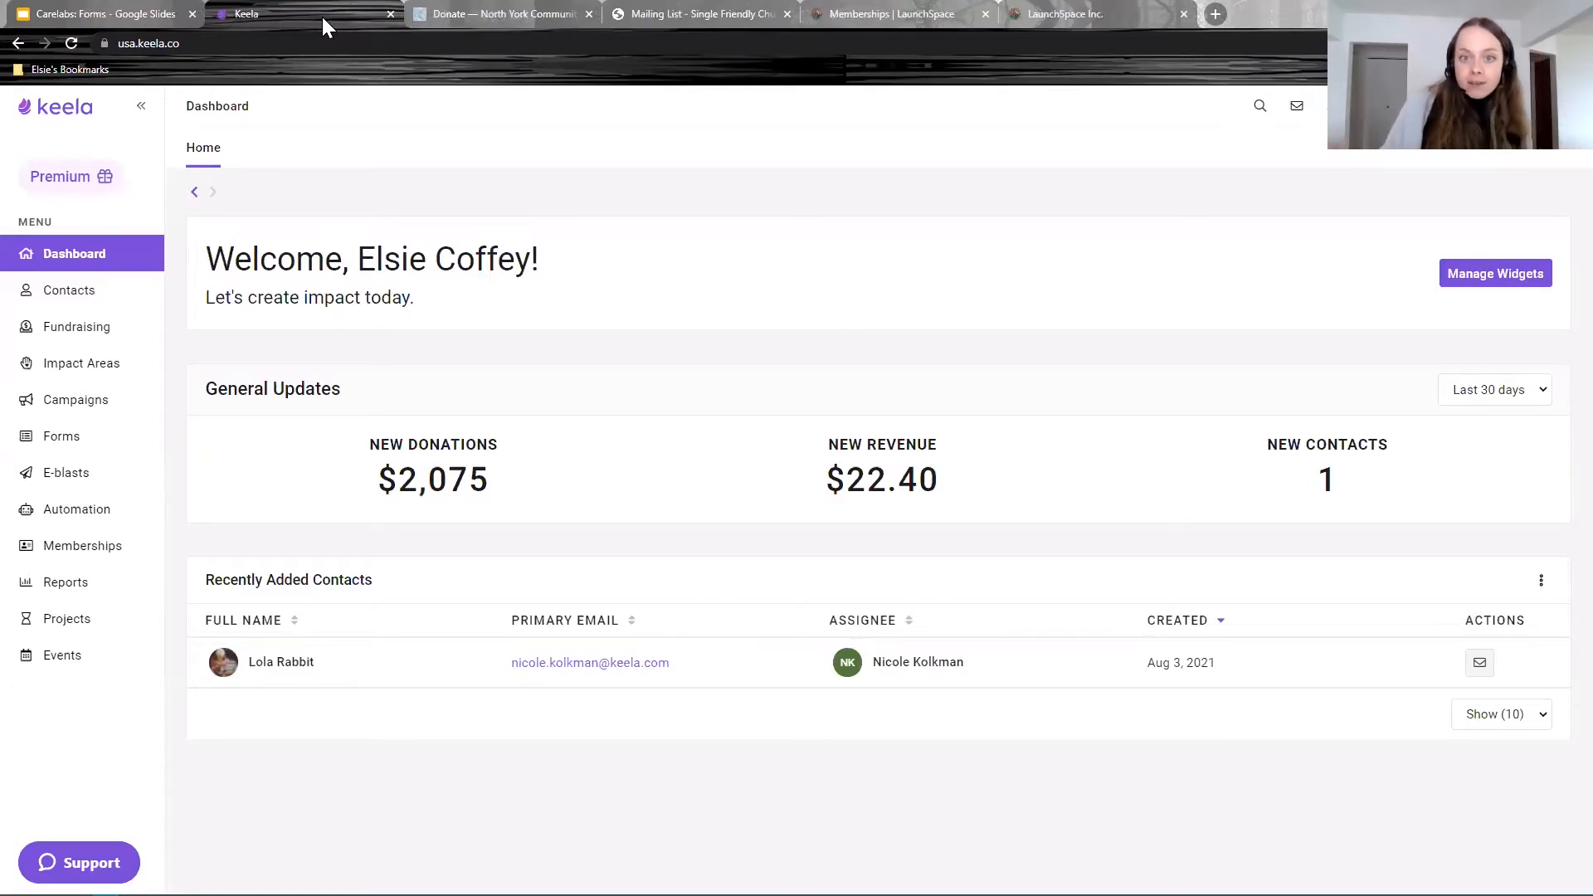
# Step: Open the Forms page listing all existing forms
pyautogui.click(56, 440)
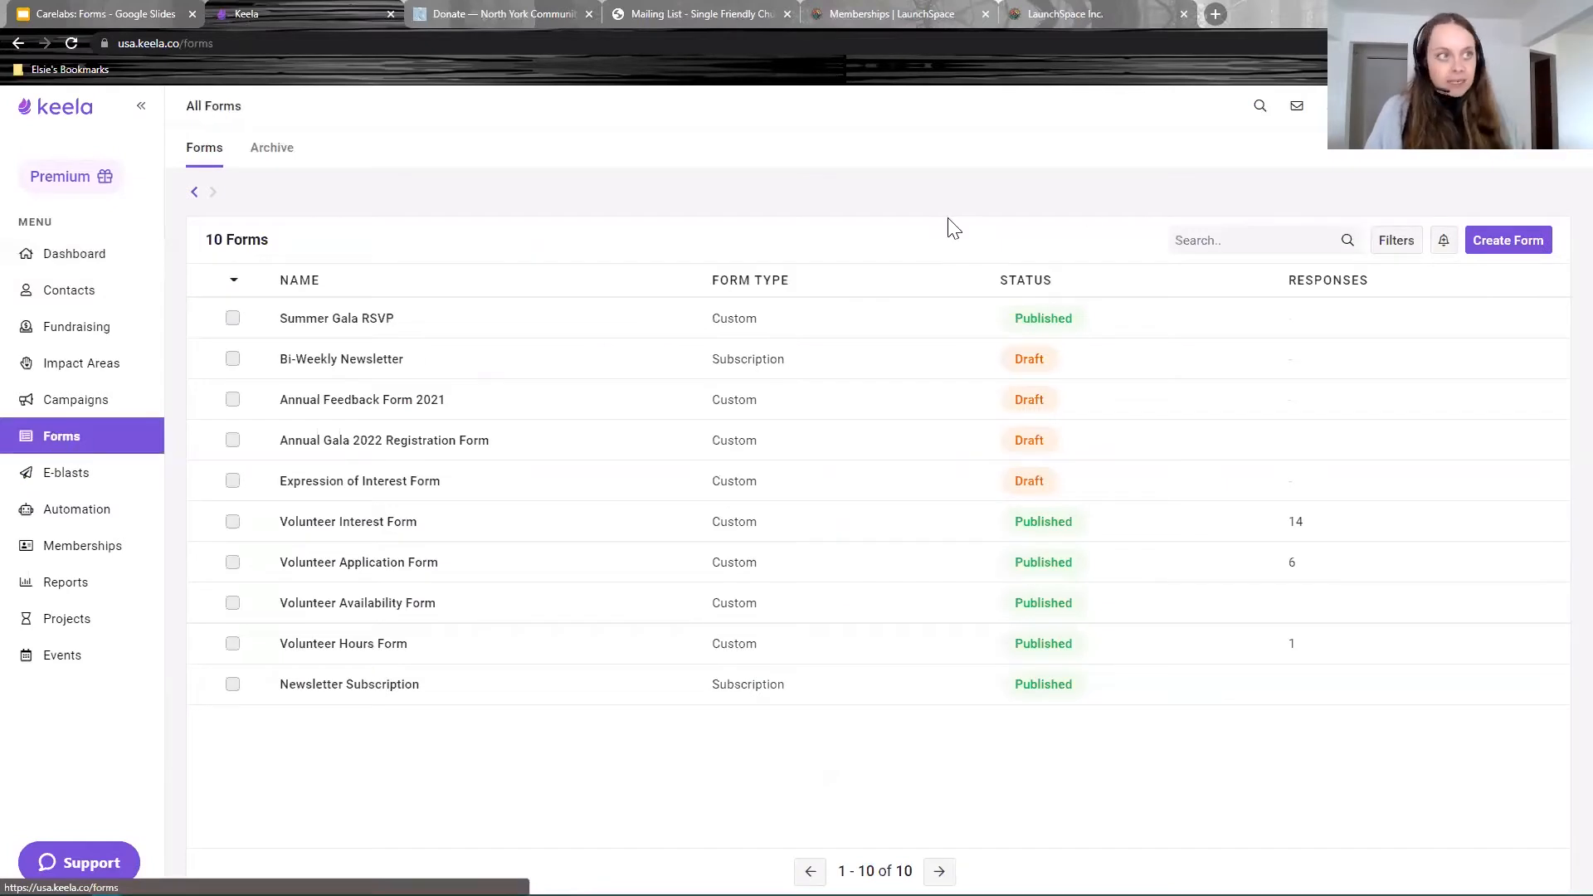
# Step: Start a new form named 'newsletter sign up form' with form type Subscription
pyautogui.click(1503, 241)
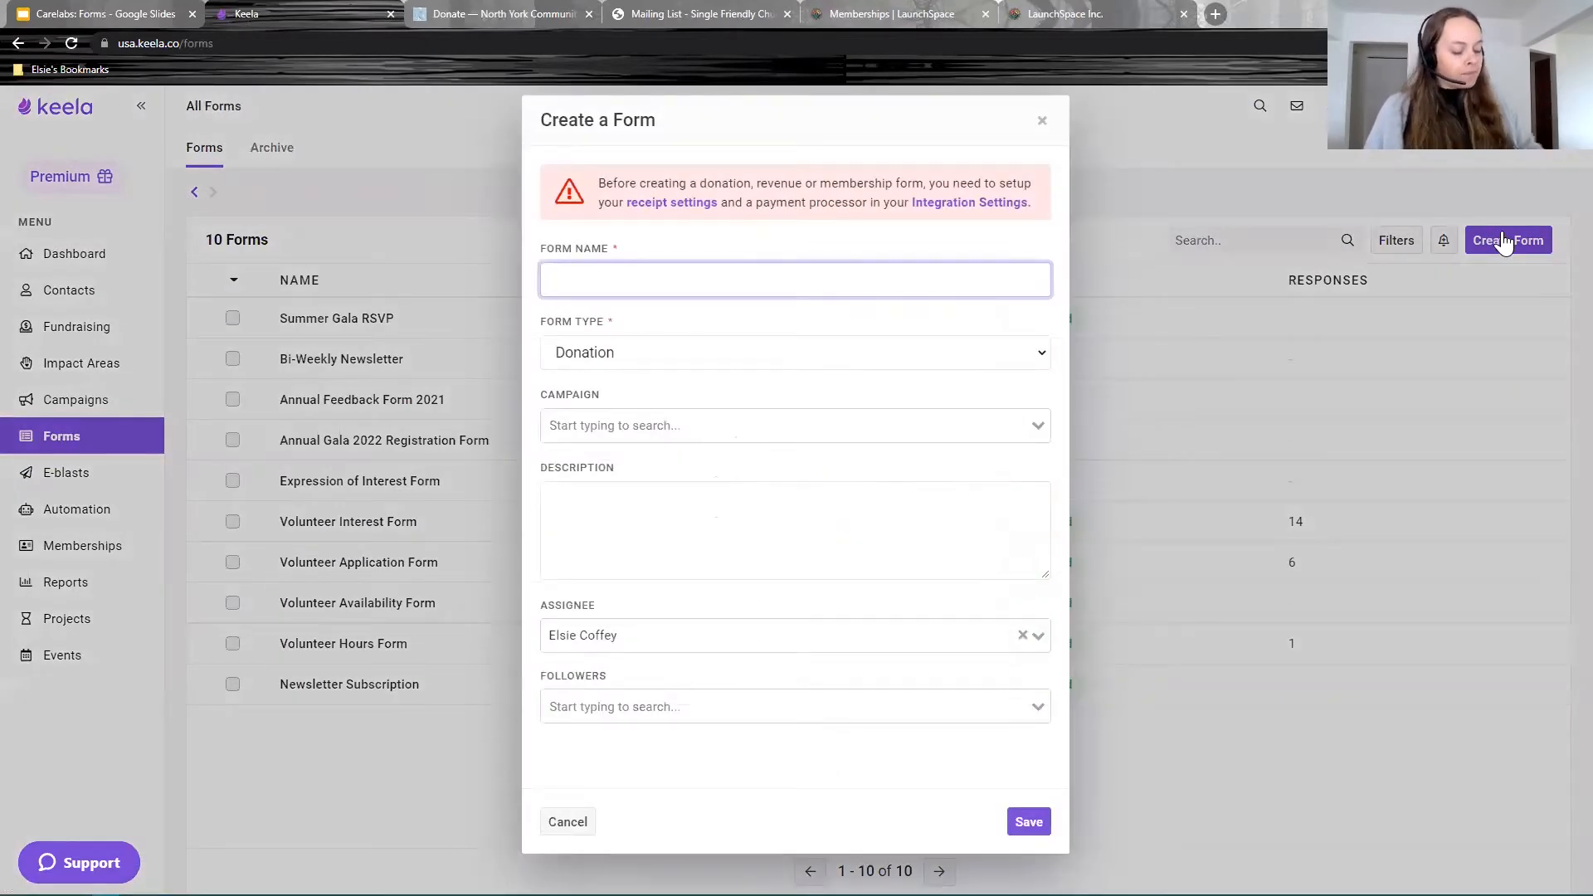
pyautogui.write('newsletter sing up')
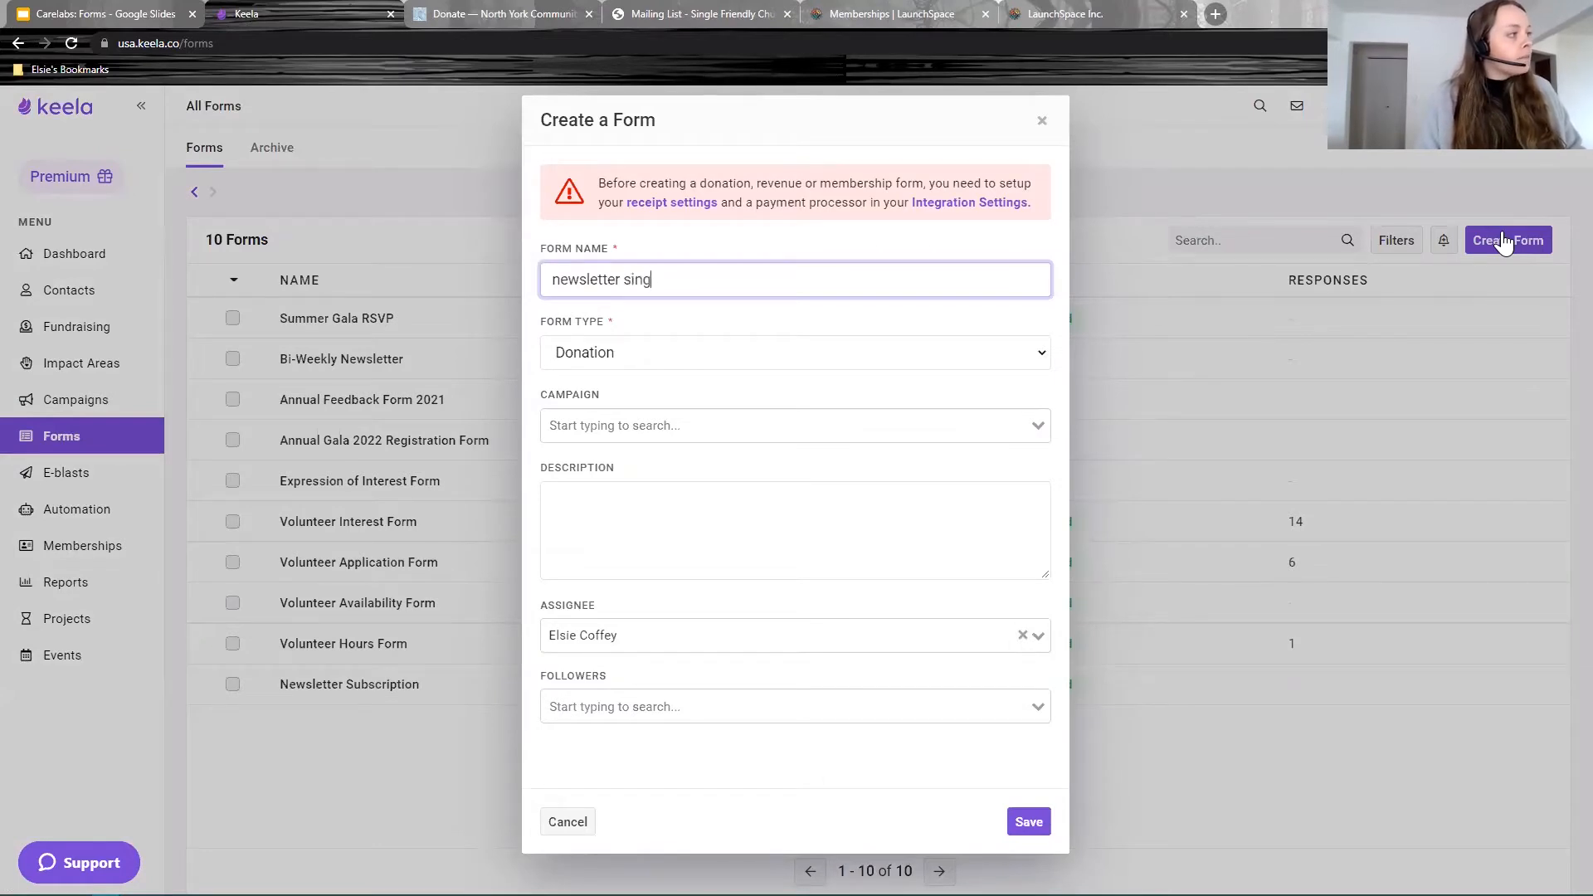
pyautogui.press('BackSpace')
pyautogui.press('BackSpace')
pyautogui.press('BackSpace')
pyautogui.press('BackSpace')
pyautogui.write('n up form')
pyautogui.click(705, 354)
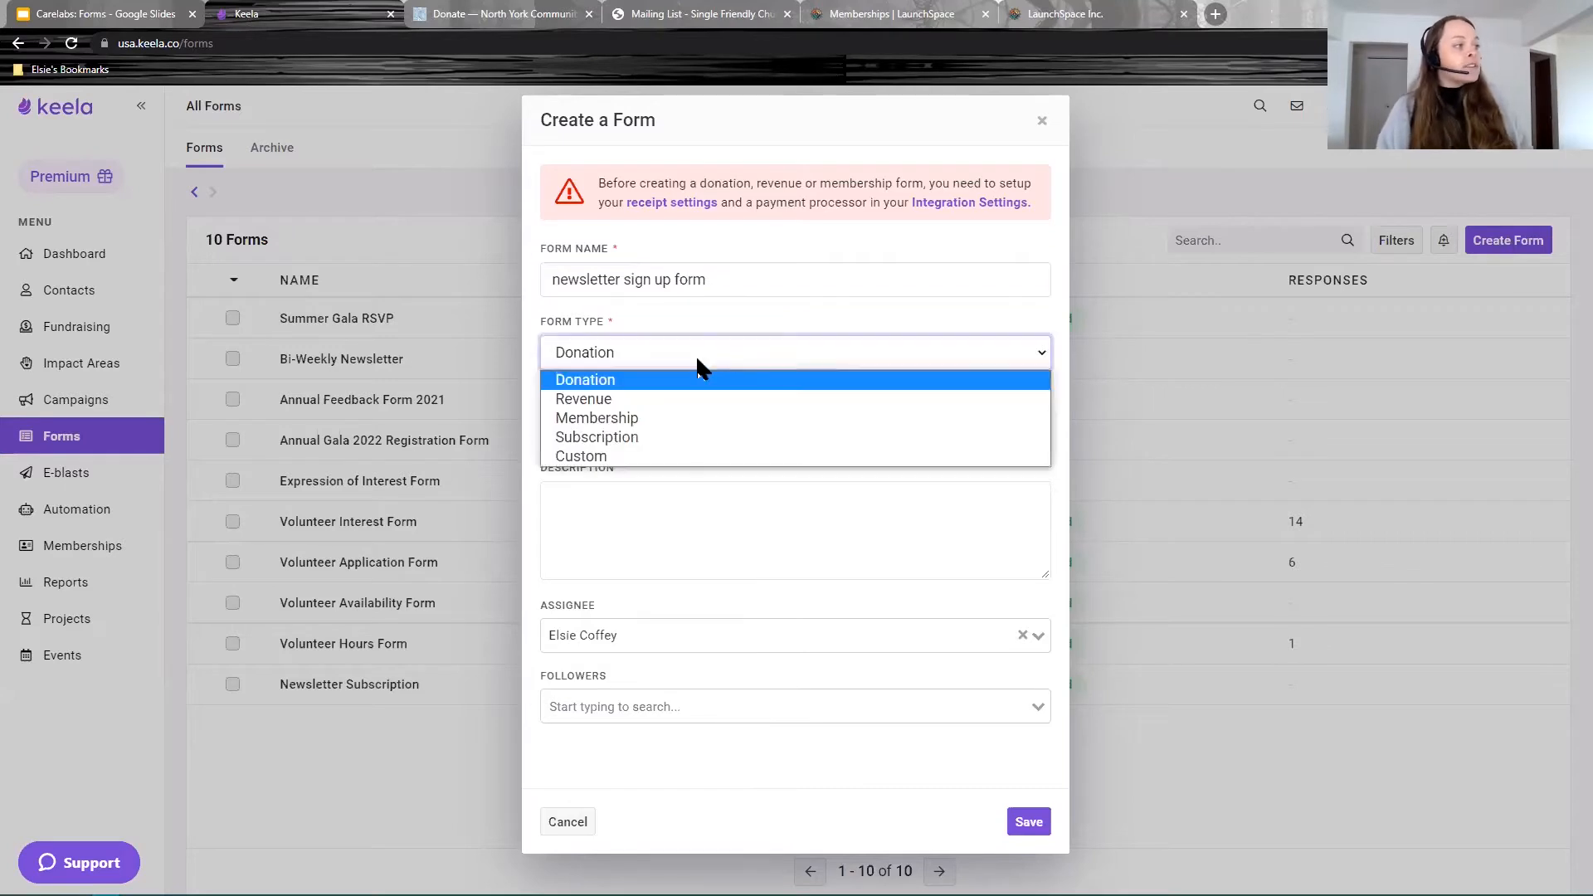
pyautogui.click(701, 437)
pyautogui.click(655, 278)
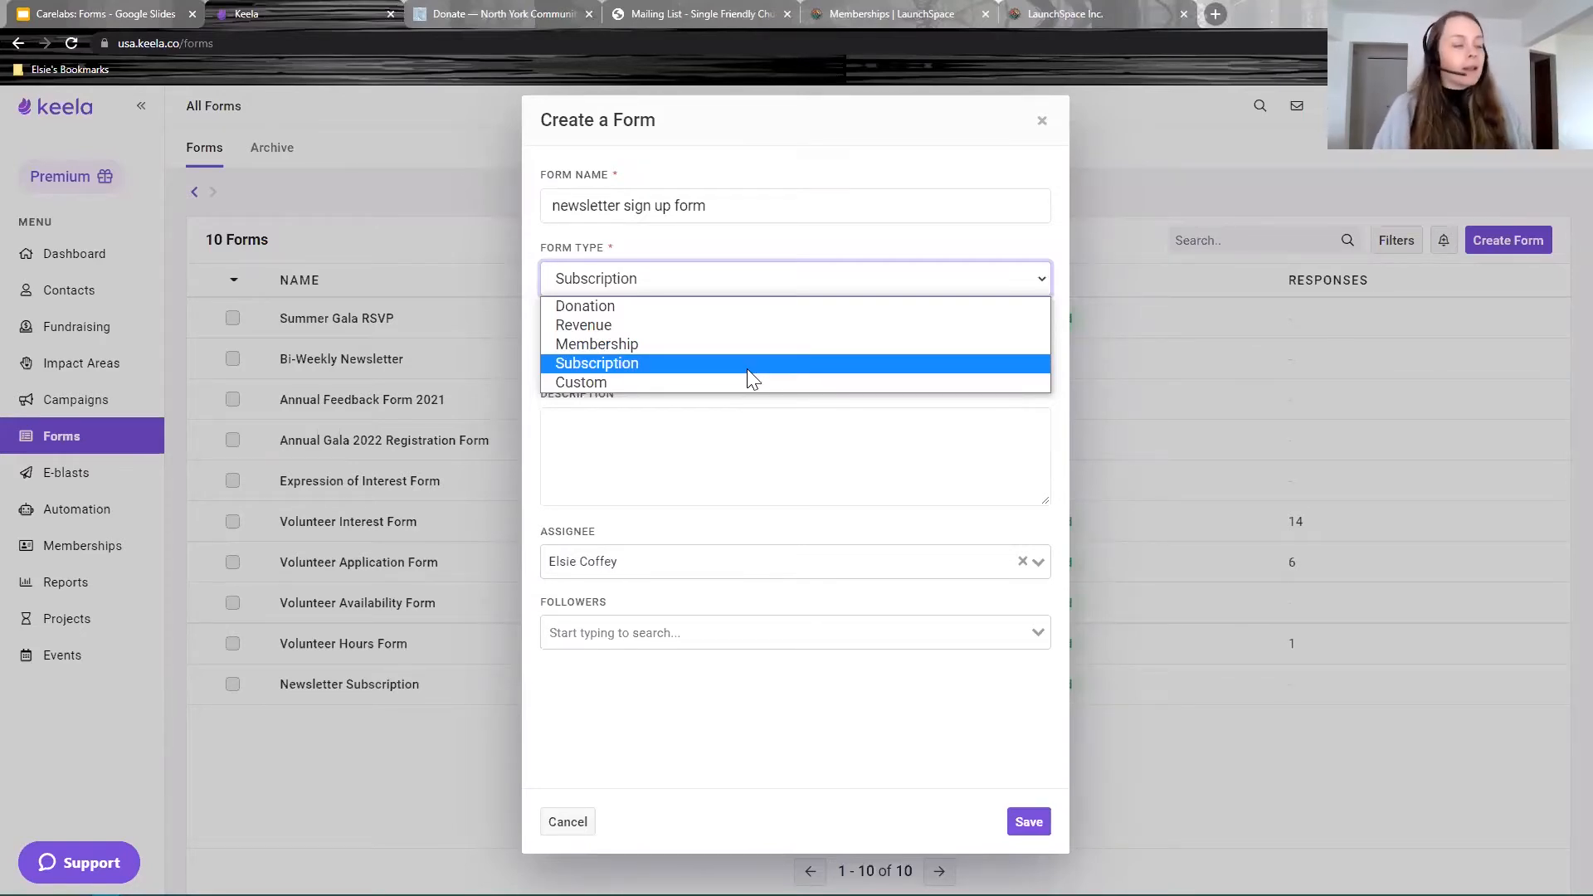
pyautogui.click(721, 365)
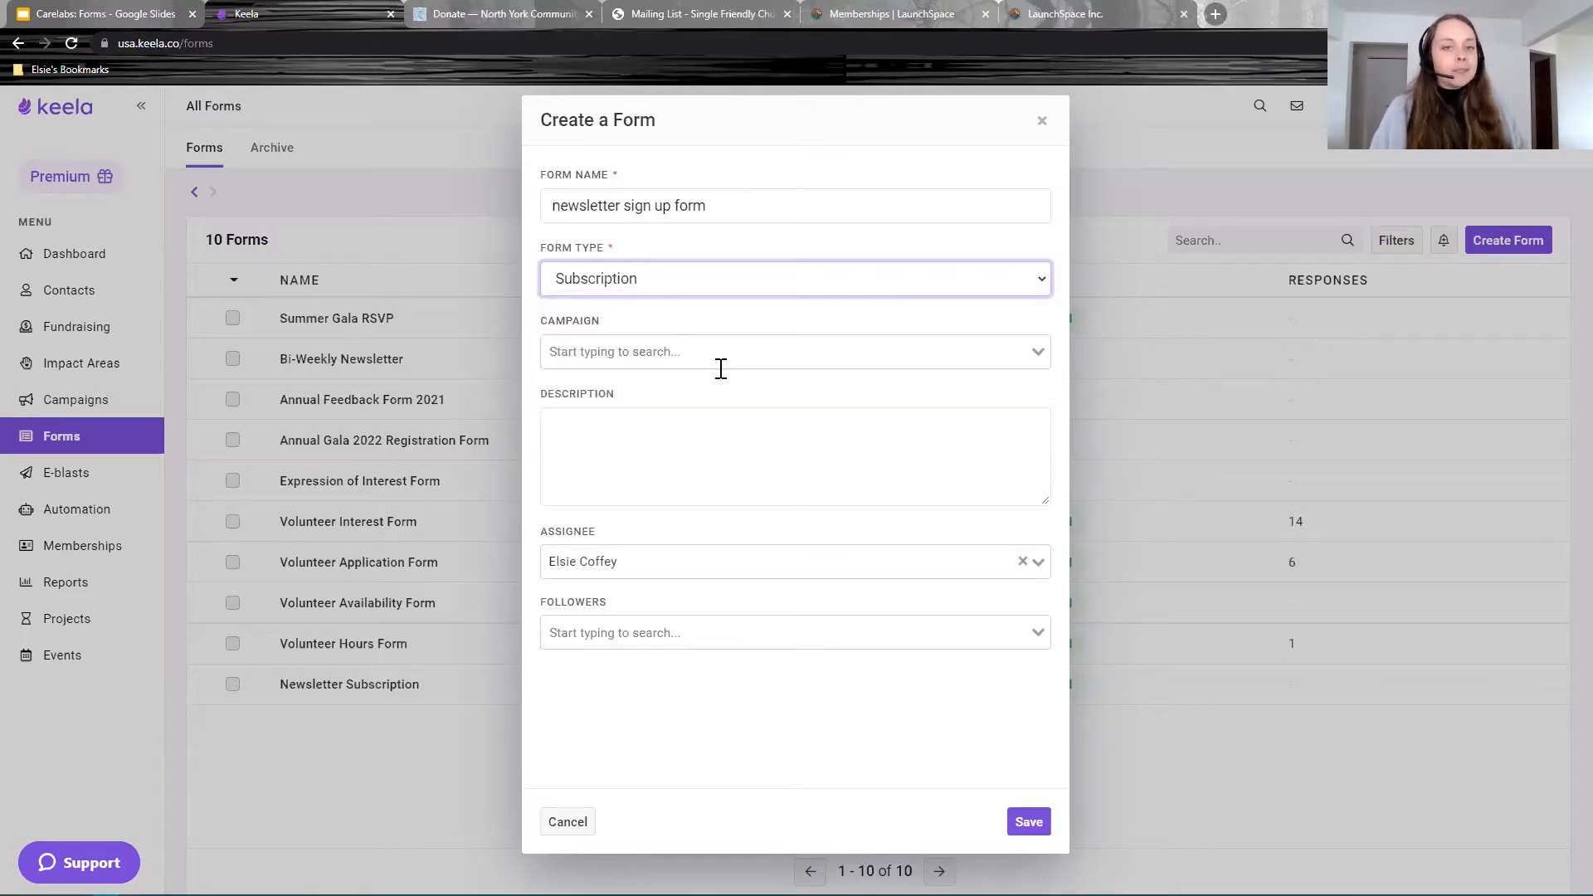
# Step: Highlight settings in the Create a Form dialog
pyautogui.click(626, 329)
pyautogui.moveTo(627, 330); pyautogui.dragTo(551, 321)
pyautogui.moveTo(618, 395); pyautogui.dragTo(534, 402)
pyautogui.click(676, 390)
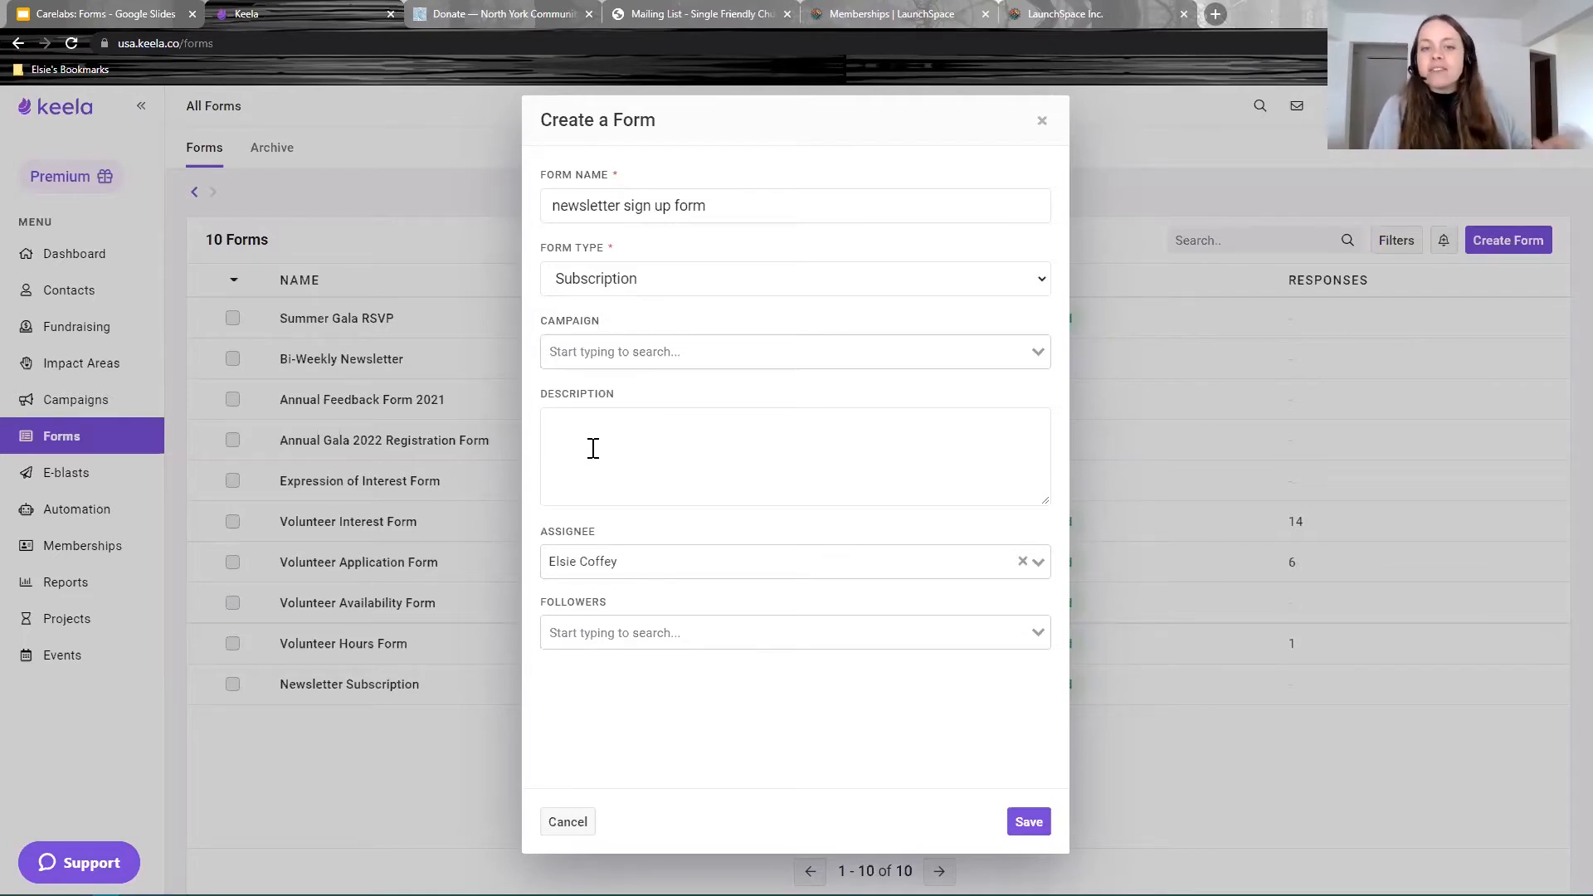
pyautogui.moveTo(599, 536); pyautogui.dragTo(545, 539)
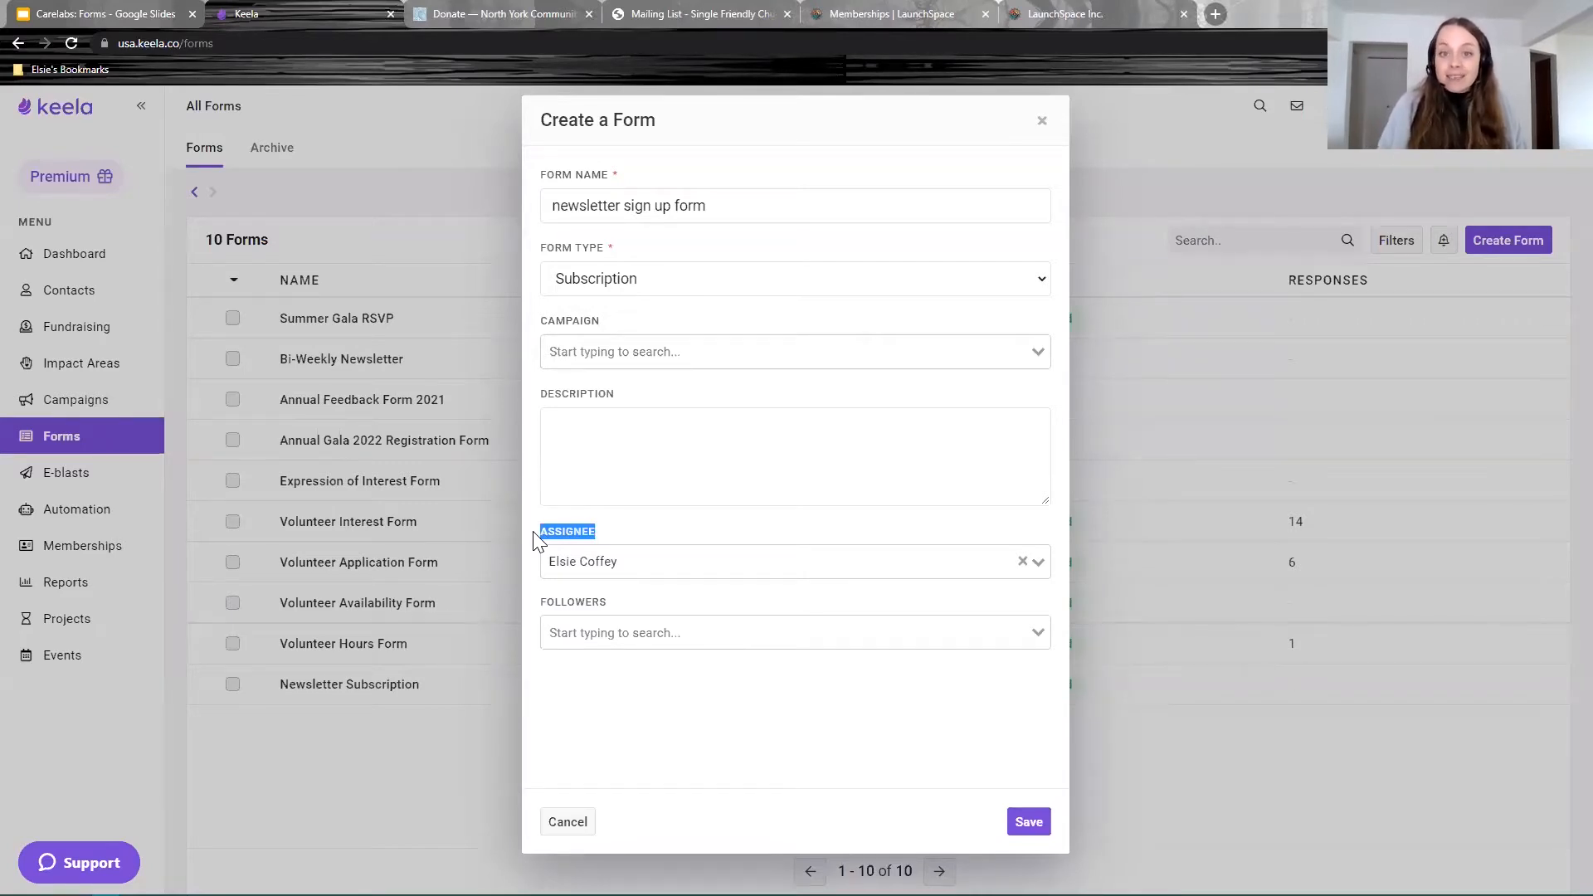
pyautogui.moveTo(609, 605); pyautogui.dragTo(538, 614)
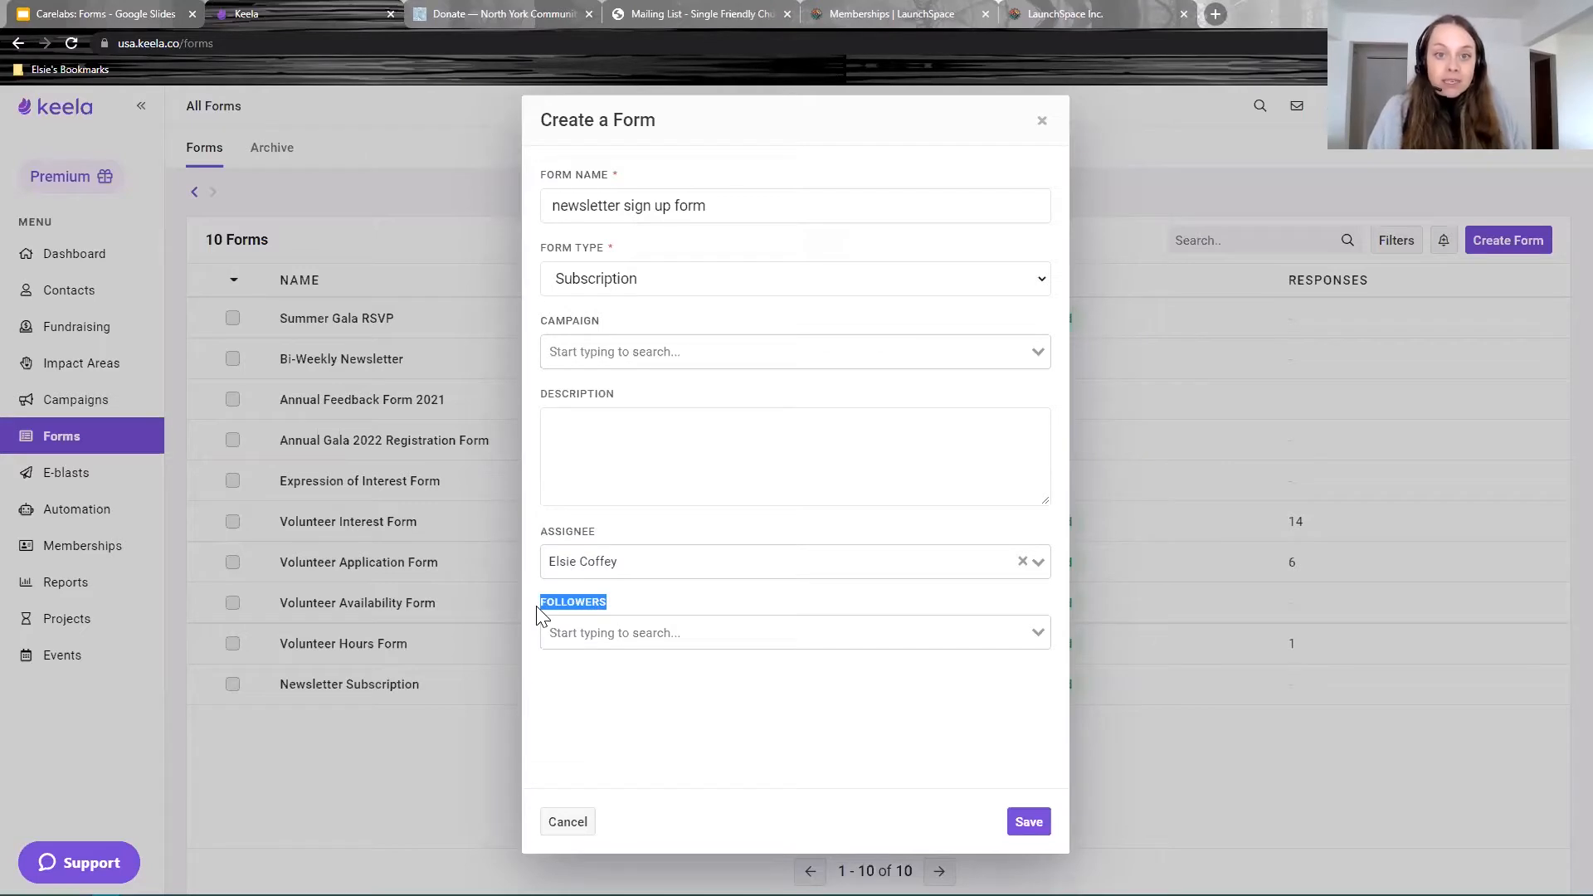
# Step: Add two followers to the form and save it
pyautogui.click(630, 632)
pyautogui.click(611, 664)
pyautogui.click(686, 633)
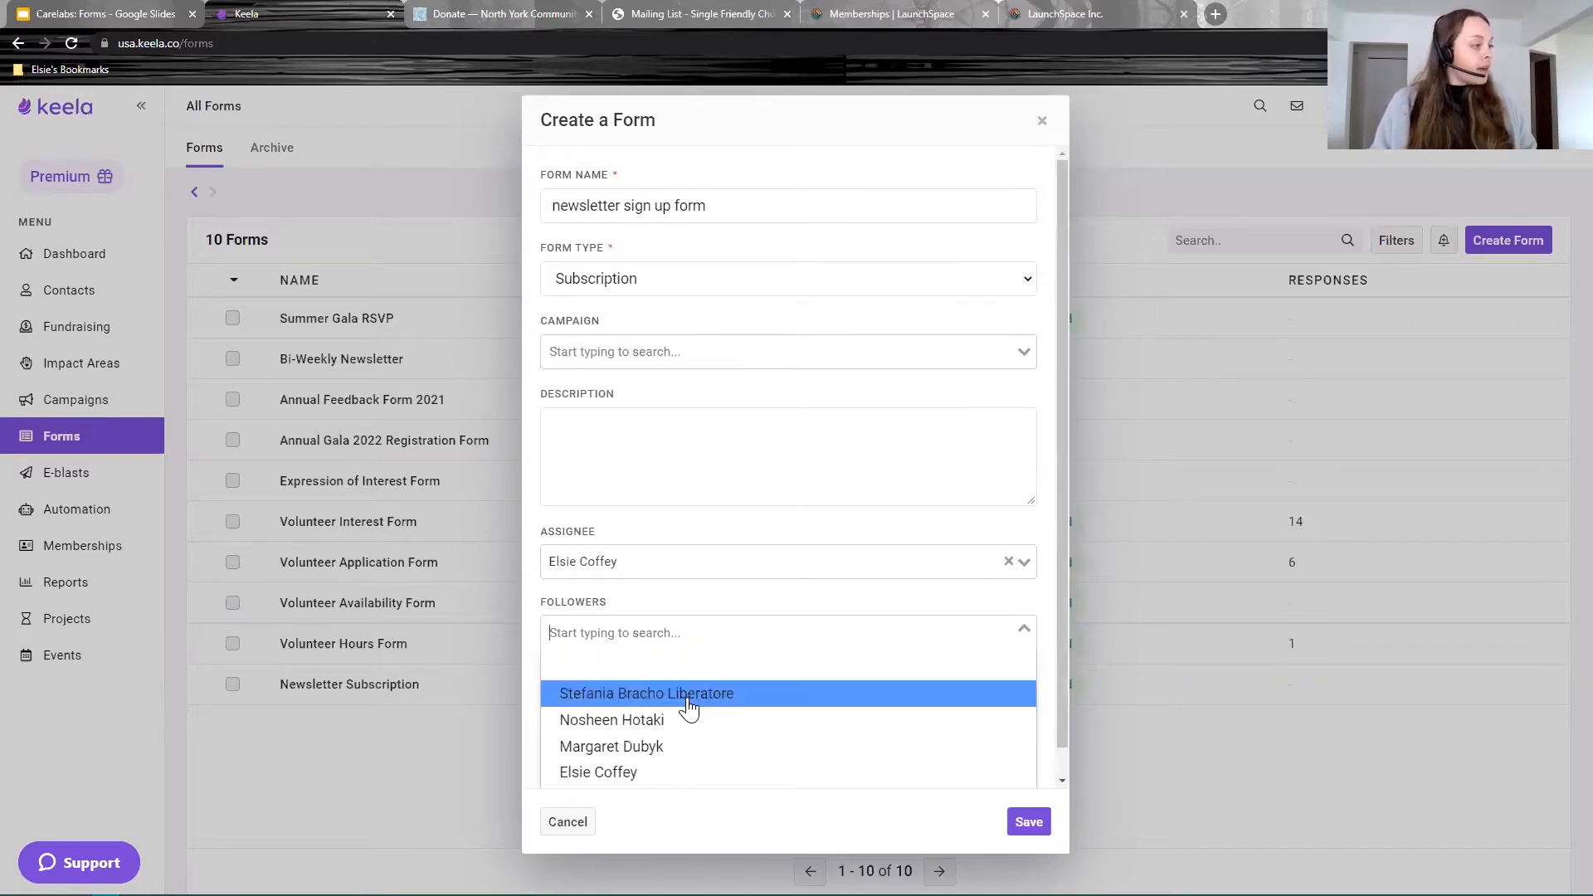
pyautogui.click(628, 718)
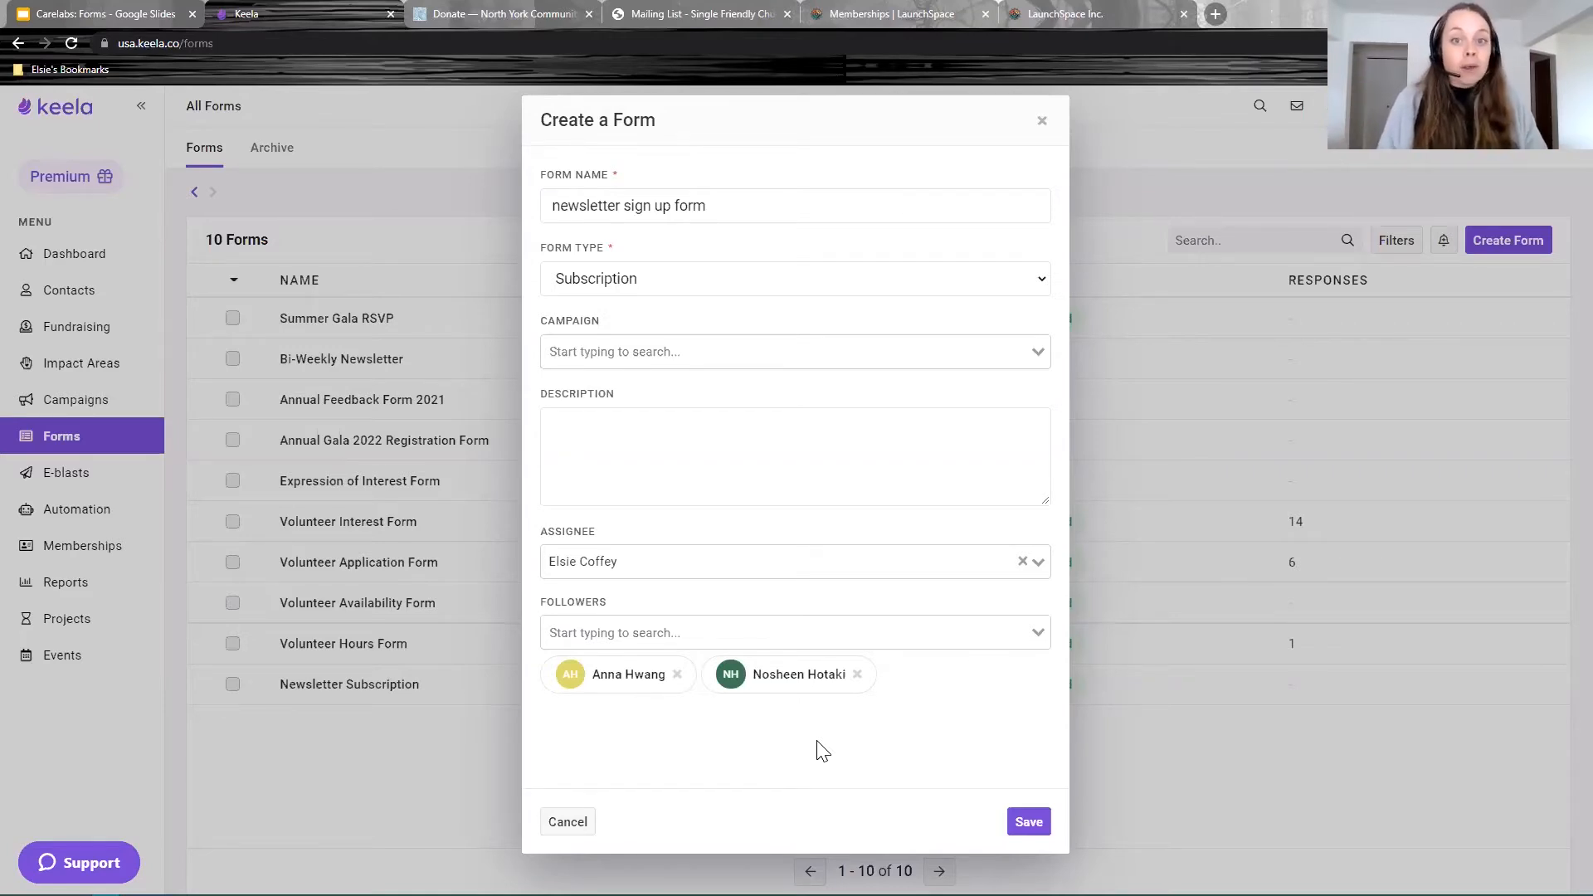
pyautogui.click(1019, 826)
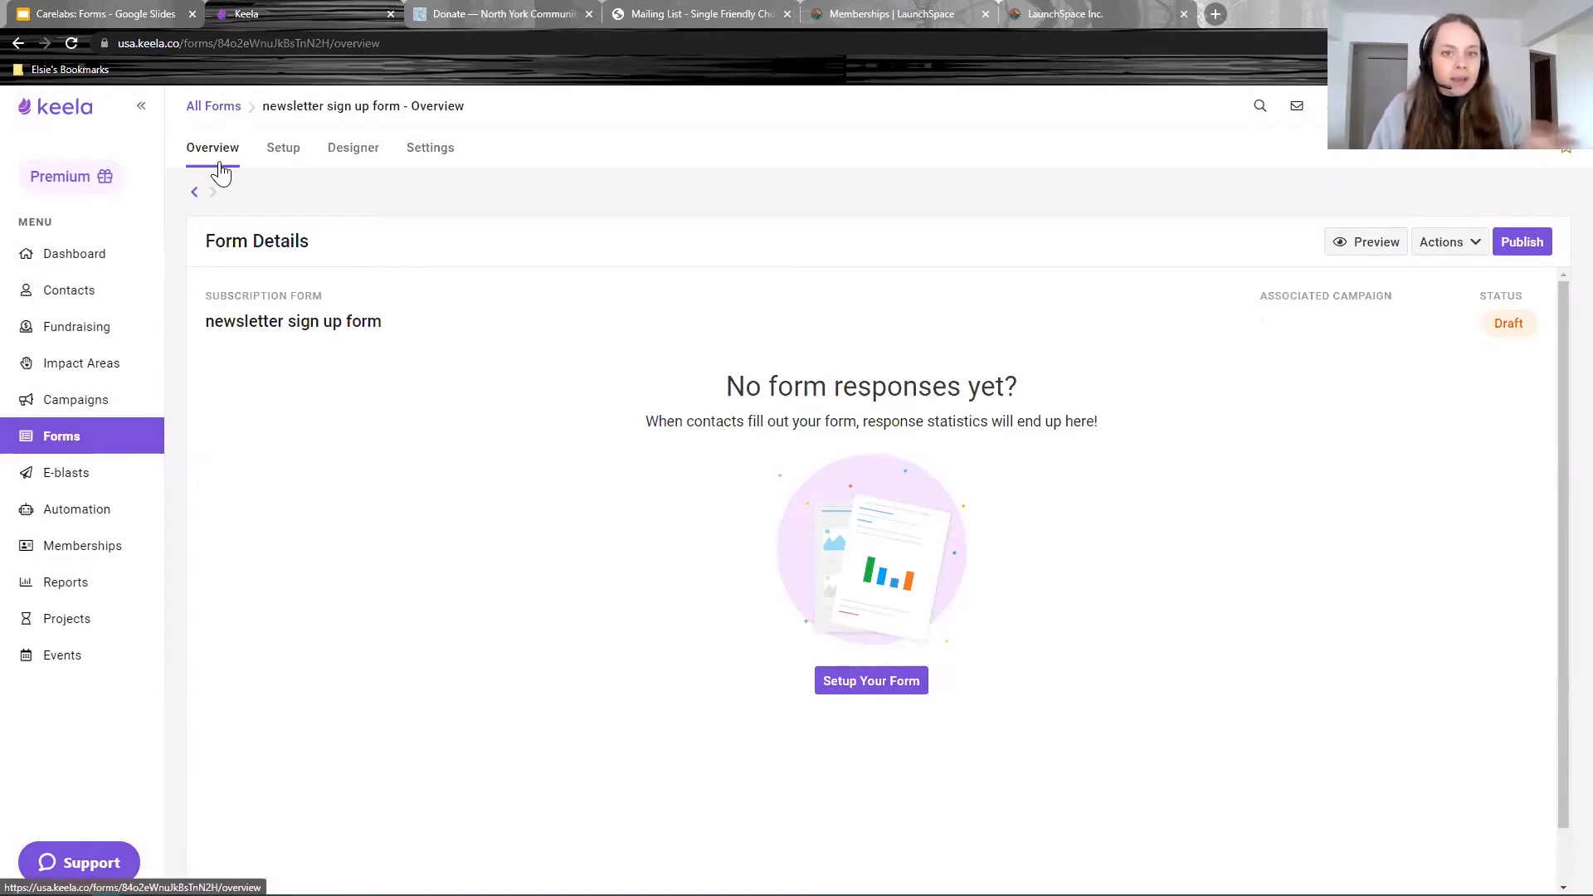
# Step: On the form's Setup page, restrict the audience to Only Individuals
pyautogui.click(282, 154)
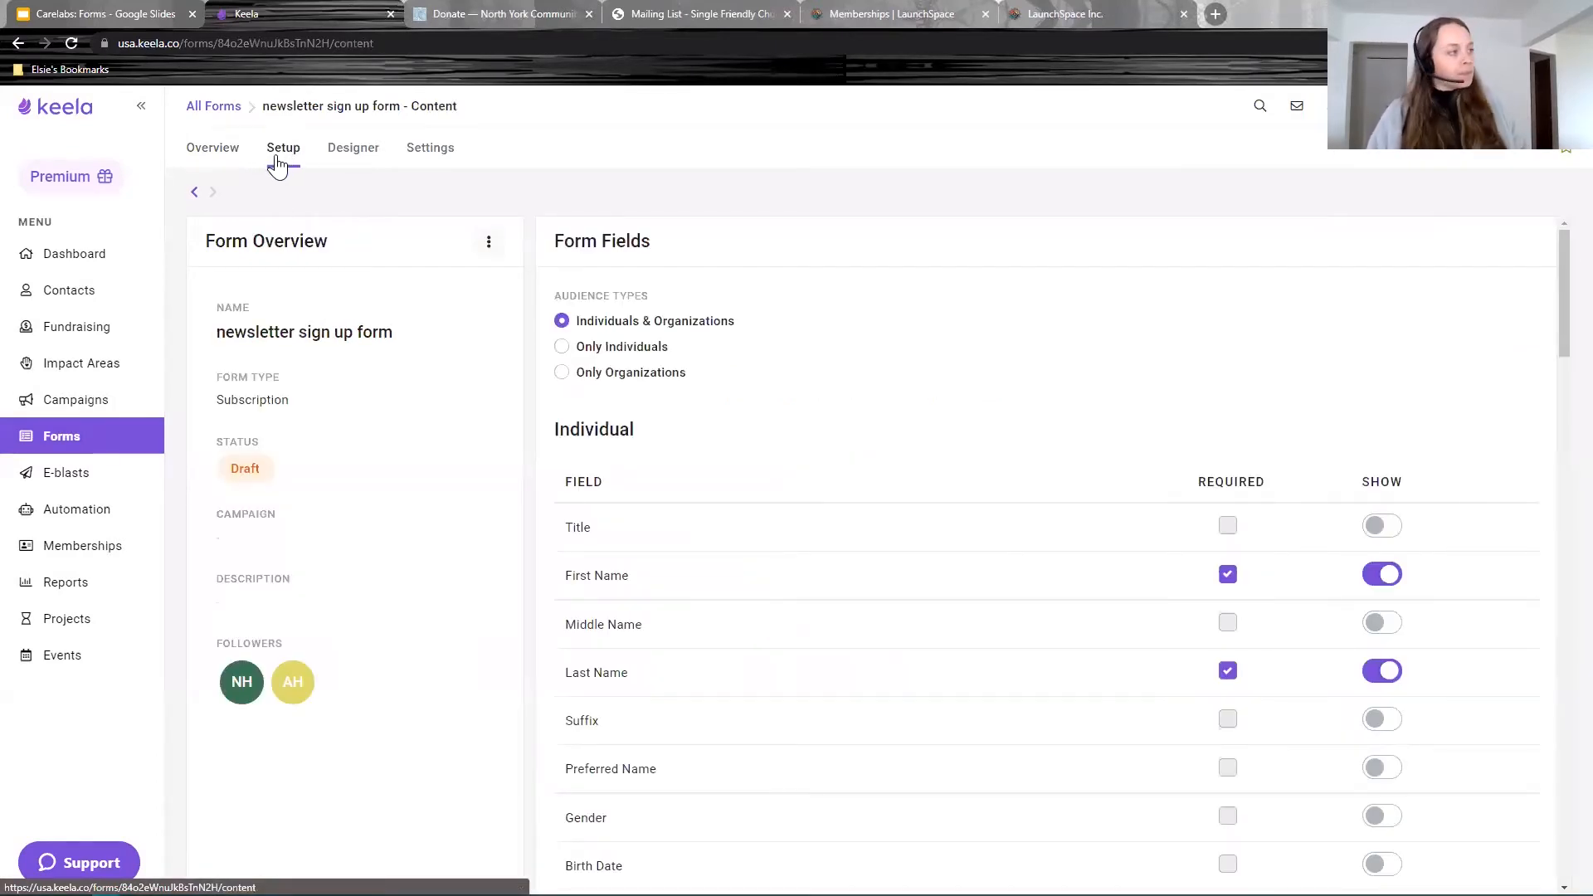
pyautogui.moveTo(669, 298); pyautogui.dragTo(546, 299)
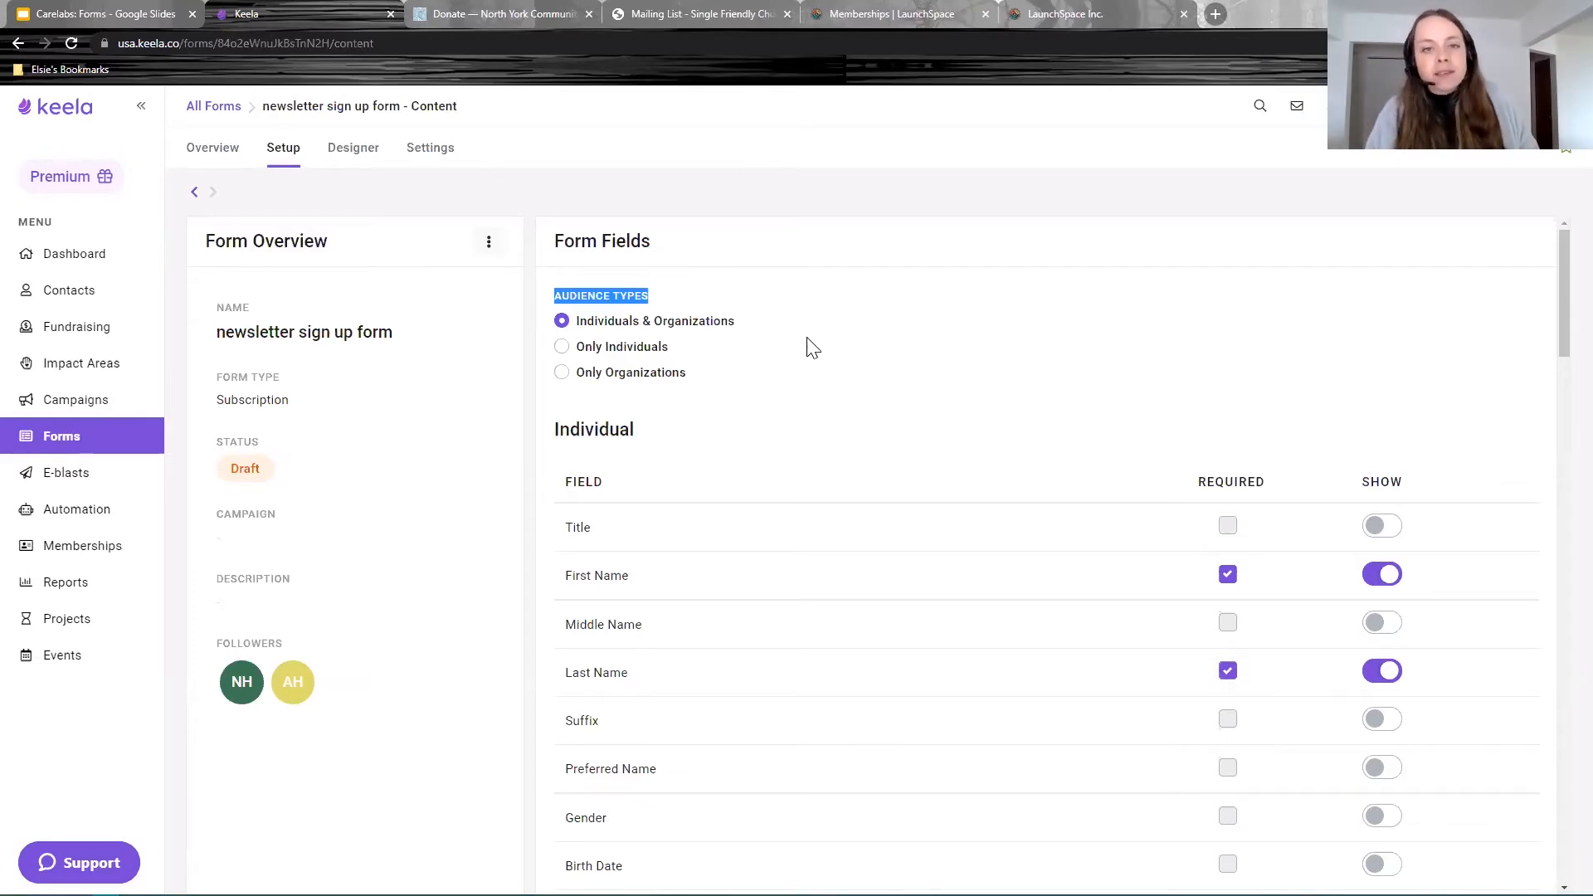
pyautogui.click(626, 348)
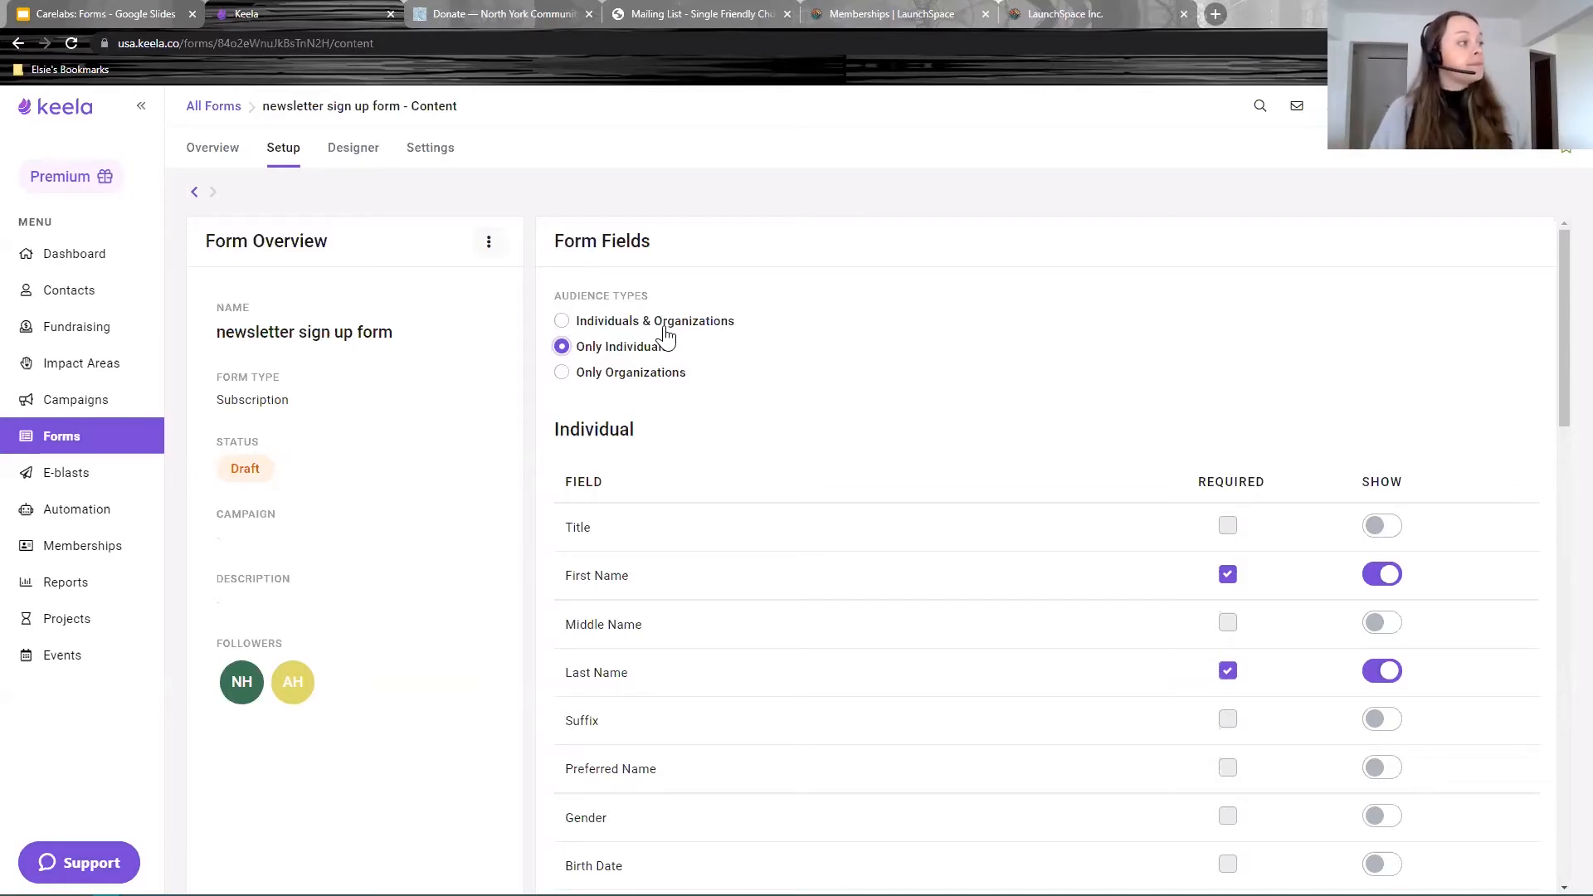
pyautogui.scroll(-3, 669, 409)
pyautogui.scroll(2, 736, 345)
pyautogui.moveTo(614, 348); pyautogui.dragTo(566, 353)
pyautogui.scroll(1, 775, 455)
pyautogui.scroll(-1, 781, 469)
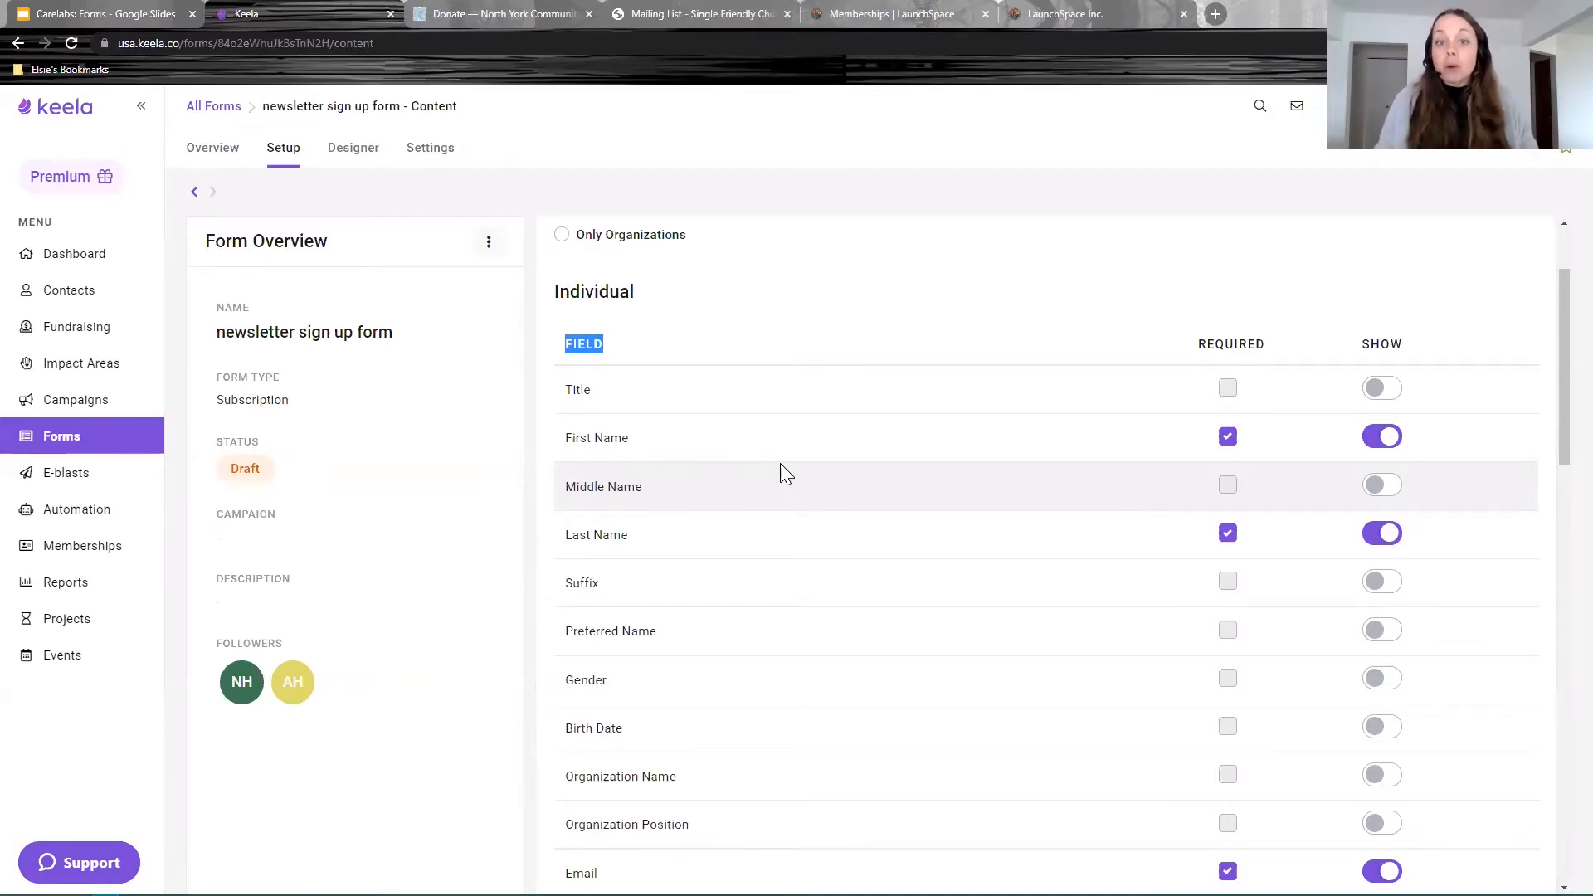
pyautogui.scroll(-2, 780, 471)
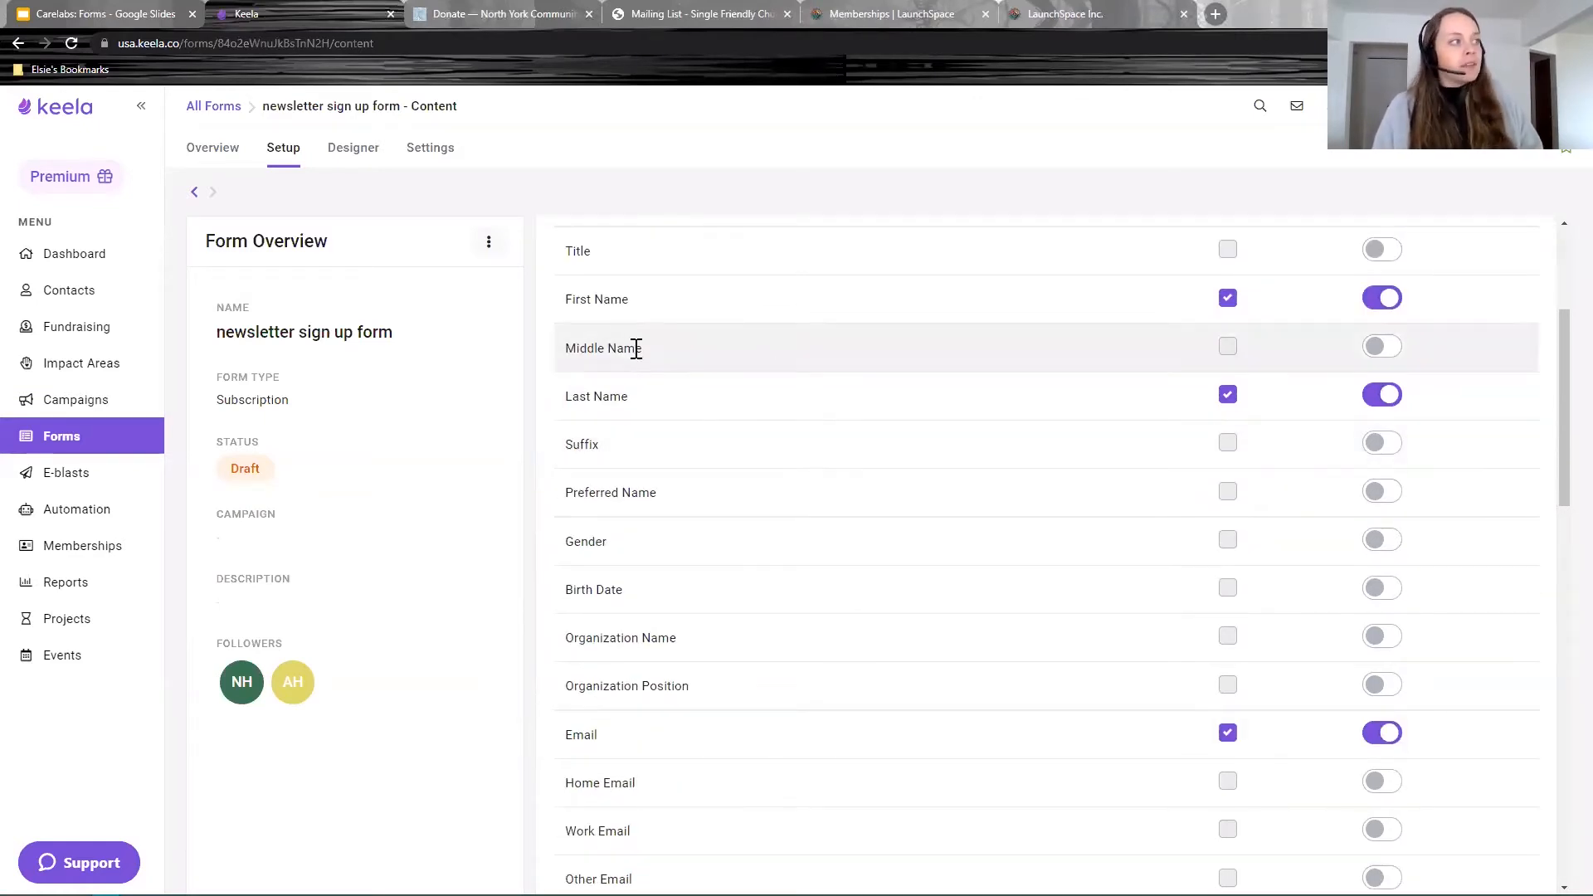
pyautogui.moveTo(633, 310); pyautogui.dragTo(541, 402)
pyautogui.scroll(-2, 874, 537)
pyautogui.click(617, 595)
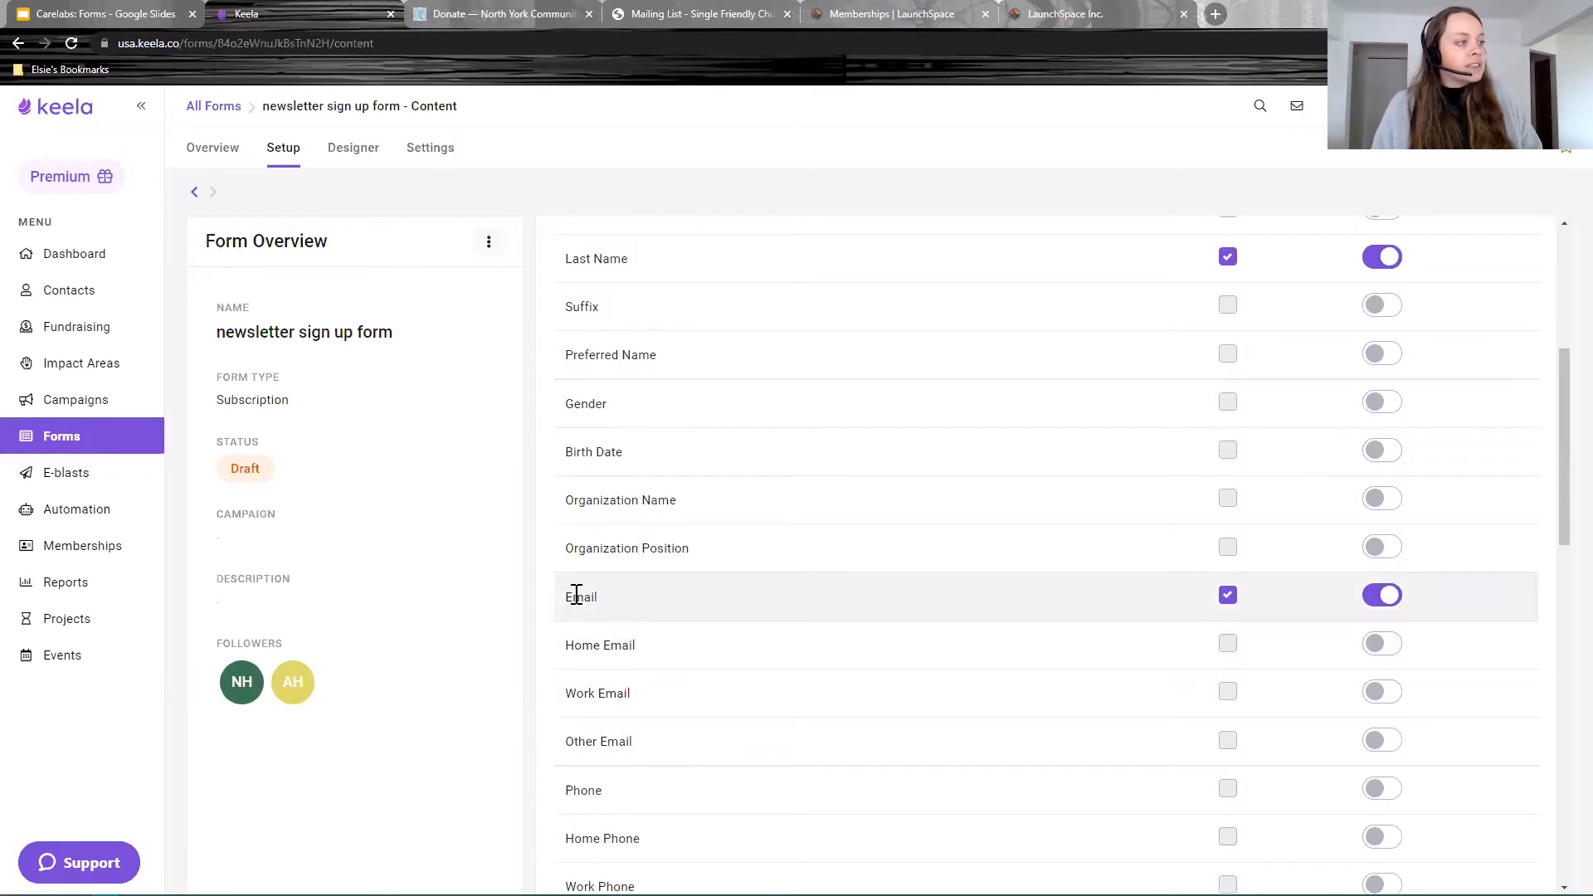
pyautogui.scroll(4, 974, 599)
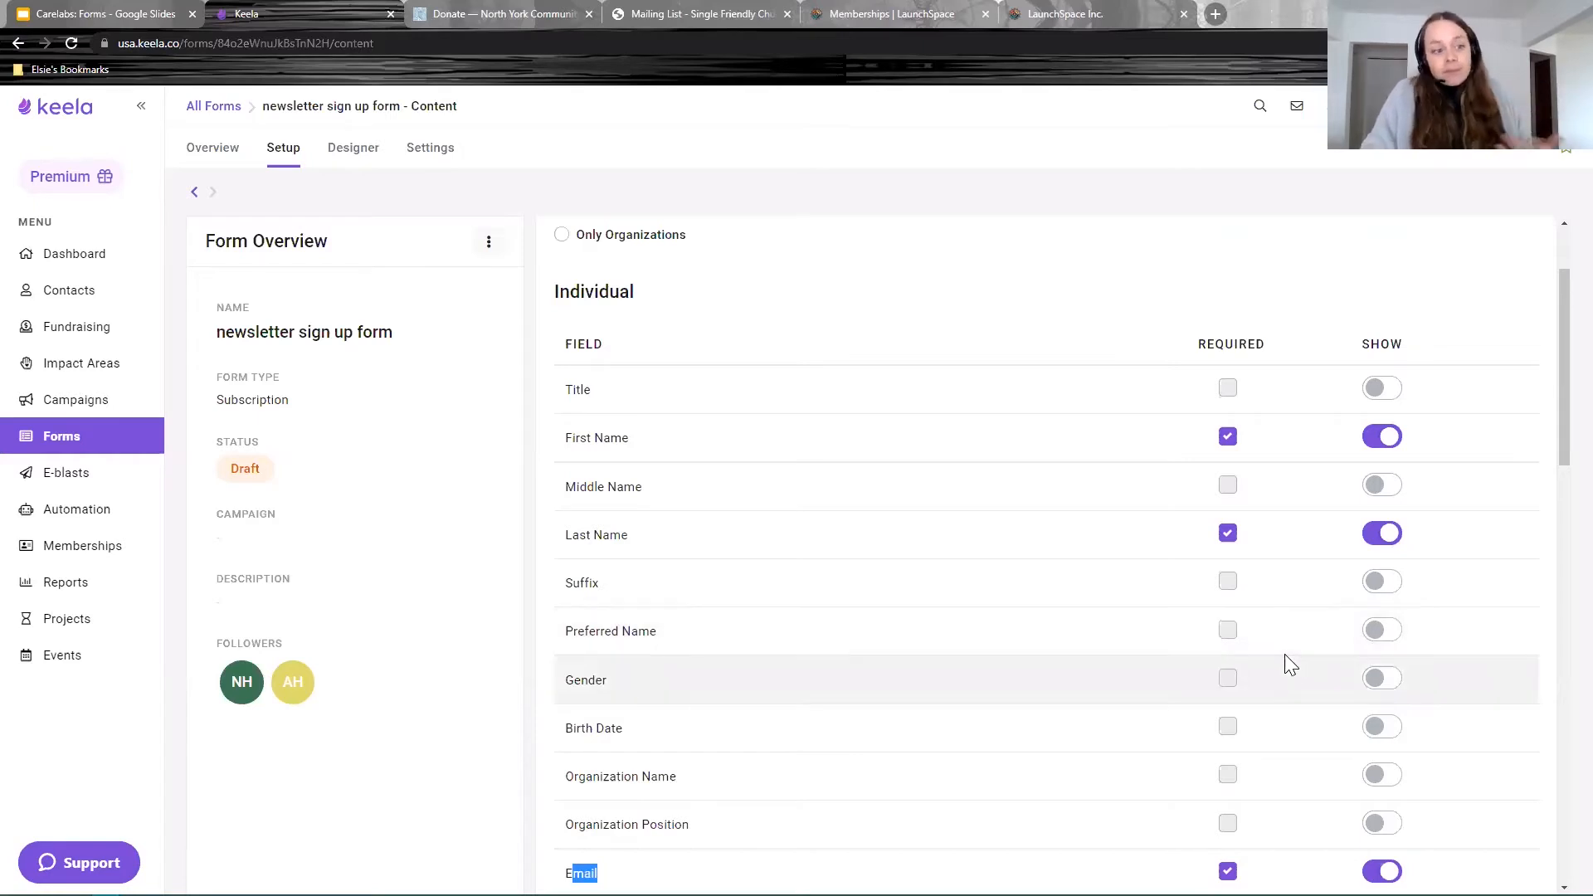
pyautogui.scroll(-6, 1286, 672)
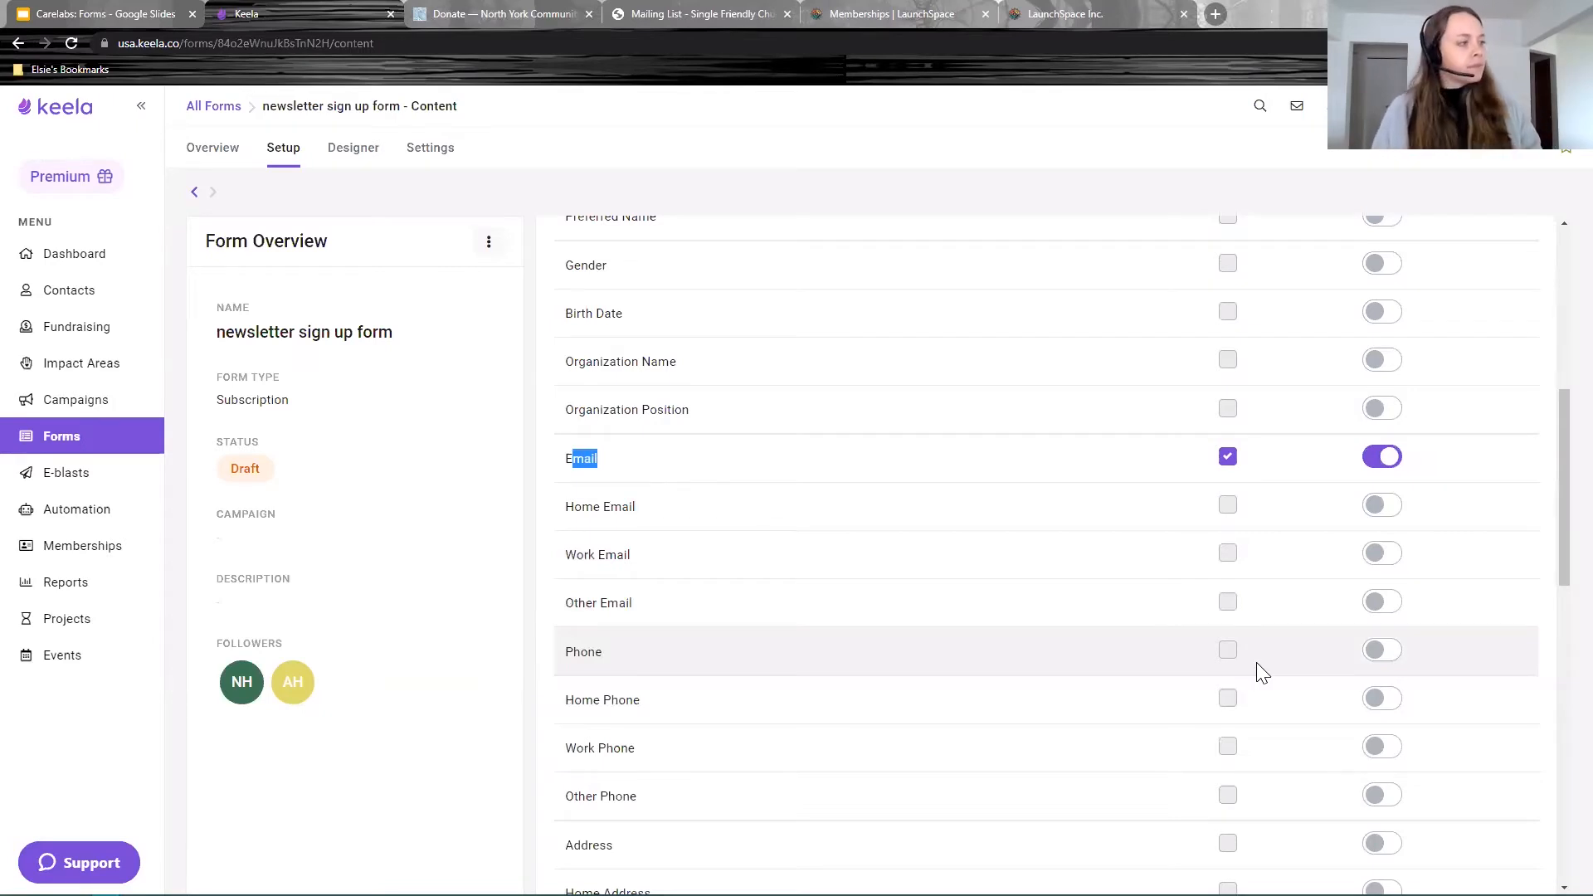
pyautogui.scroll(-12, 1257, 668)
pyautogui.moveTo(835, 572); pyautogui.dragTo(558, 562)
pyautogui.click(813, 564)
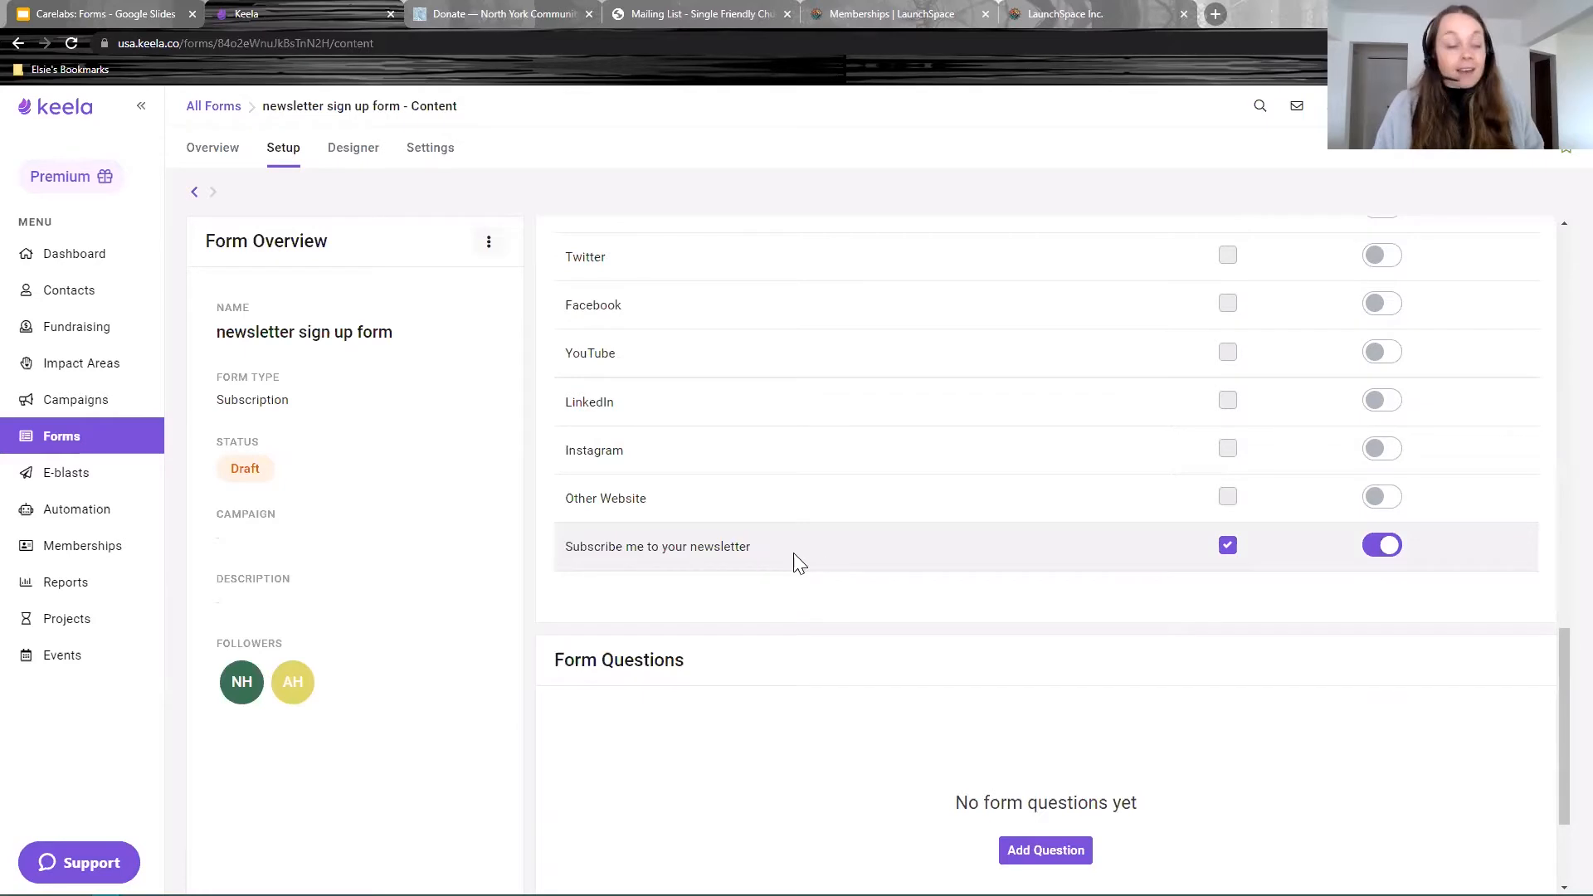
pyautogui.click(1382, 545)
pyautogui.click(1383, 547)
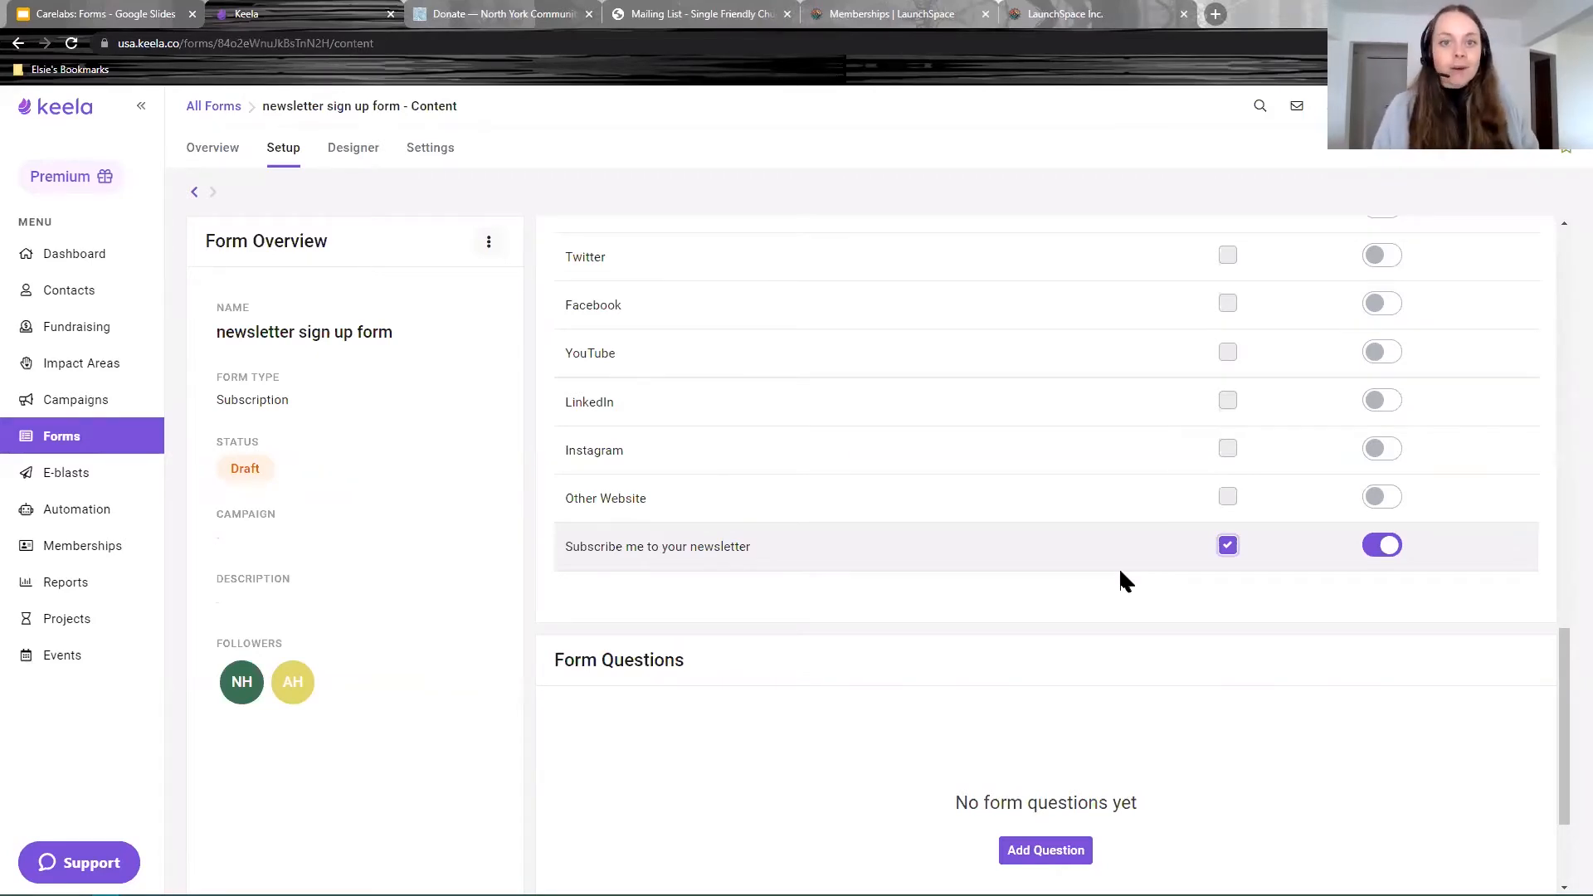
pyautogui.scroll(8, 1118, 572)
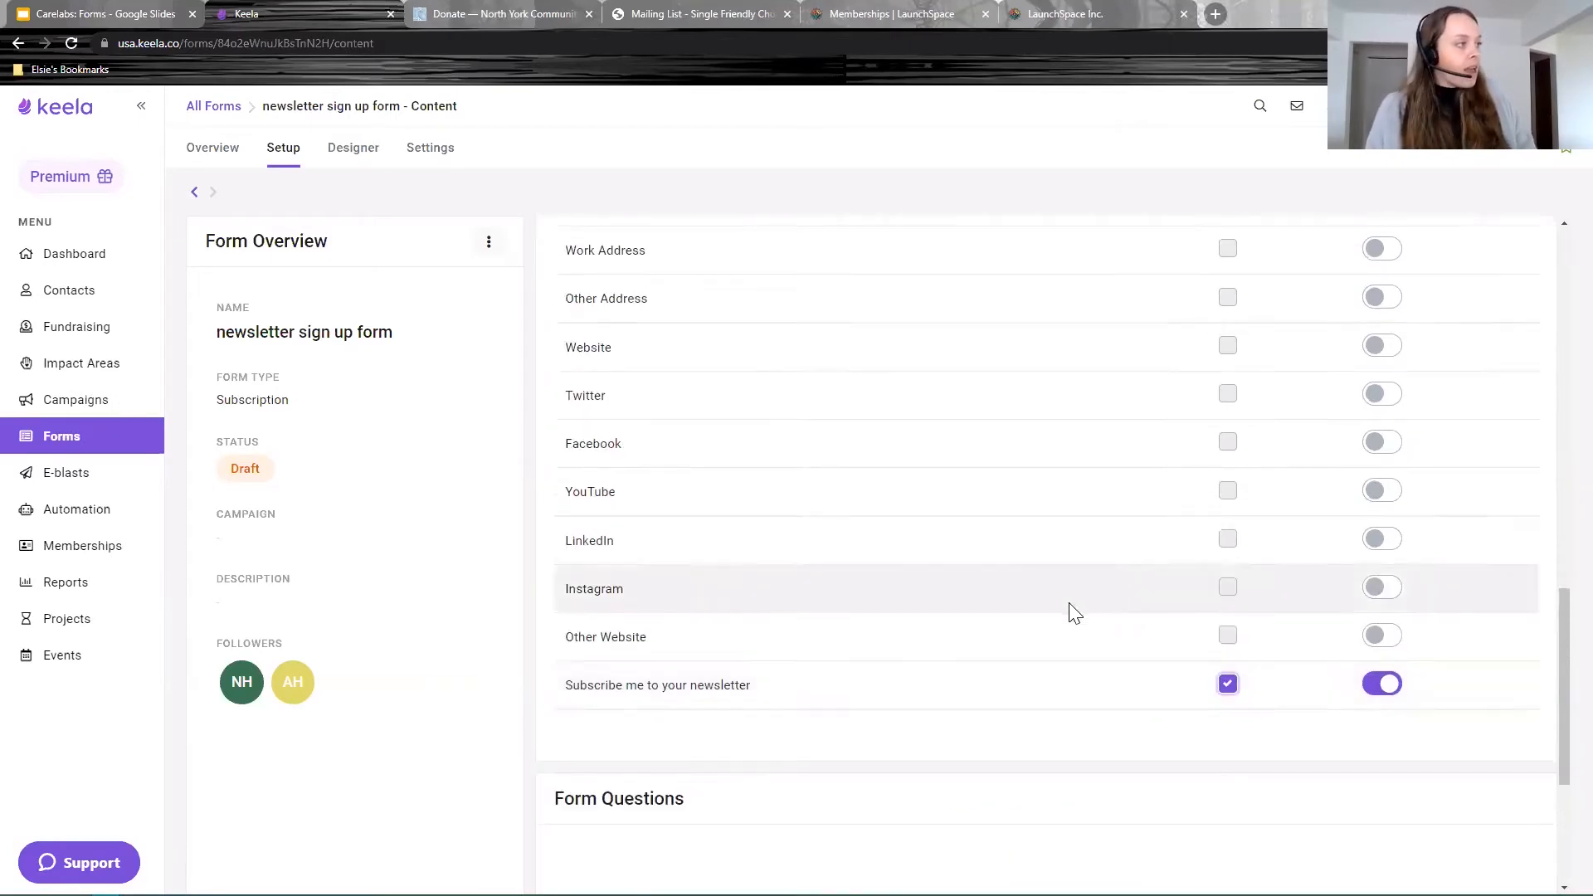
pyautogui.scroll(3, 701, 679)
pyautogui.scroll(-3, 701, 686)
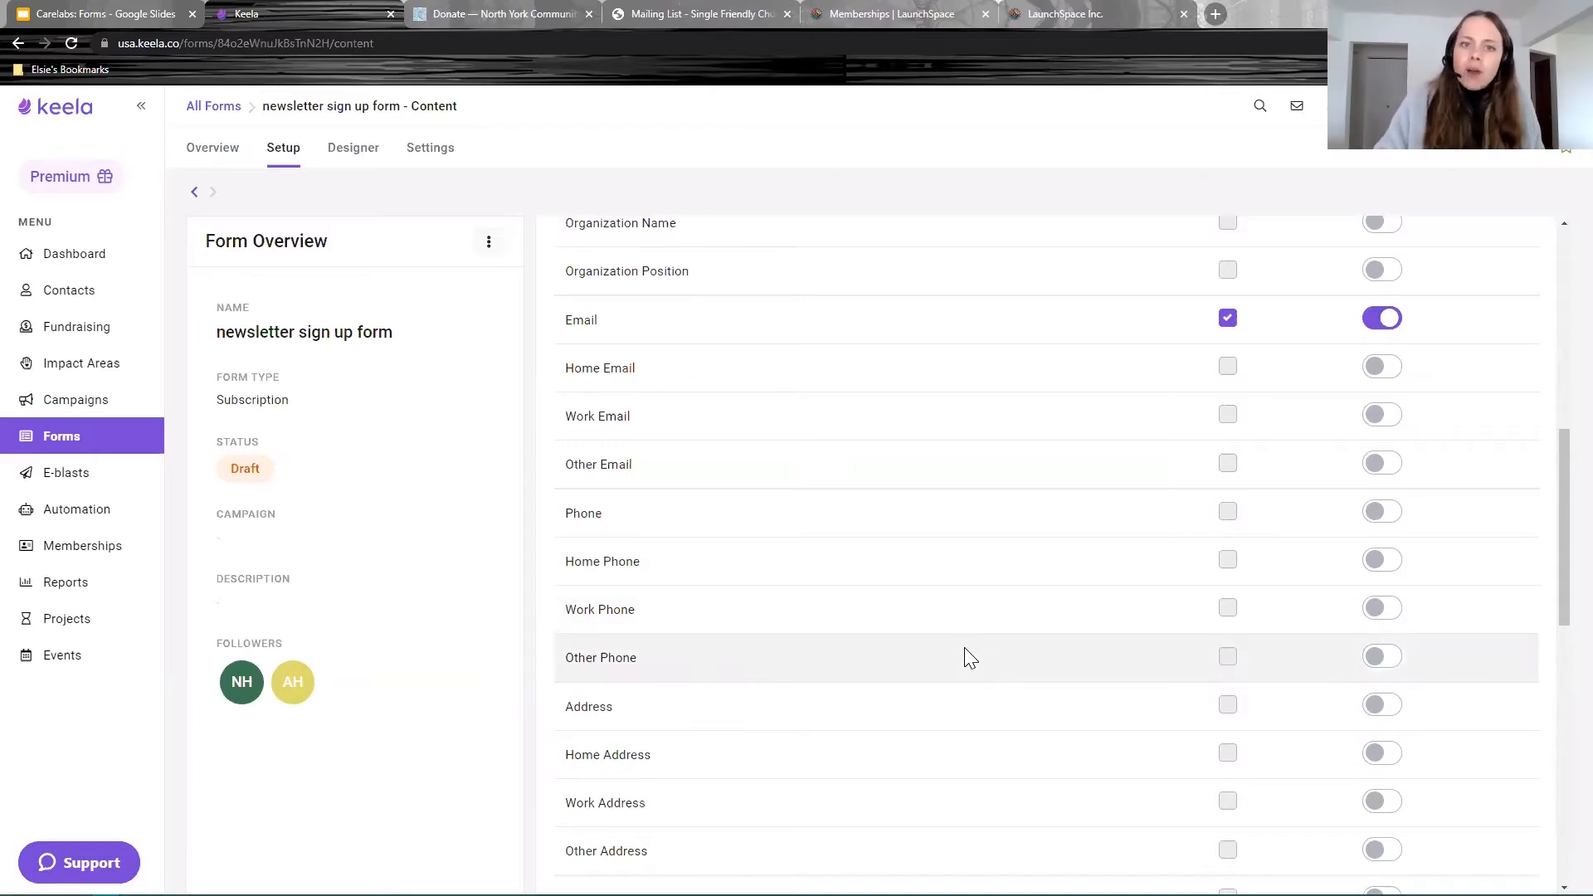
pyautogui.scroll(-10, 967, 647)
pyautogui.moveTo(686, 467); pyautogui.dragTo(564, 471)
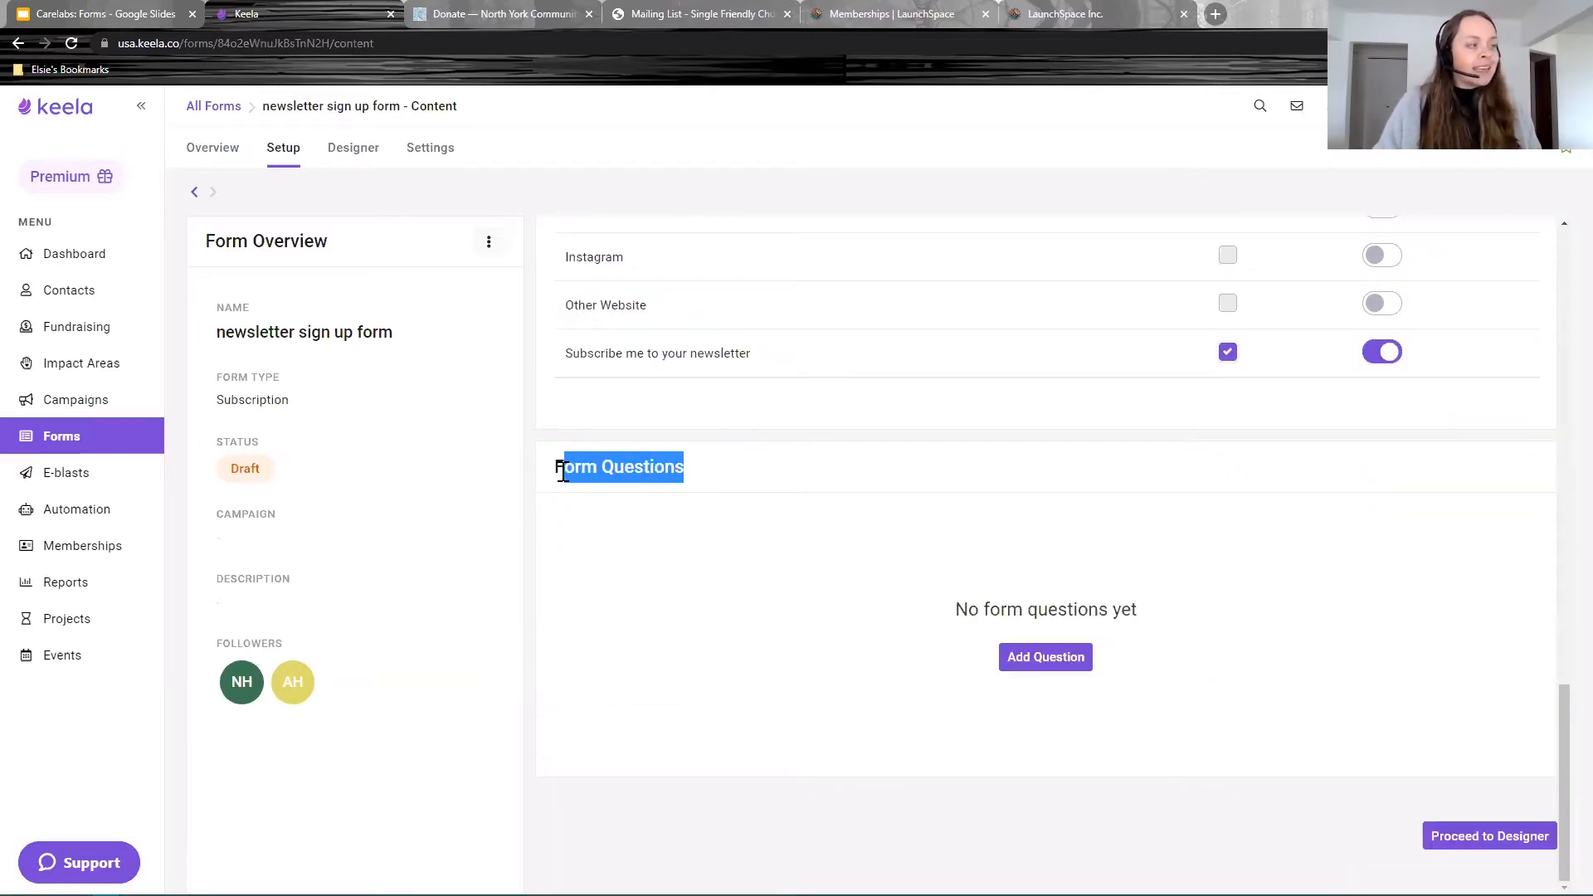
# Step: Begin adding a new custom question under Form Questions
pyautogui.click(730, 469)
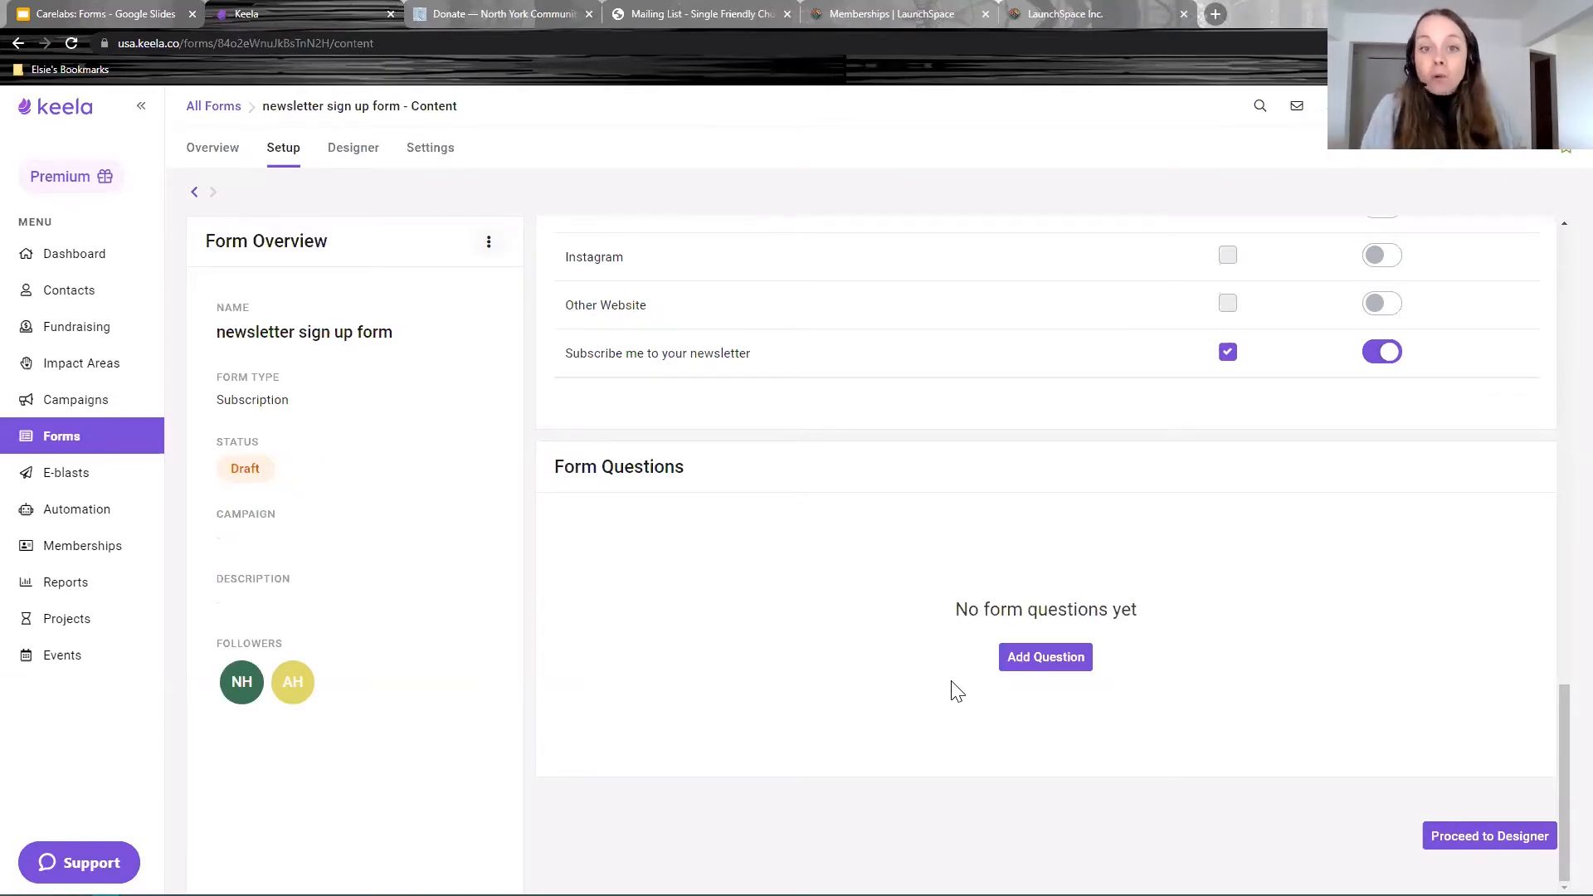
pyautogui.click(1048, 657)
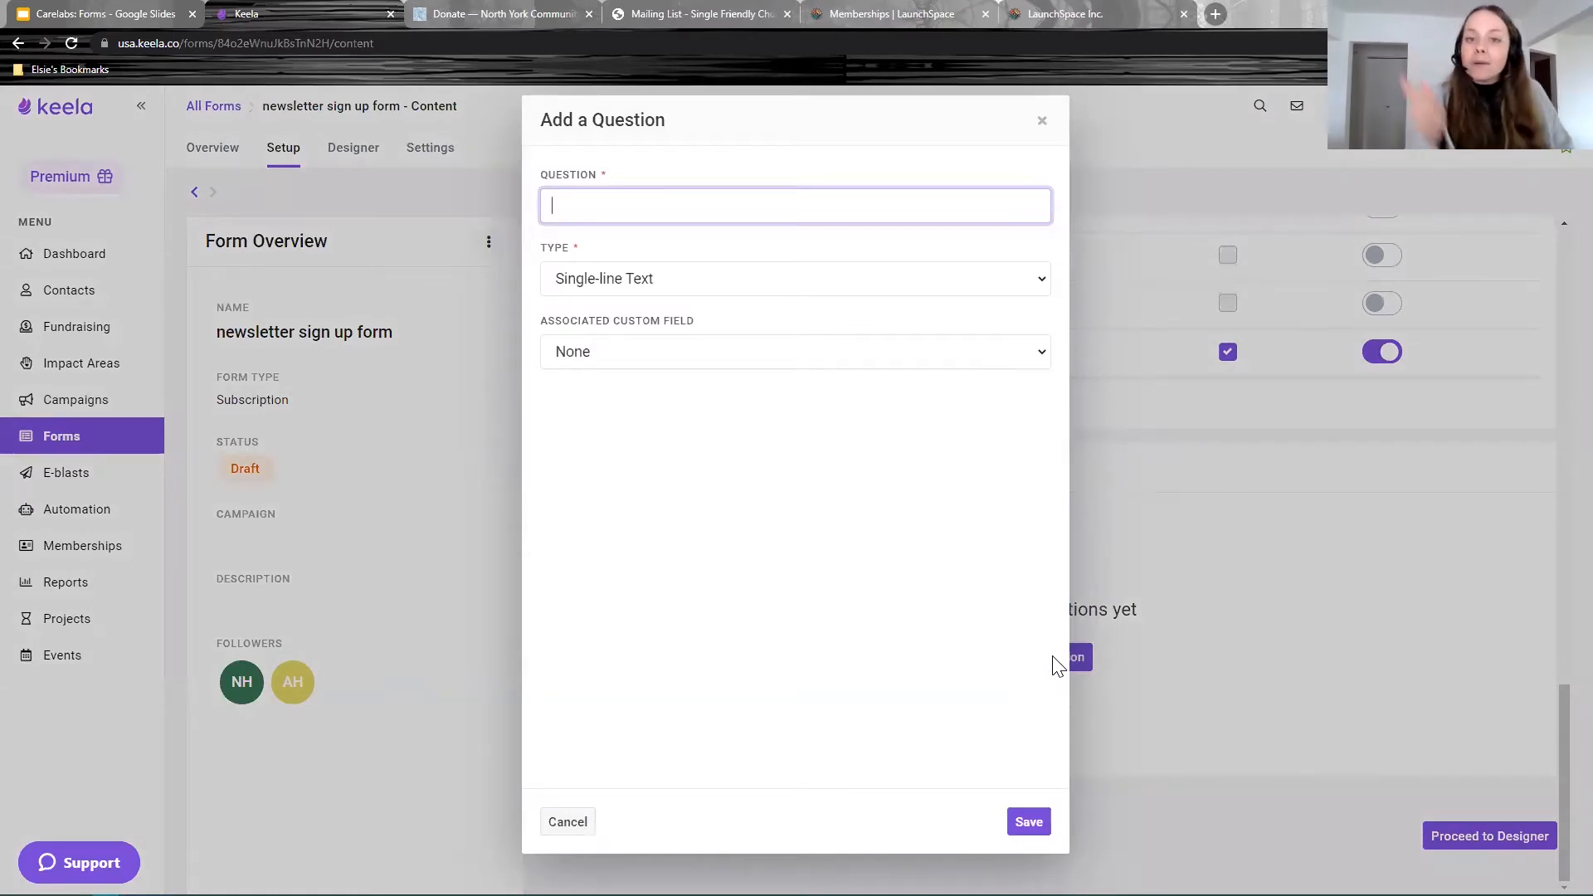
# Step: Enter the question 'How did you hear about us?' as Multiple Choice (Single Select)
pyautogui.write('How di')
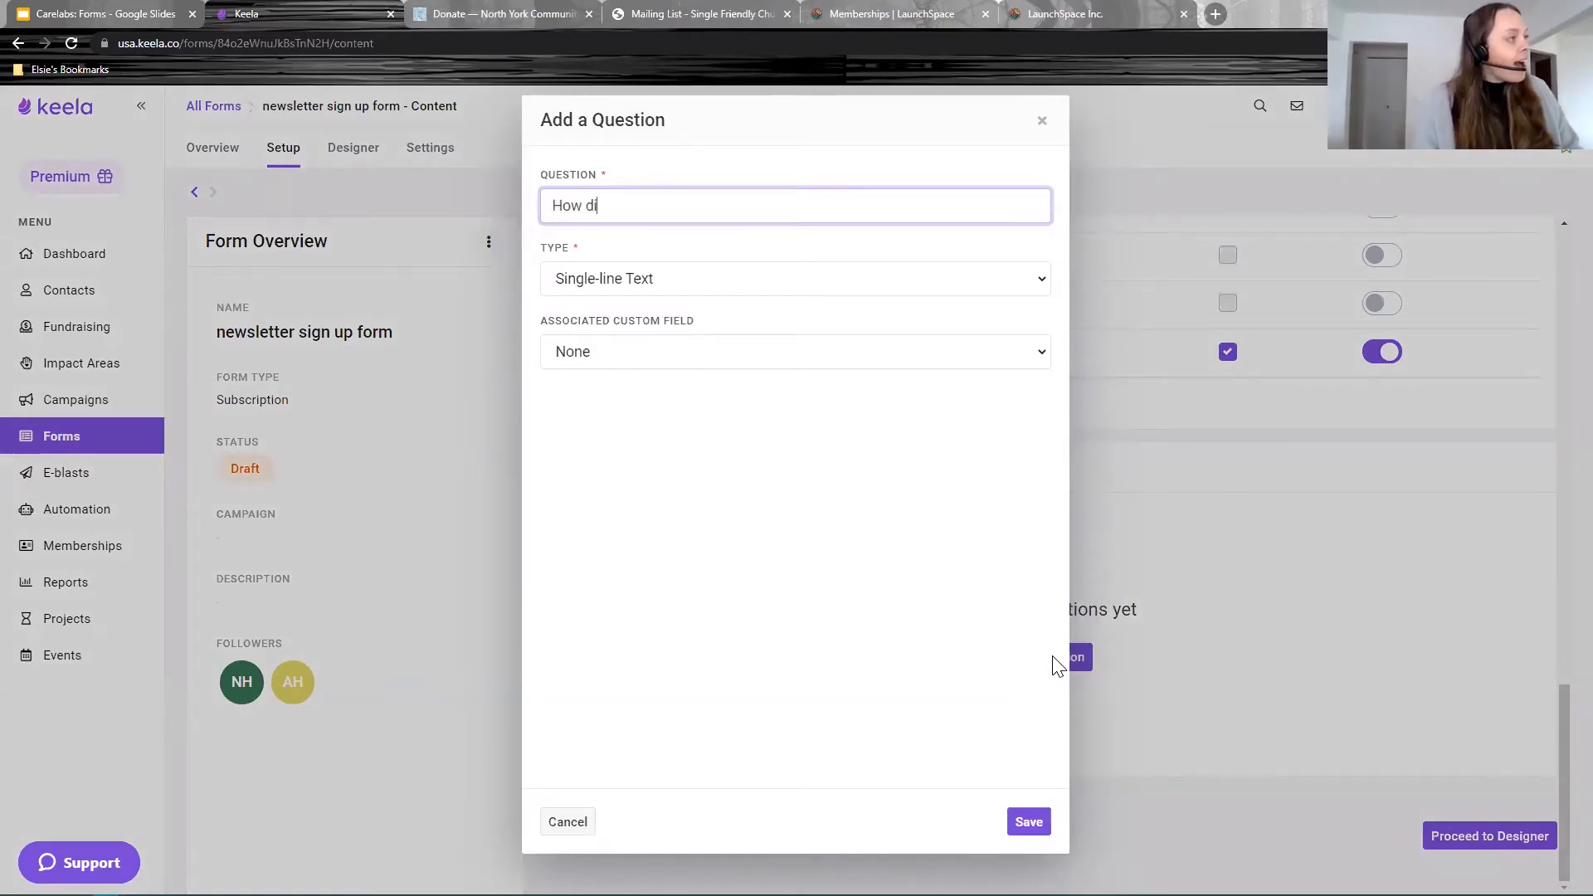
pyautogui.write('d you hear about us?')
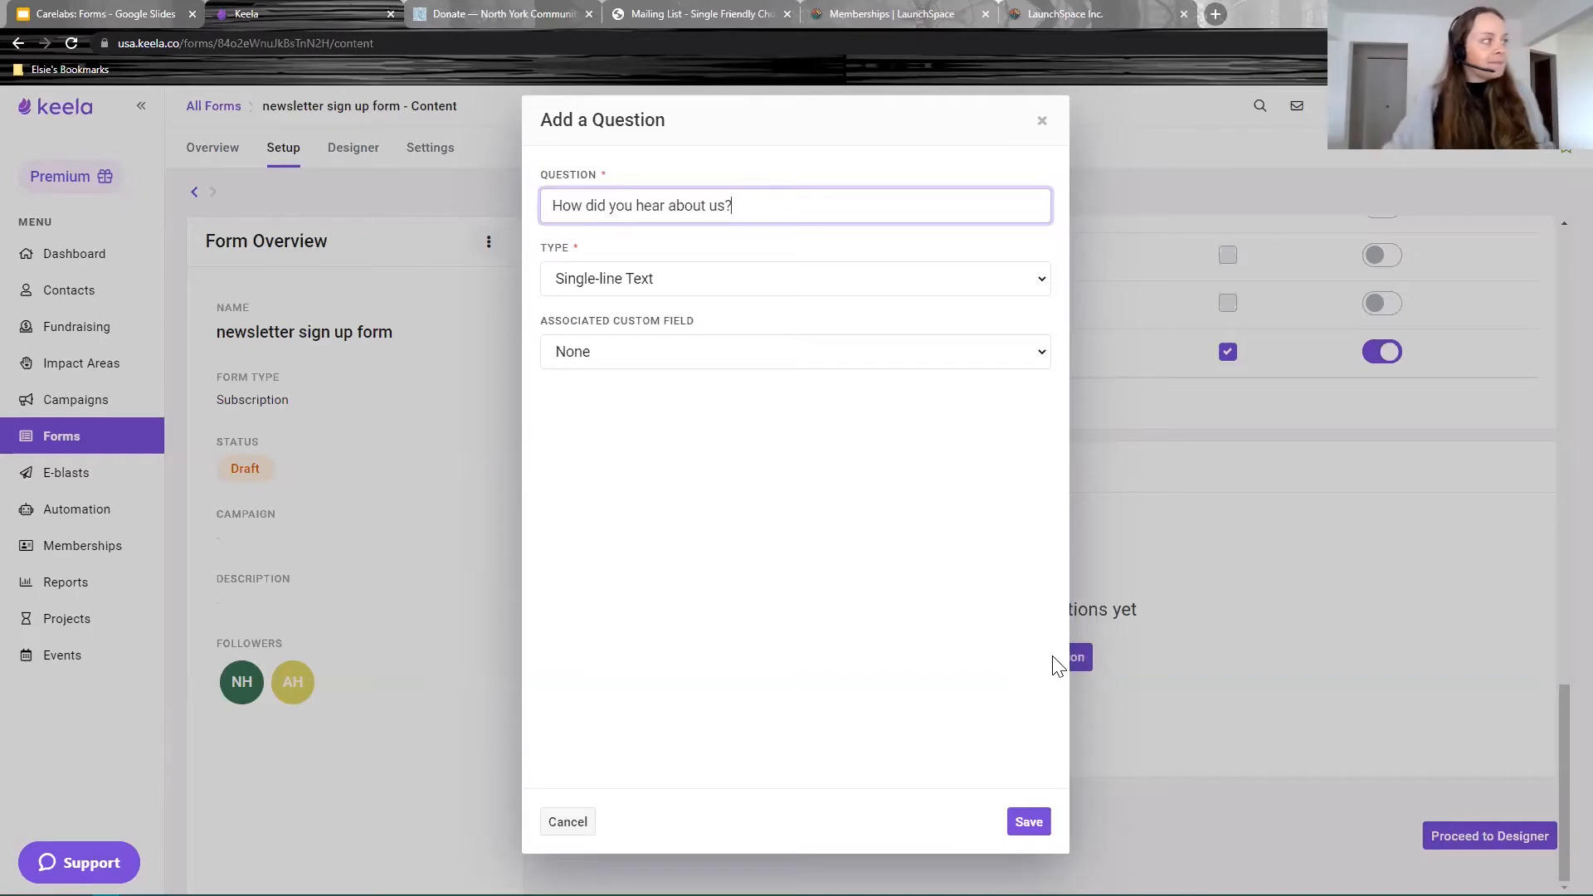
pyautogui.moveTo(573, 254); pyautogui.dragTo(535, 254)
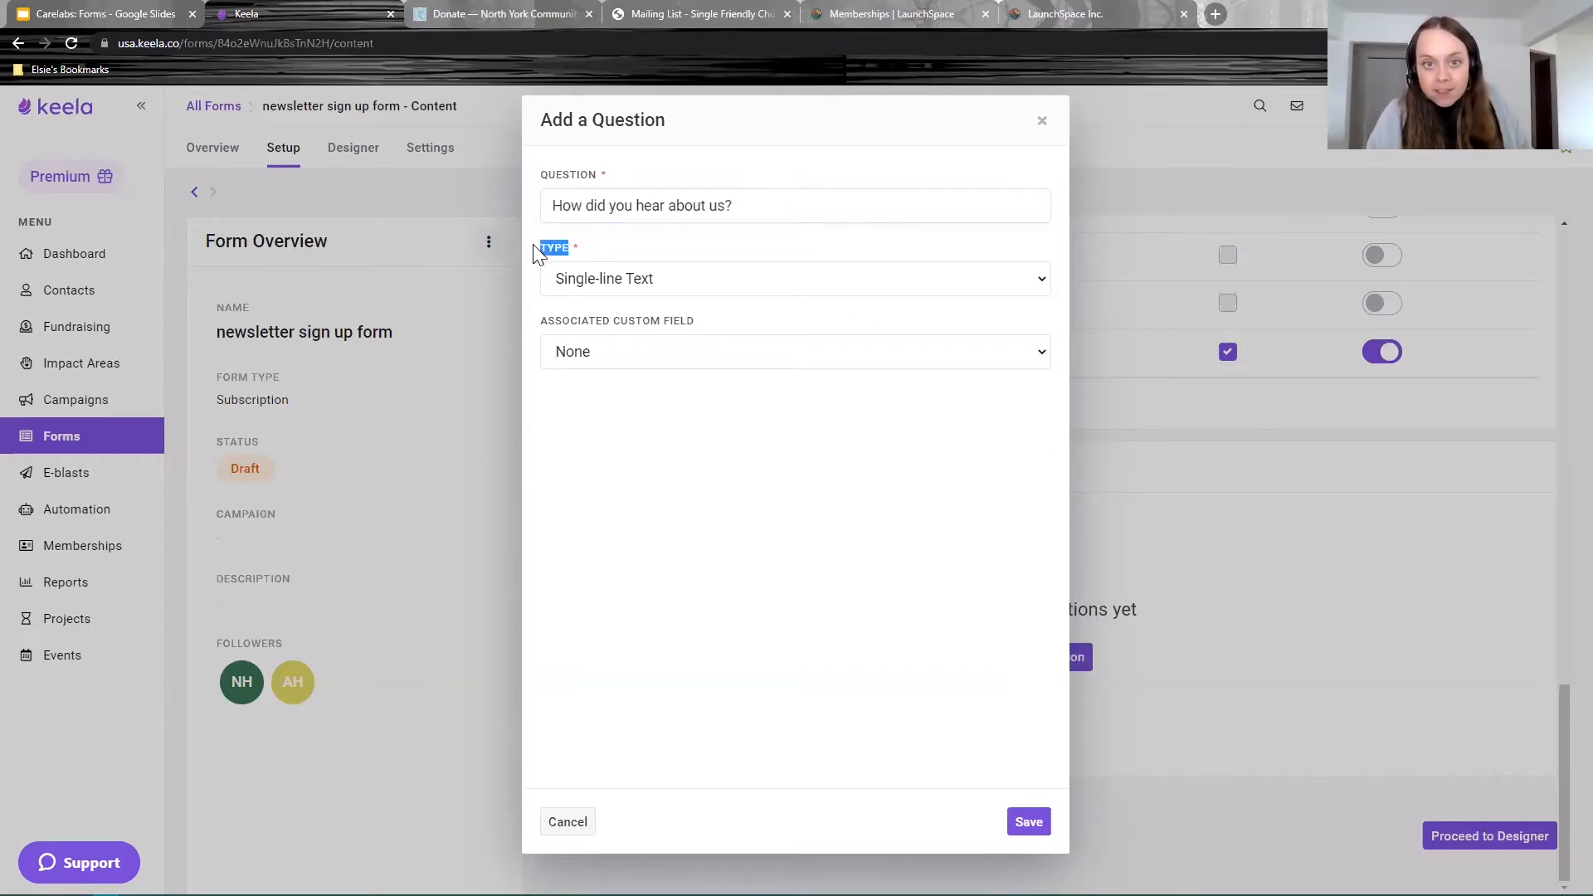
pyautogui.click(573, 282)
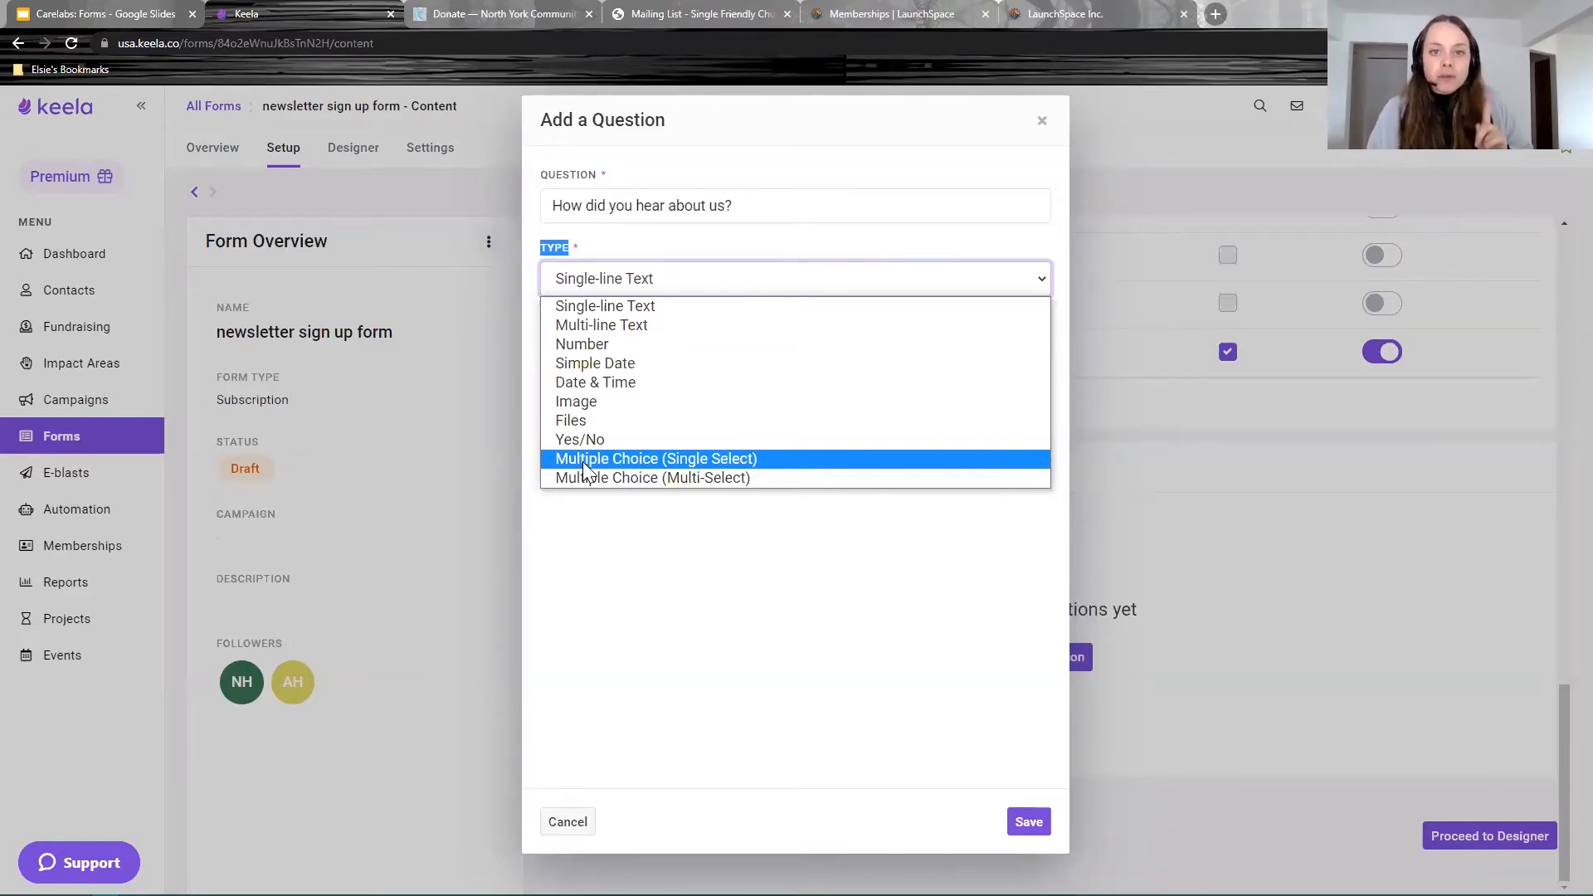
pyautogui.click(679, 459)
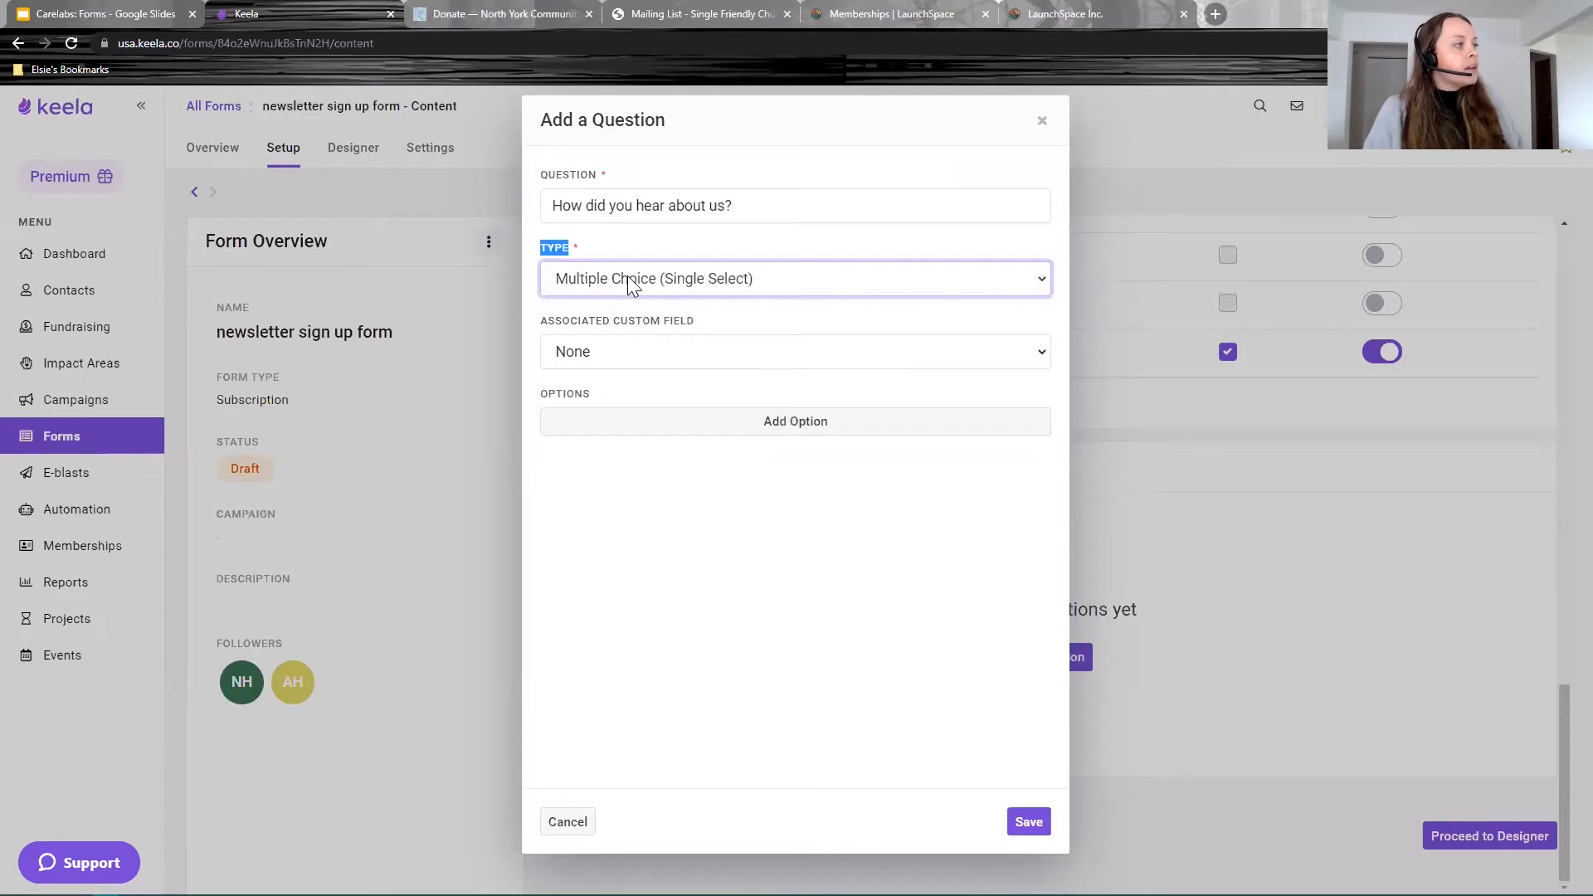
# Step: Check the Associated Custom Field choices and leave it at None
pyautogui.moveTo(700, 321); pyautogui.dragTo(510, 329)
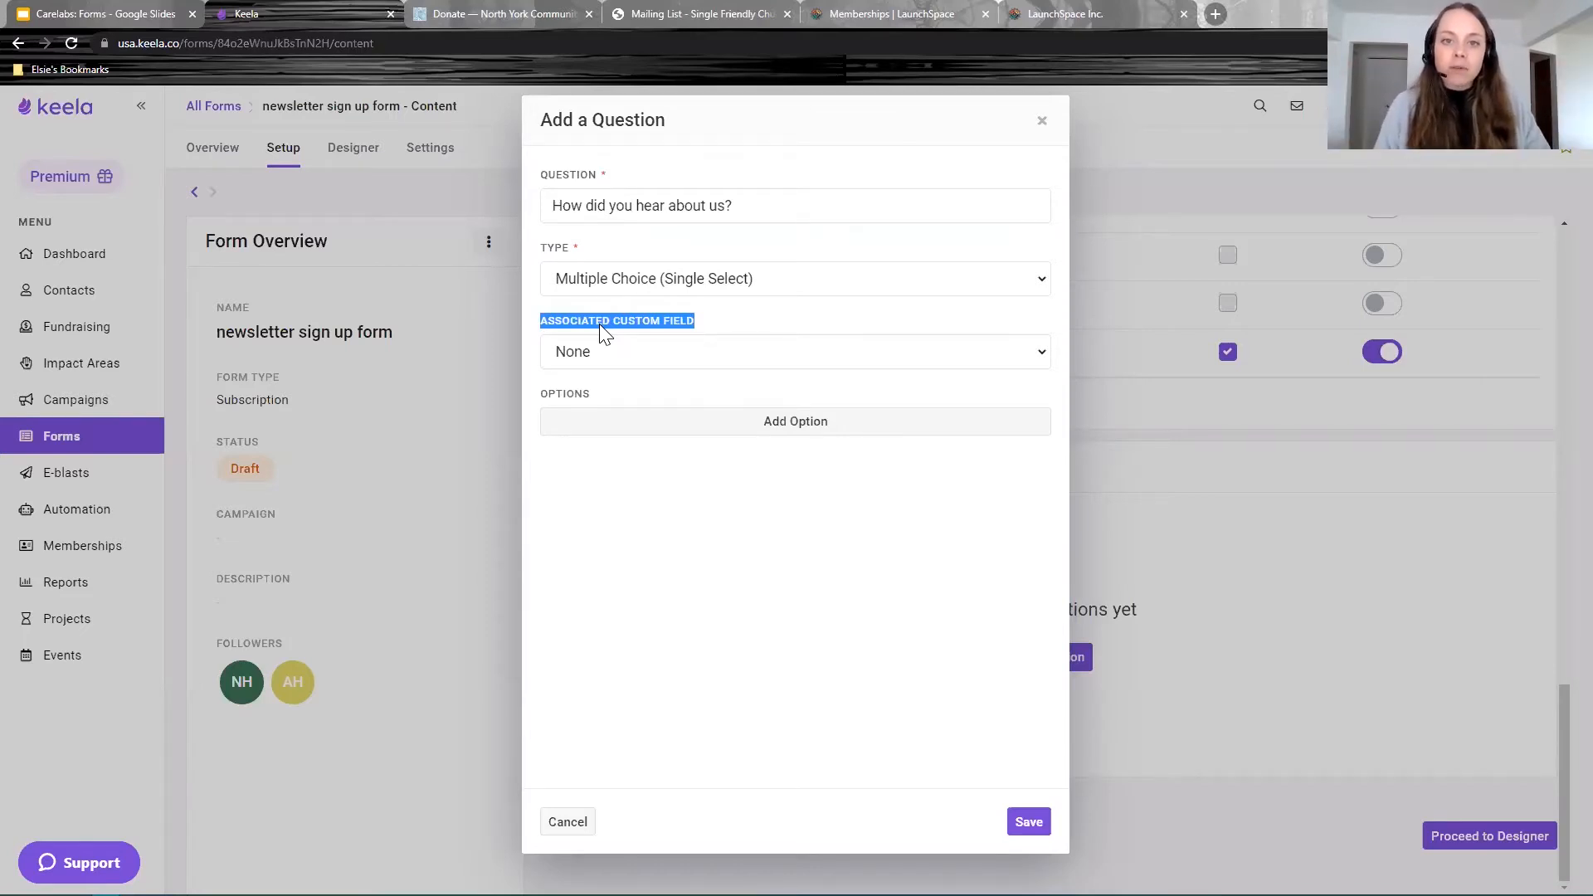
pyautogui.moveTo(707, 323); pyautogui.dragTo(612, 324)
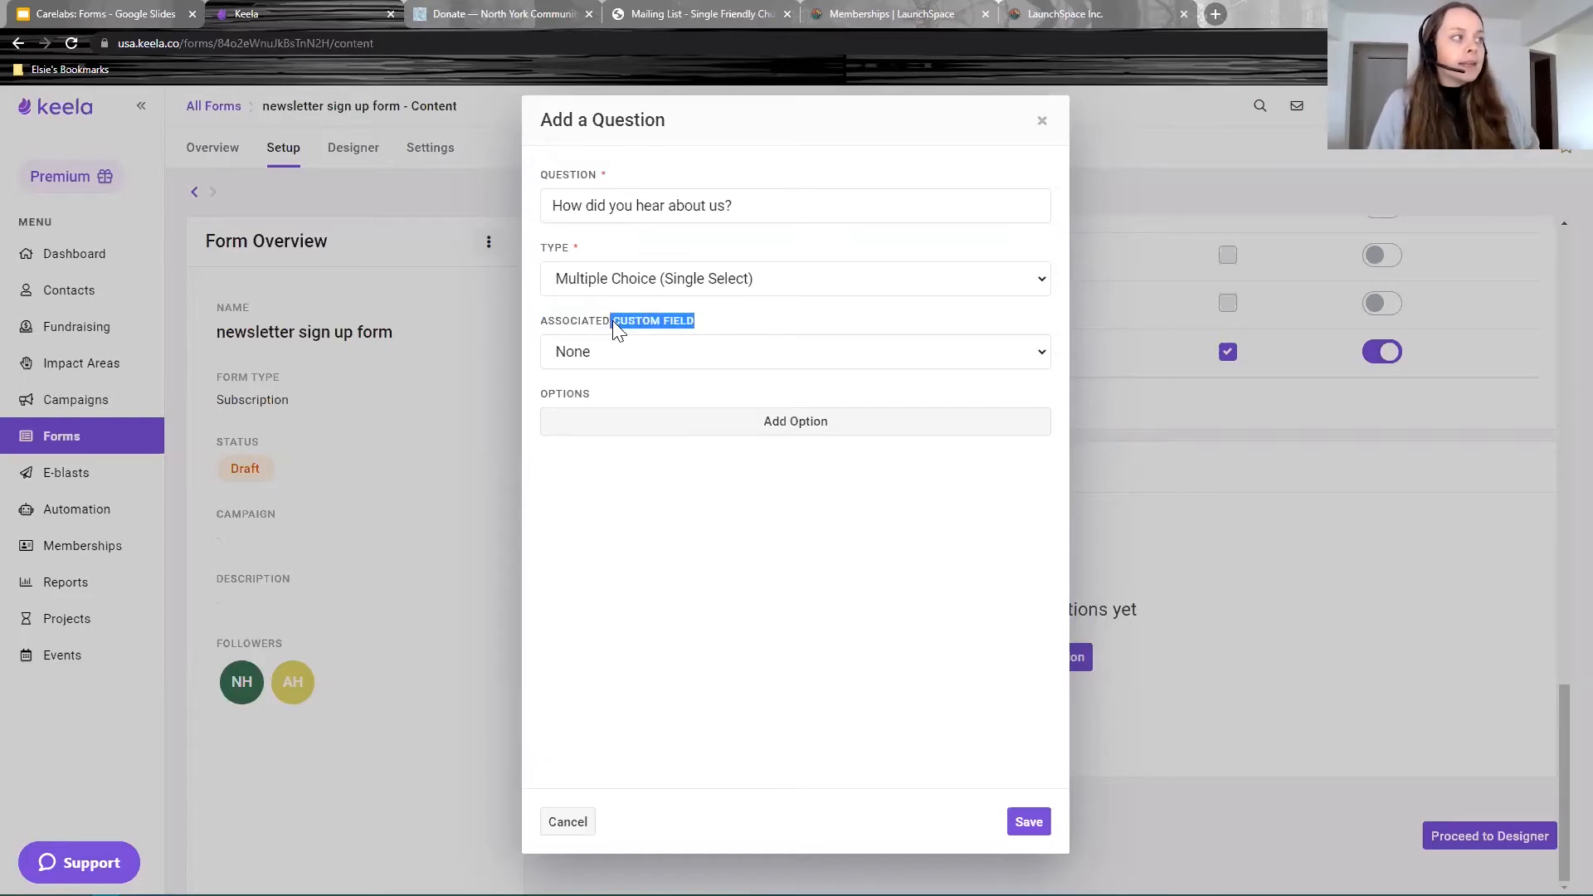
pyautogui.click(664, 365)
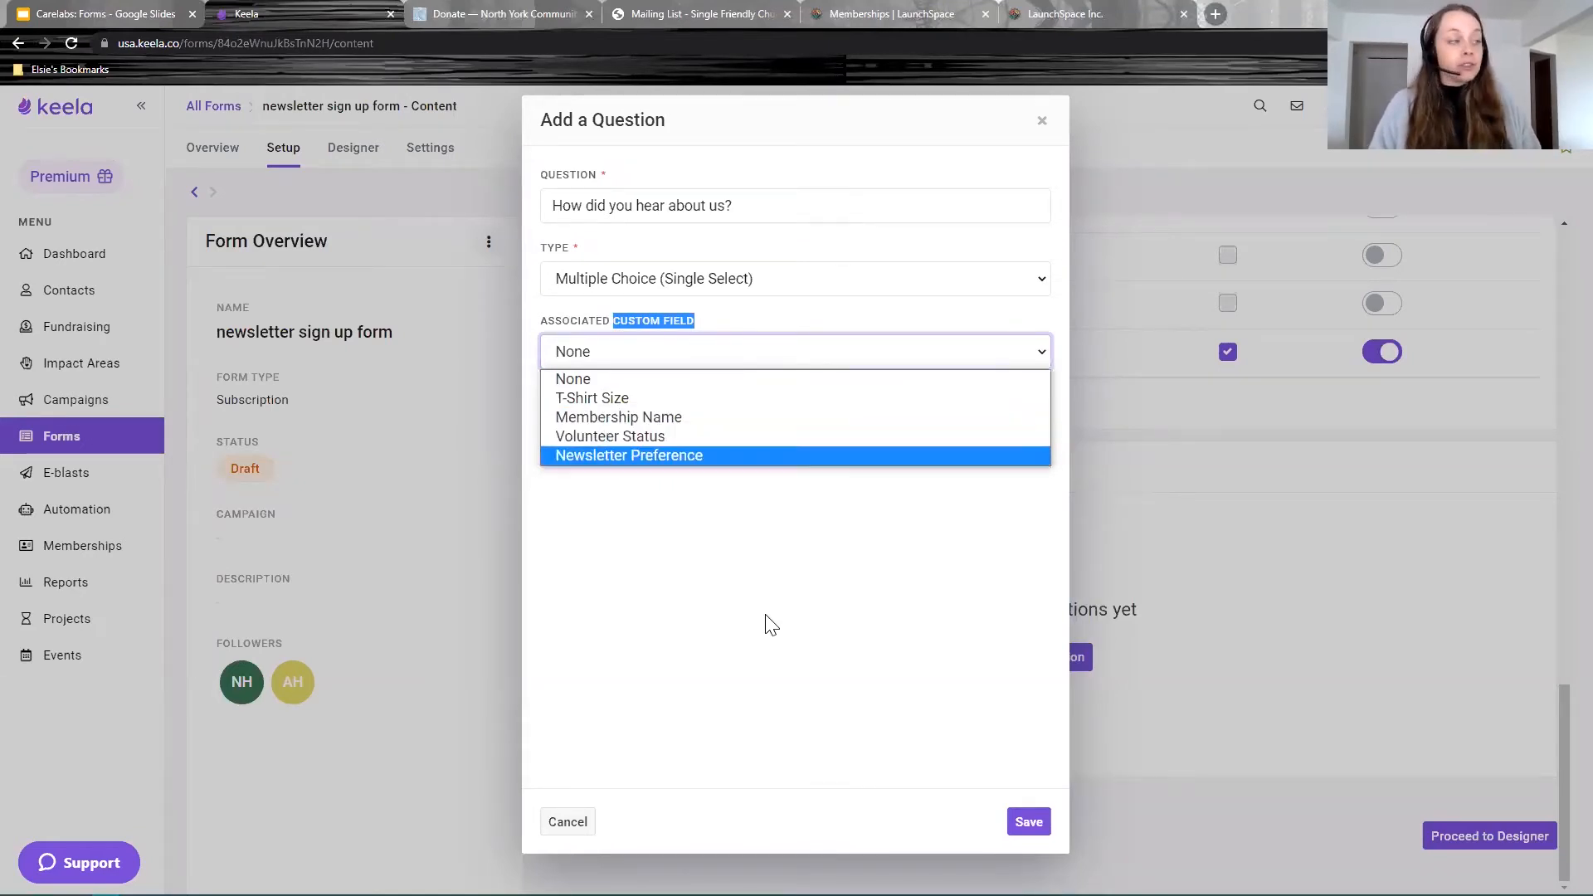
pyautogui.click(775, 644)
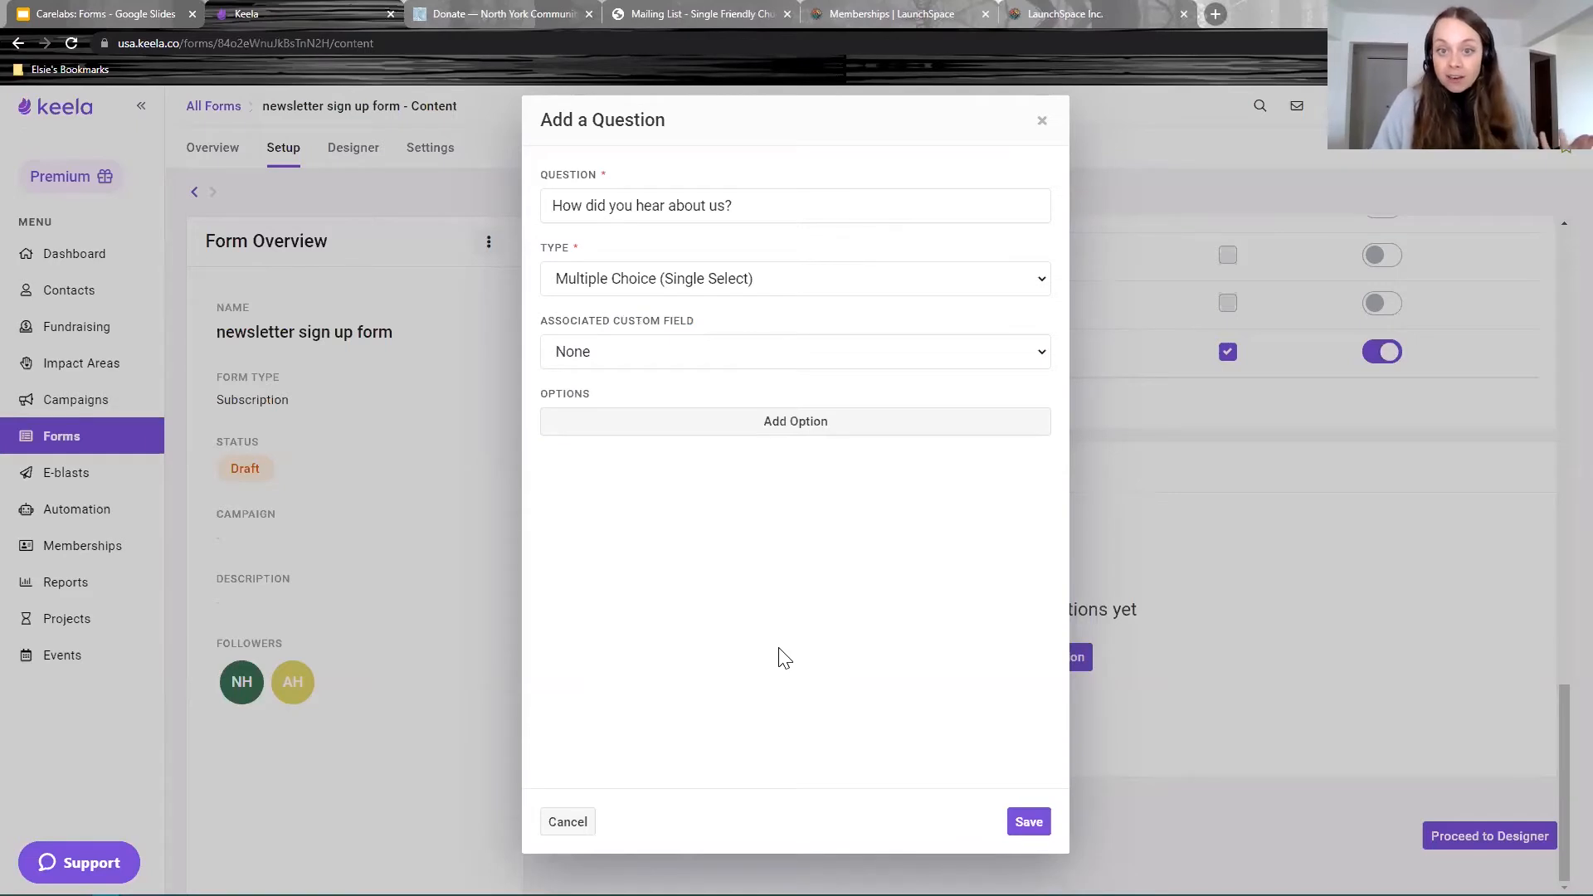
# Step: Discard the unsaved question and go to Organization Settings' Custom Fields list
pyautogui.click(567, 822)
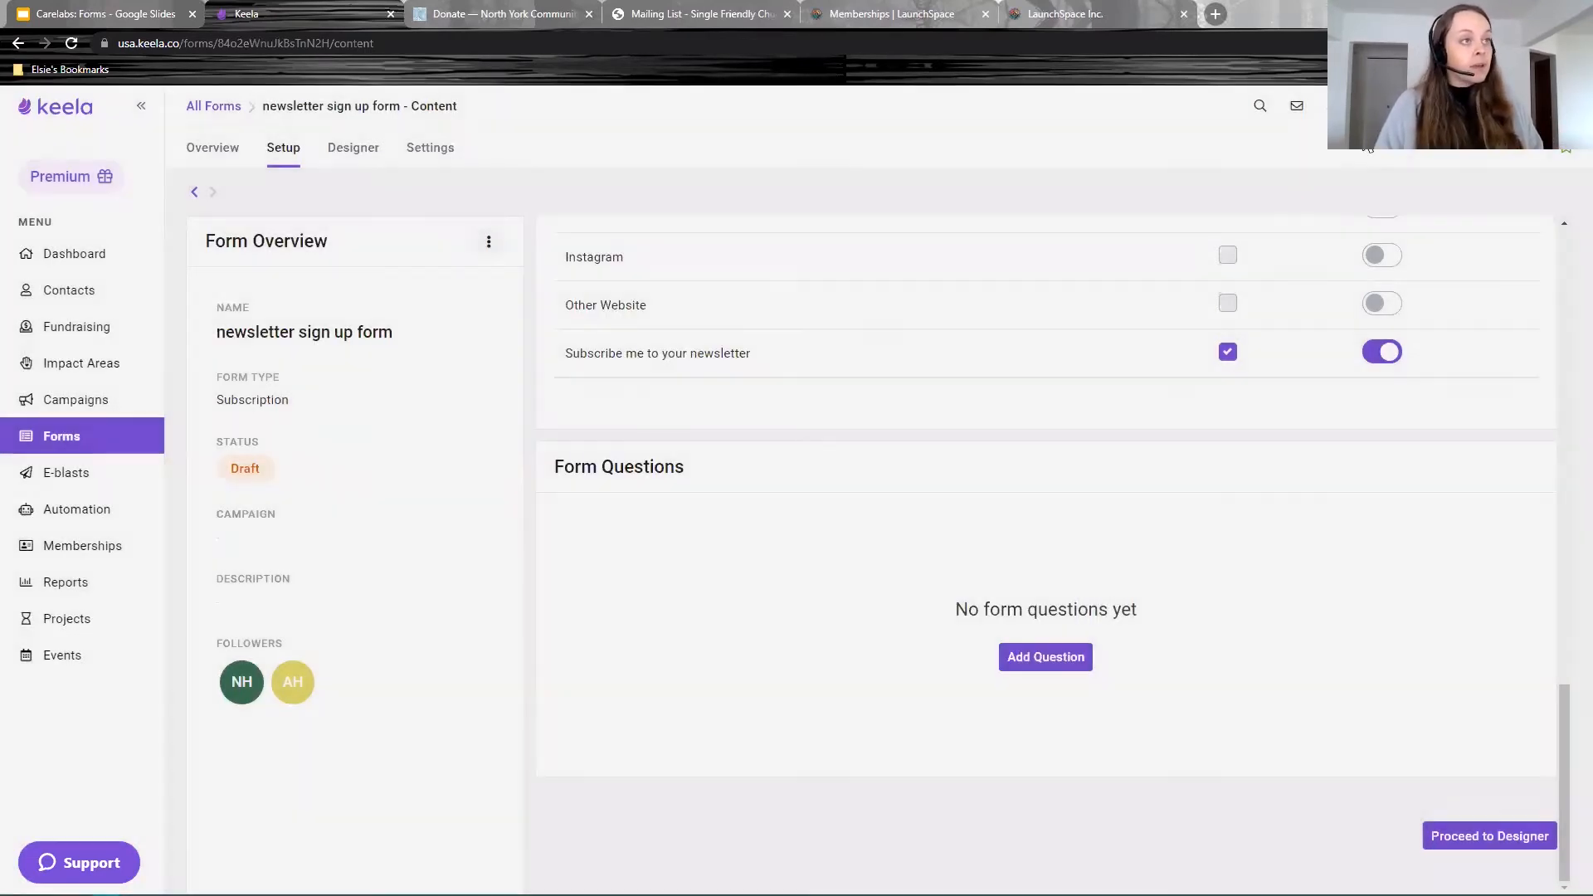
pyautogui.click(1333, 105)
pyautogui.click(1349, 309)
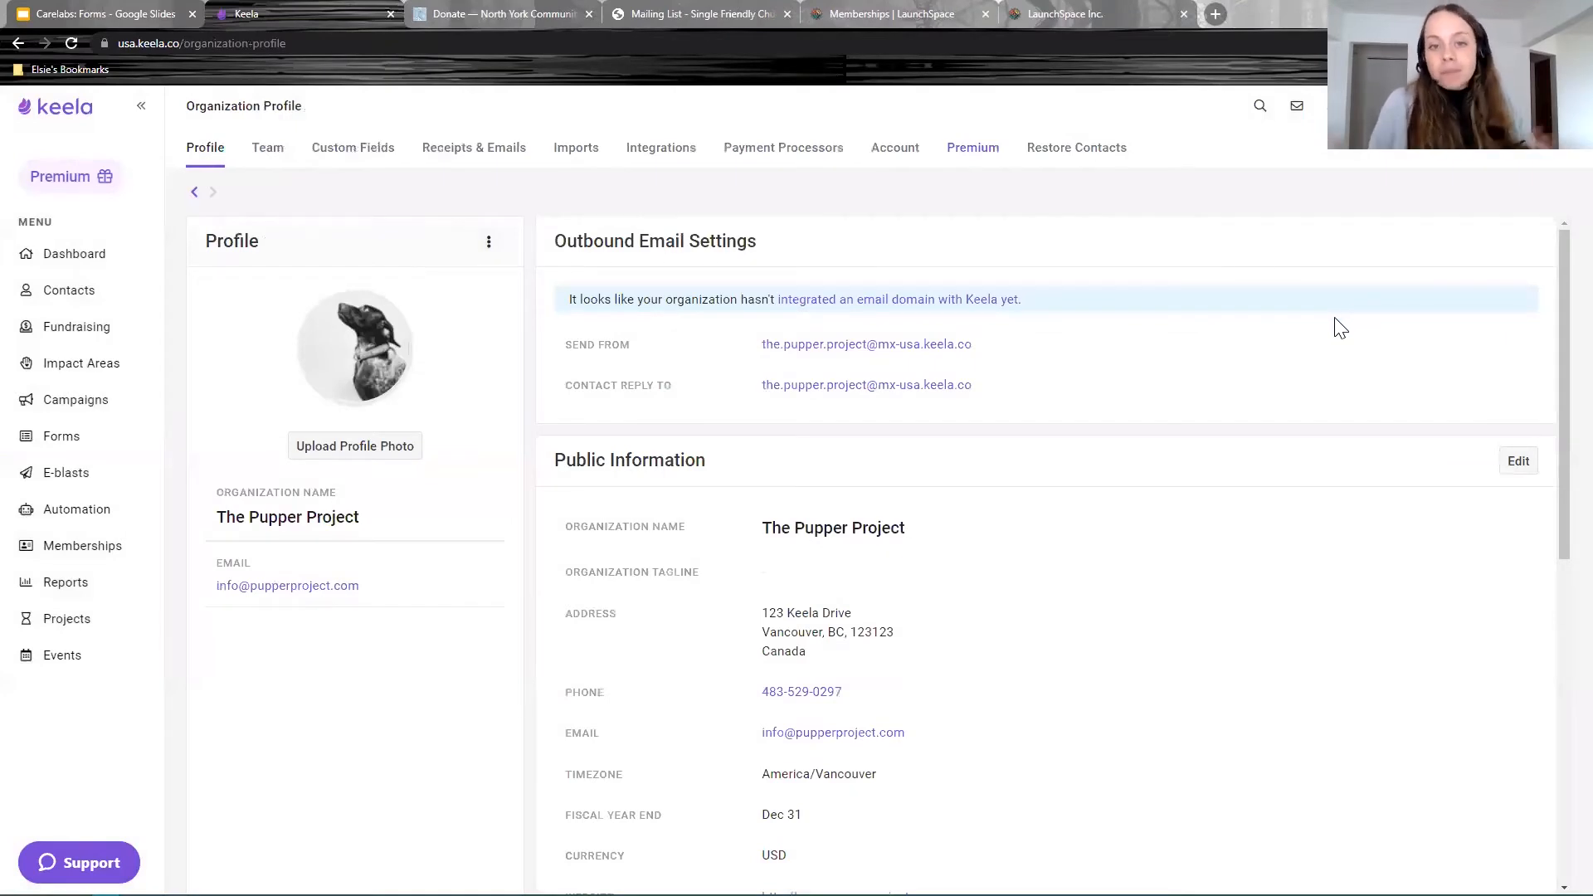
pyautogui.click(373, 152)
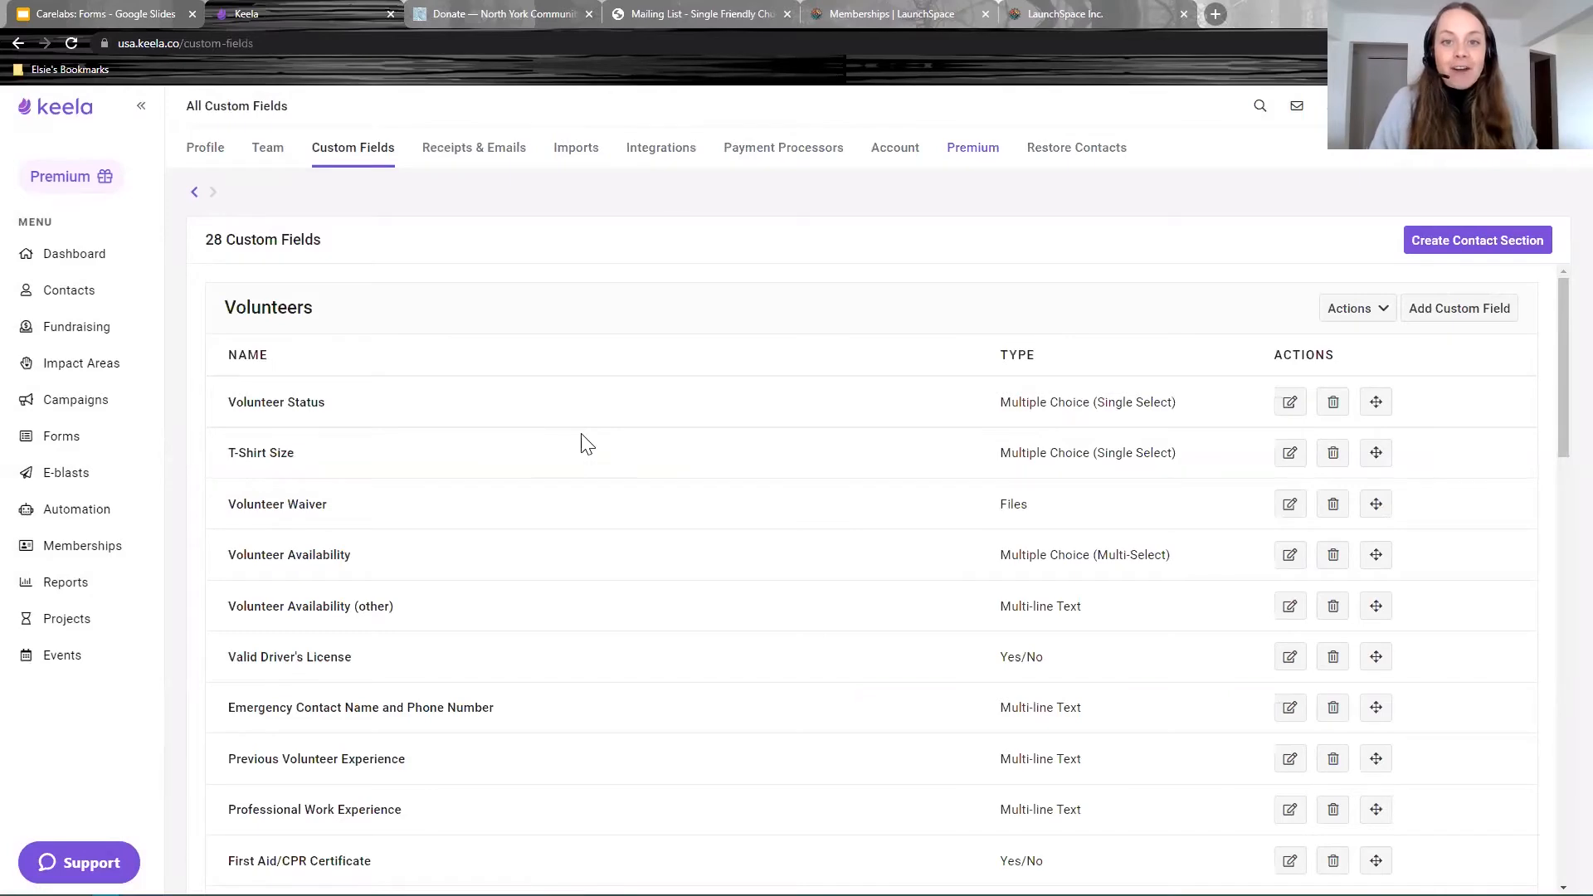
# Step: Browse the custom fields, highlighting Volunteer Status, Communication Preference and Campaign Notes
pyautogui.scroll(-7, 577, 463)
pyautogui.scroll(7, 573, 459)
pyautogui.doubleClick(268, 307)
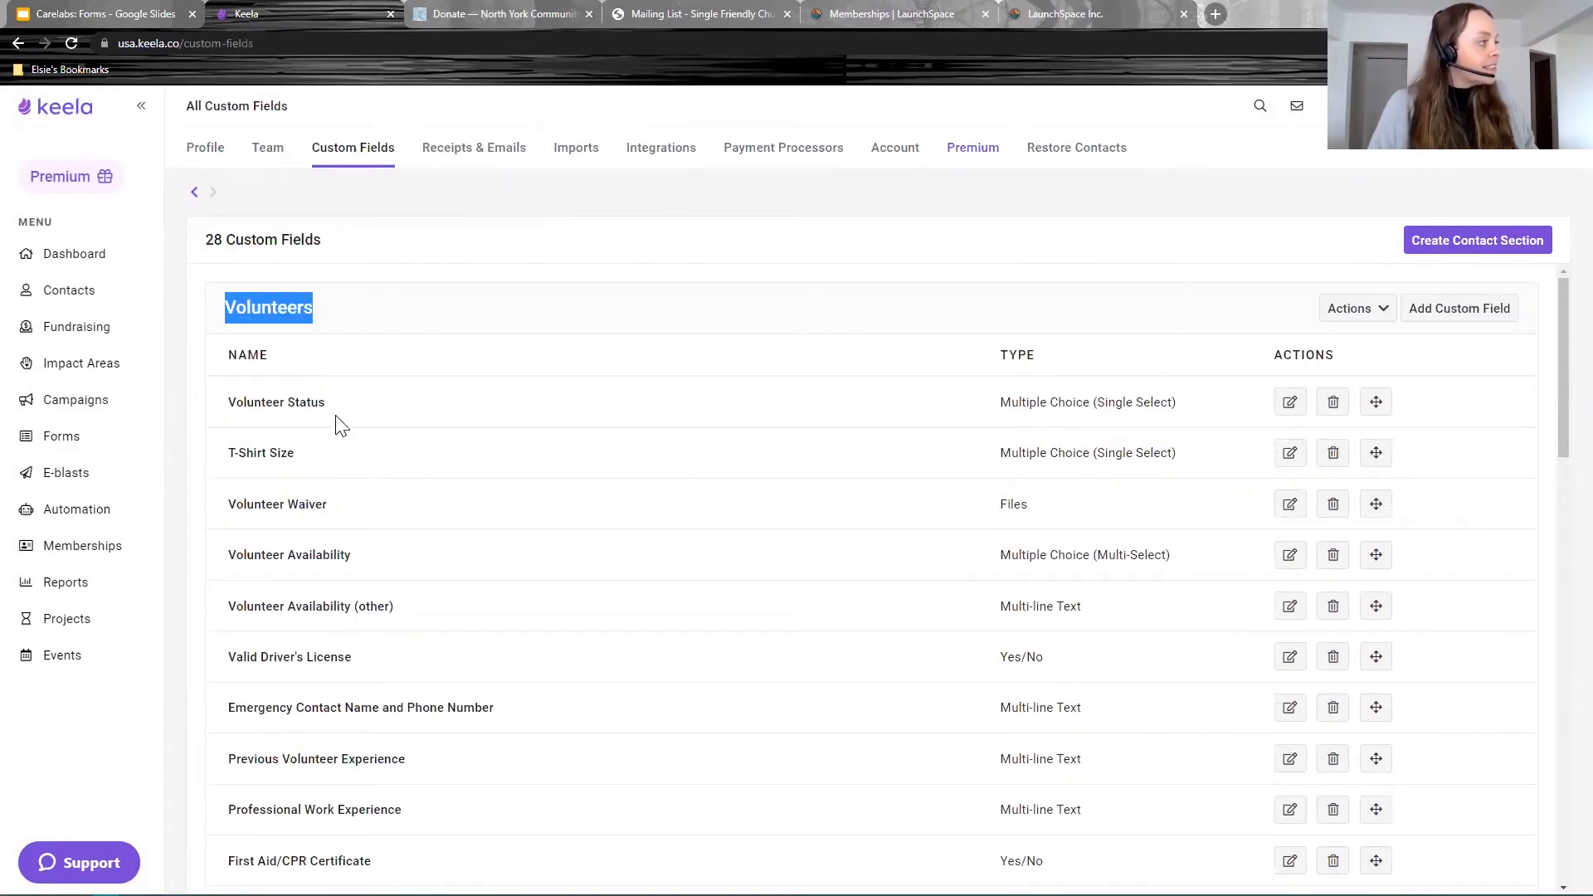
pyautogui.tripleClick(262, 401)
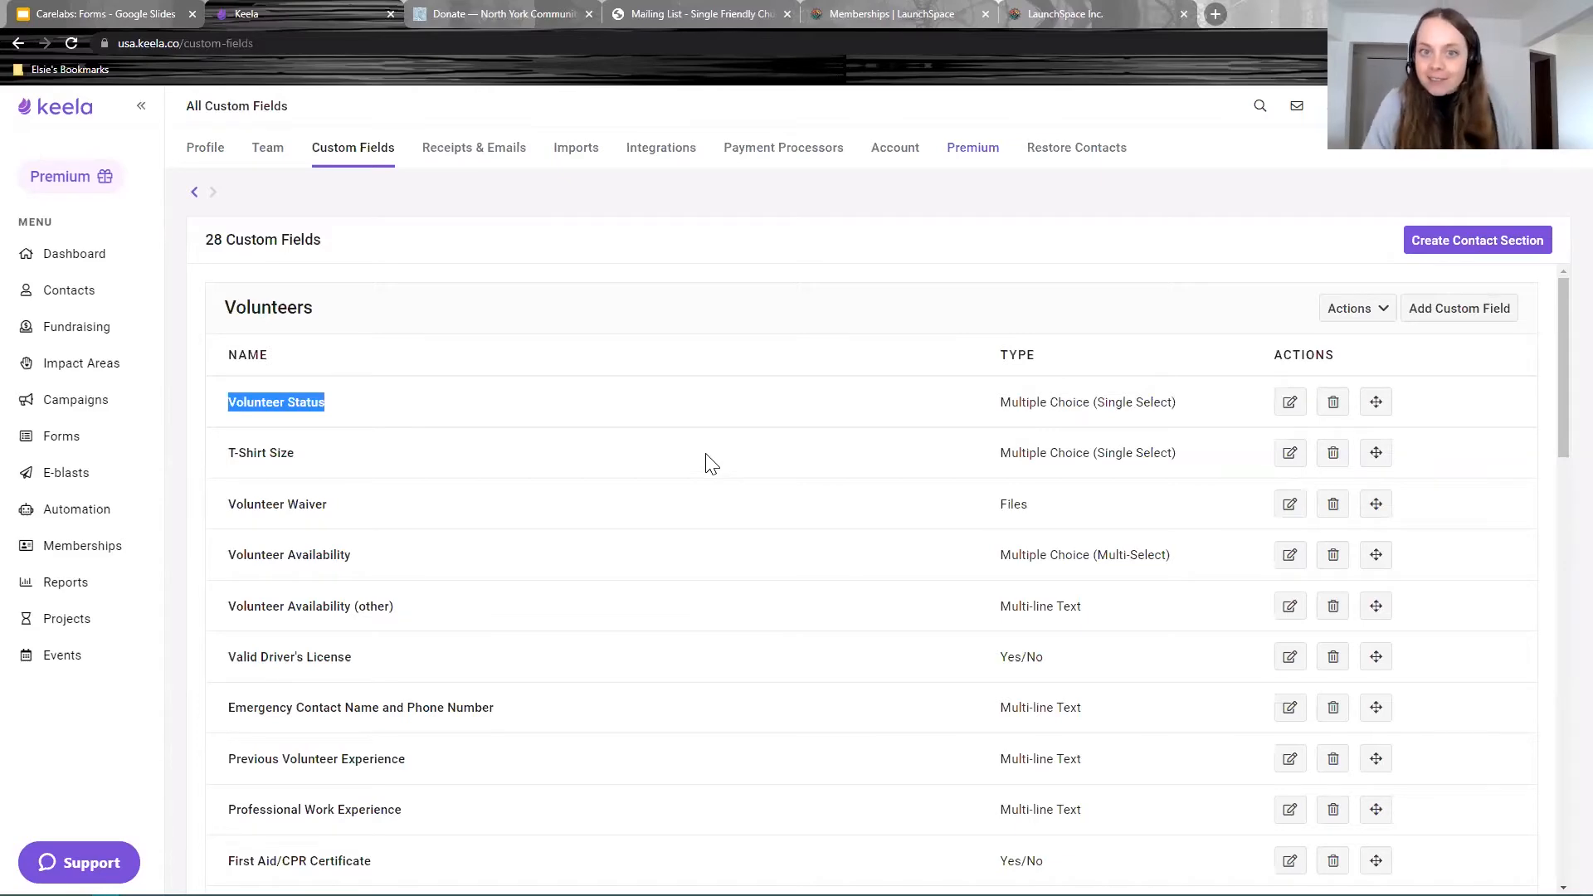
pyautogui.scroll(-5, 664, 419)
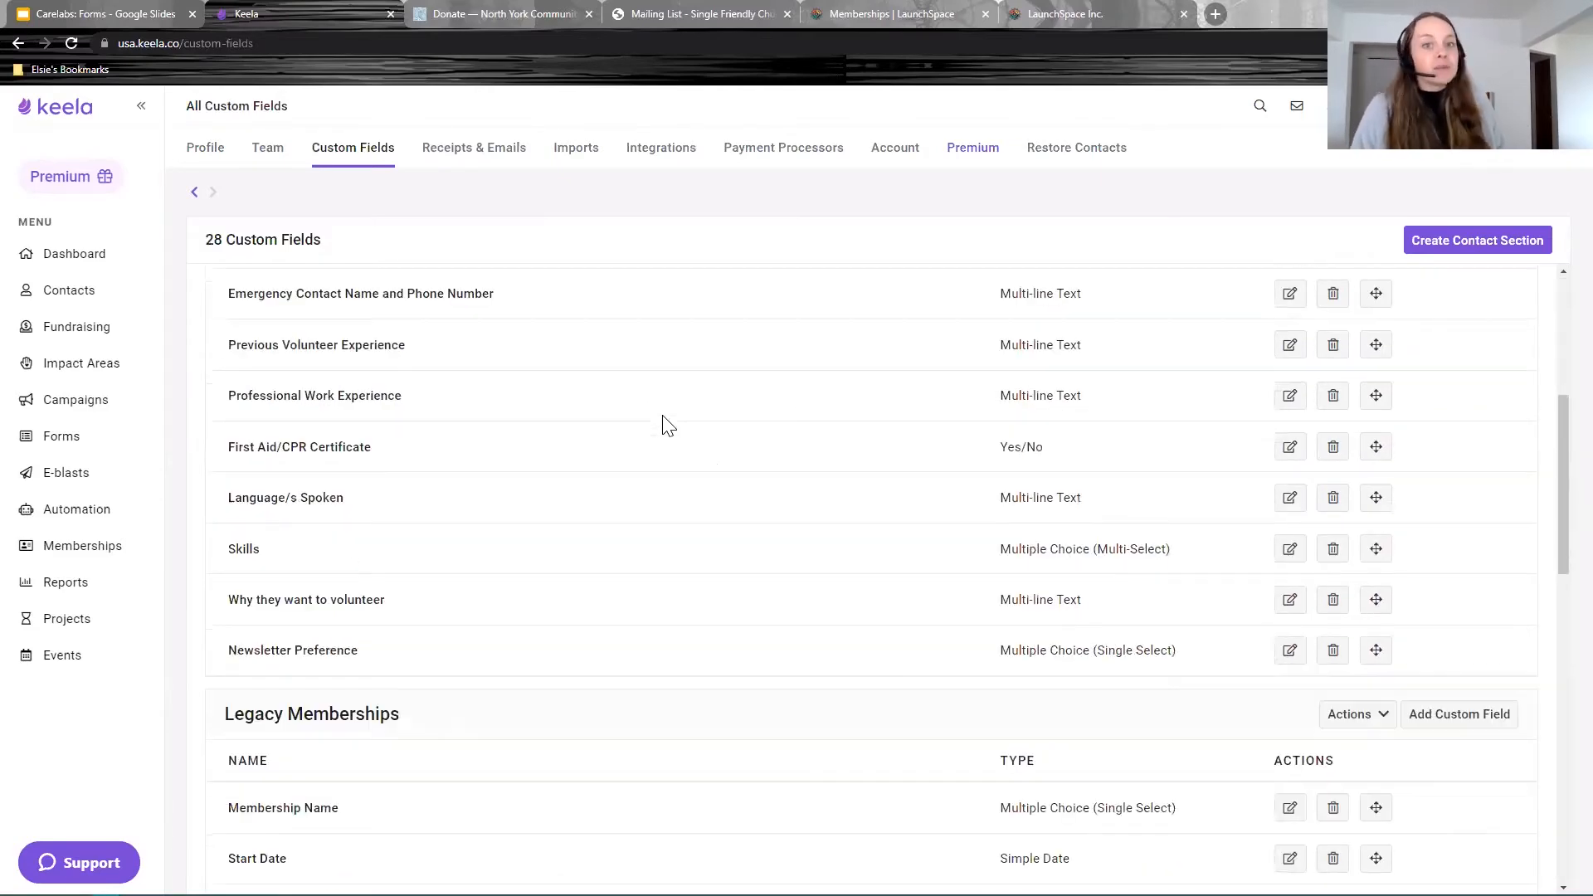
pyautogui.scroll(-8, 668, 425)
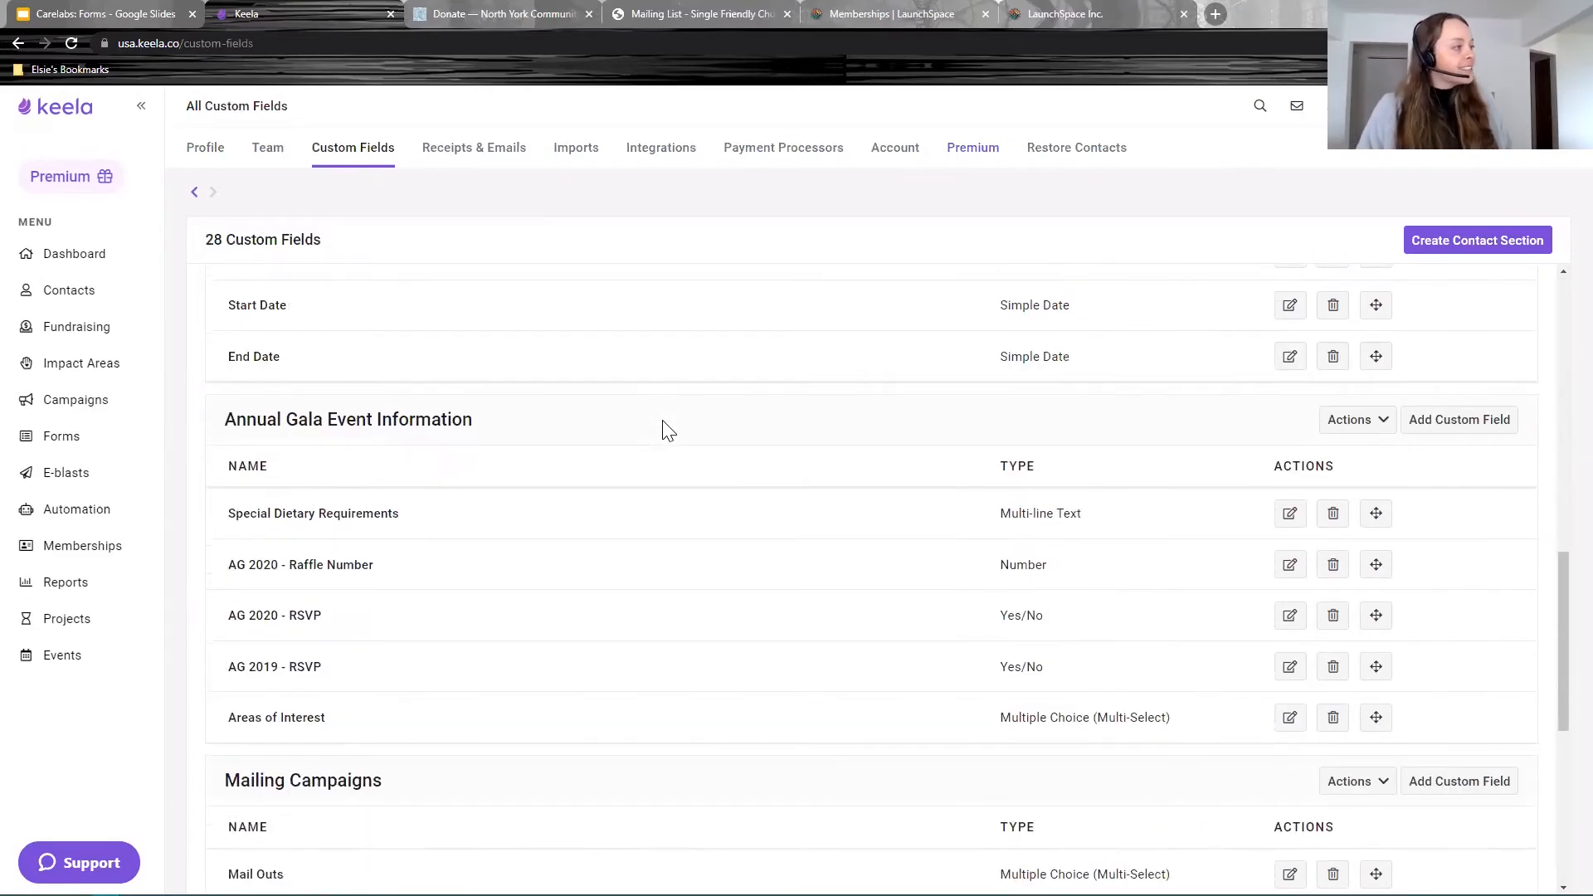
pyautogui.scroll(-4, 662, 431)
pyautogui.scroll(1, 506, 420)
pyautogui.moveTo(384, 389); pyautogui.dragTo(242, 387)
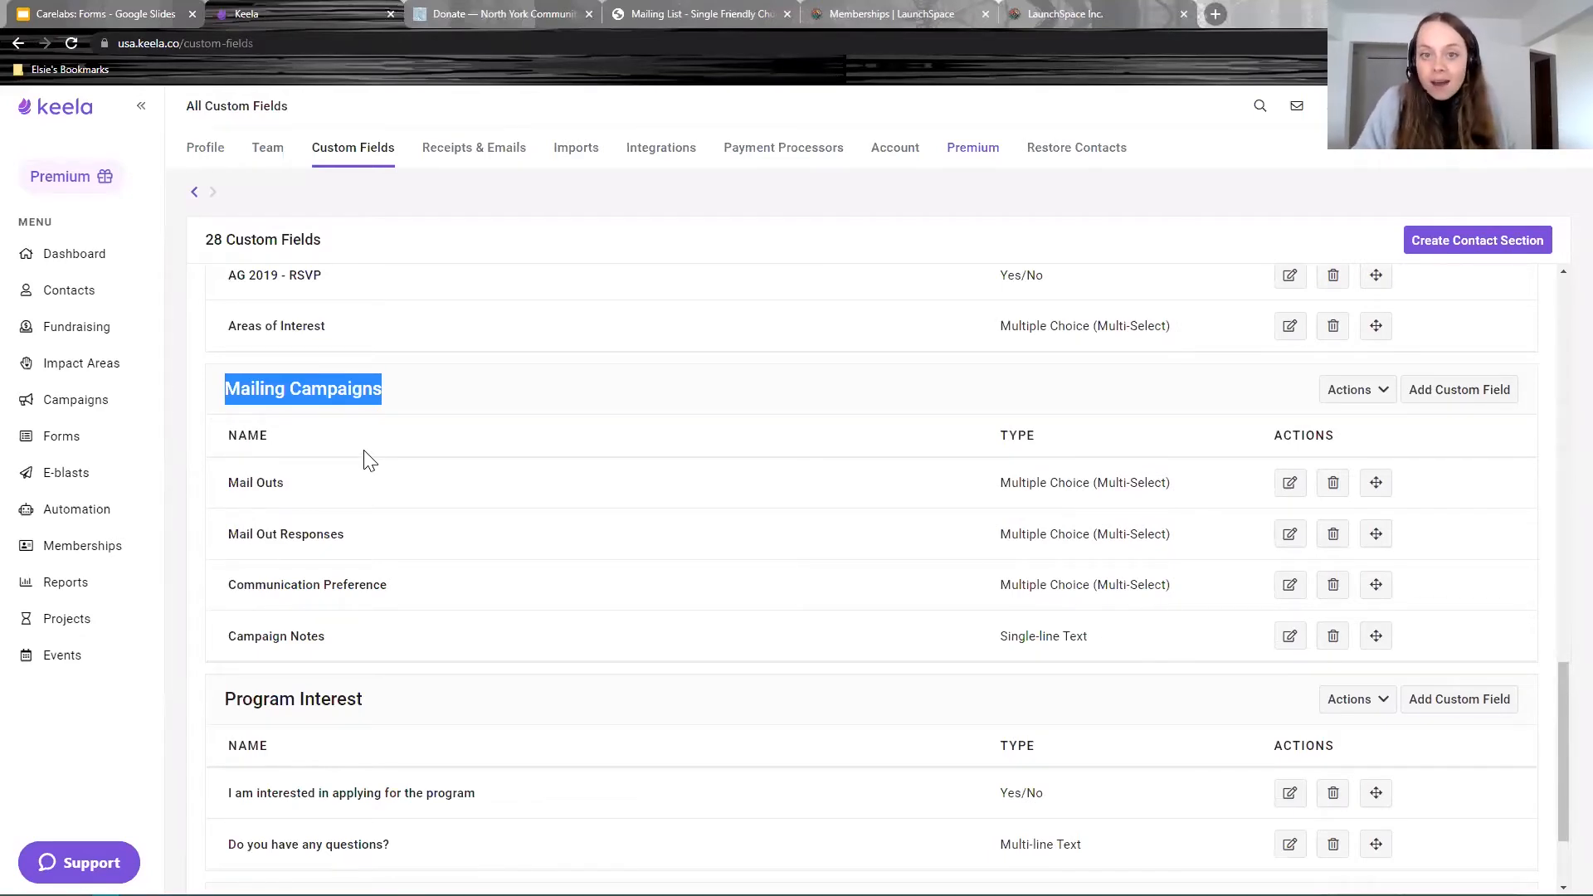
pyautogui.moveTo(401, 591); pyautogui.dragTo(226, 586)
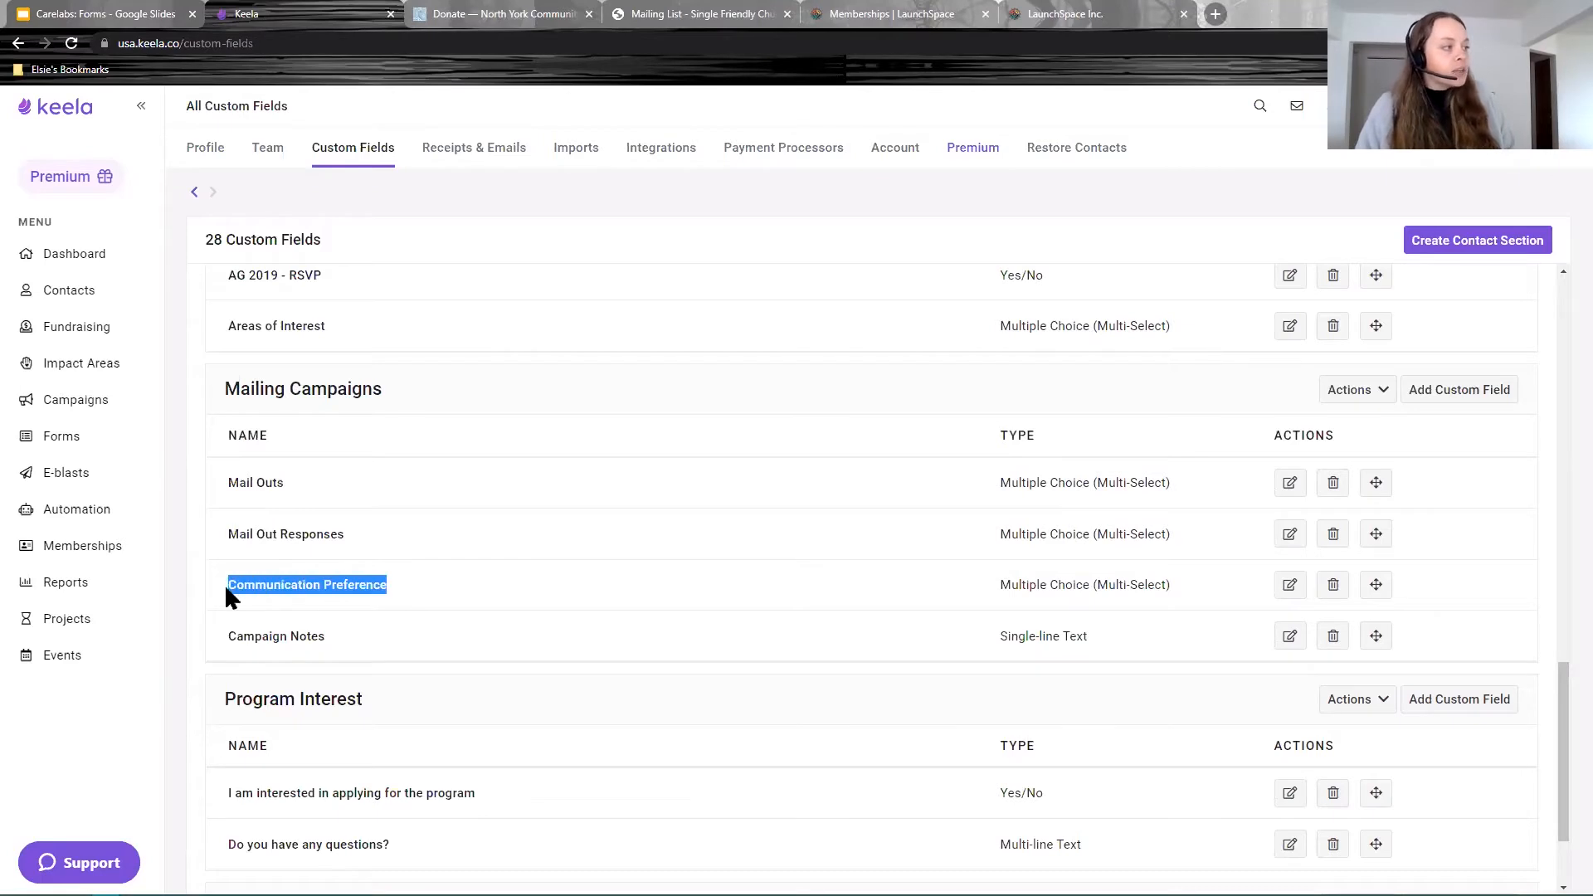
pyautogui.moveTo(369, 634); pyautogui.dragTo(279, 637)
# Step: Create a Mailing Campaigns custom field 'How did you hear about us?' as Multiple Choice (Single Select)
pyautogui.click(498, 577)
pyautogui.click(1448, 397)
pyautogui.write('How did you hear about us?')
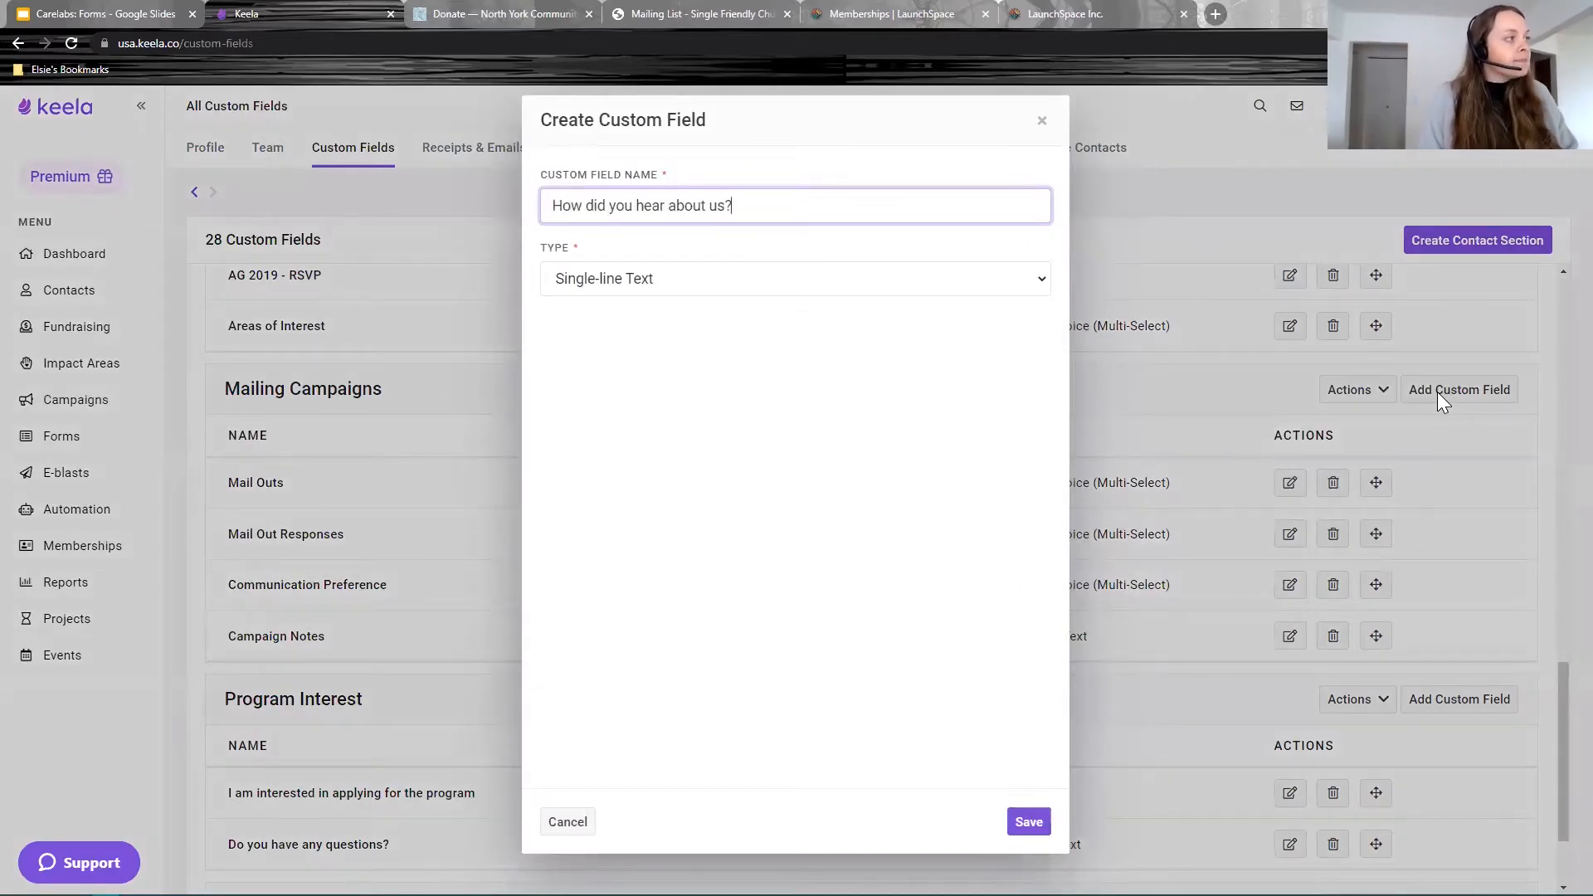
pyautogui.click(624, 281)
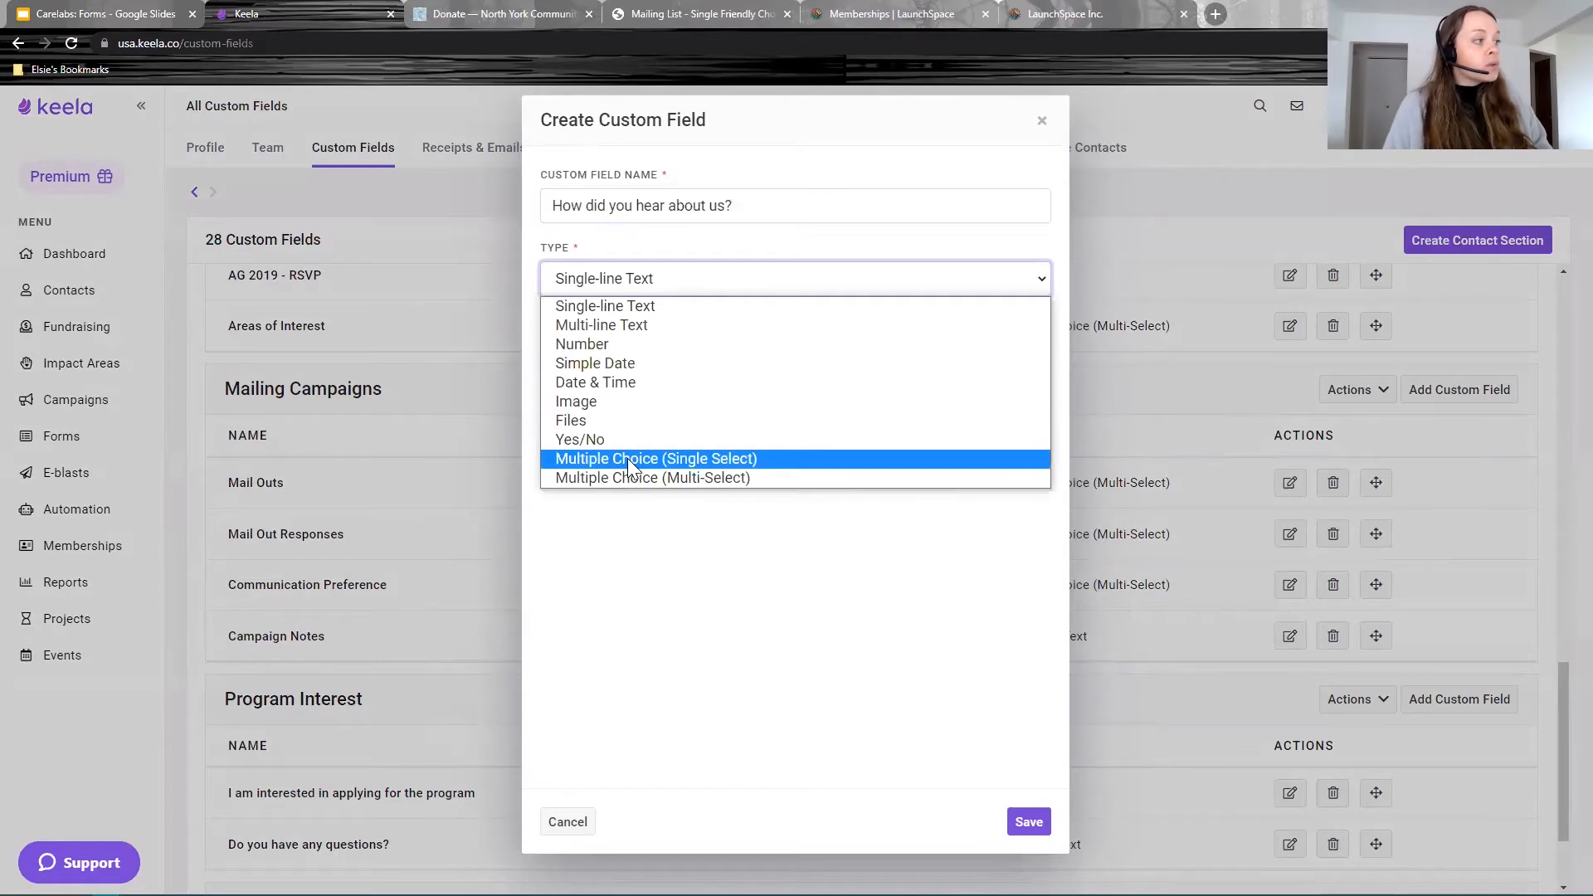
pyautogui.click(690, 460)
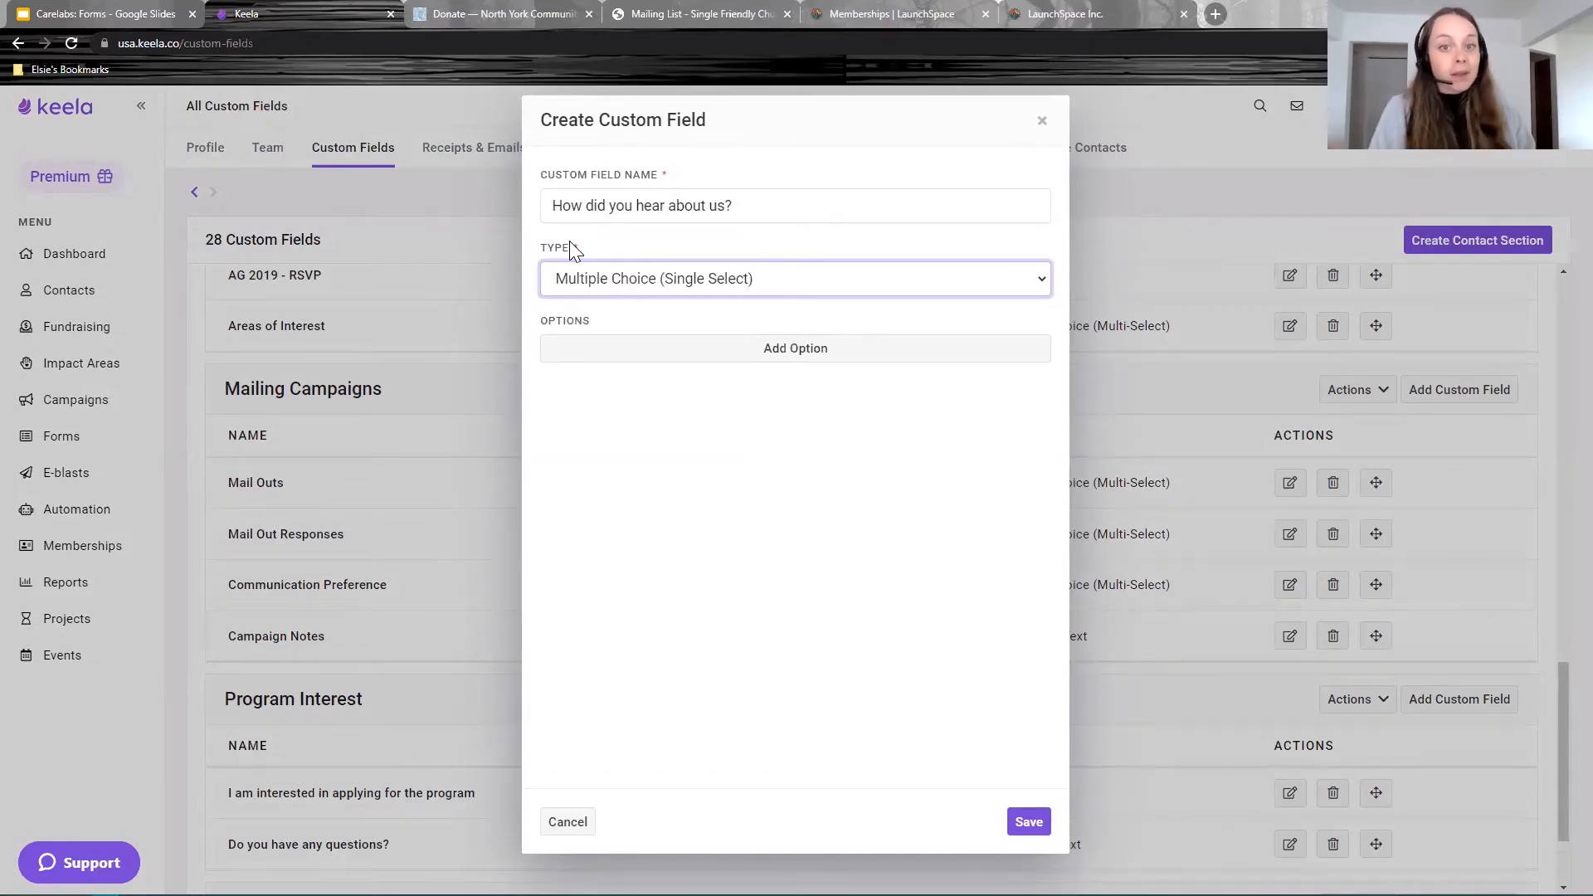
pyautogui.click(805, 493)
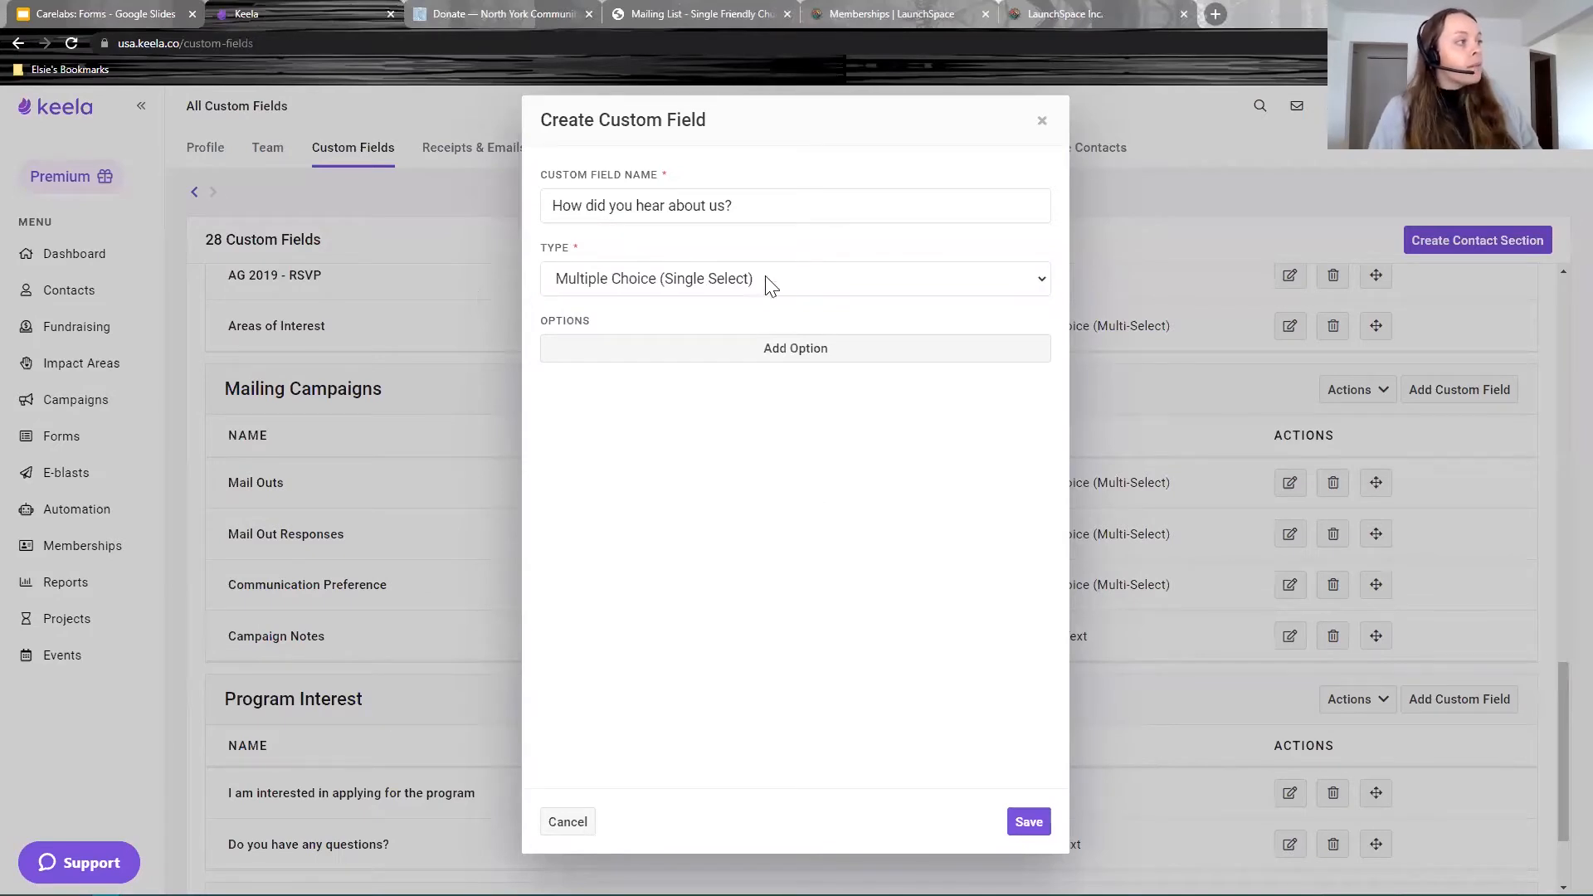
# Step: Add options Social Media, Flyer or Newspaper and Friend, then save the field
pyautogui.click(780, 349)
pyautogui.click(779, 349)
pyautogui.write('Social Media')
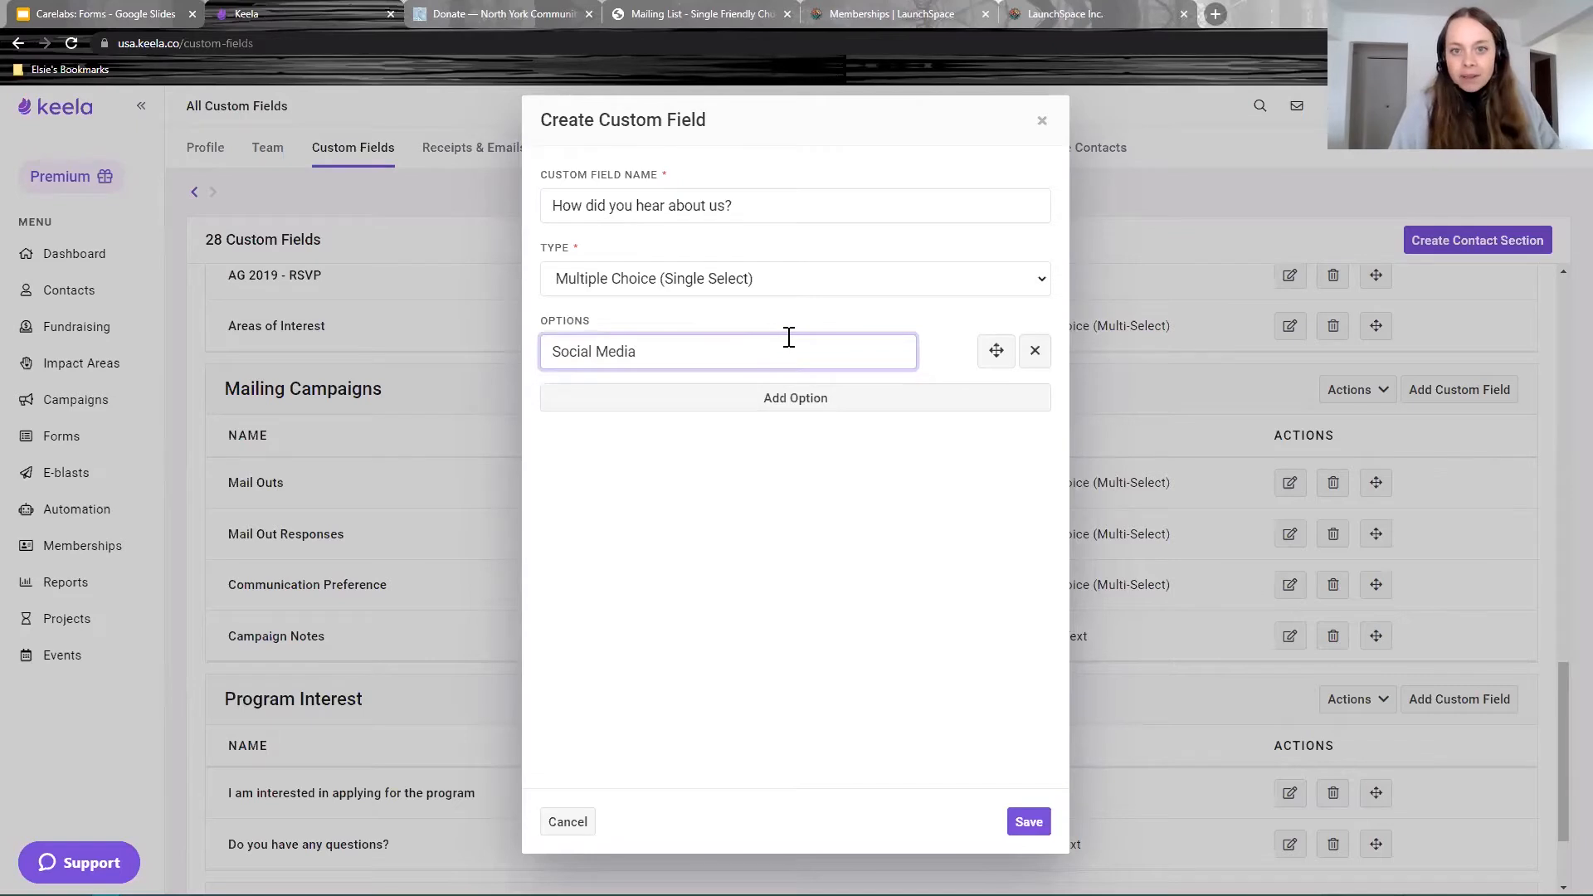
pyautogui.click(797, 400)
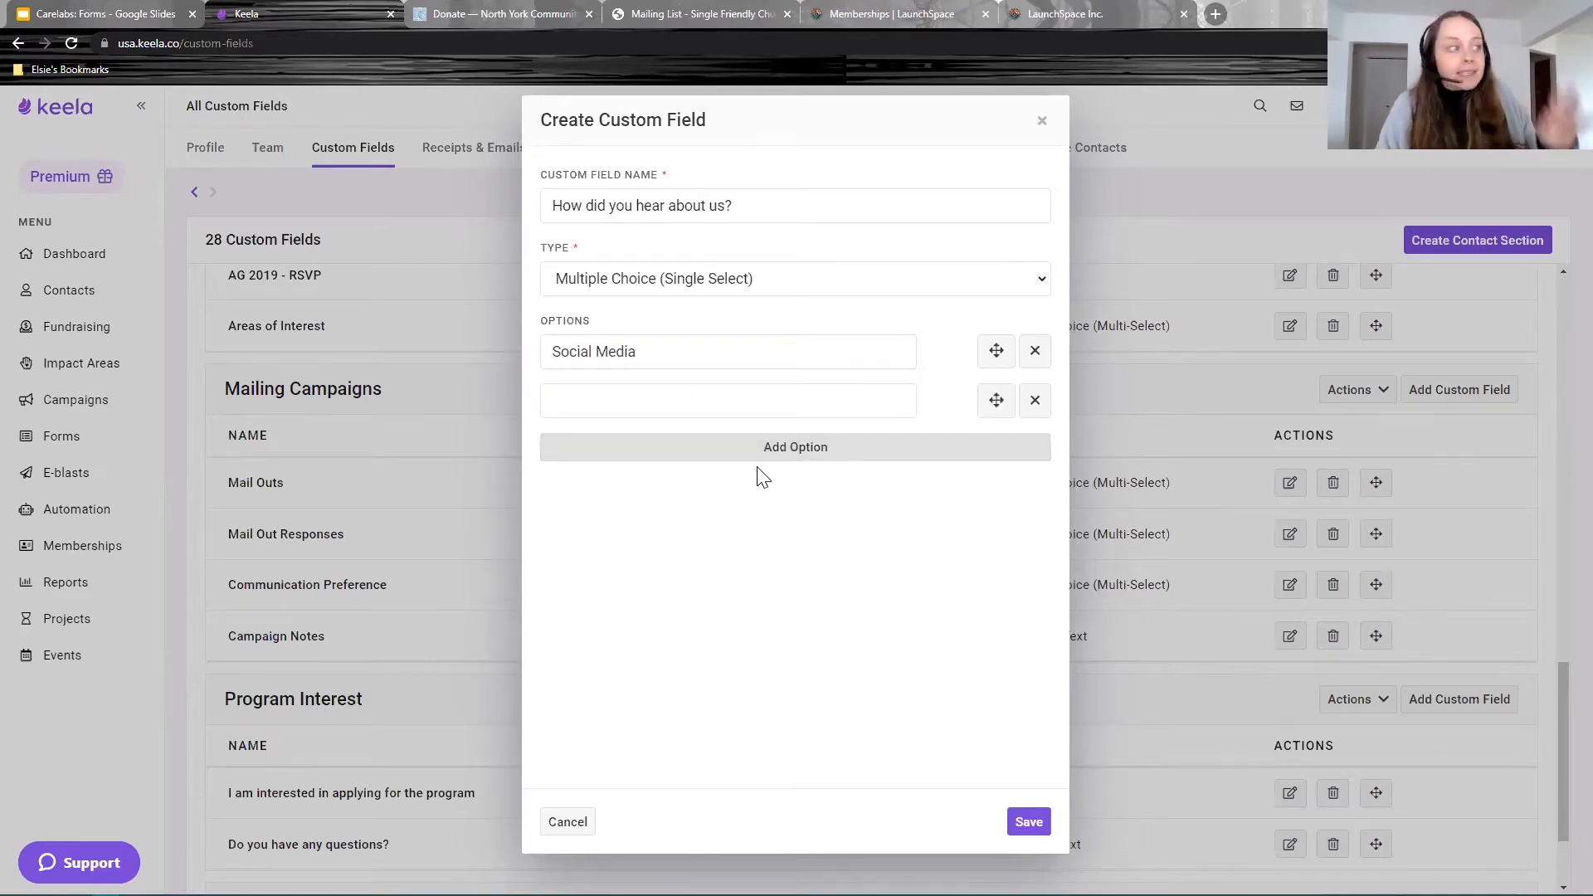
pyautogui.click(737, 395)
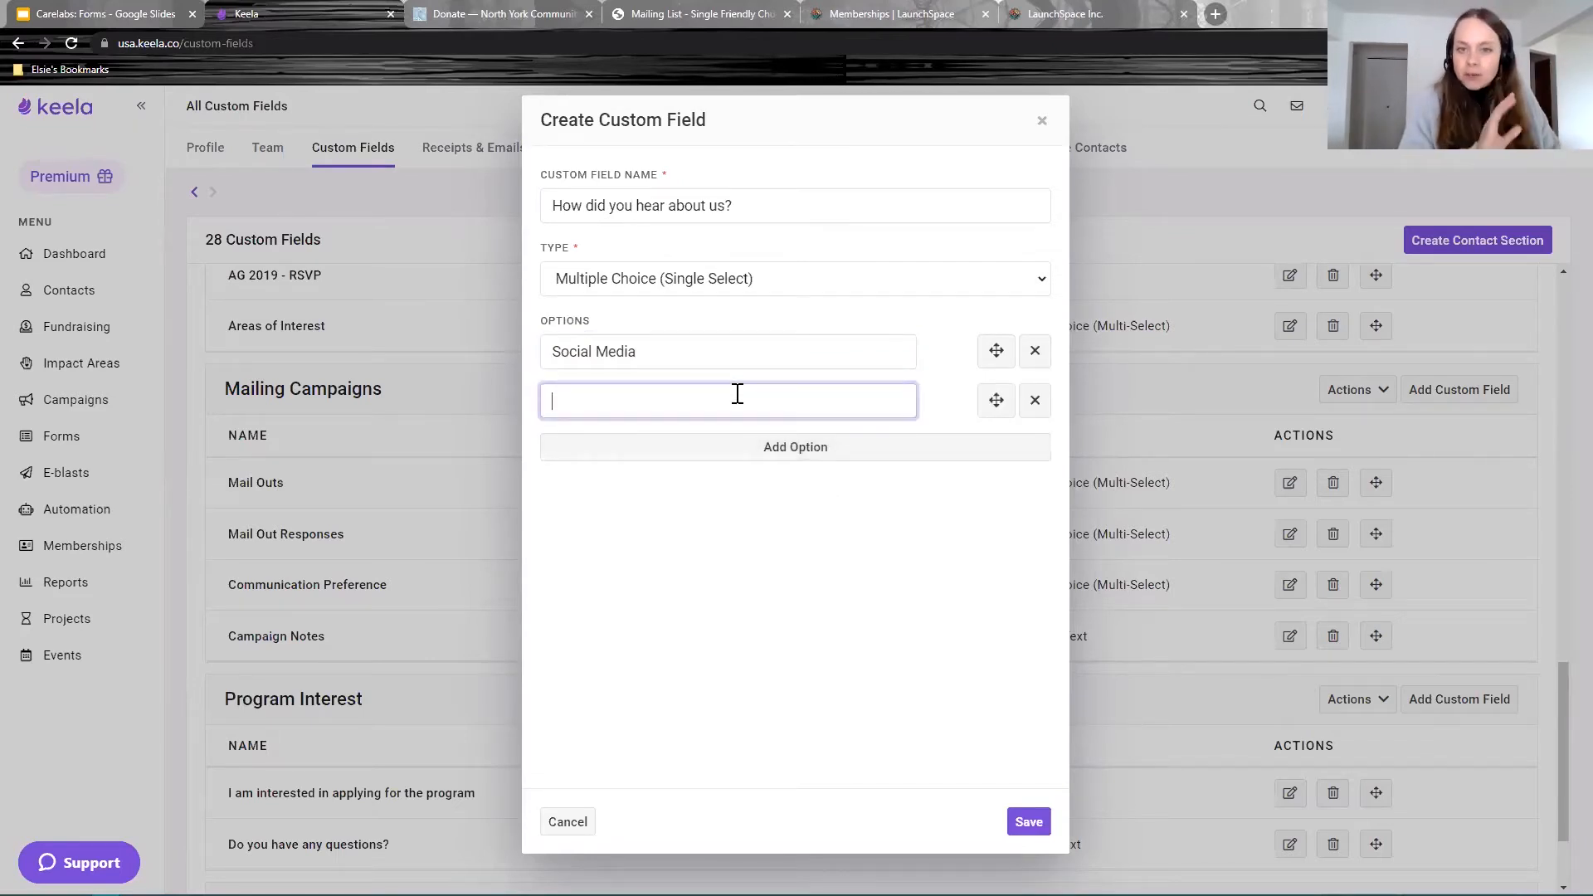
pyautogui.write('Flyer')
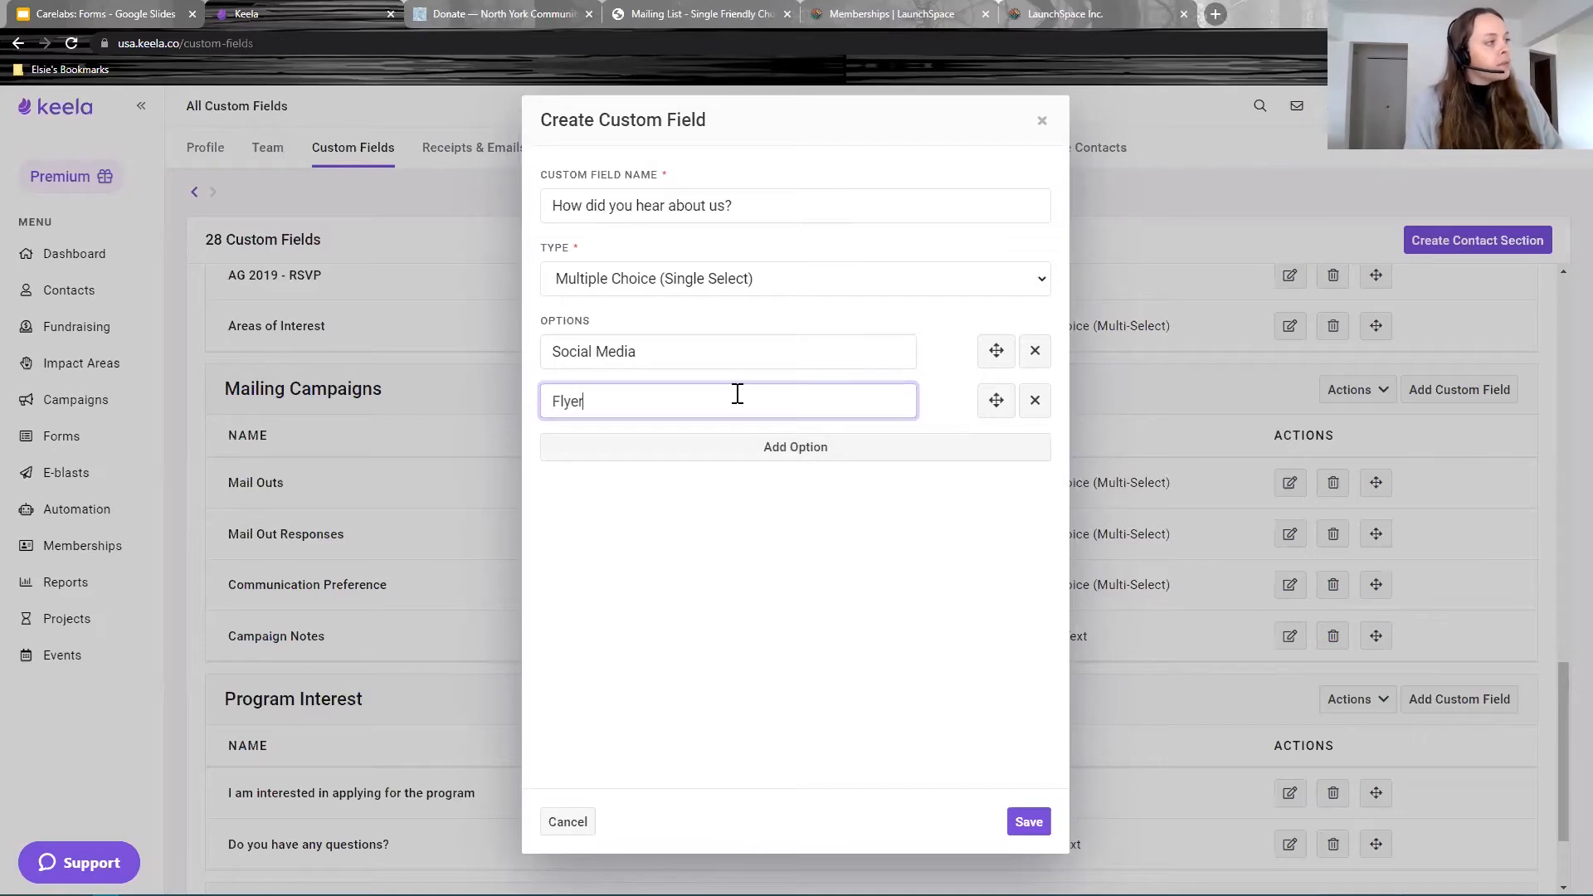
pyautogui.write(' or Newslpaper')
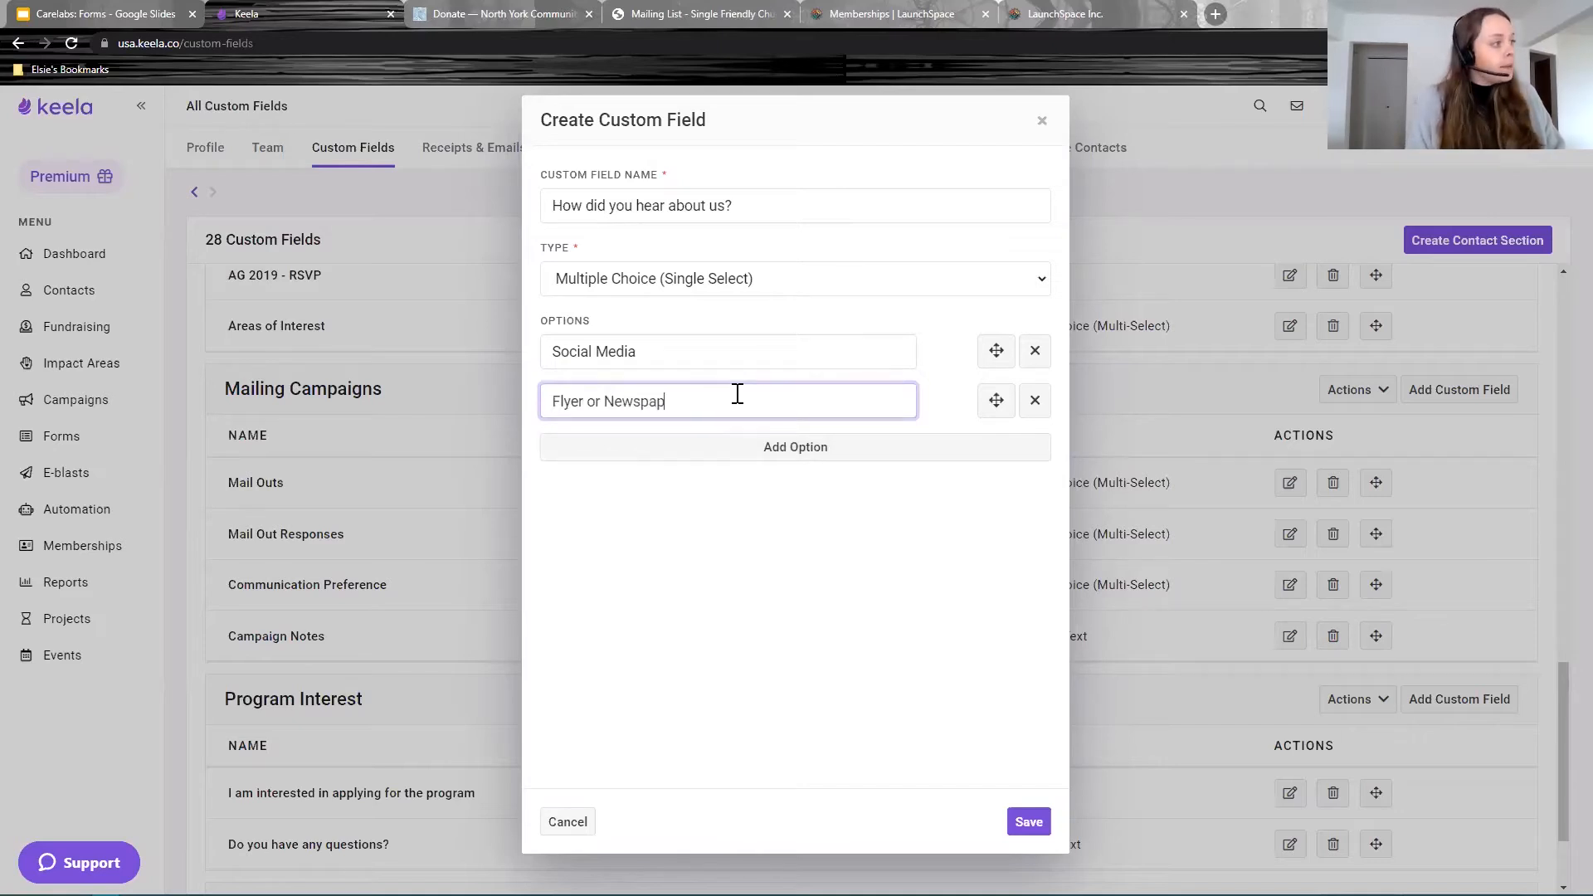
pyautogui.click(697, 448)
pyautogui.click(689, 444)
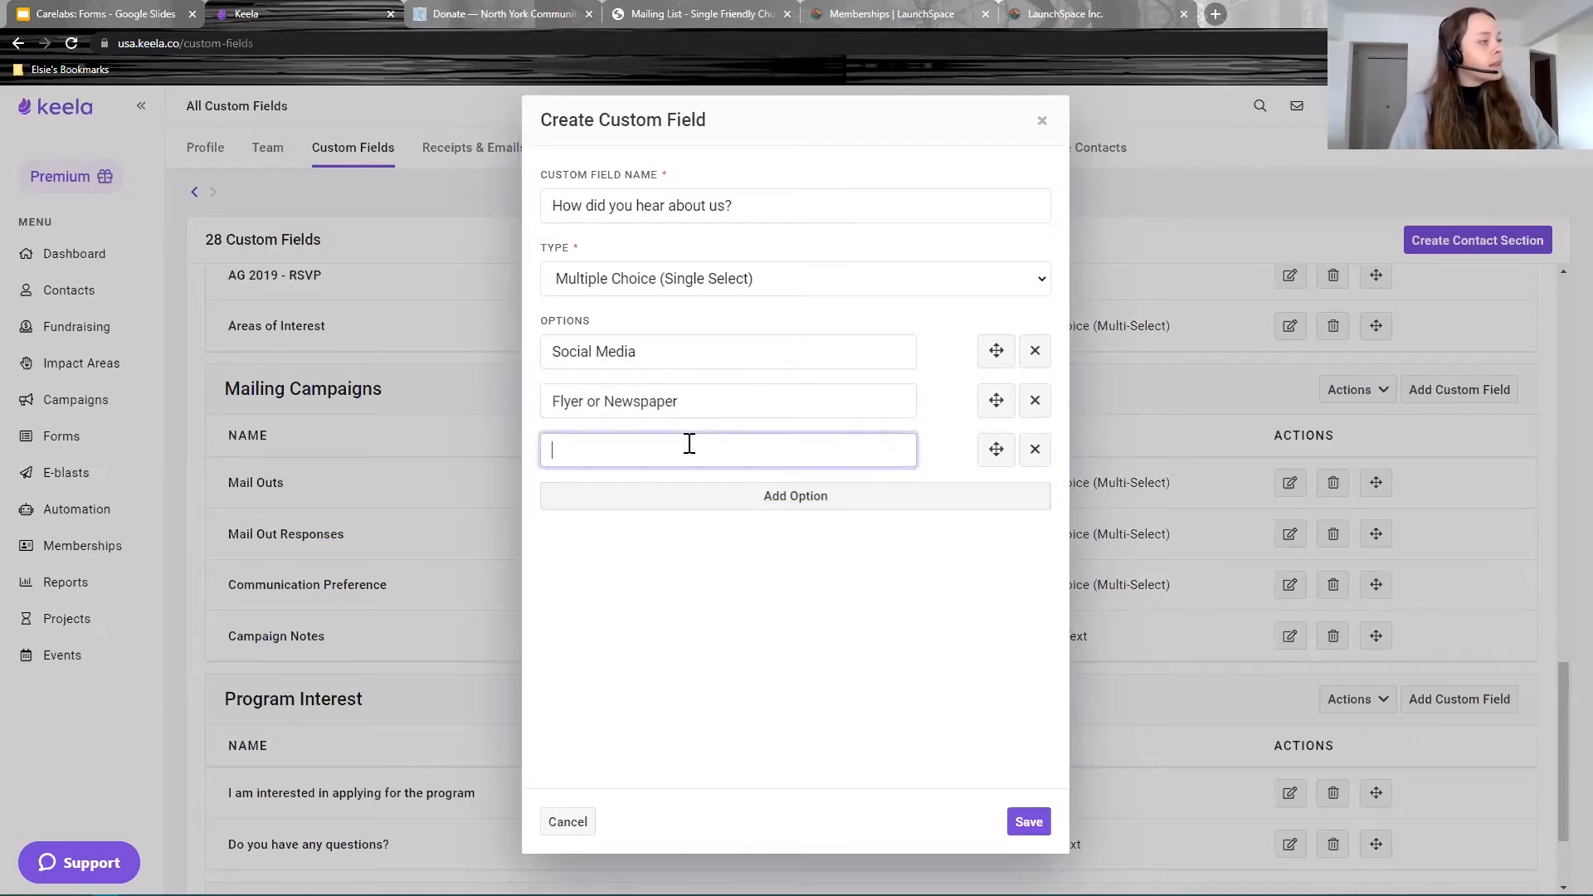
pyautogui.write('Friend')
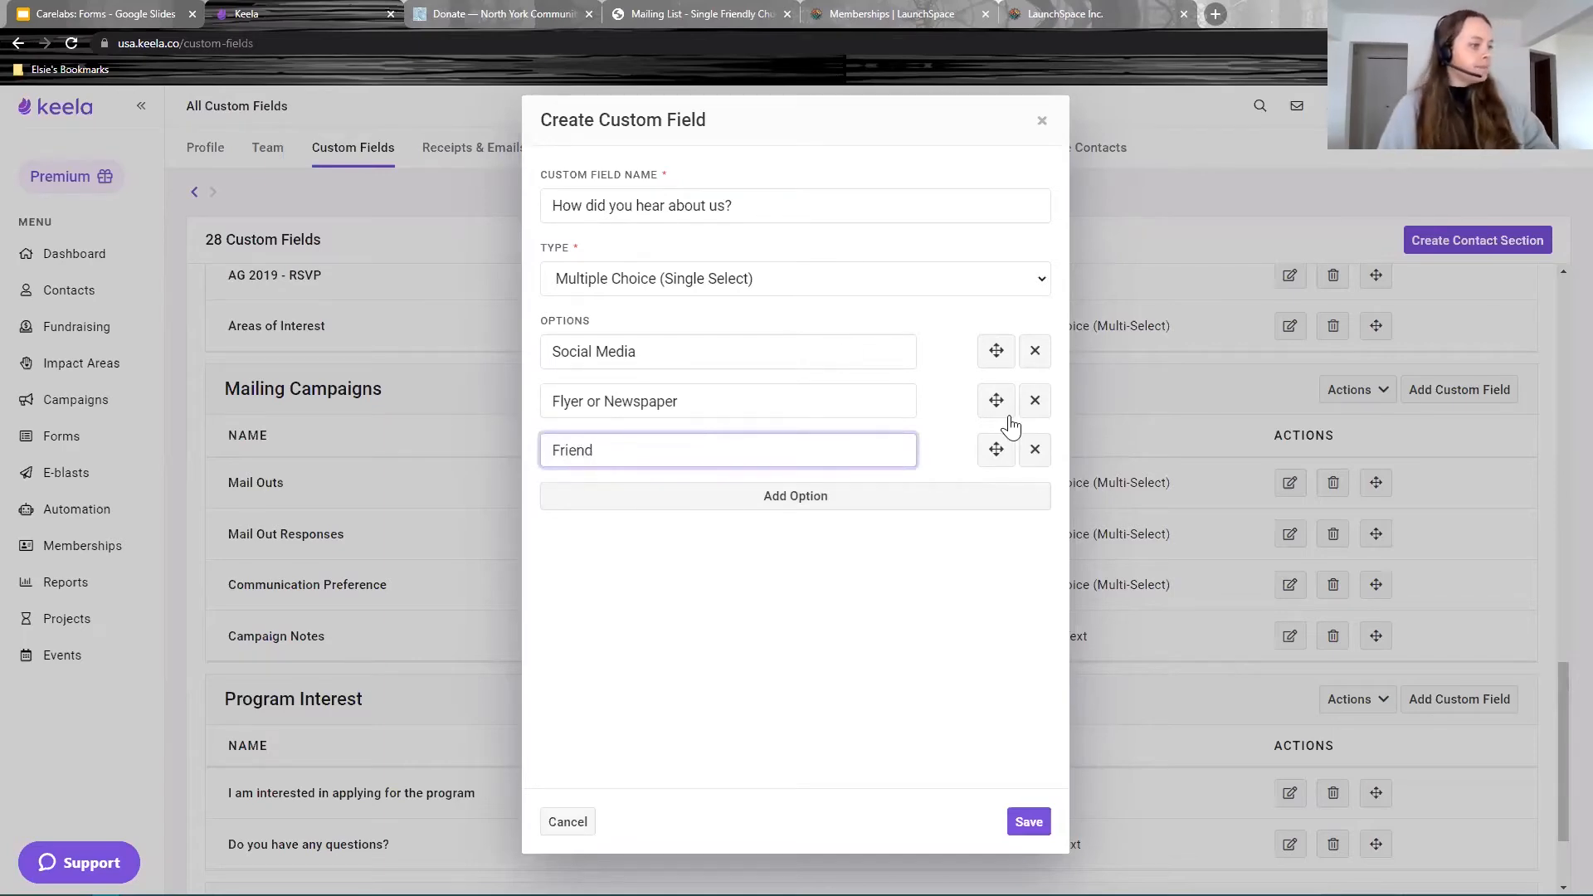
pyautogui.click(1035, 822)
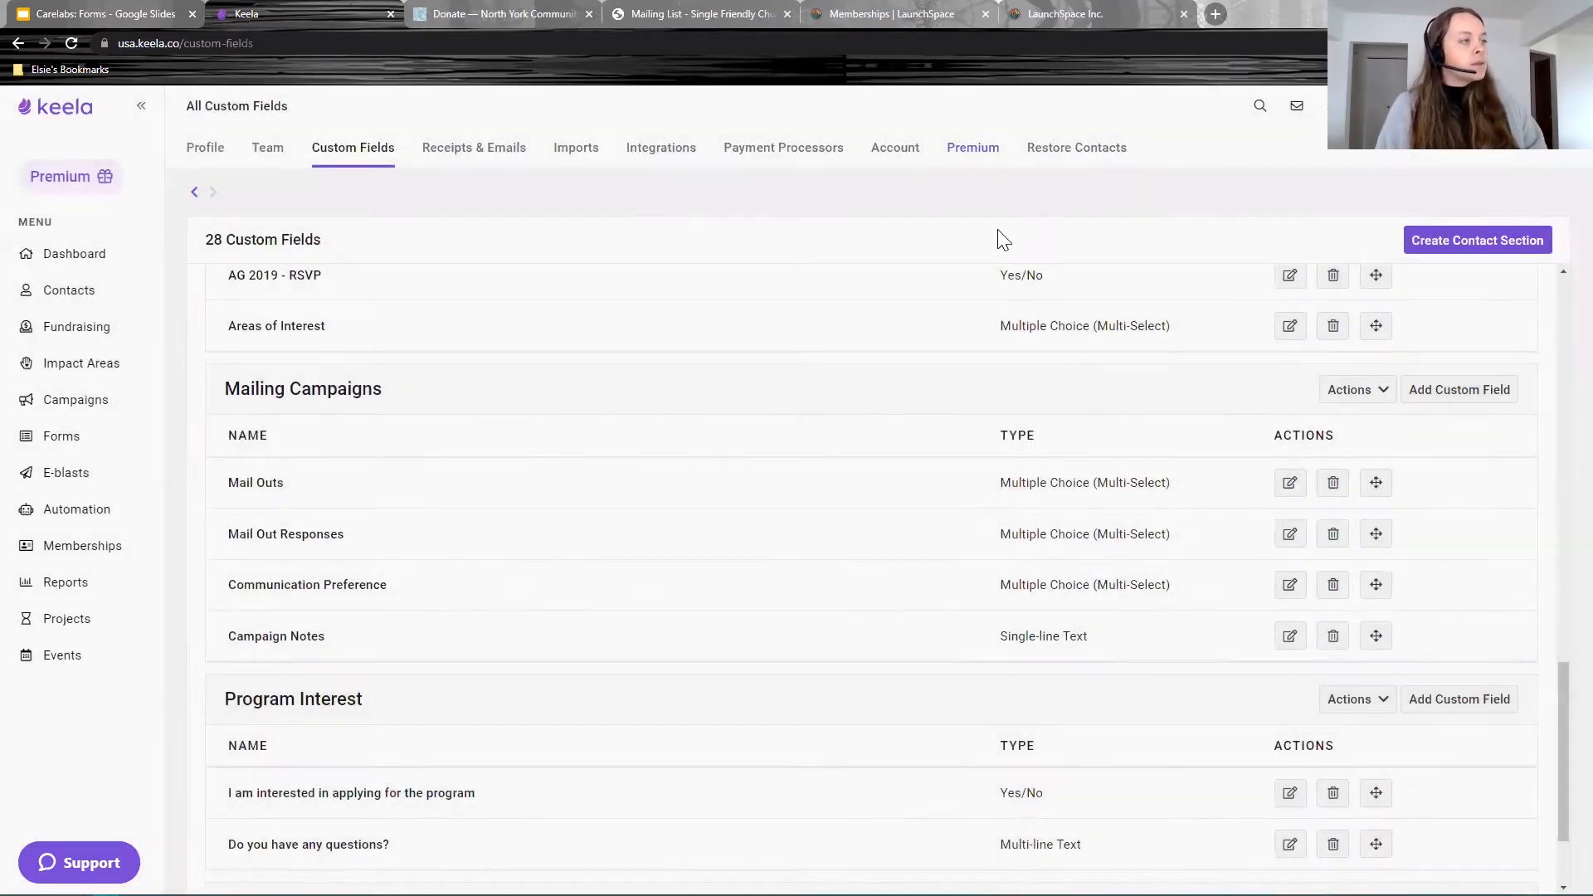
# Step: Review the new field's single-select type, then reopen the newsletter sign up form
pyautogui.scroll(-2, 567, 827)
pyautogui.moveTo(426, 562); pyautogui.dragTo(214, 559)
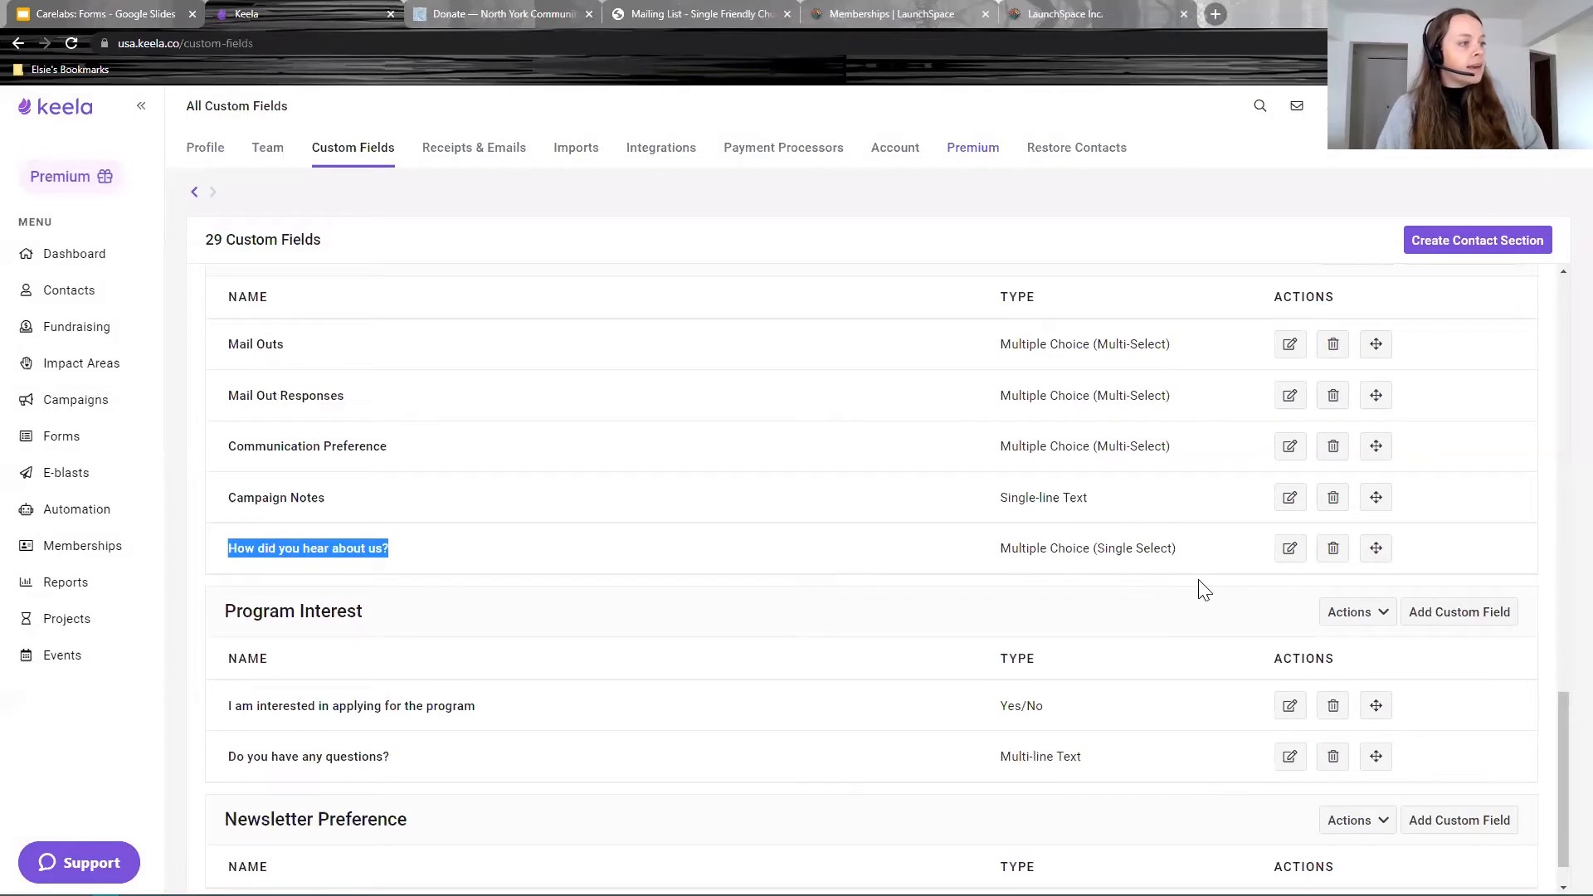
pyautogui.click(1140, 551)
pyautogui.moveTo(1140, 552); pyautogui.dragTo(998, 551)
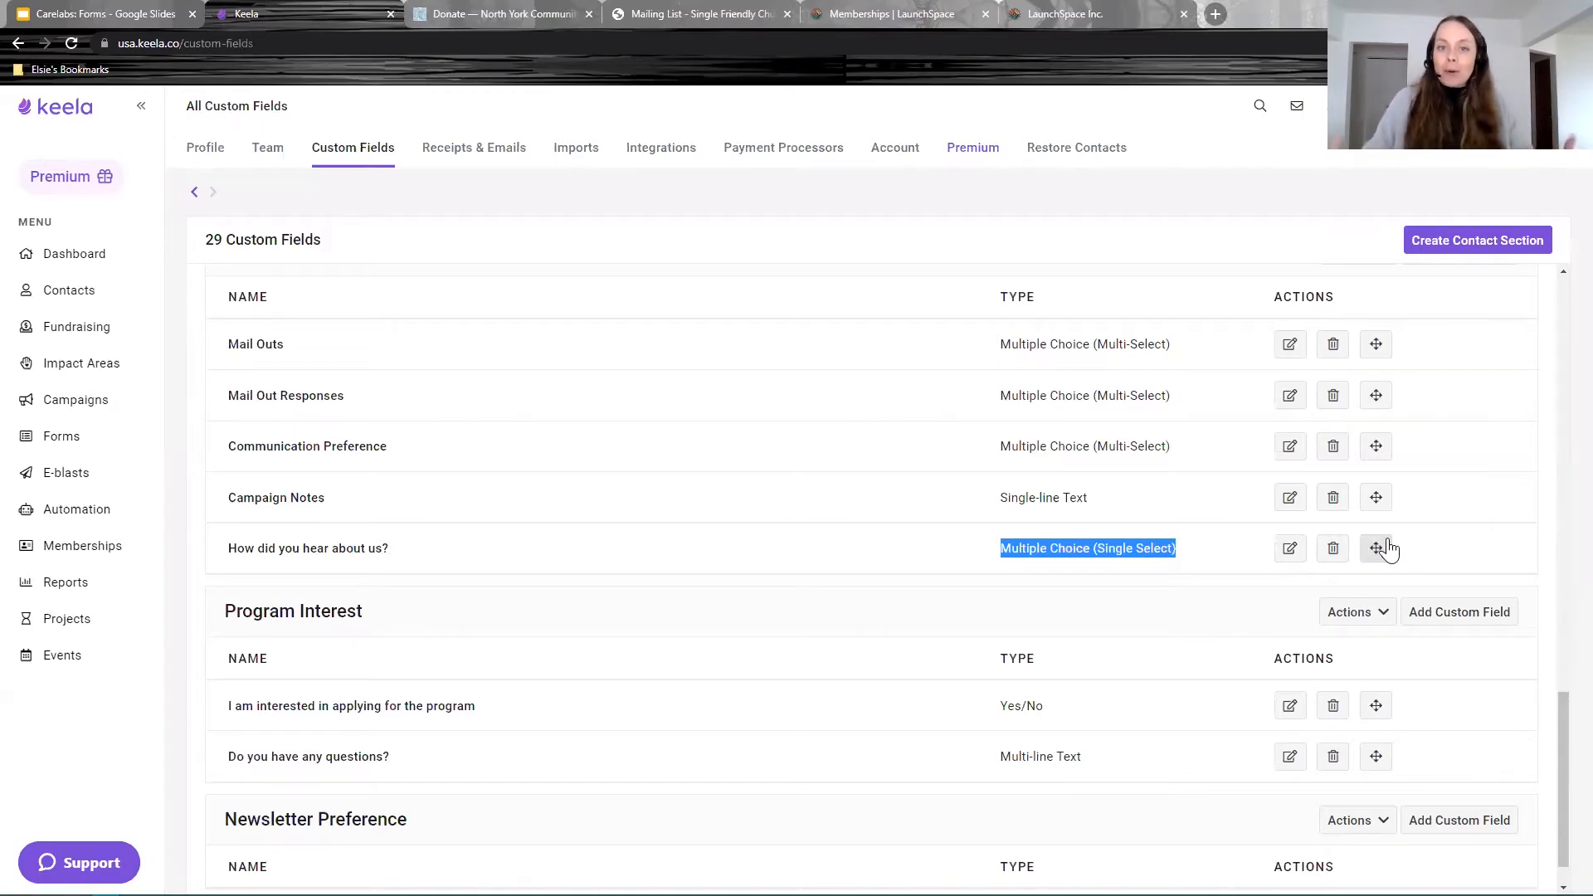
pyautogui.click(55, 437)
pyautogui.click(380, 322)
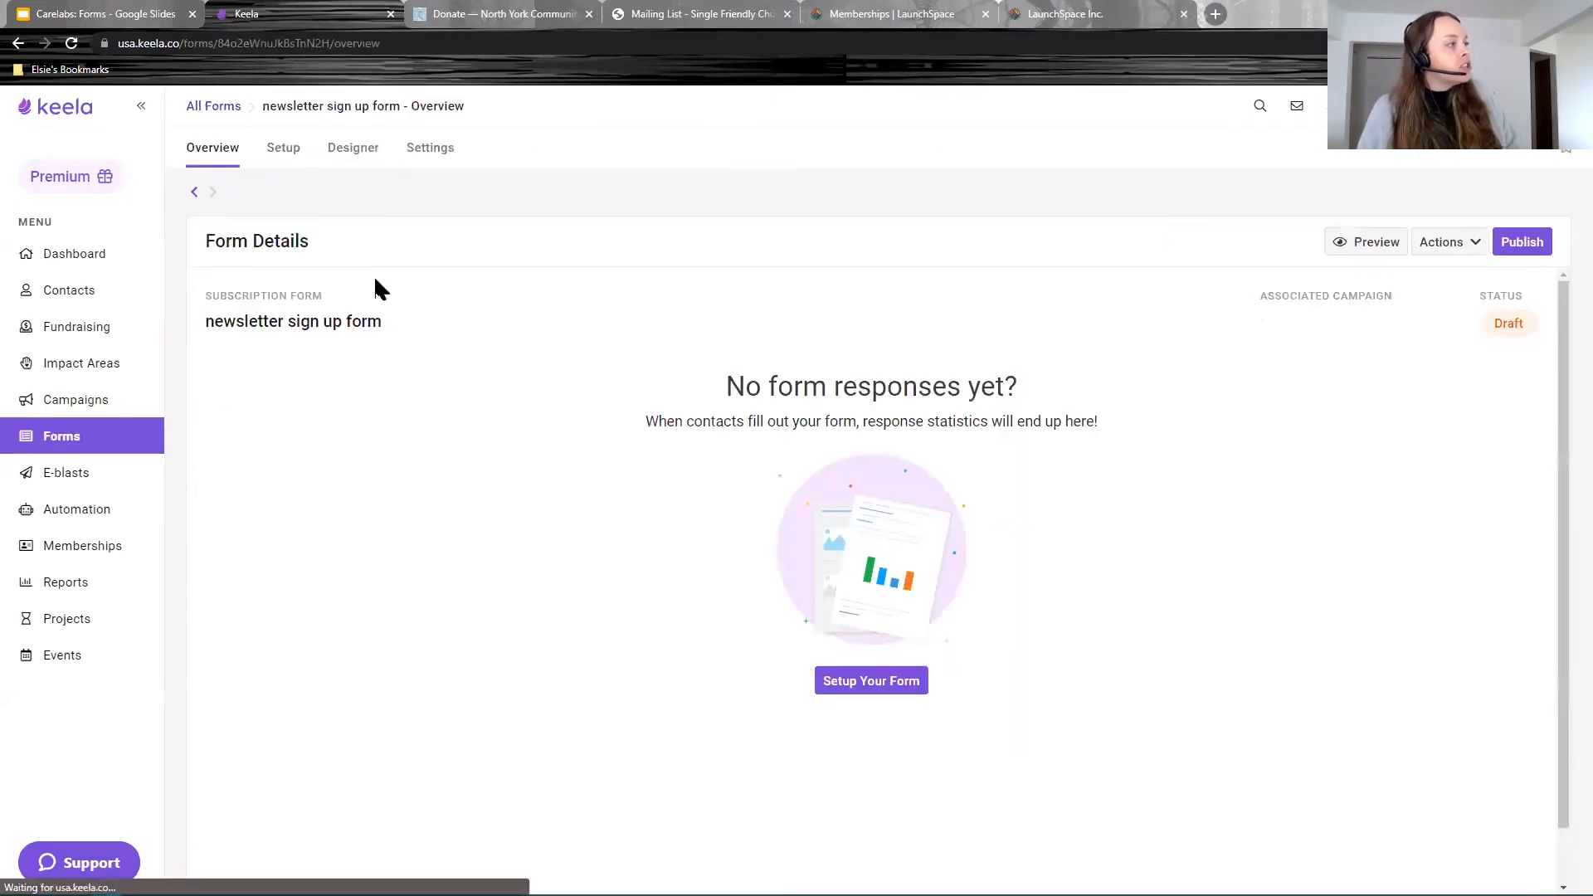
# Step: In Setup, add a new question reading 'How did you hear about us?'
pyautogui.click(278, 151)
pyautogui.scroll(-15, 1083, 503)
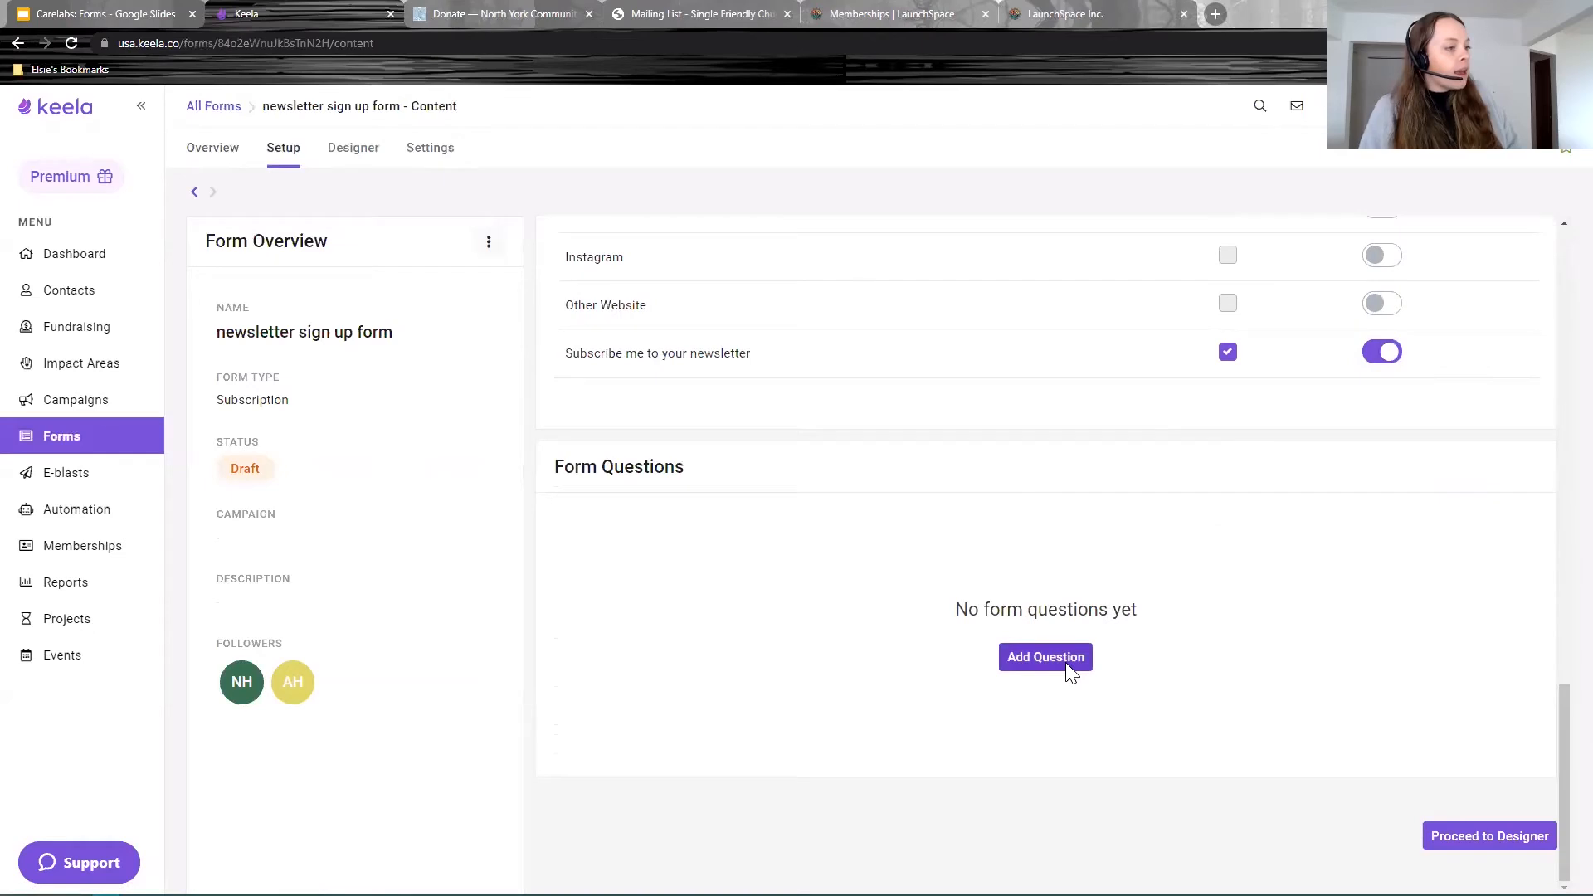
pyautogui.click(1070, 663)
pyautogui.write('How did you hera')
pyautogui.write(' abou')
pyautogui.press('BackSpace')
pyautogui.press('BackSpace')
pyautogui.press('BackSpace')
pyautogui.press('BackSpace')
pyautogui.press('BackSpace')
pyautogui.press('BackSpace')
pyautogui.press('BackSpace')
pyautogui.write('ar about us?')
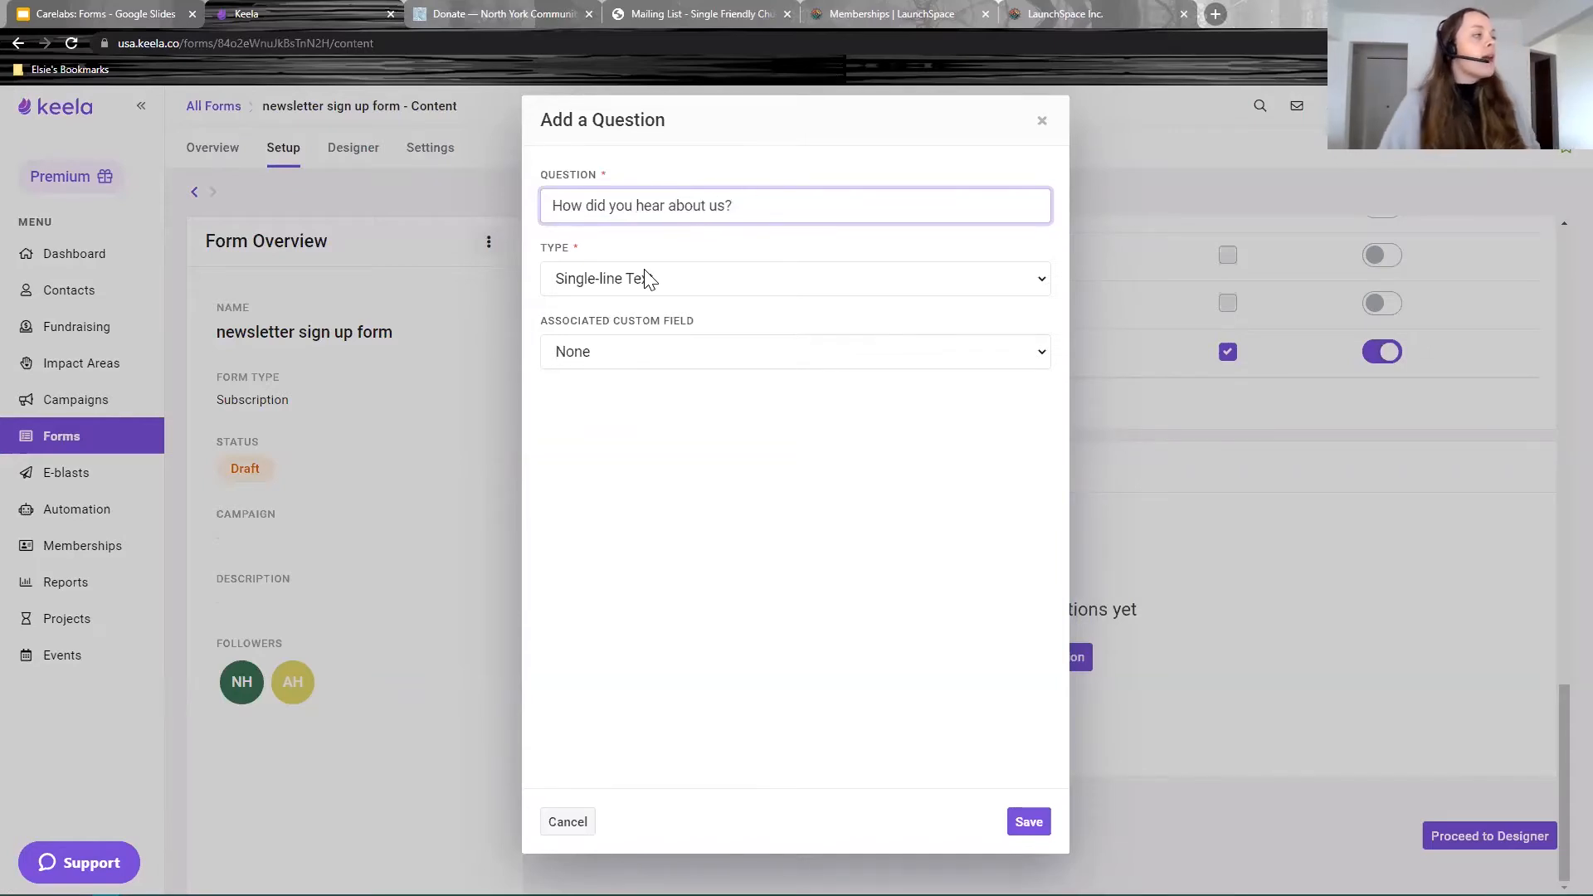
# Step: Compare custom fields available for Number, Date & Time and Multi-Select question types
pyautogui.click(646, 279)
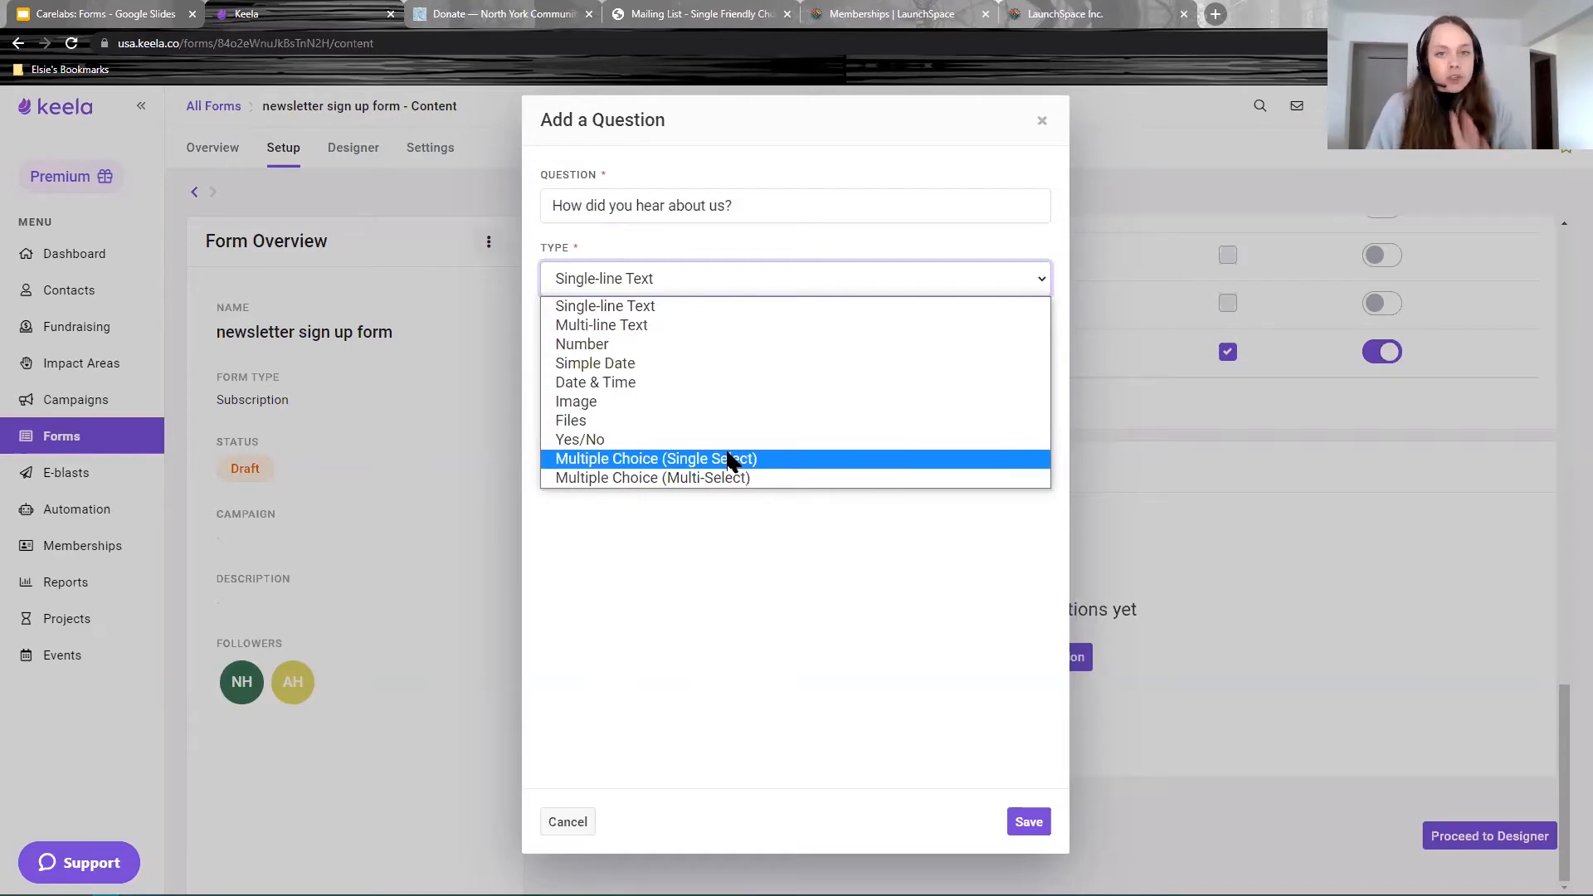
pyautogui.click(745, 595)
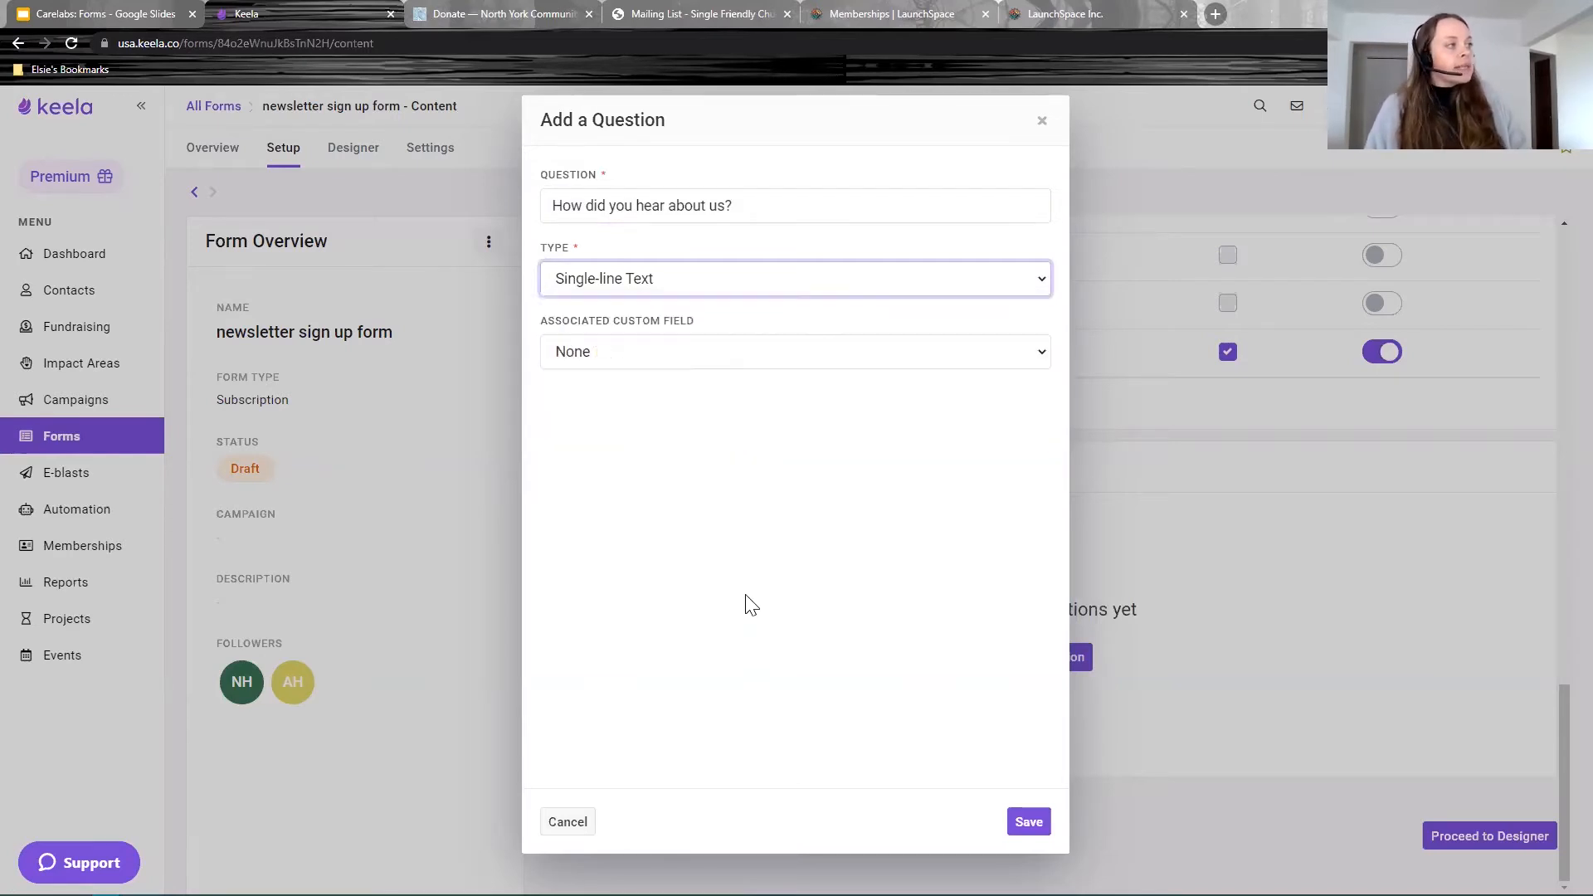
pyautogui.moveTo(564, 251); pyautogui.dragTo(544, 253)
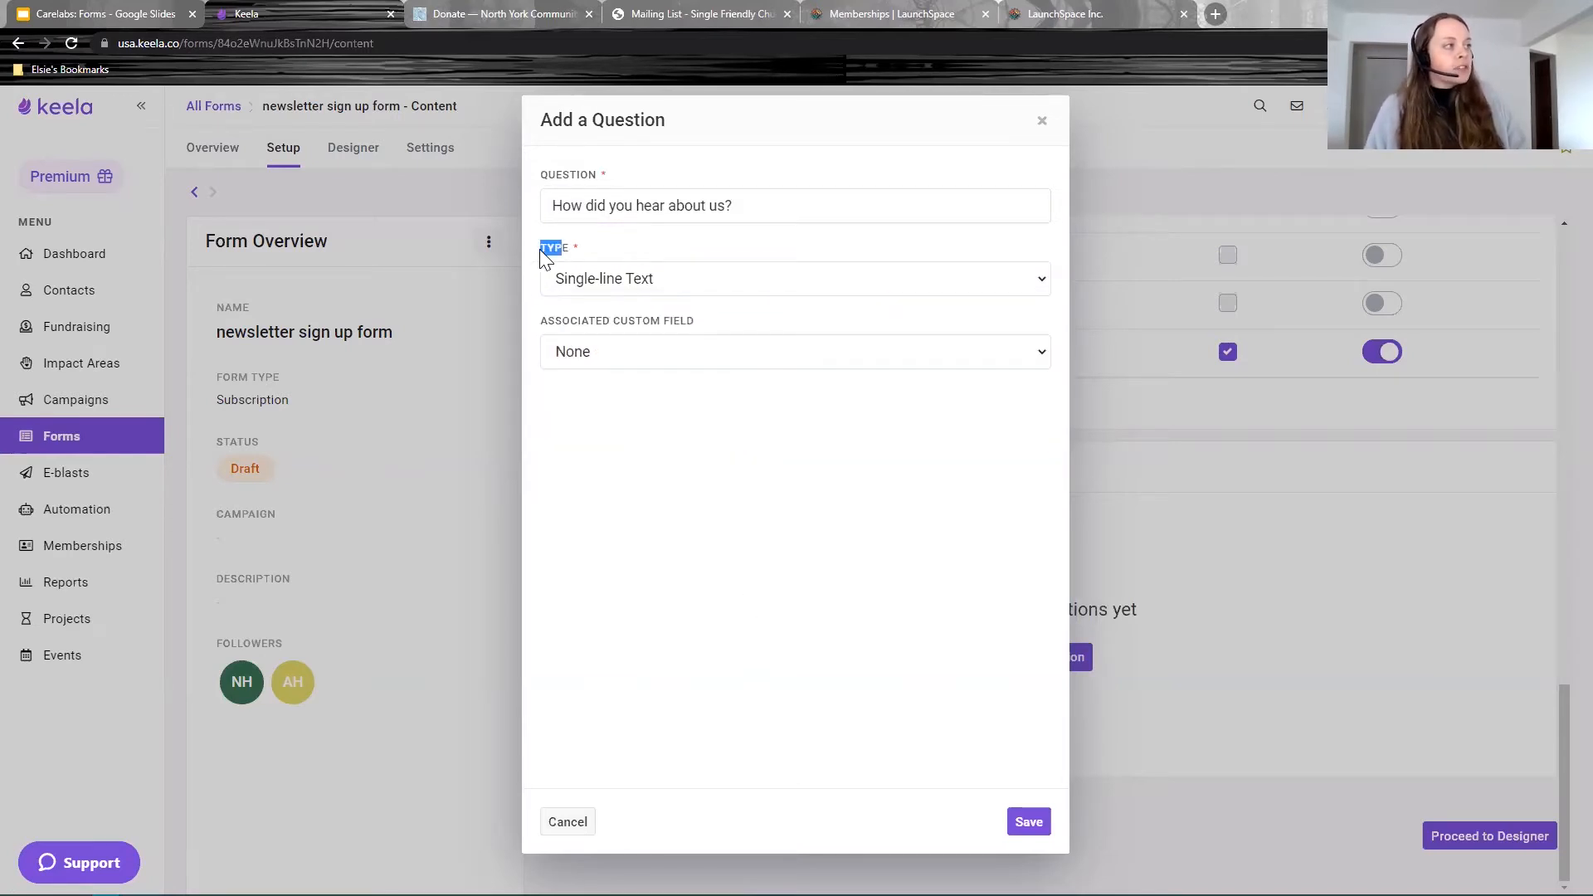
pyautogui.click(665, 282)
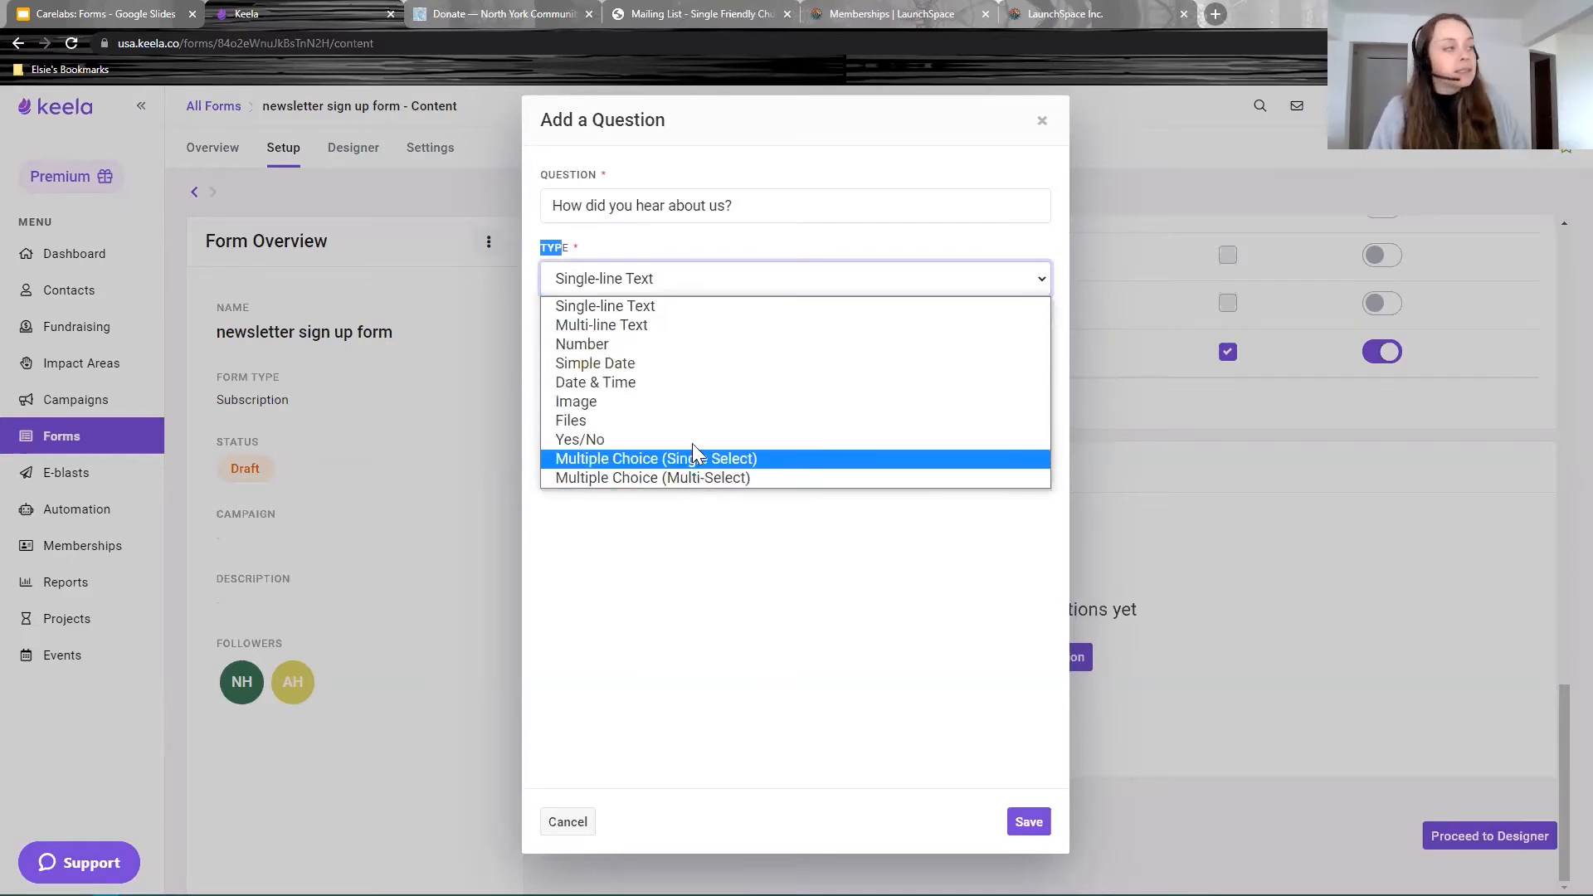
pyautogui.click(655, 344)
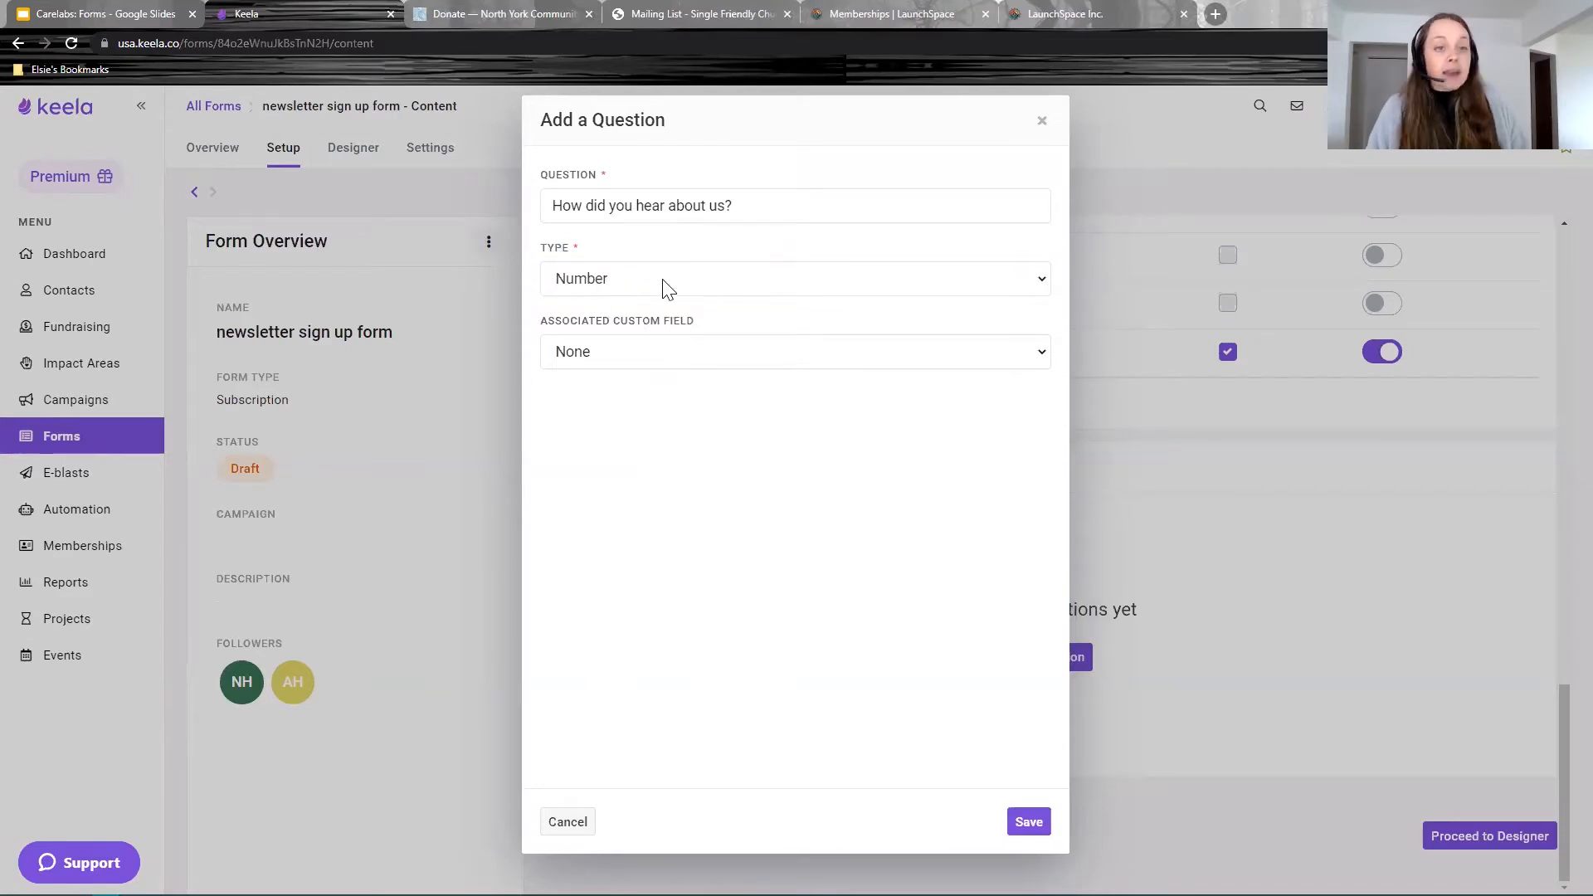
pyautogui.click(679, 344)
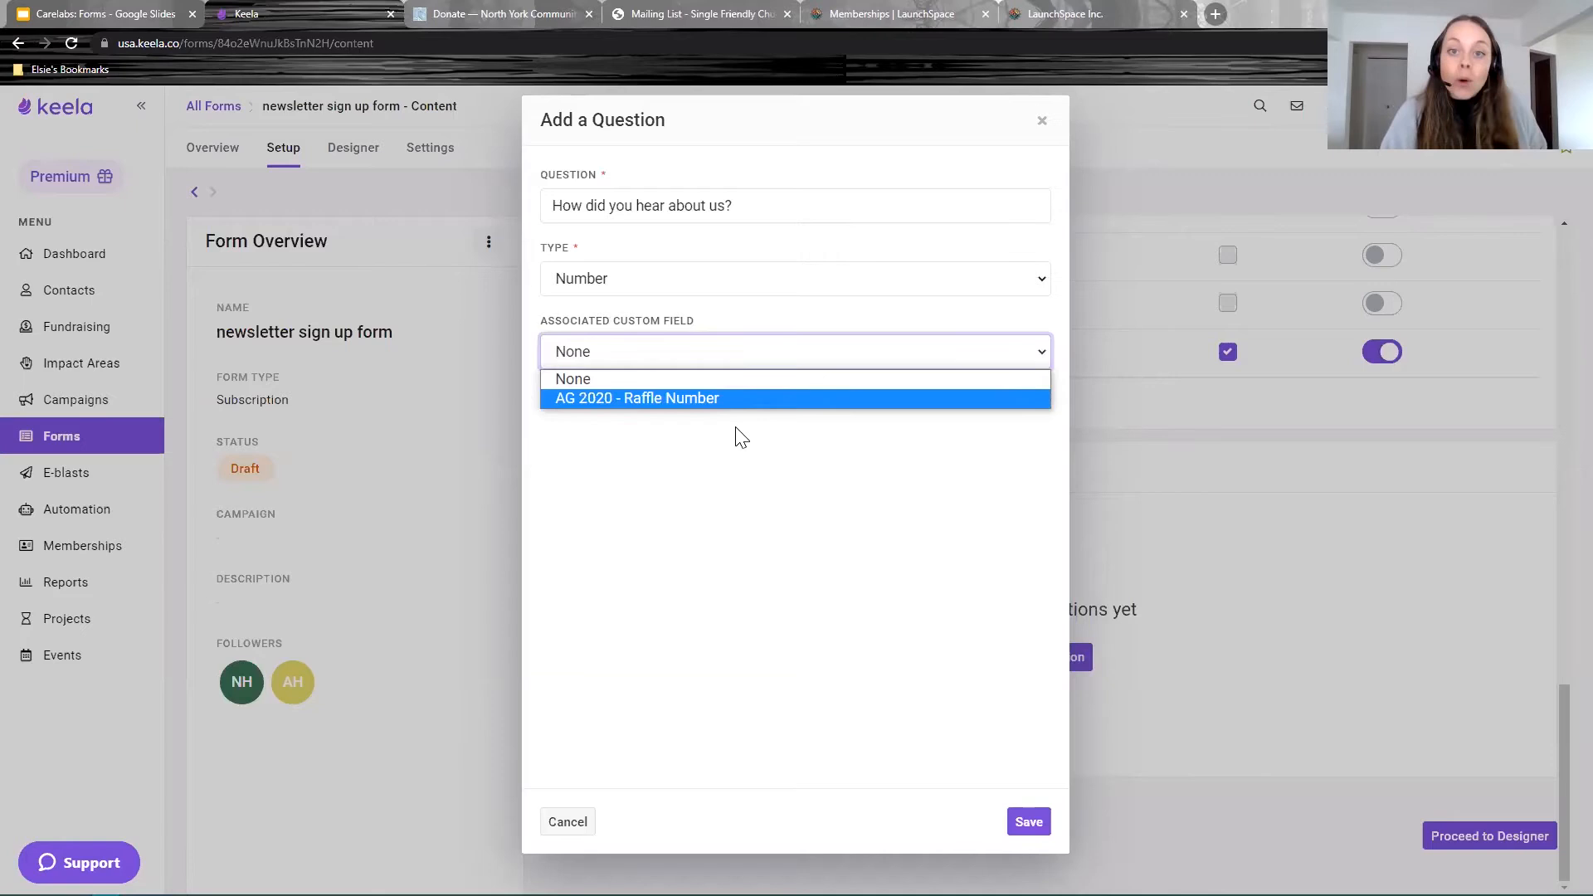
pyautogui.click(560, 282)
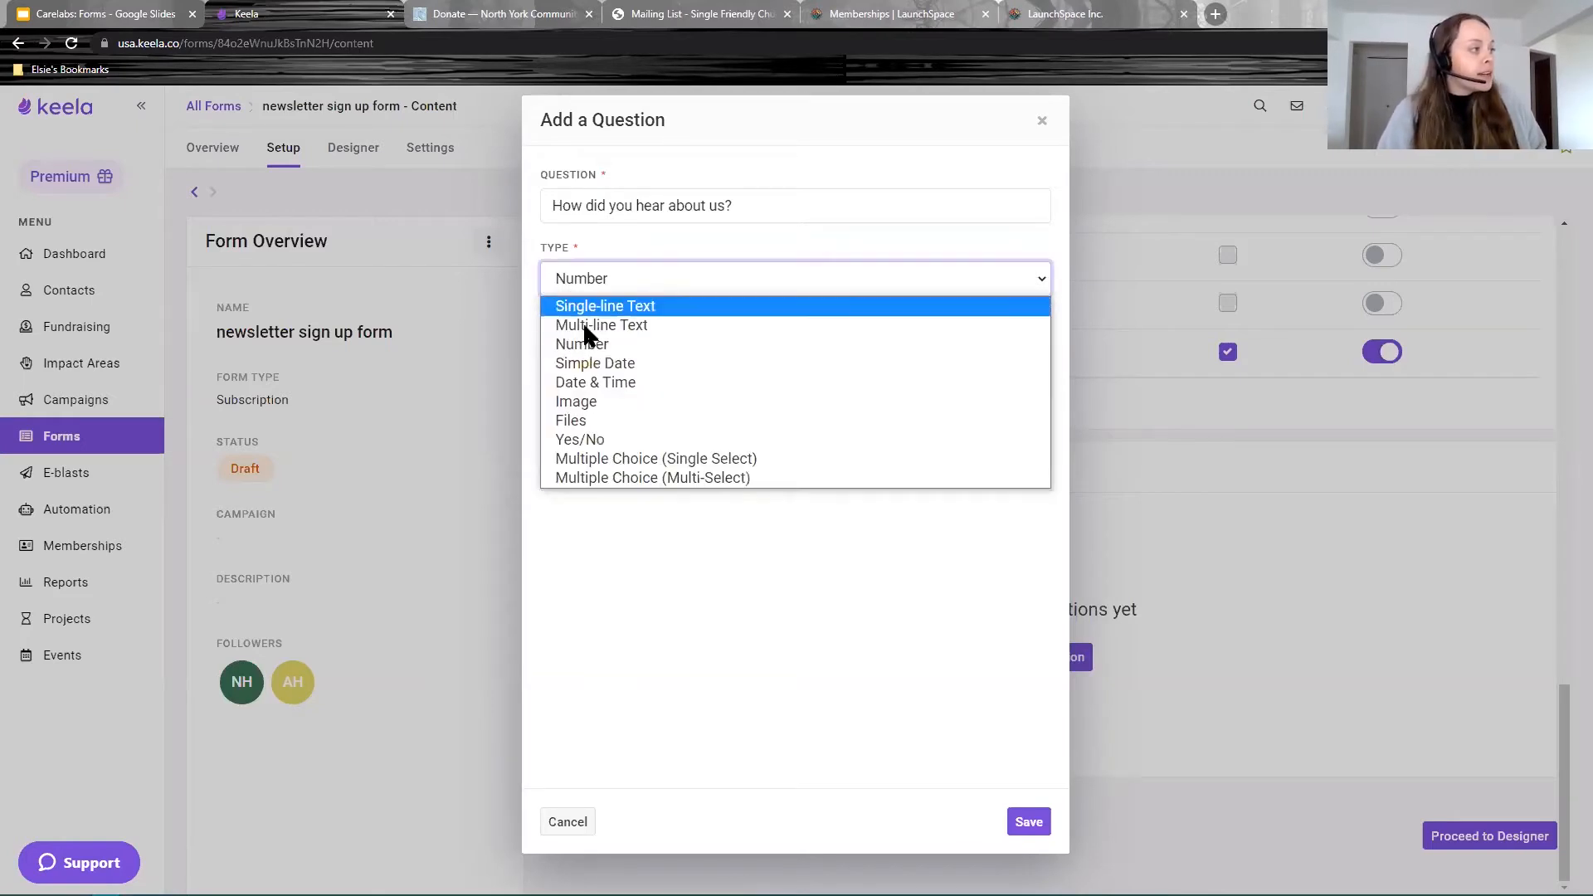
pyautogui.click(589, 381)
pyautogui.click(635, 352)
pyautogui.click(599, 278)
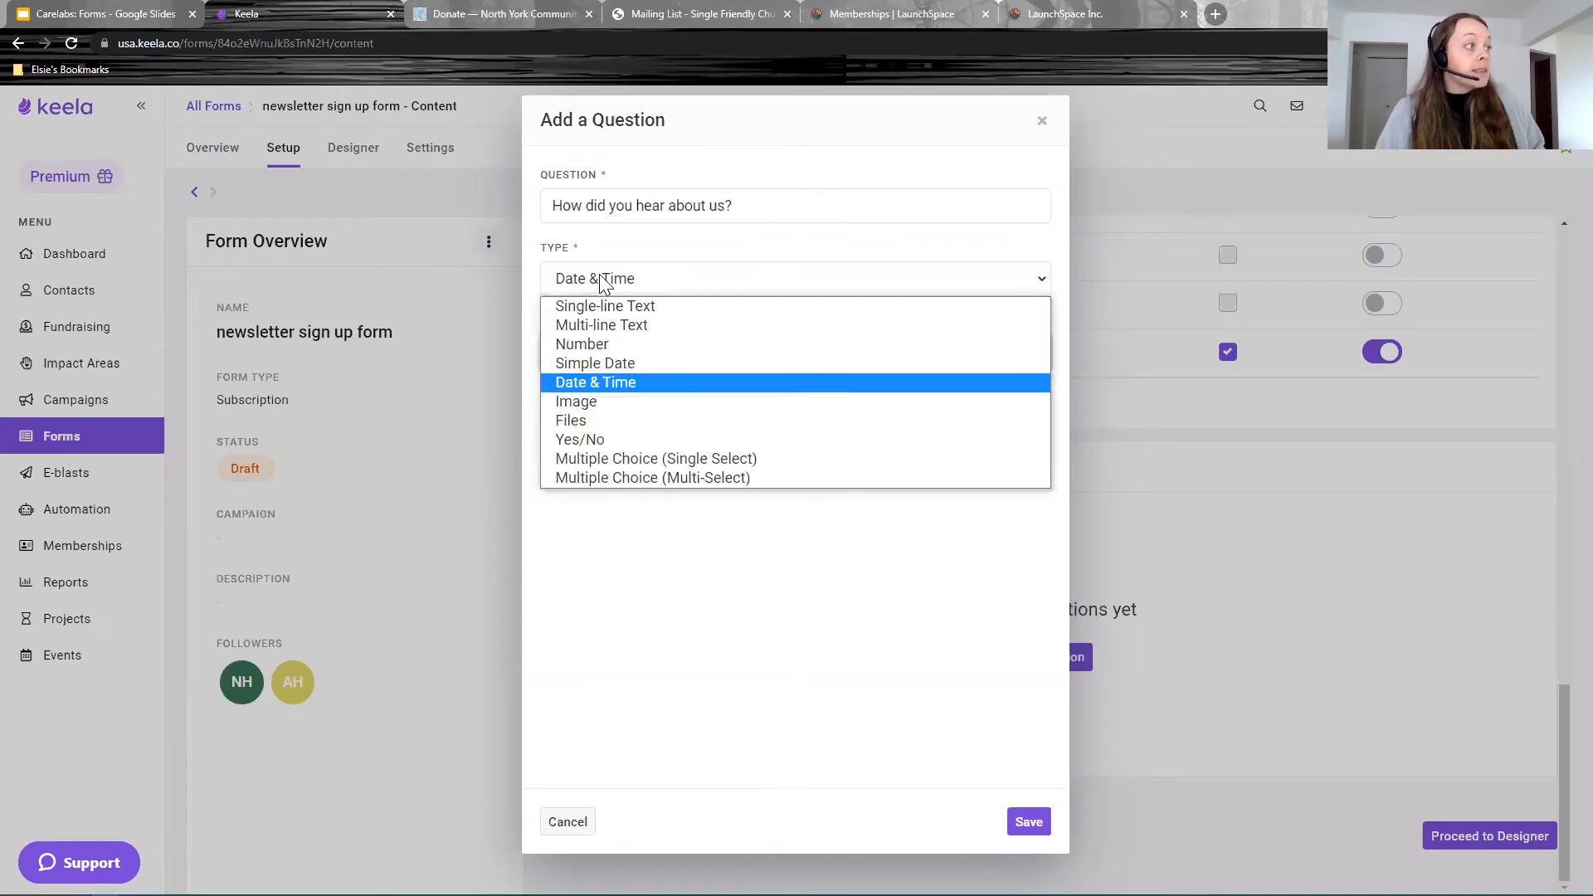
pyautogui.click(599, 479)
pyautogui.click(655, 361)
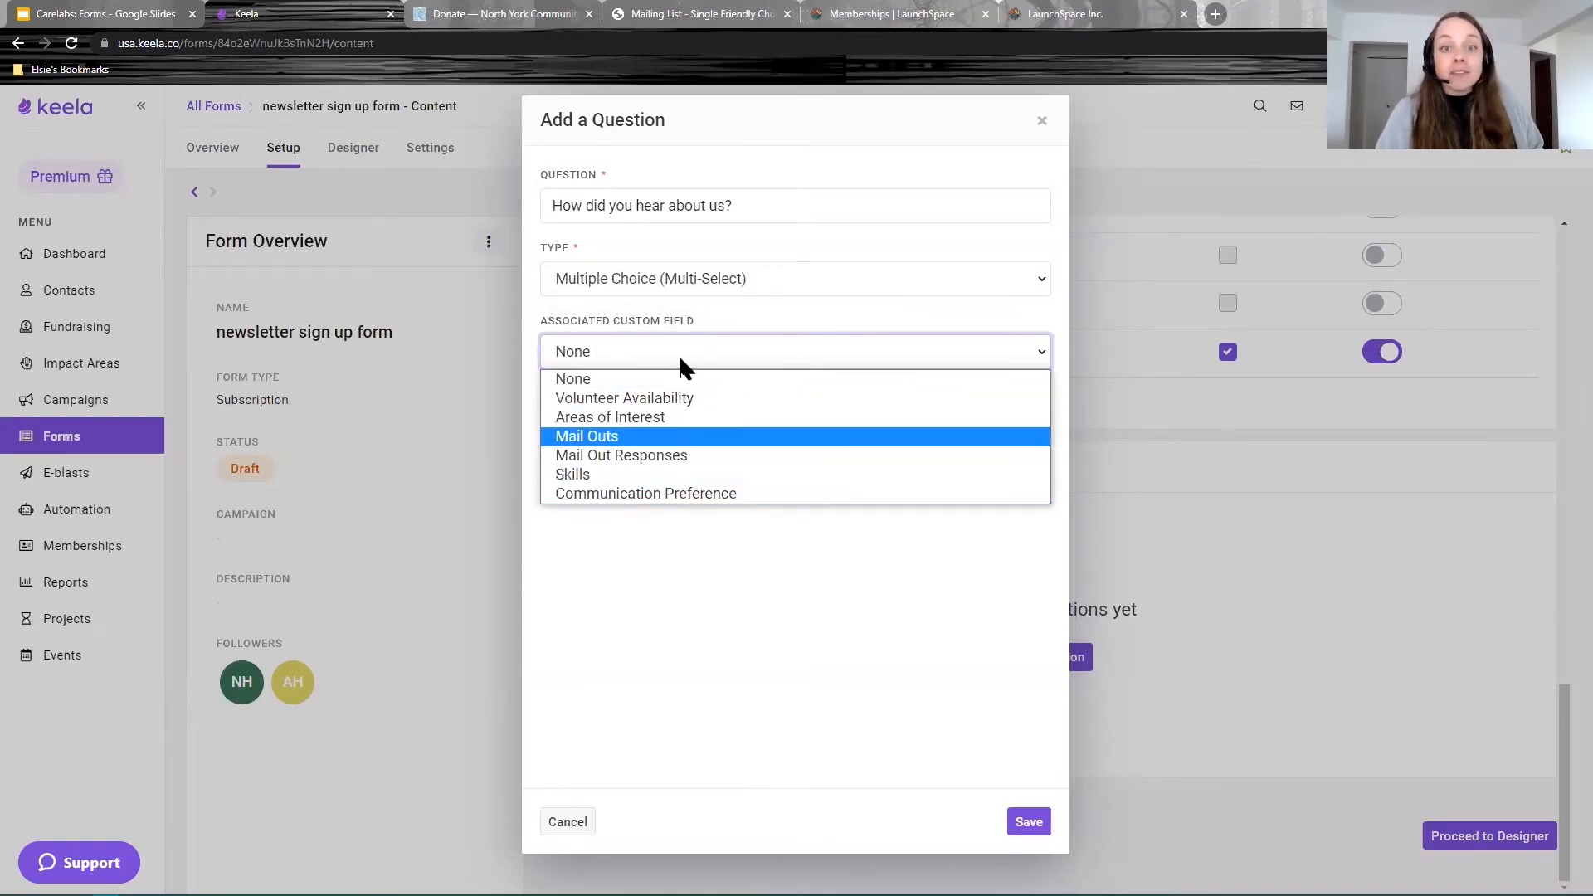
pyautogui.click(635, 379)
# Step: Make it Multiple Choice (Single Select), link the 'How did you hear about us?' field, and save
pyautogui.click(668, 279)
pyautogui.click(675, 461)
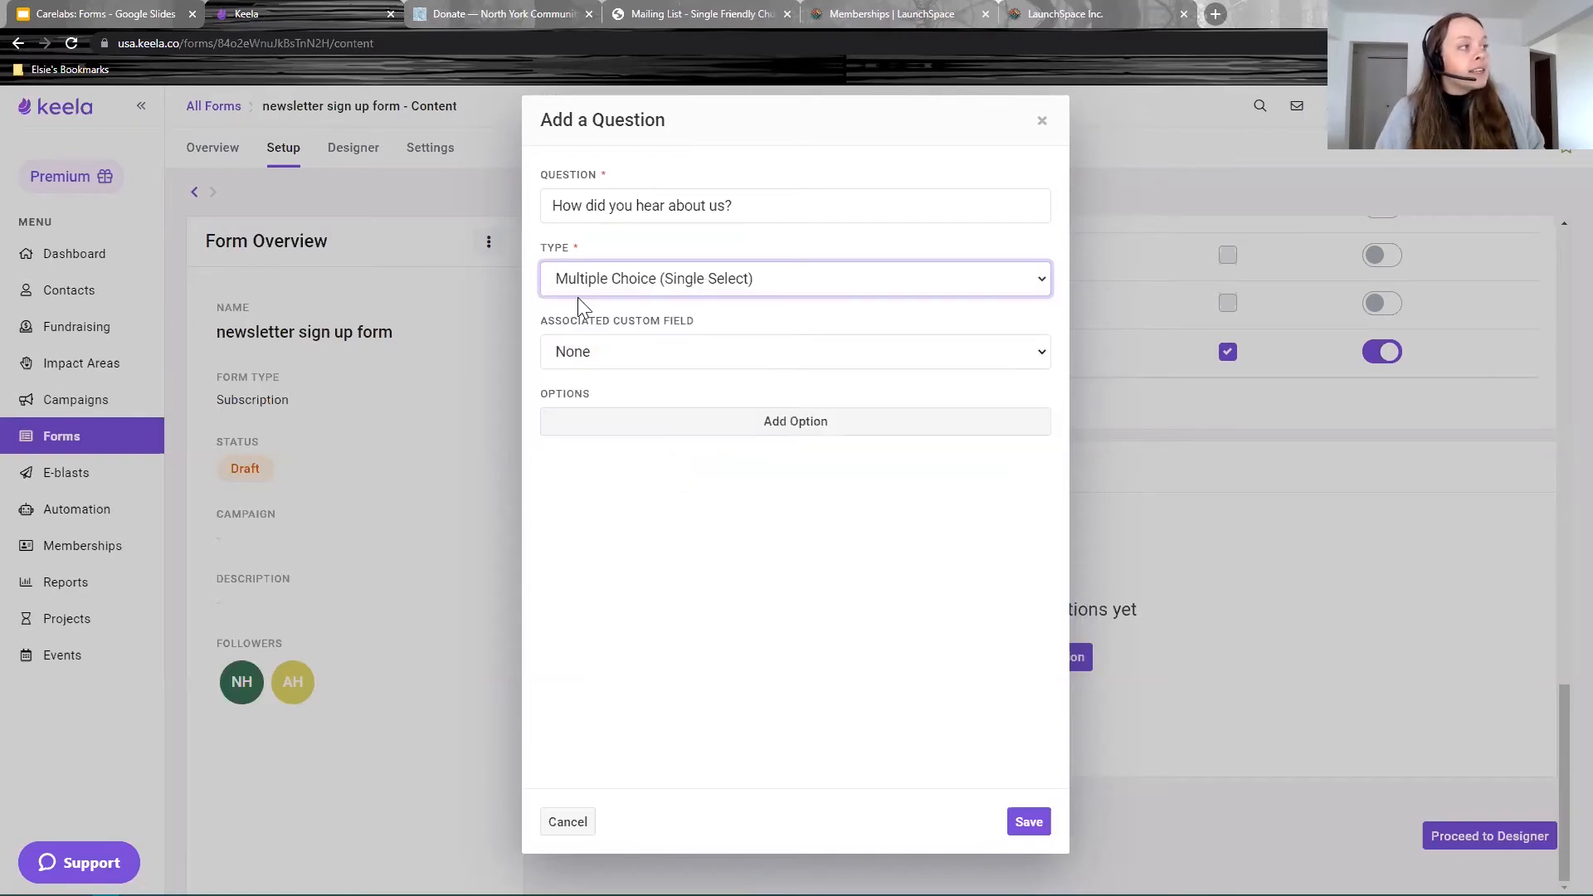
pyautogui.click(701, 360)
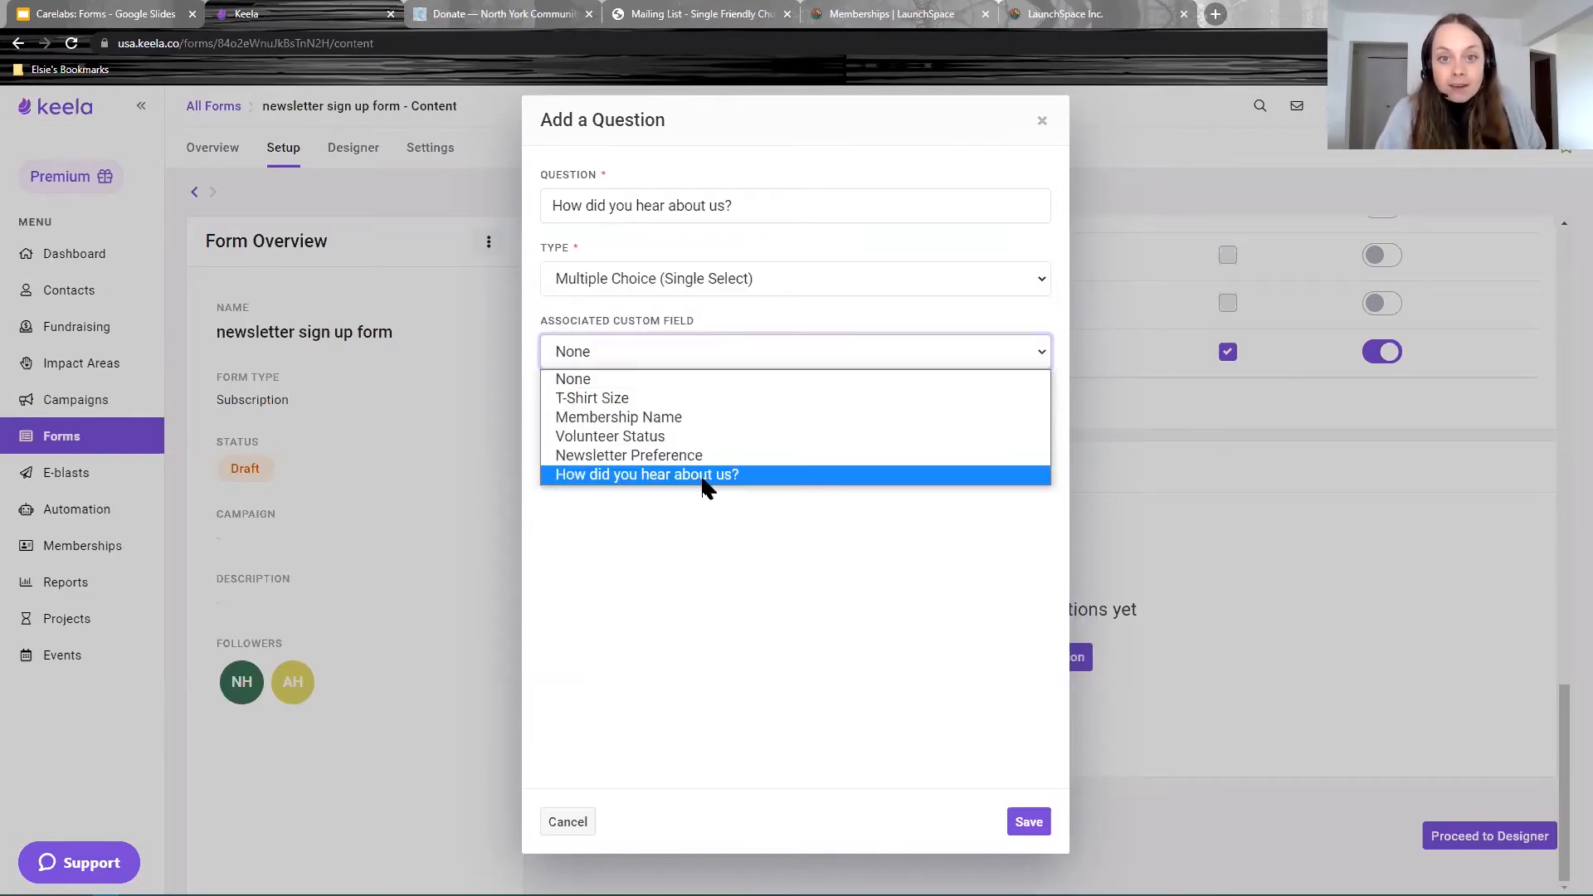
pyautogui.click(703, 476)
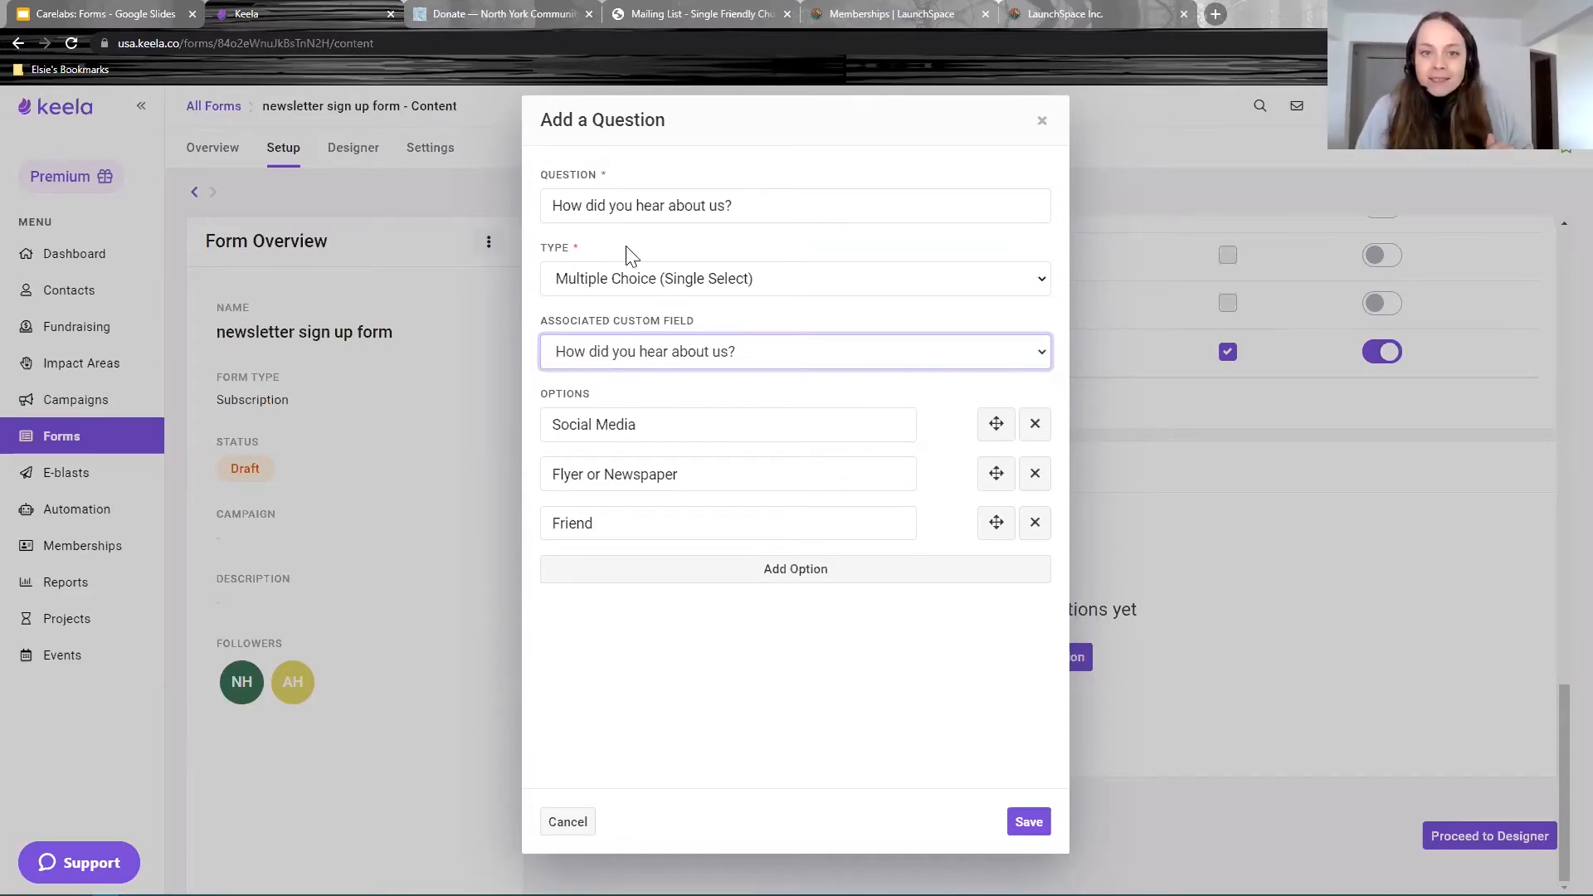
pyautogui.moveTo(694, 322); pyautogui.dragTo(548, 328)
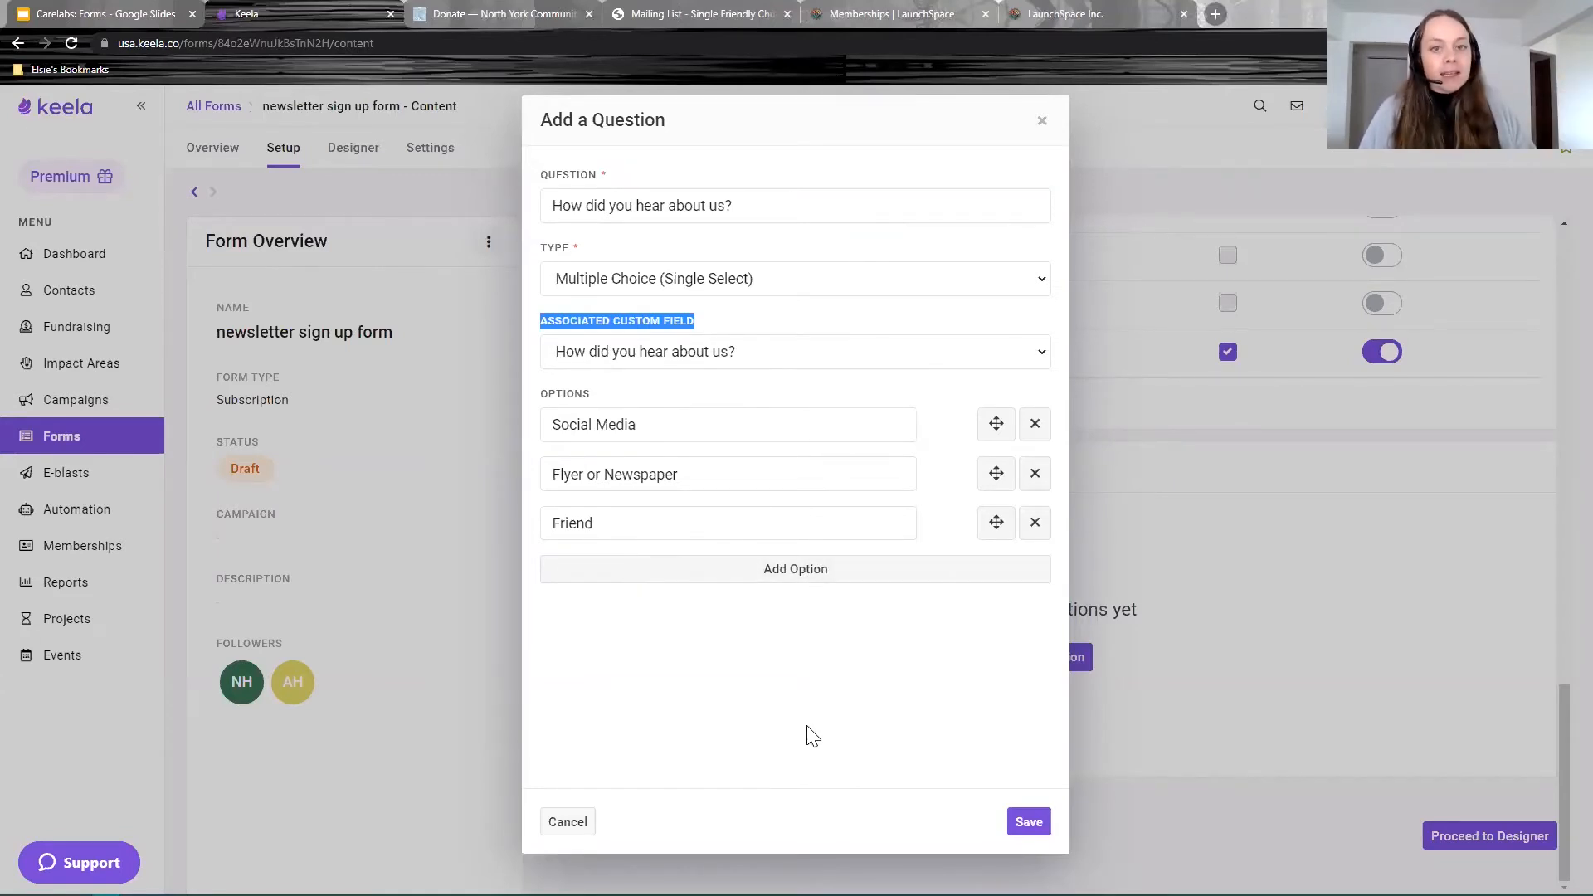
pyautogui.click(1029, 823)
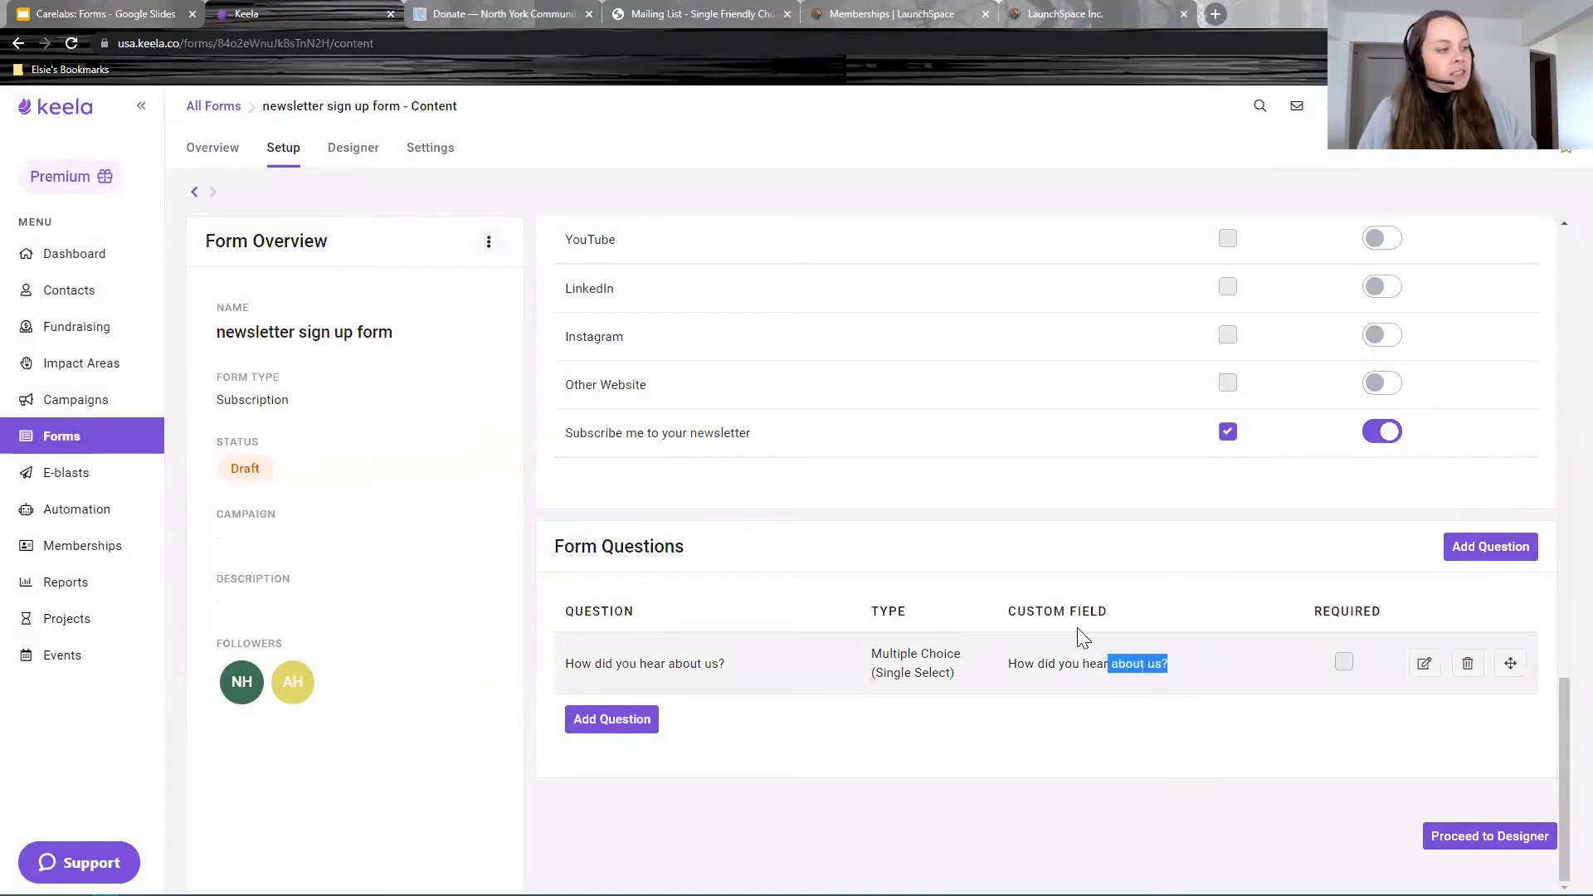
# Step: Review the saved first question and its custom field, then start a second question
pyautogui.moveTo(1093, 636); pyautogui.dragTo(1006, 605)
pyautogui.click(1093, 664)
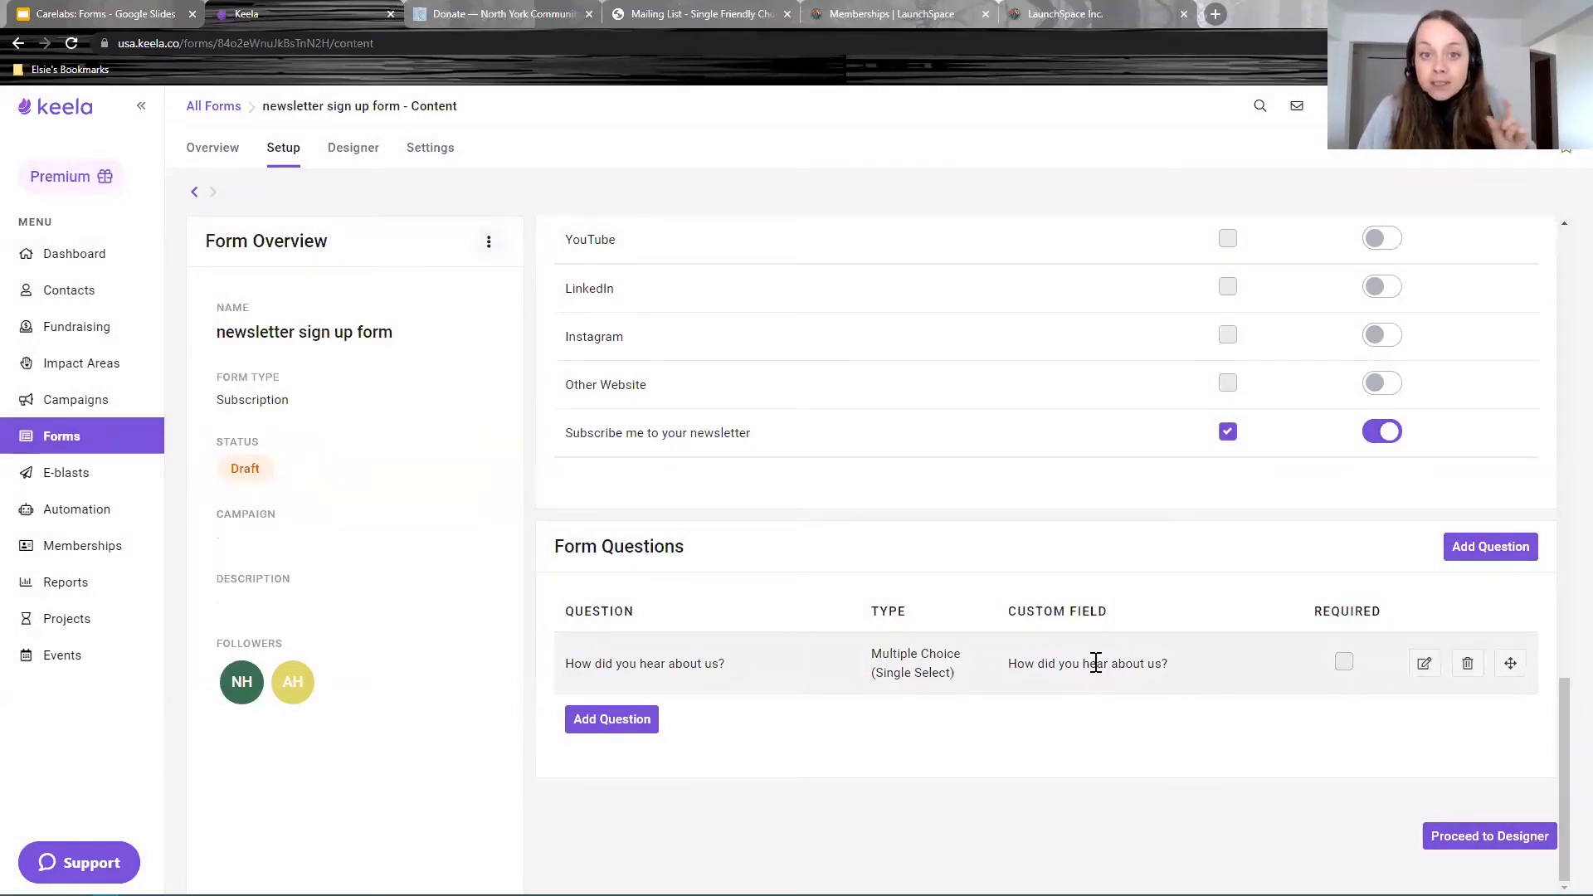
pyautogui.moveTo(1006, 611); pyautogui.dragTo(1113, 611)
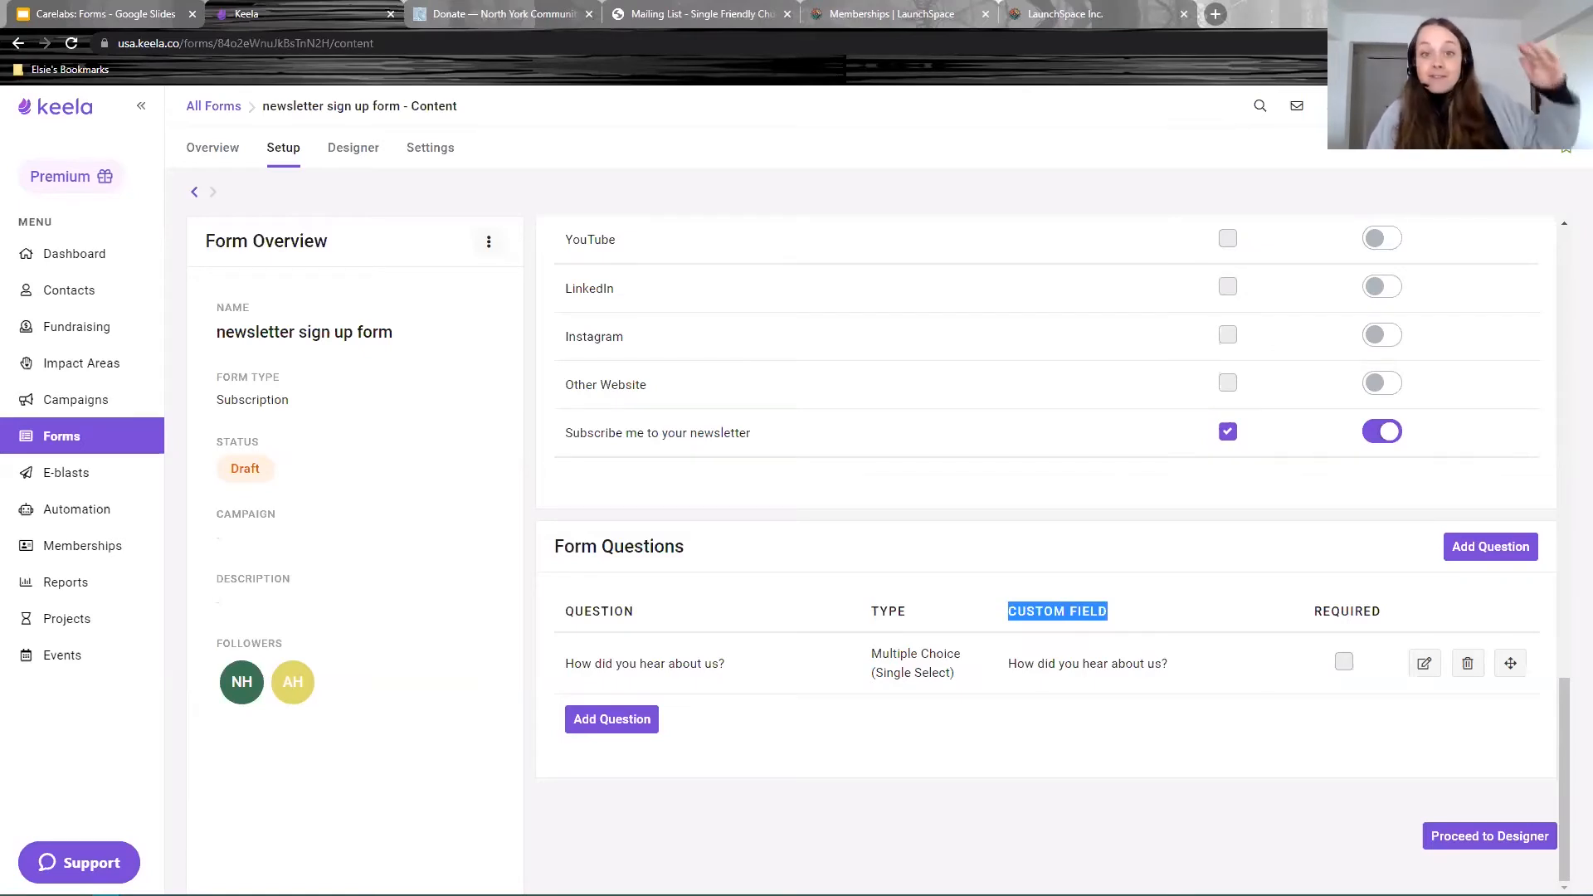
pyautogui.click(622, 720)
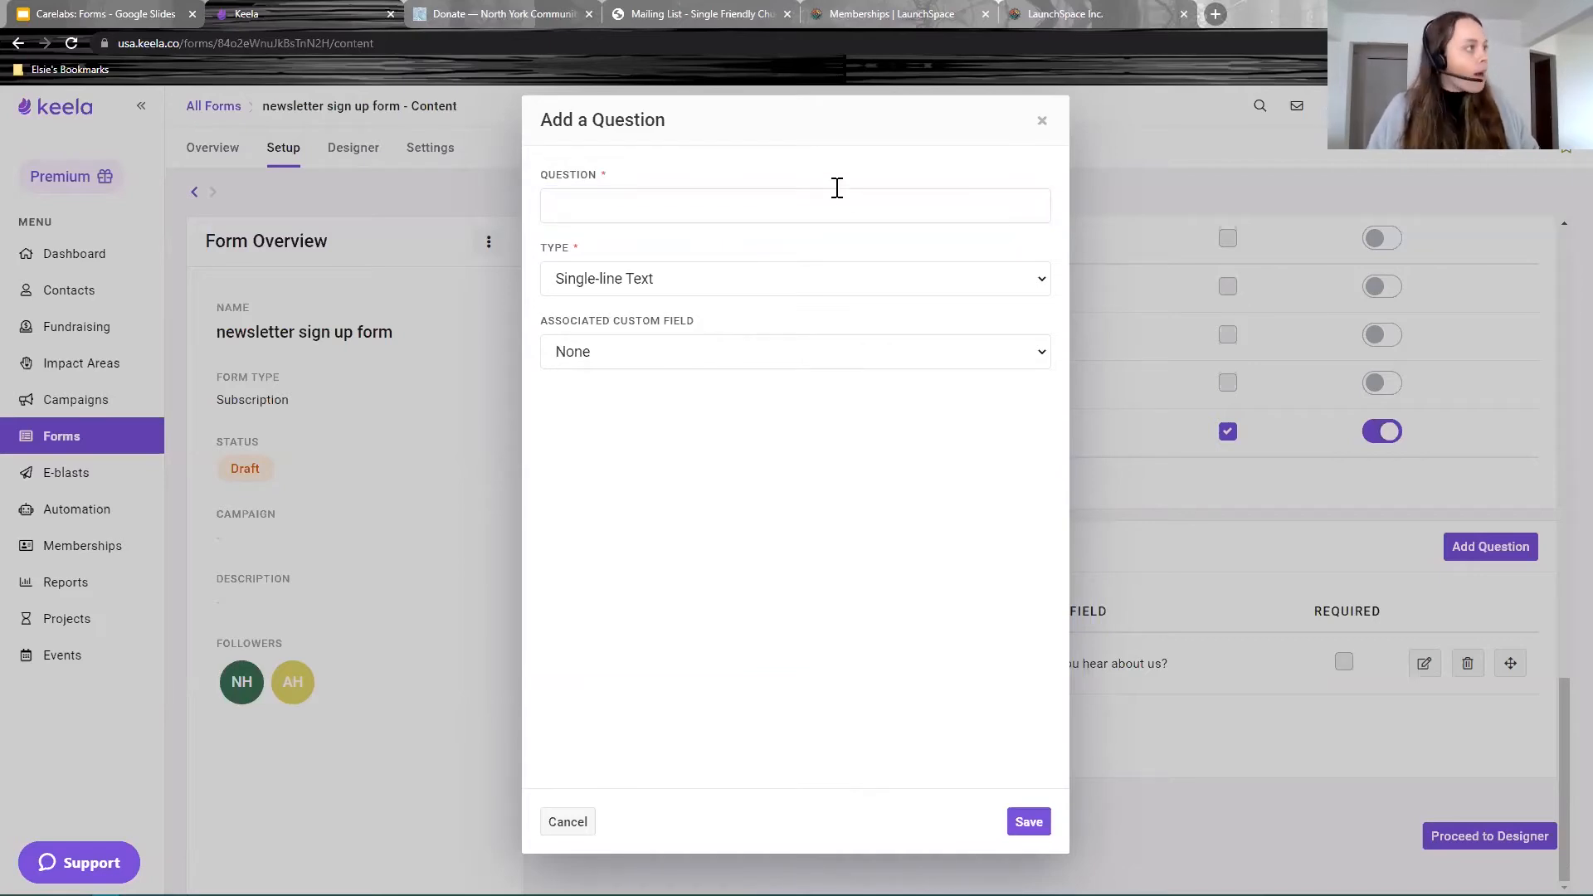
# Step: Add 'What sort of communications would you like to receive?' as Multiple Choice (Multi-Select) linked to Areas of Interest
pyautogui.click(655, 207)
pyautogui.write('What sort of communications would you like to receive?')
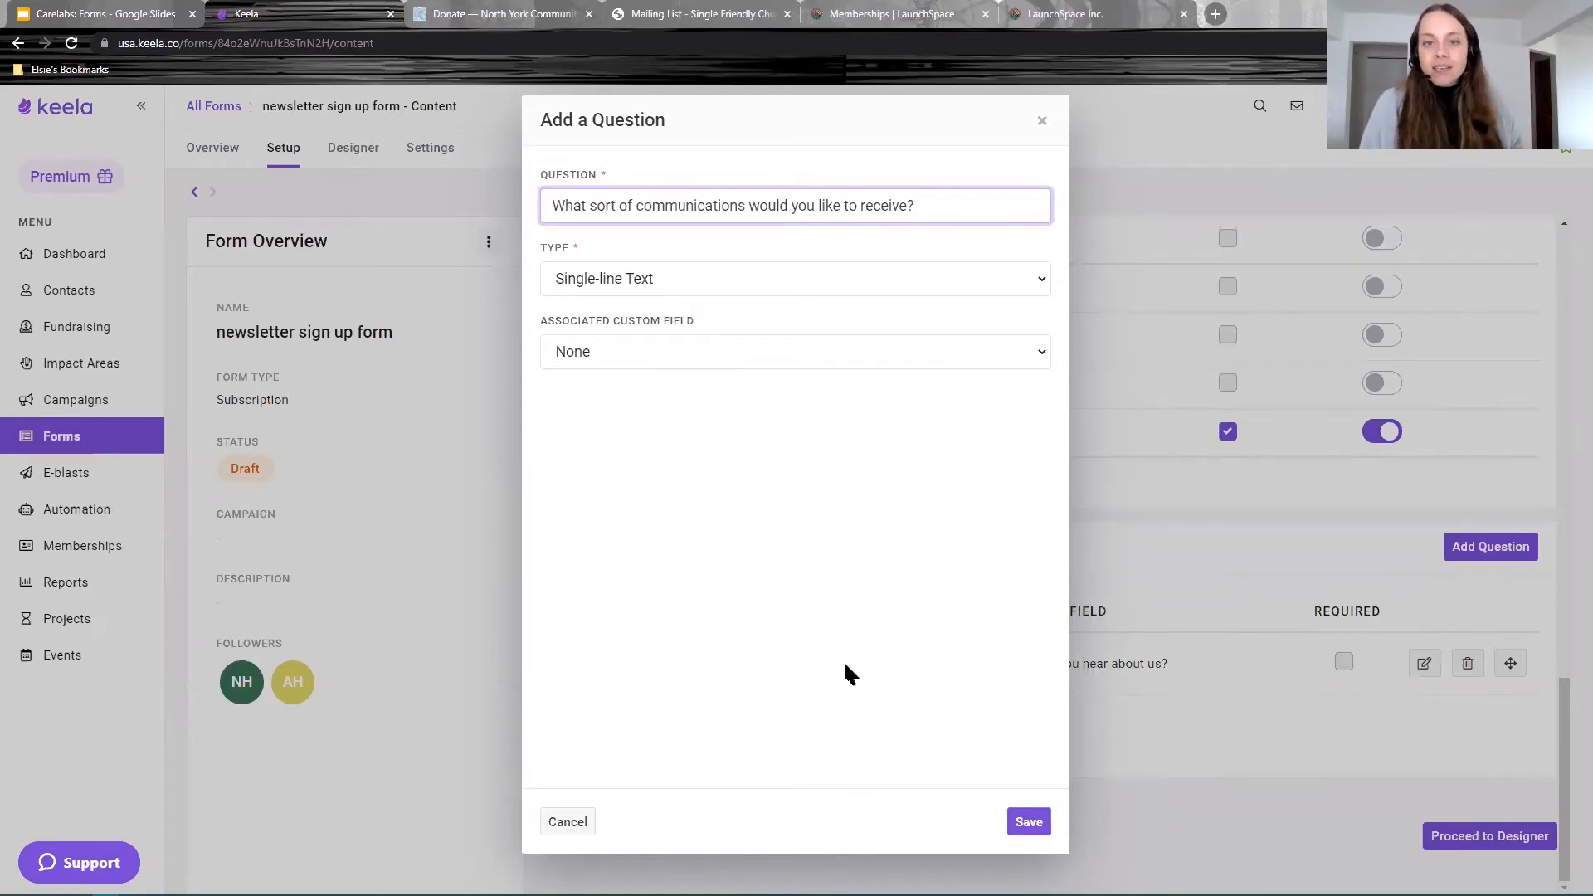
pyautogui.click(638, 280)
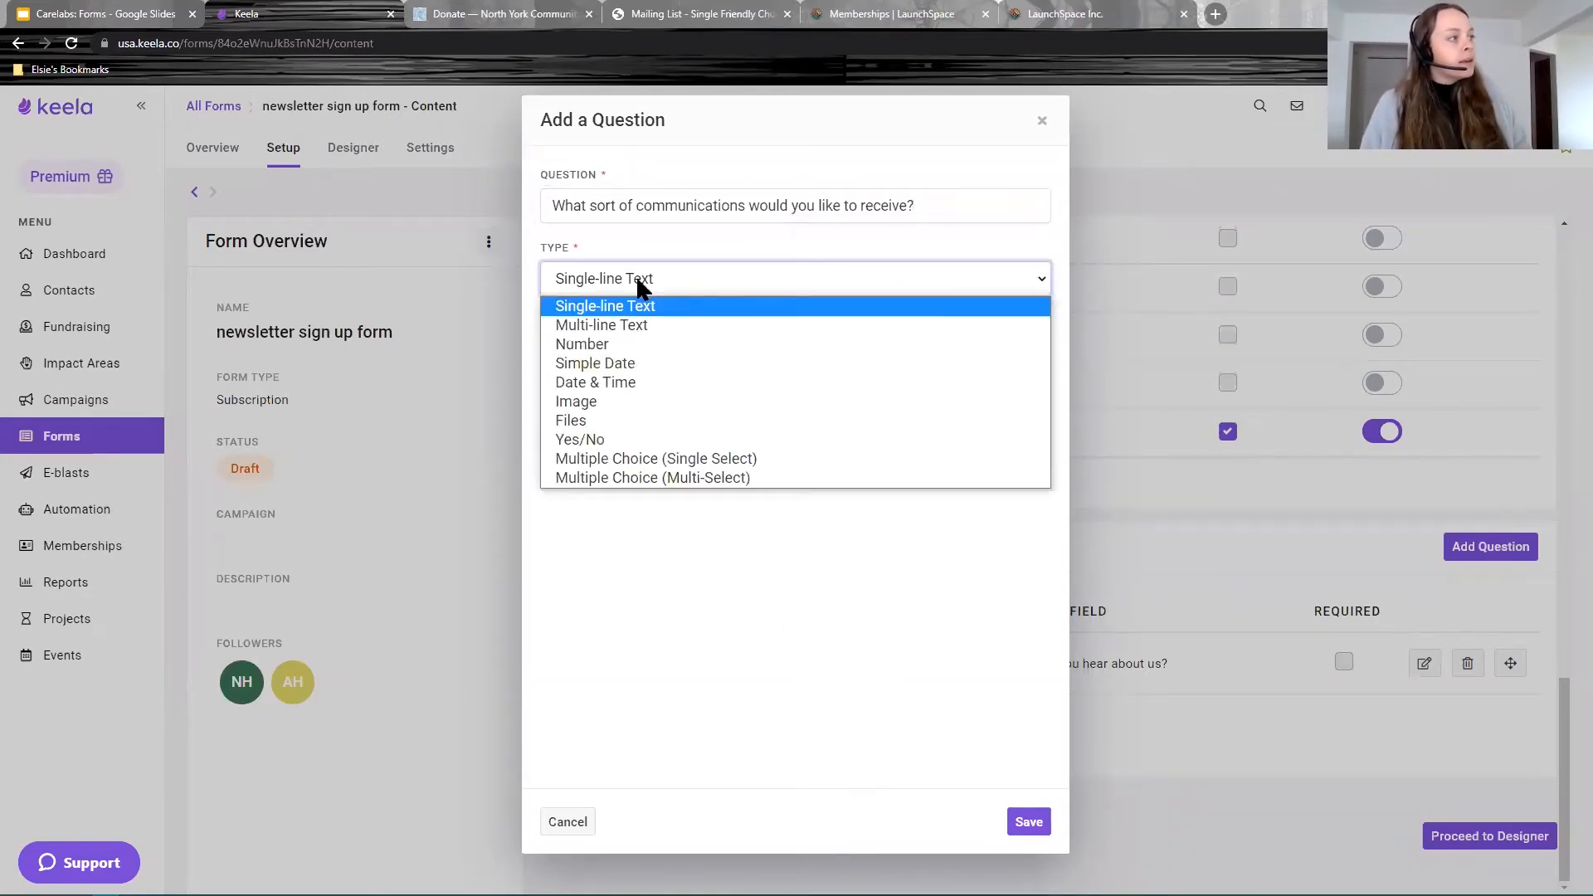
pyautogui.click(693, 479)
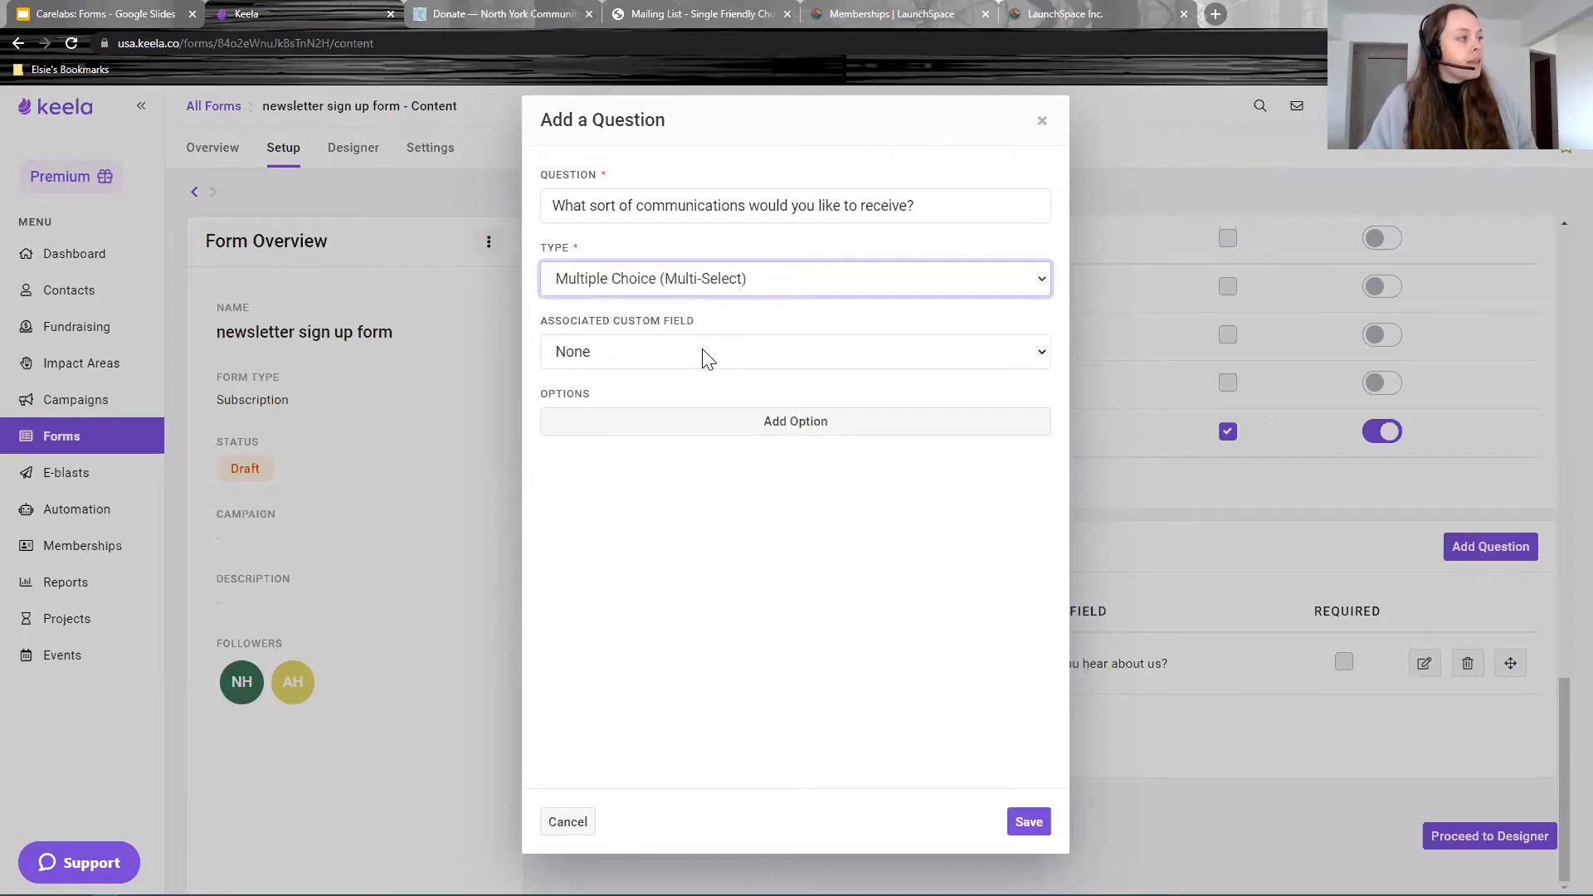
pyautogui.click(702, 353)
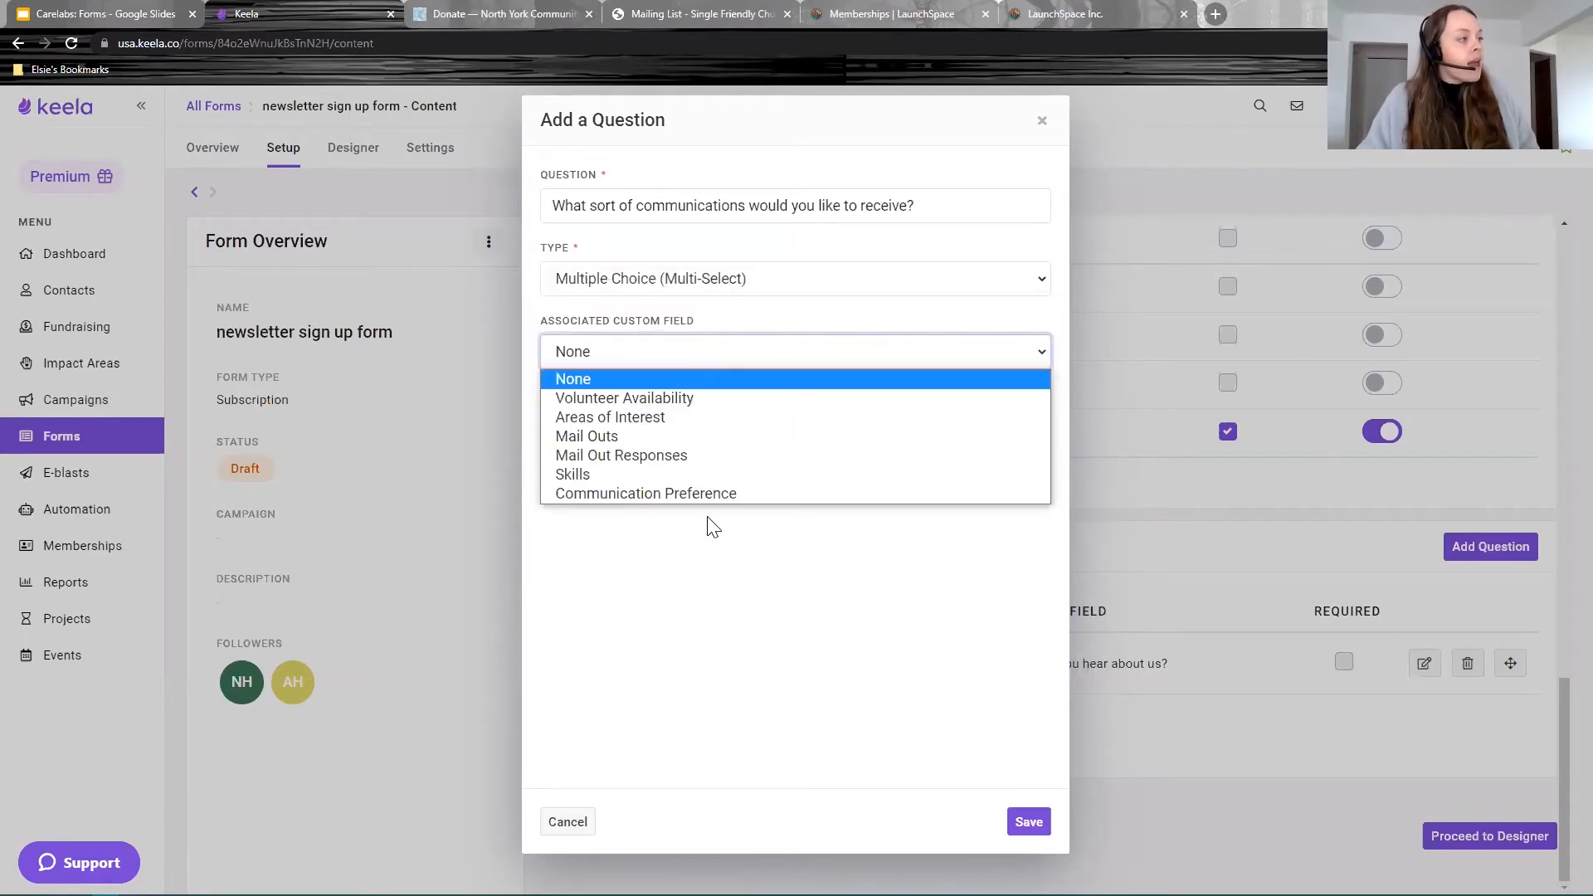
pyautogui.click(596, 418)
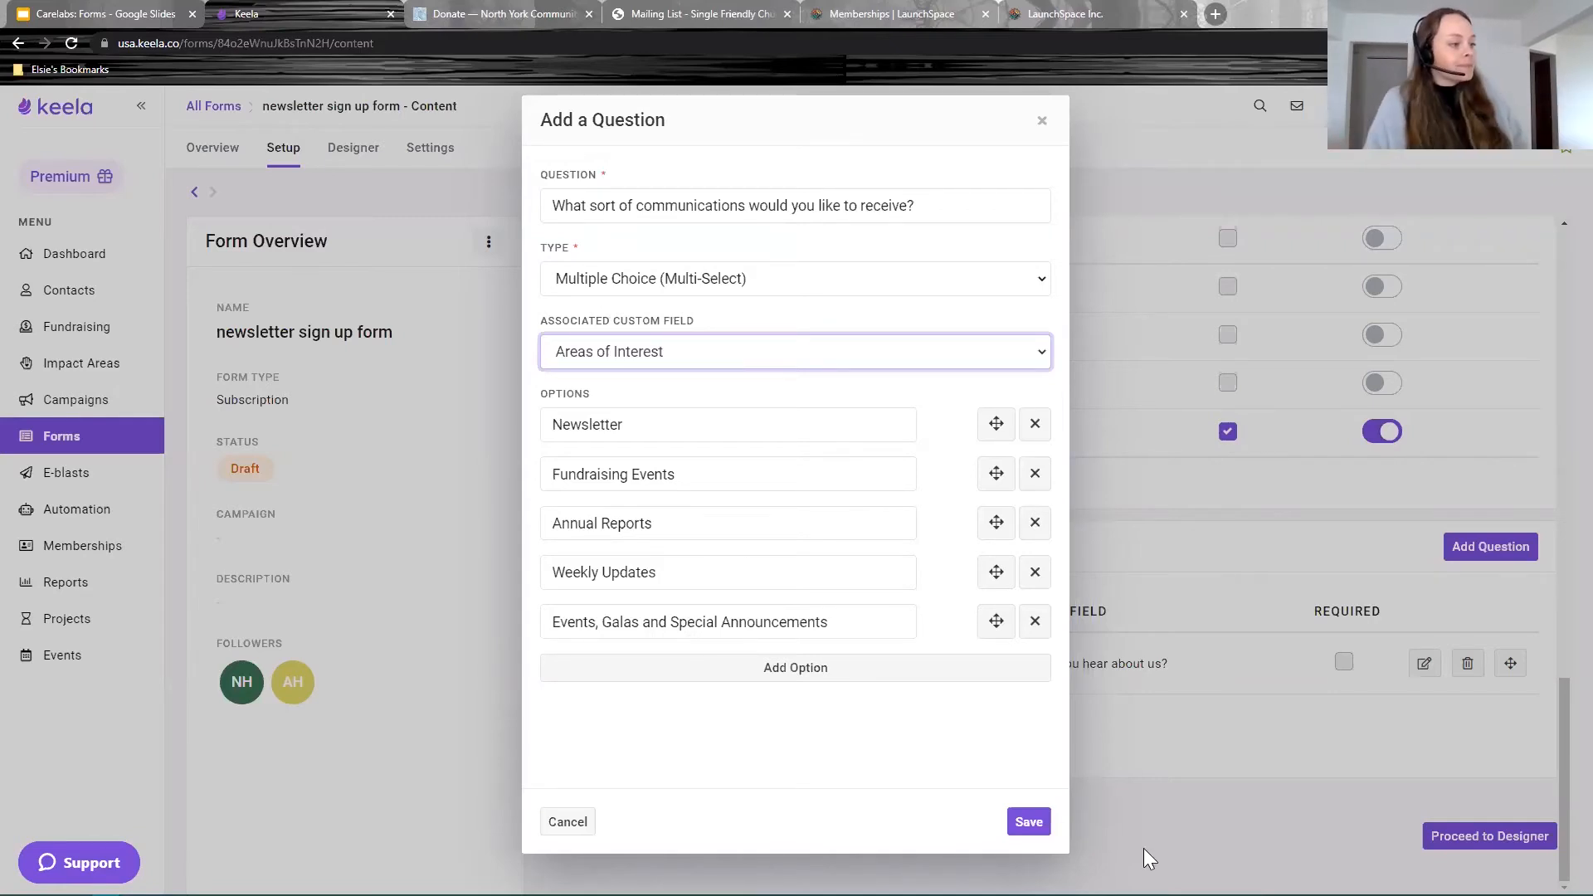
pyautogui.click(1026, 823)
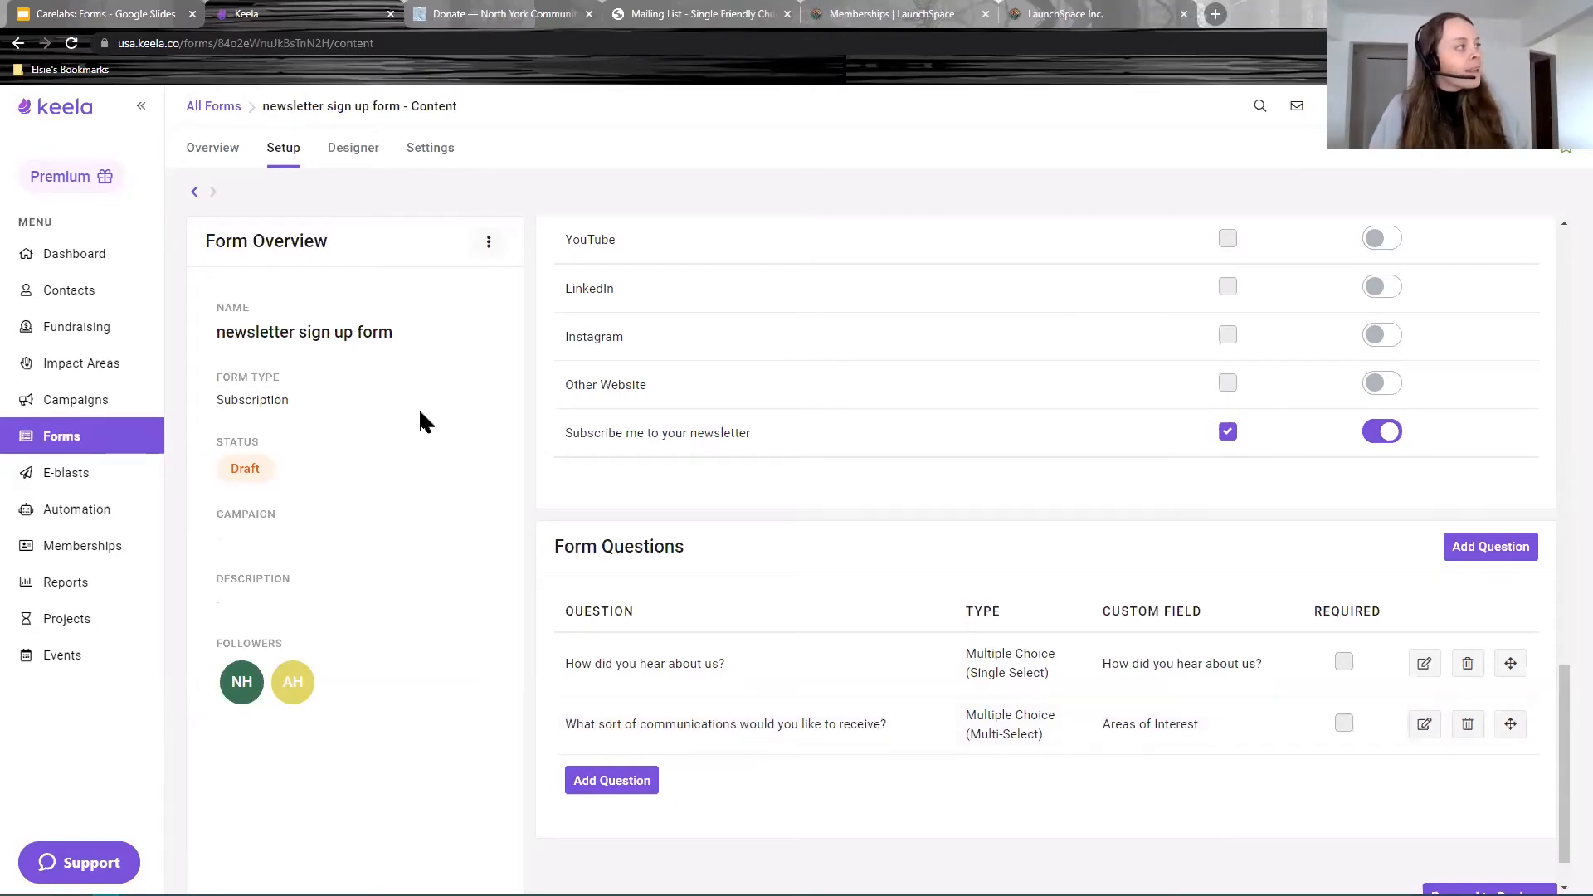
# Step: Switch to the form's Designer to preview The Pupper Project page
pyautogui.click(367, 162)
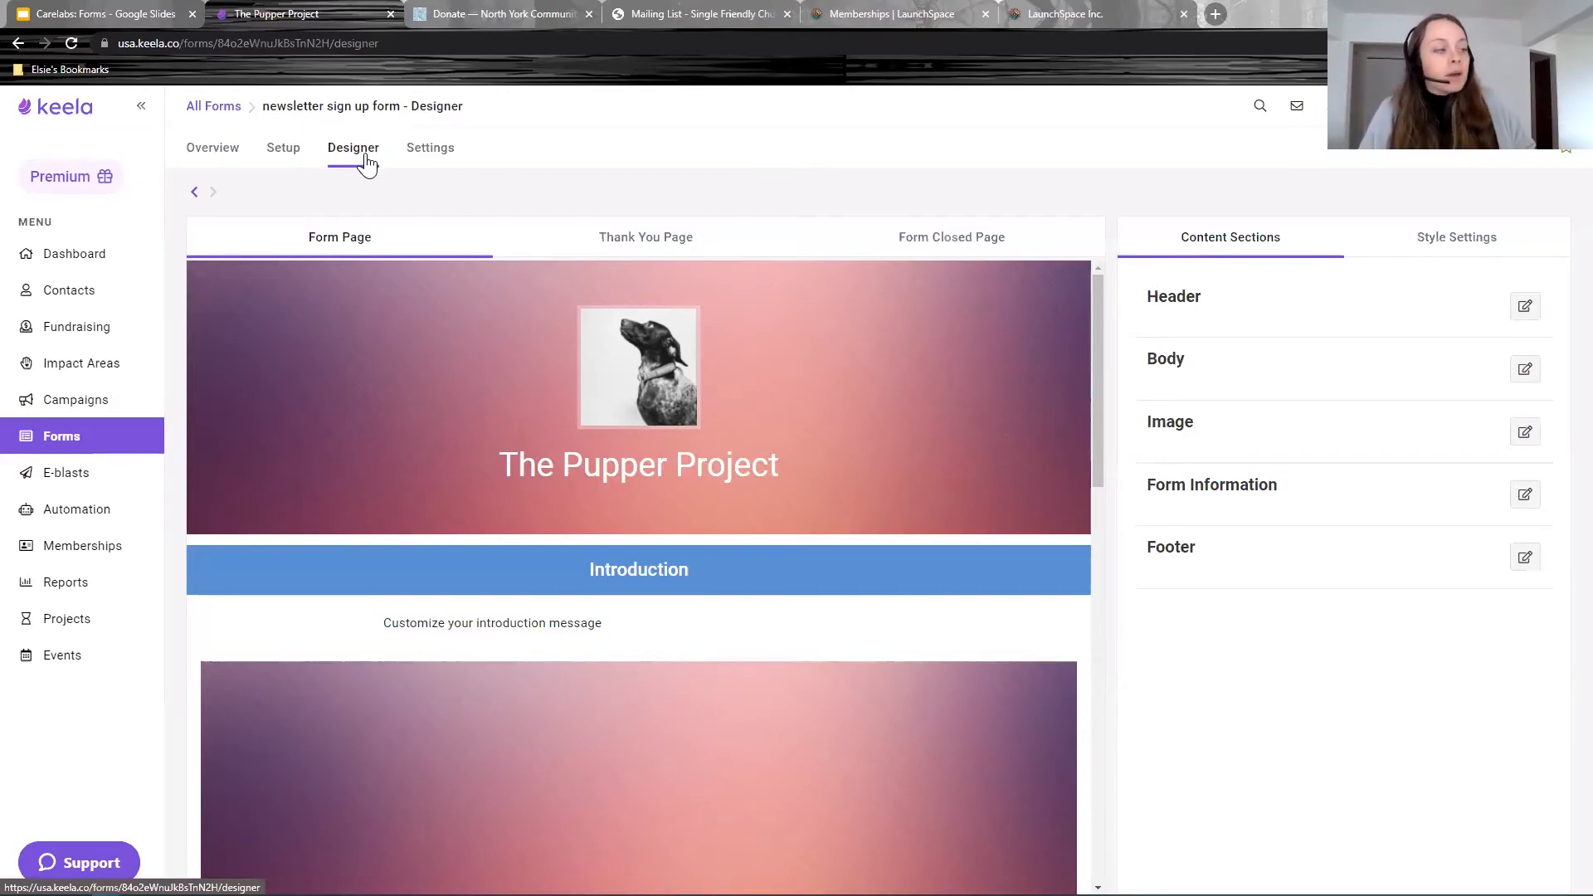
pyautogui.scroll(-5, 539, 415)
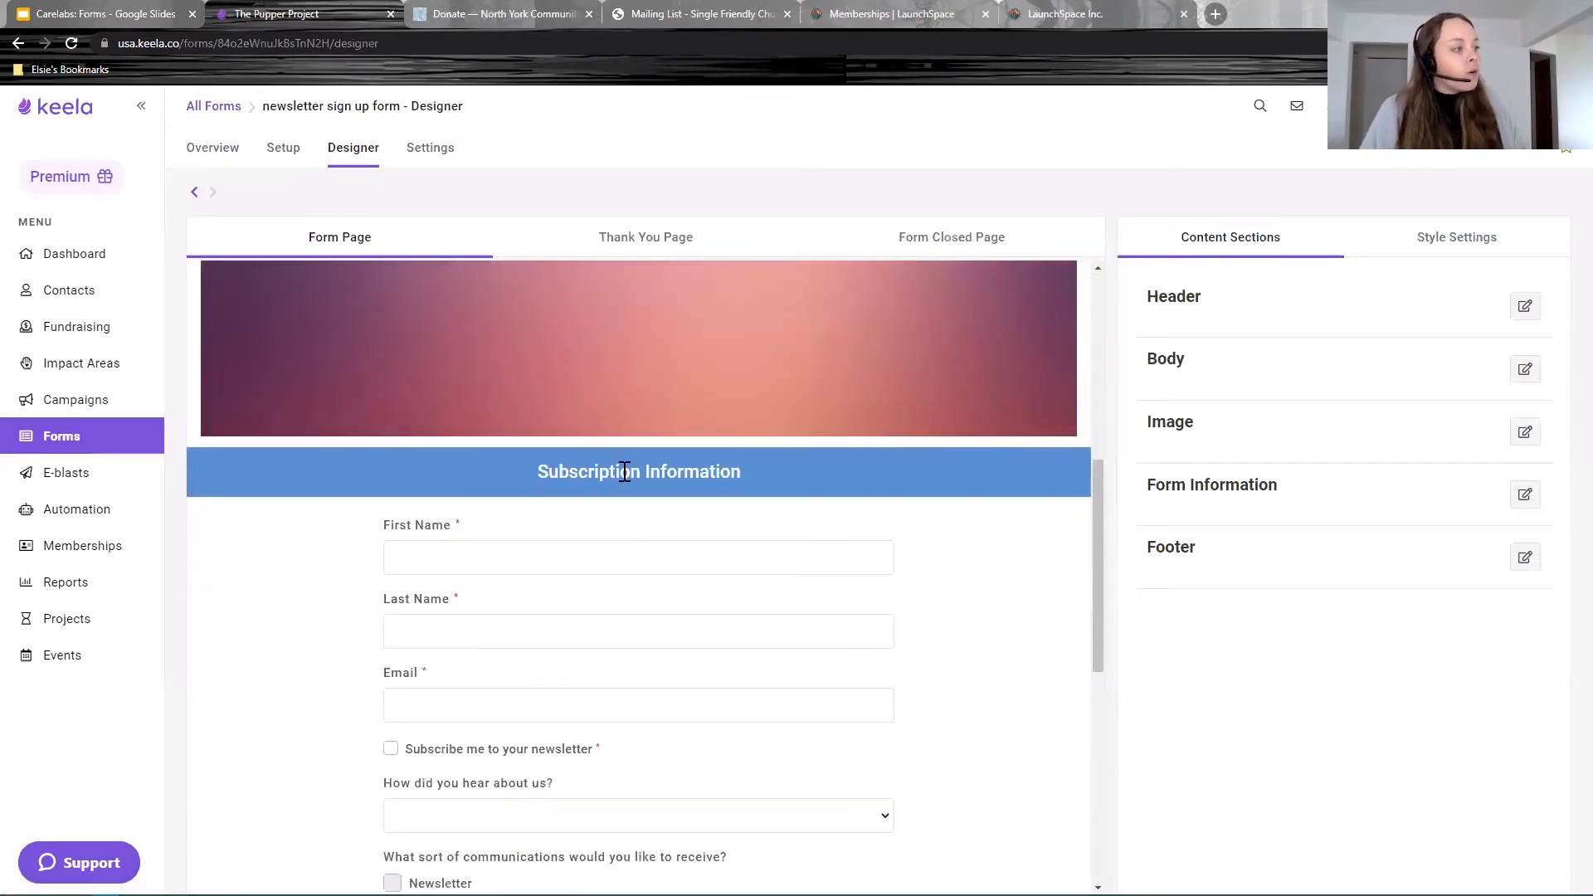
pyautogui.scroll(-2, 624, 471)
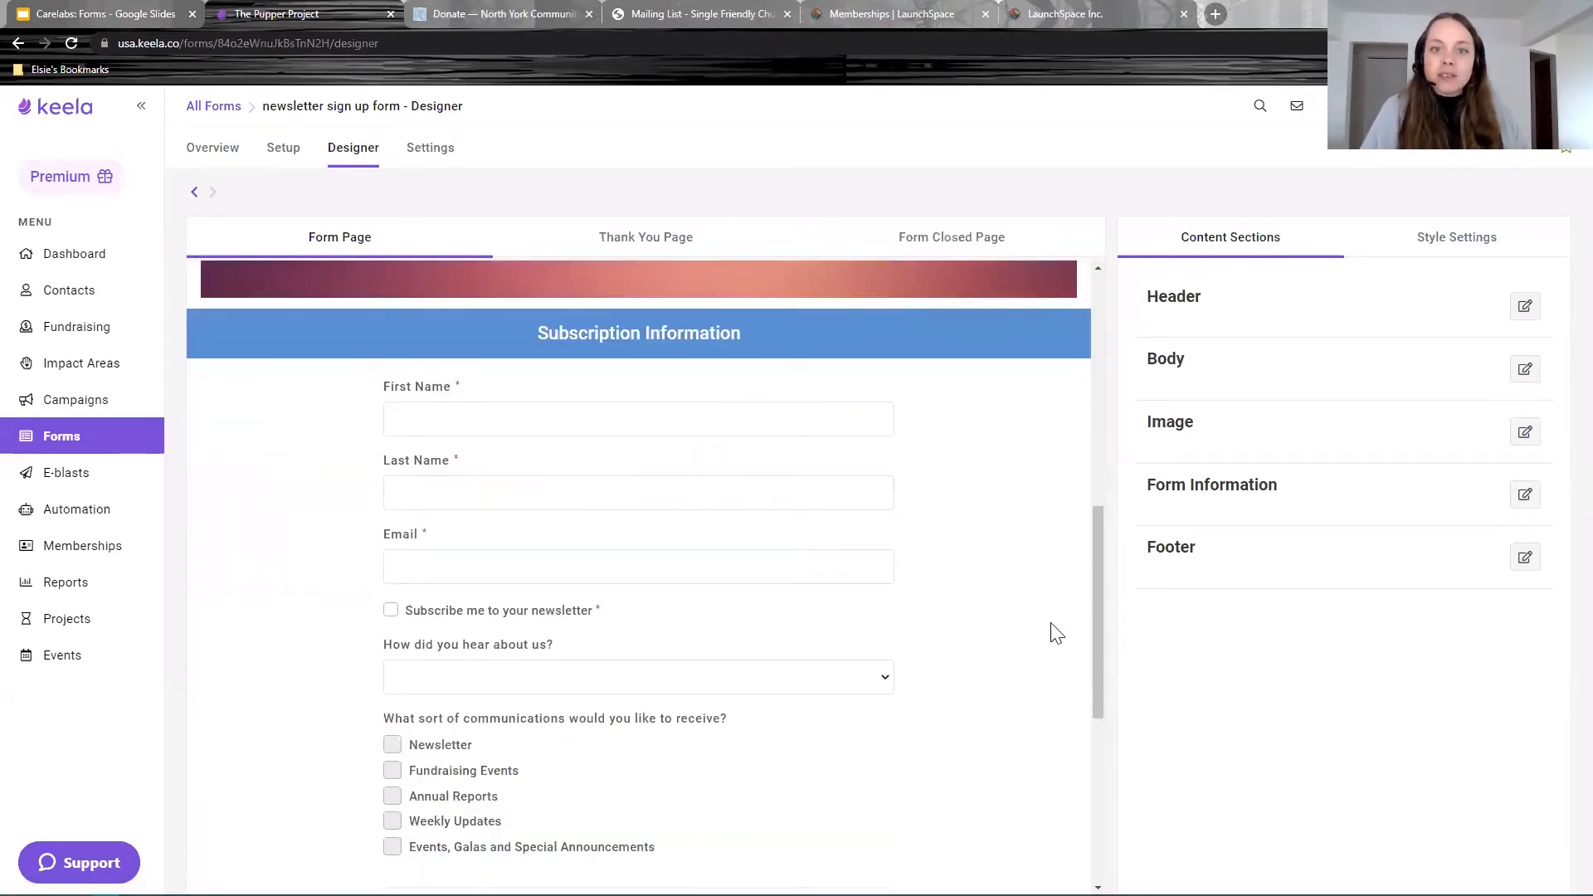
pyautogui.scroll(-5, 707, 668)
pyautogui.scroll(5, 423, 615)
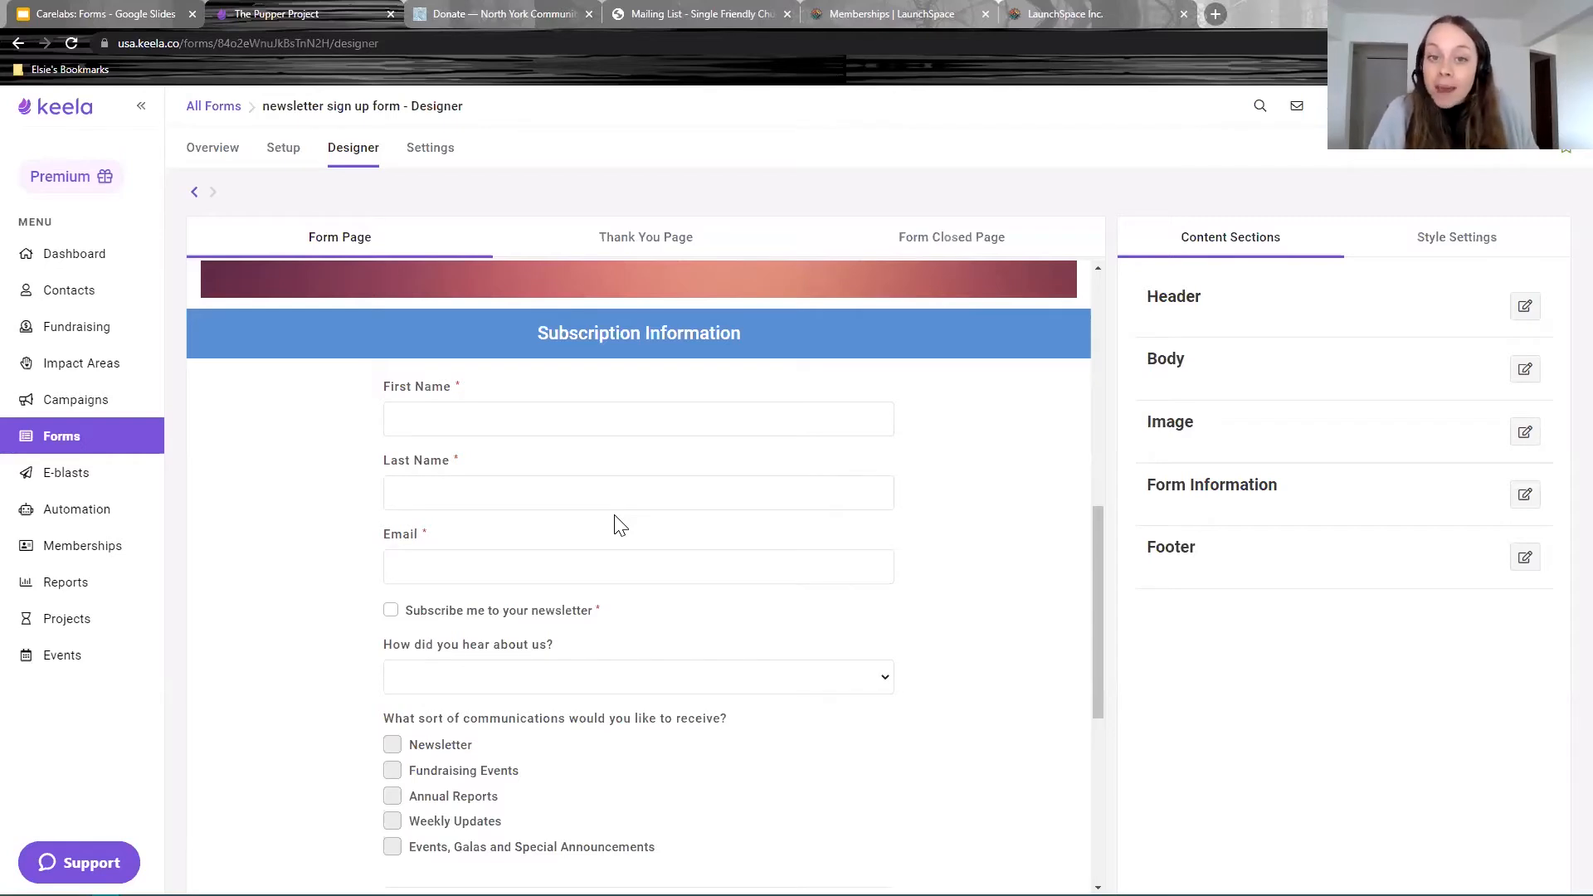
pyautogui.scroll(8, 619, 597)
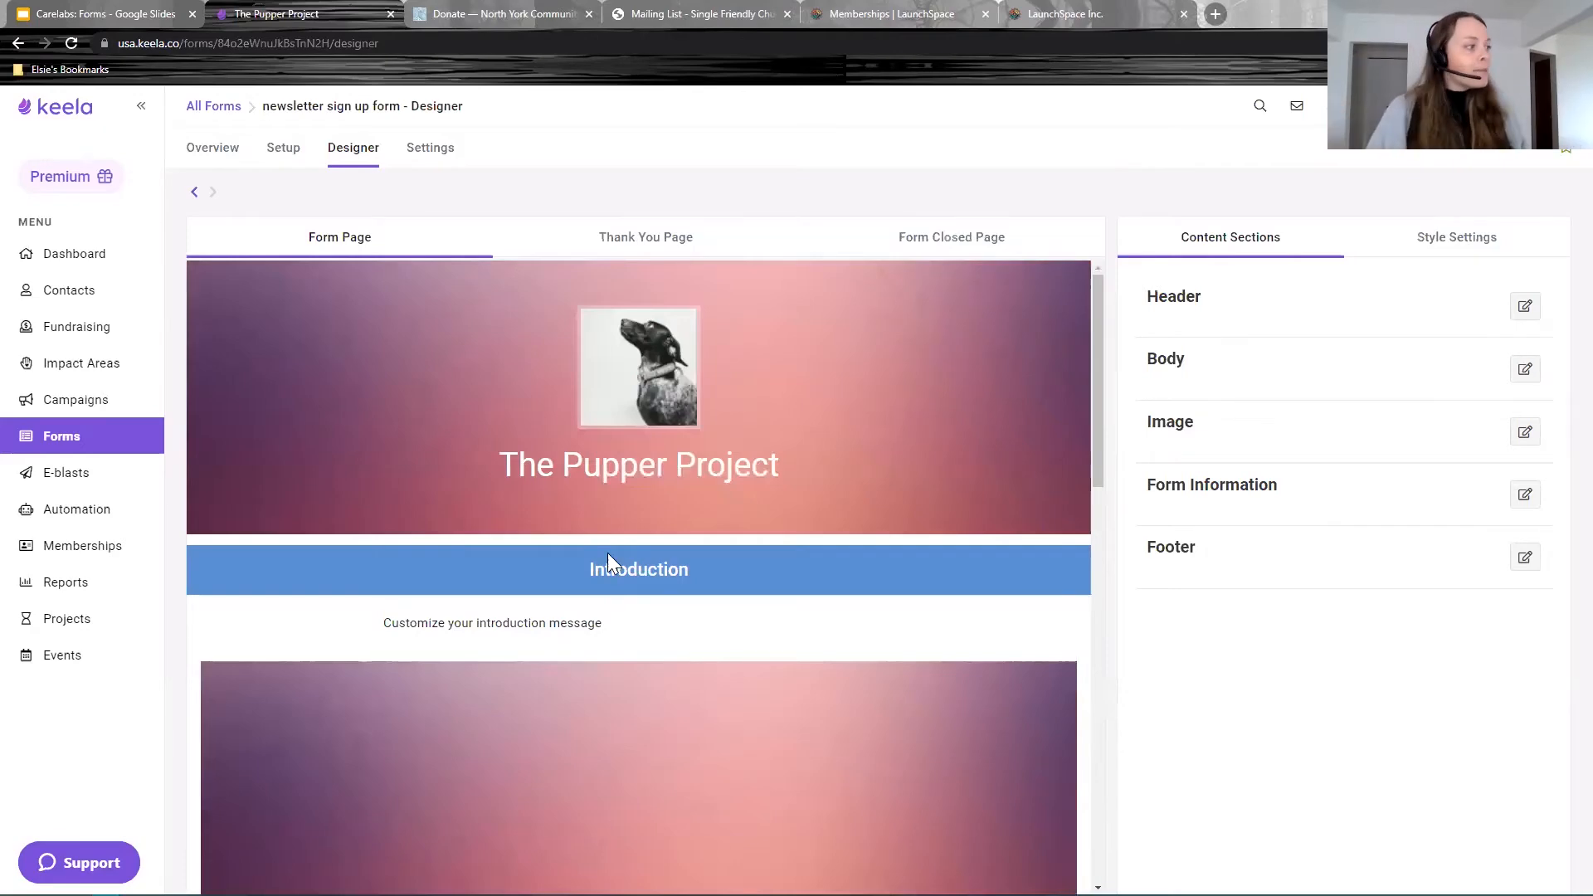
pyautogui.scroll(-5, 611, 562)
pyautogui.scroll(5, 618, 573)
pyautogui.moveTo(604, 486); pyautogui.dragTo(354, 489)
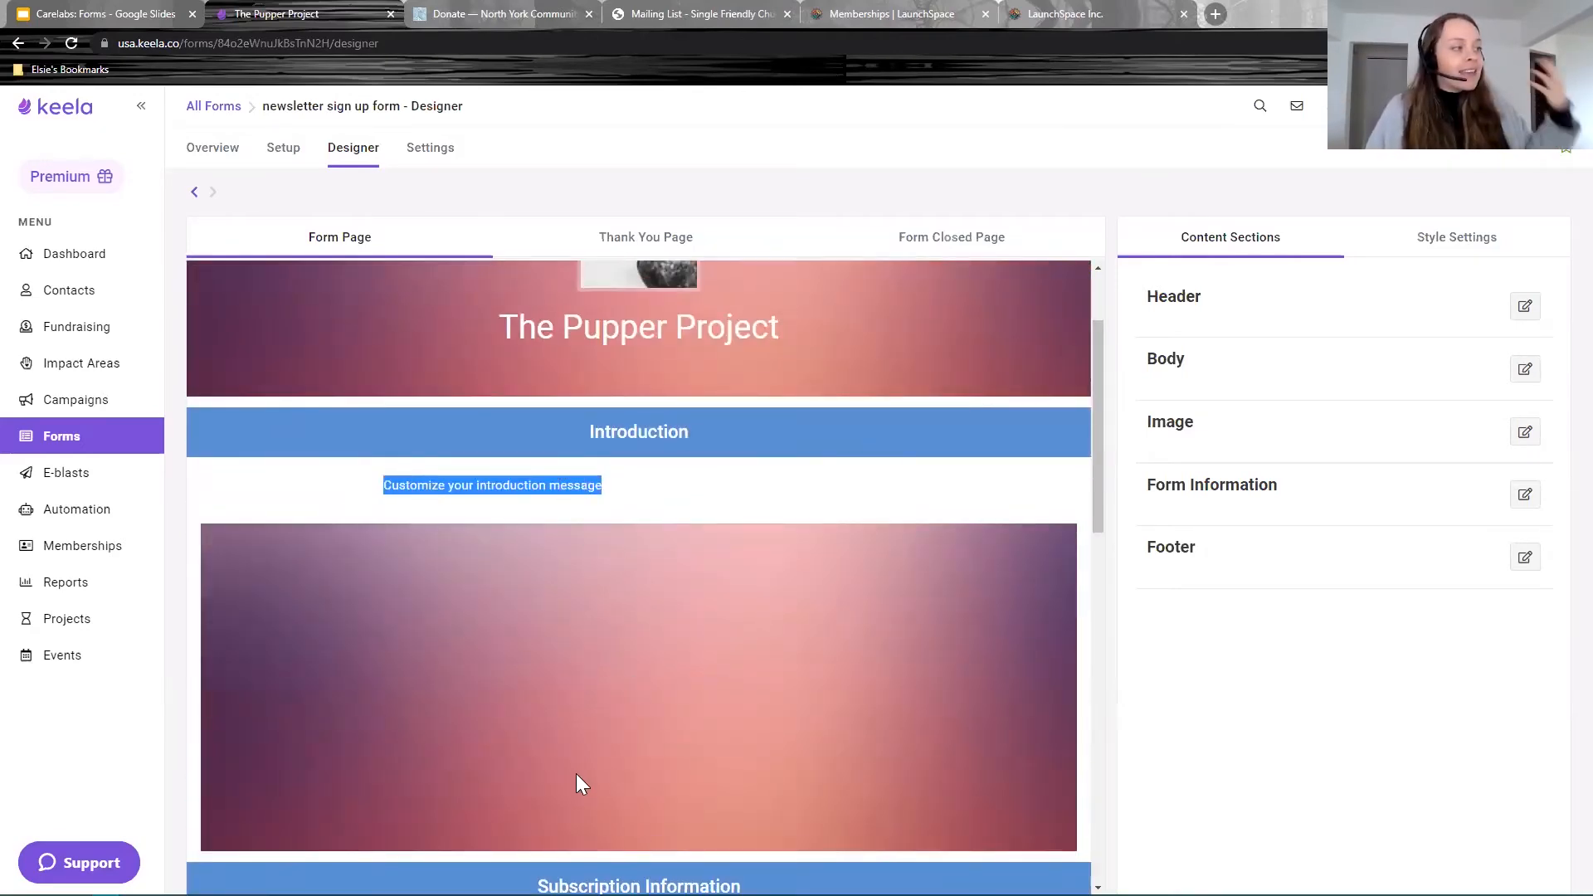
pyautogui.scroll(2, 580, 779)
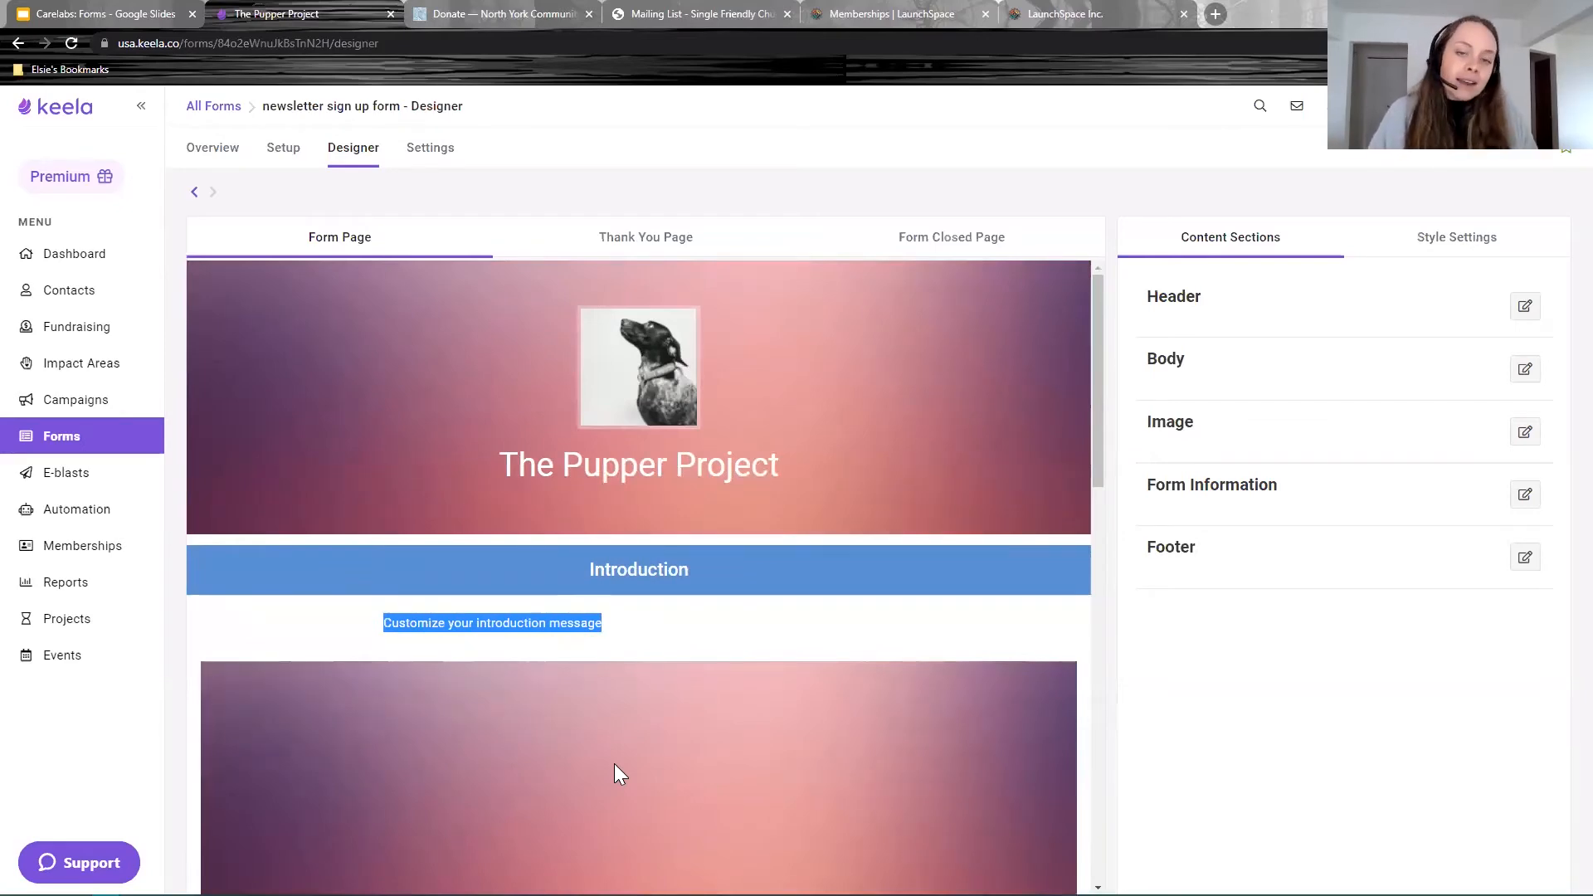
pyautogui.scroll(-10, 614, 780)
pyautogui.scroll(4, 560, 521)
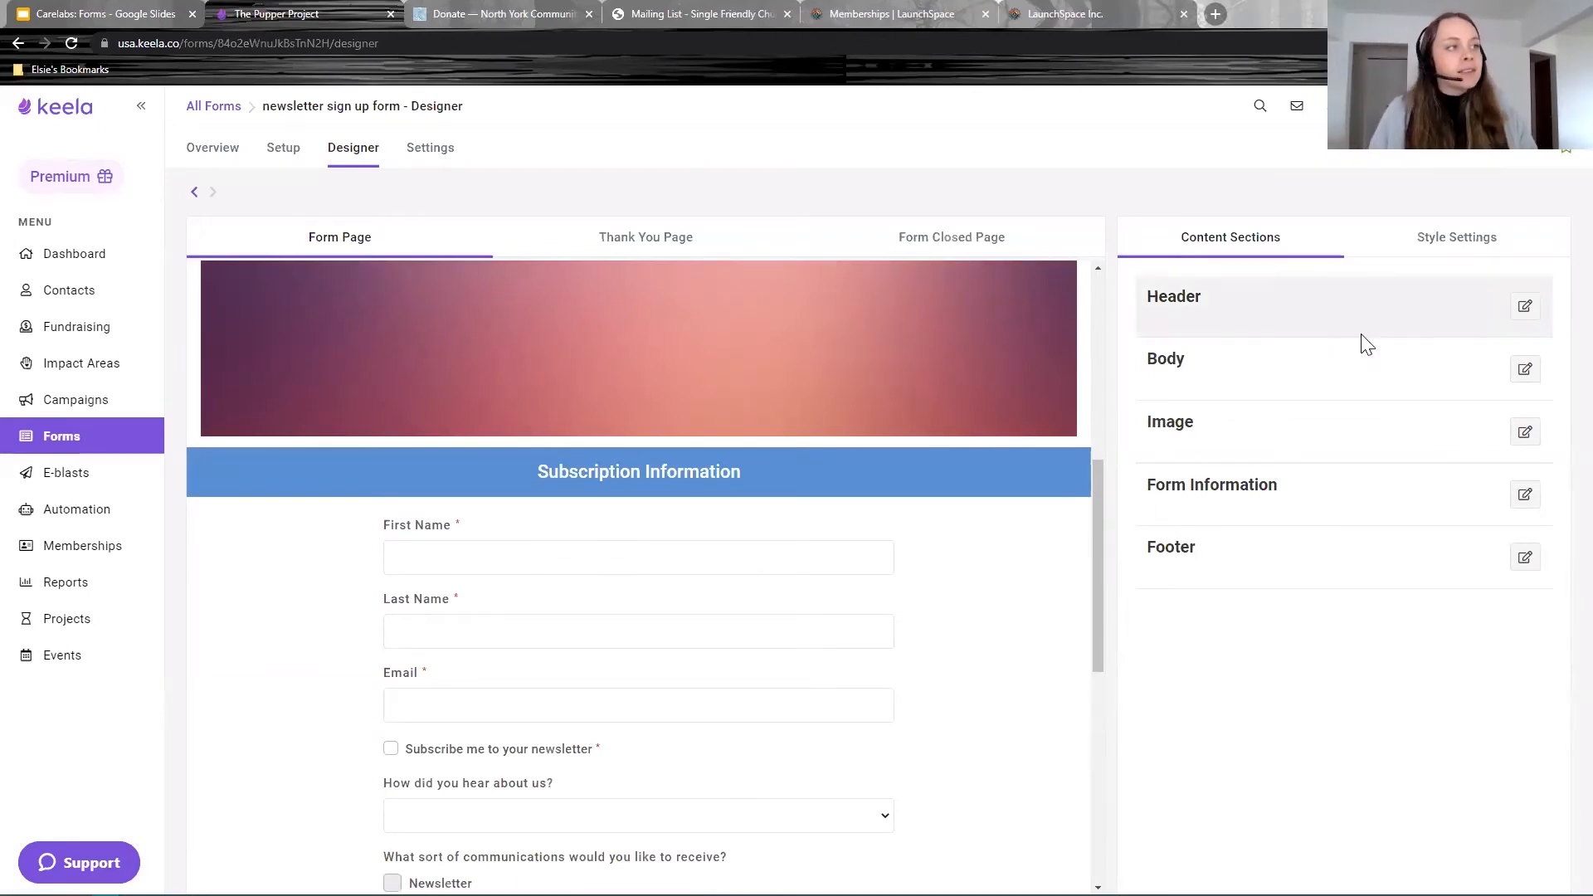
# Step: Hide the Header and Body content sections by turning off their Display toggles
pyautogui.click(1525, 306)
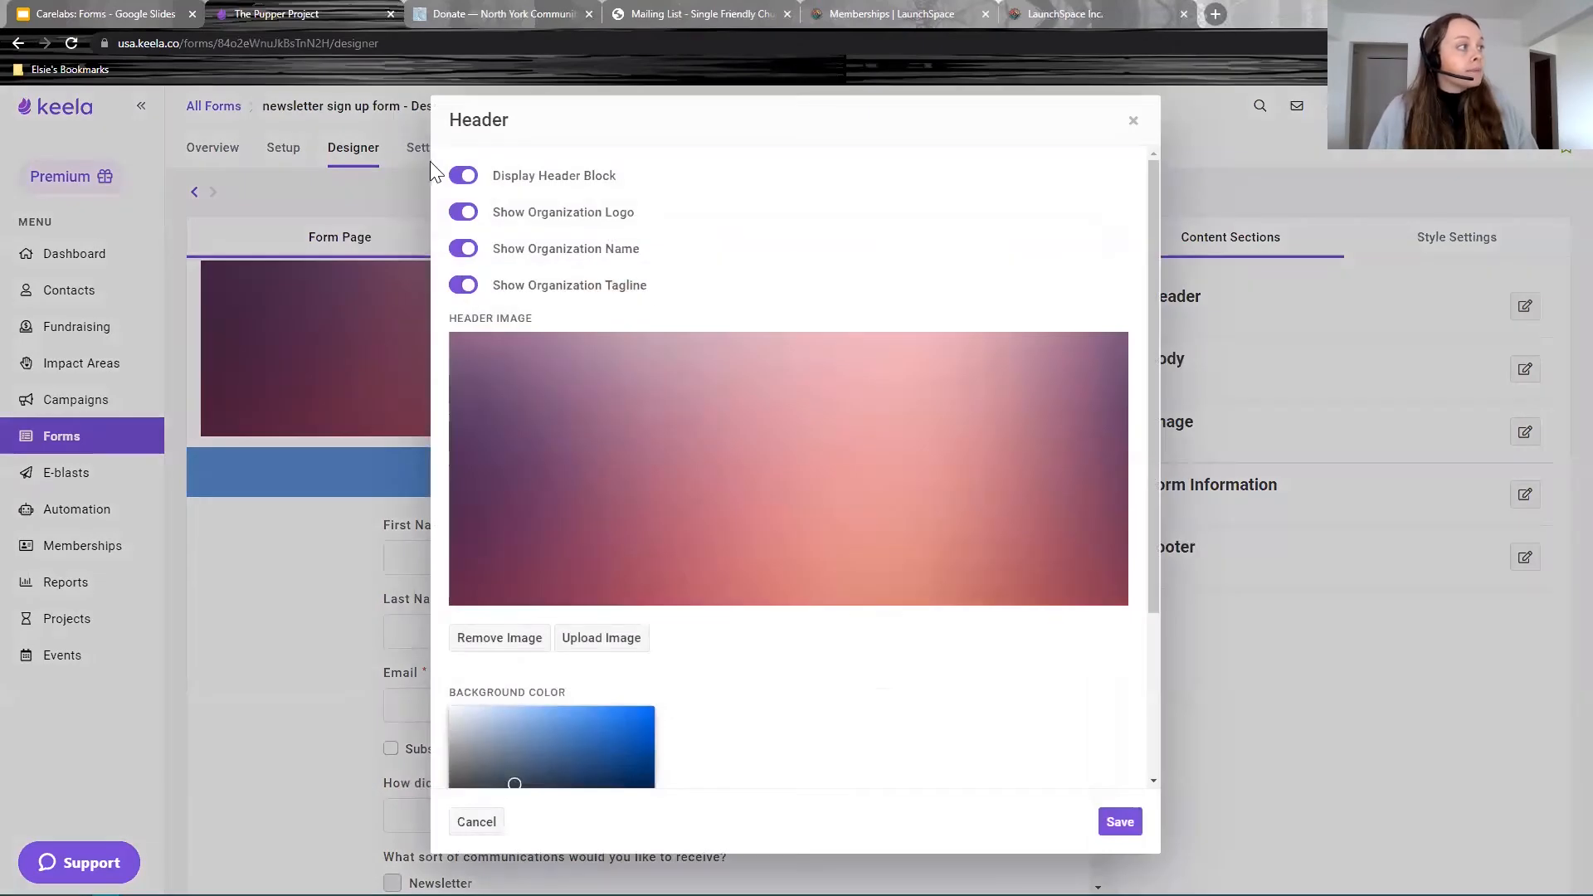
pyautogui.click(461, 175)
pyautogui.click(1119, 821)
pyautogui.click(1522, 372)
pyautogui.click(461, 175)
pyautogui.click(1112, 820)
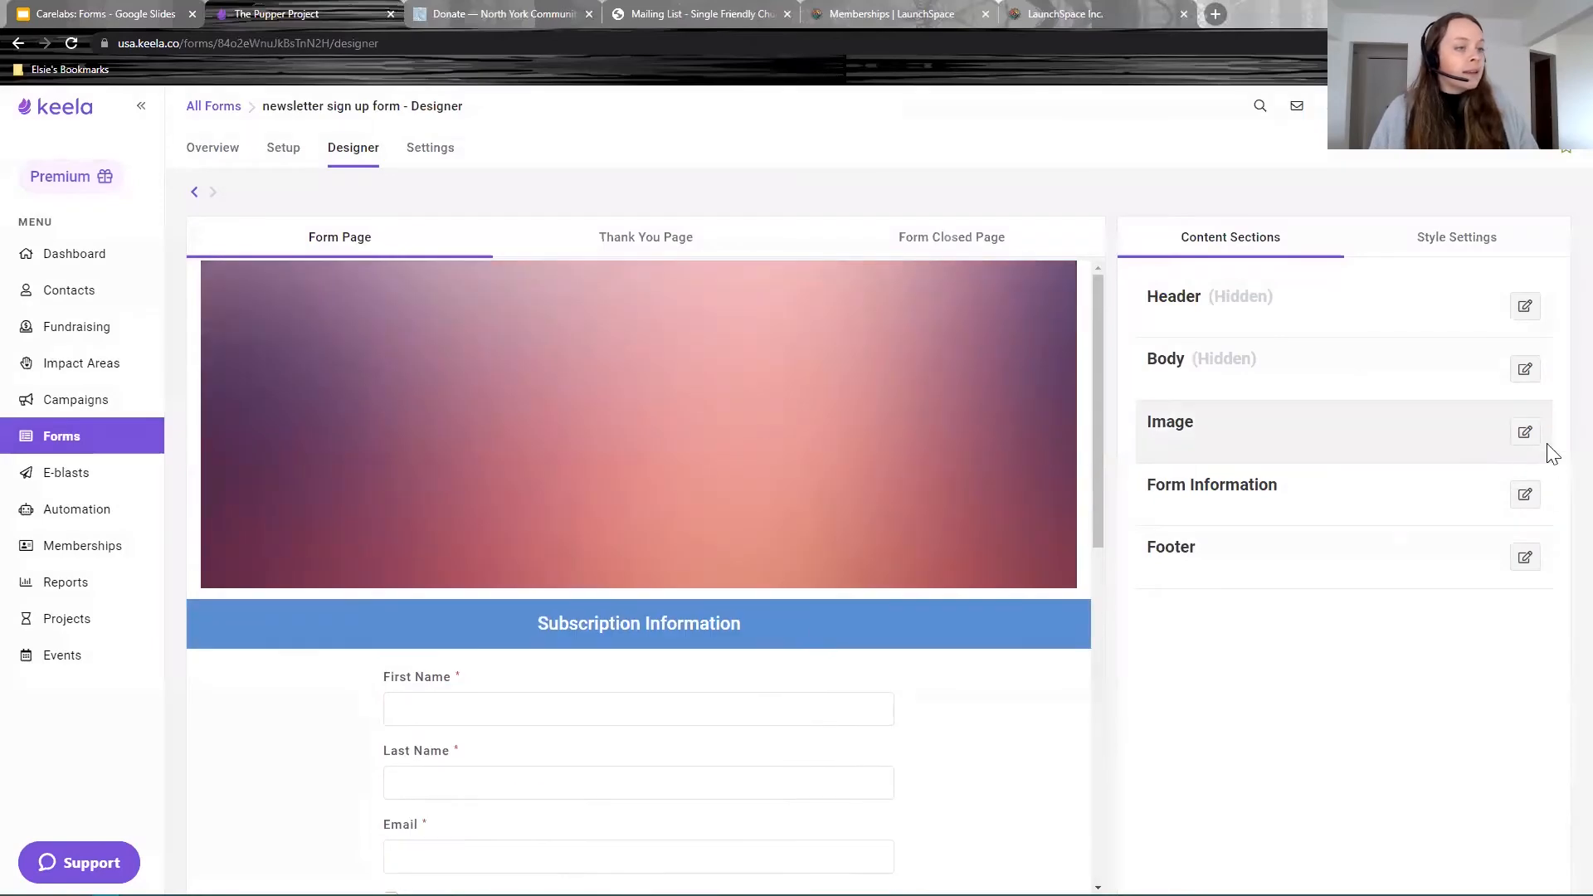
# Step: Hide the Image and Footer content sections by turning off their Display toggles
pyautogui.click(1523, 431)
pyautogui.click(461, 176)
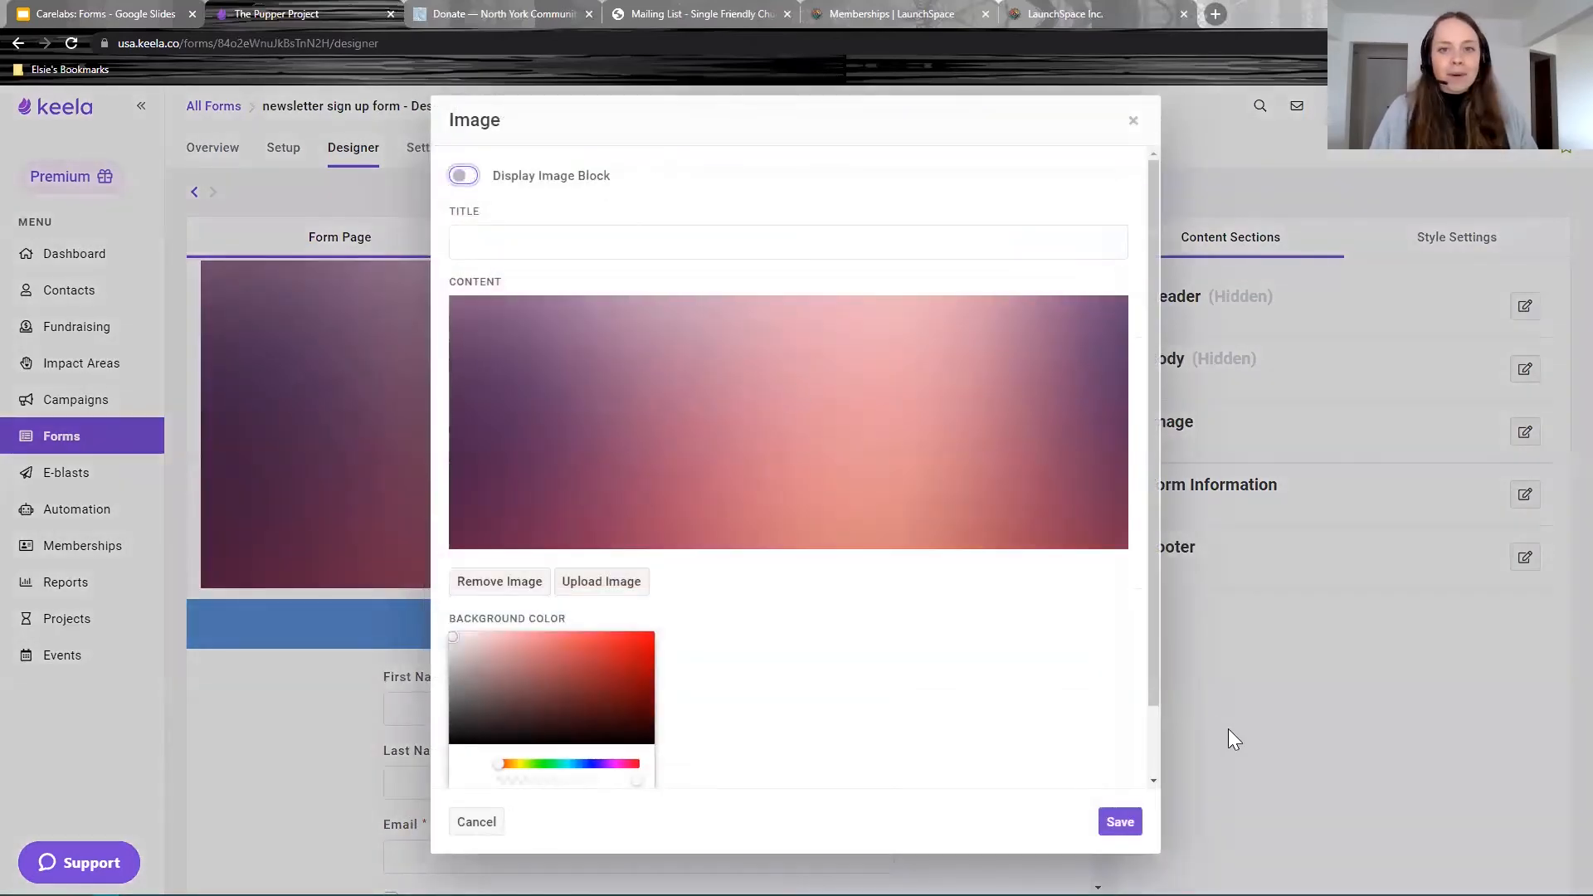
pyautogui.click(1120, 821)
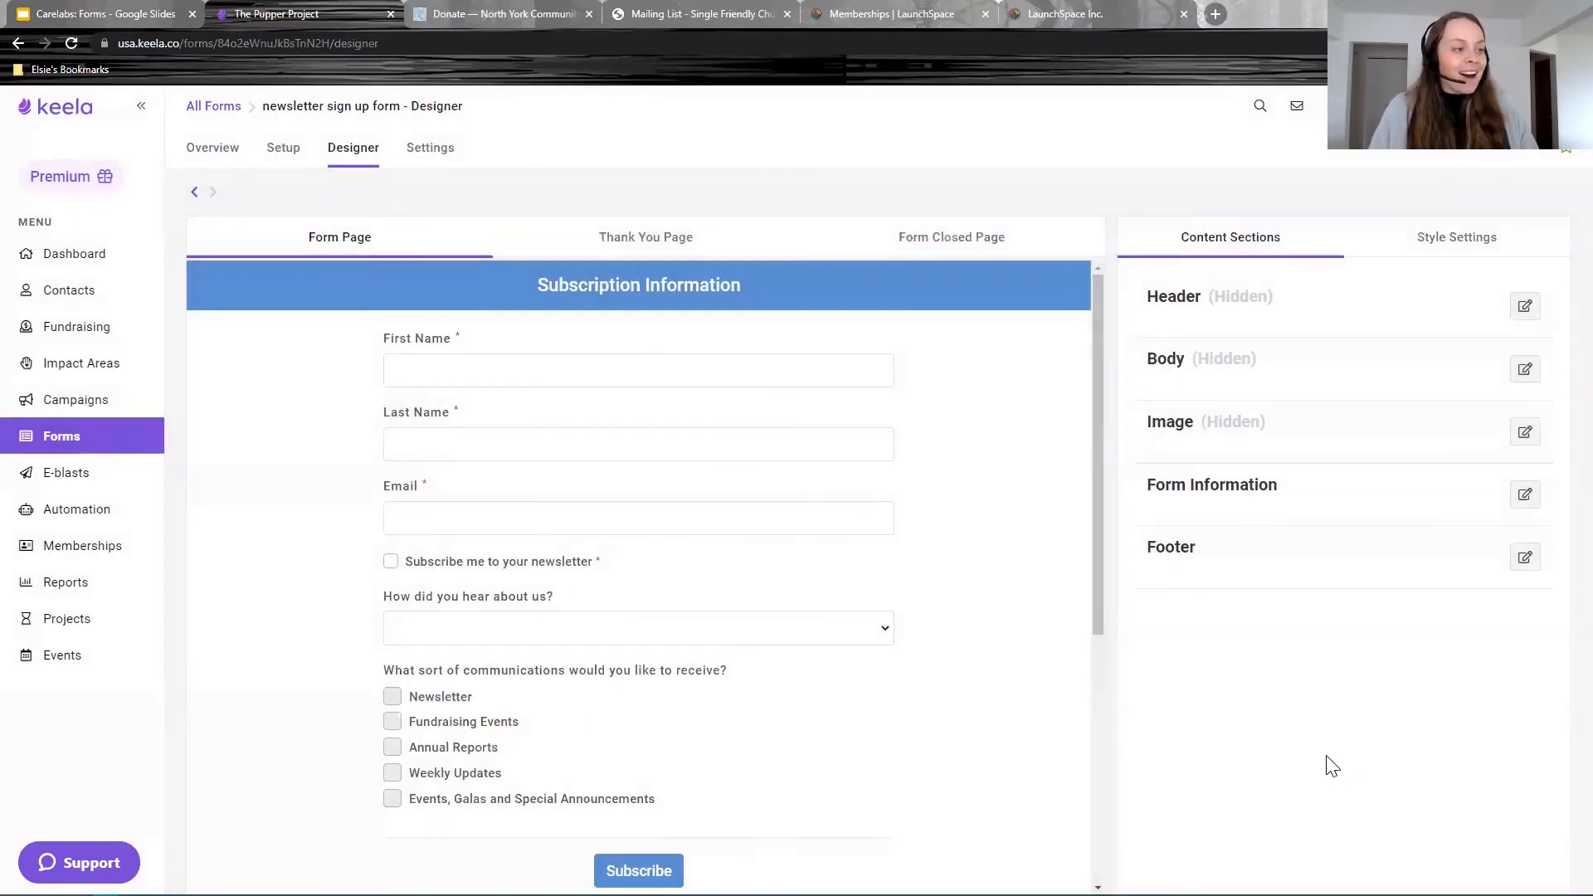
pyautogui.click(1524, 557)
pyautogui.click(462, 176)
pyautogui.click(1120, 821)
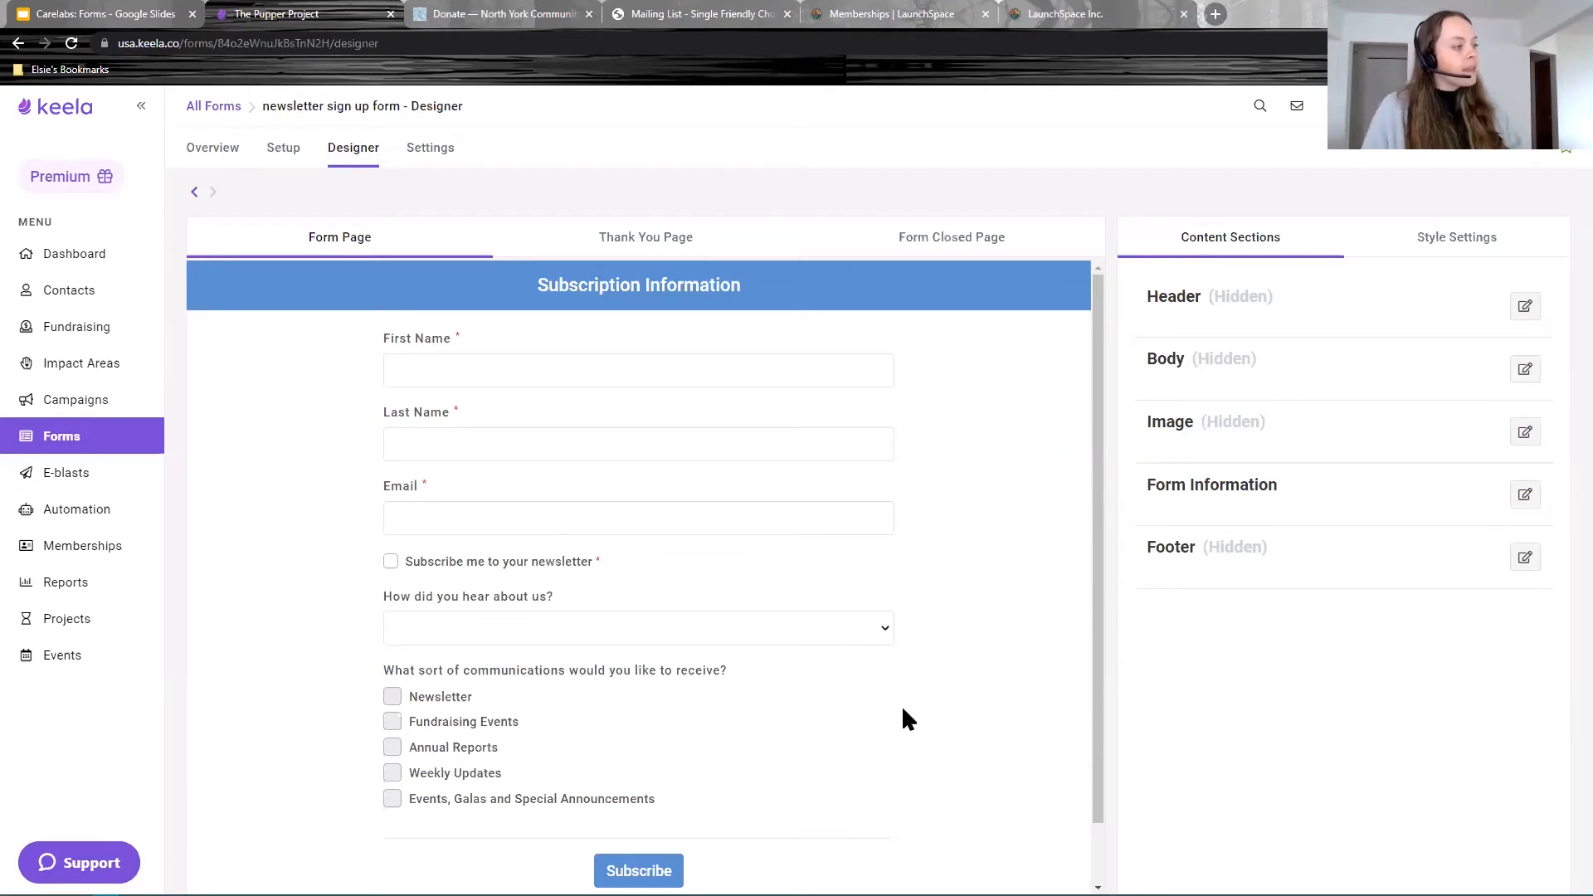
# Step: Answer 'How did you hear about us?' with Flyer or Newspaper in the preview
pyautogui.scroll(-1, 465, 591)
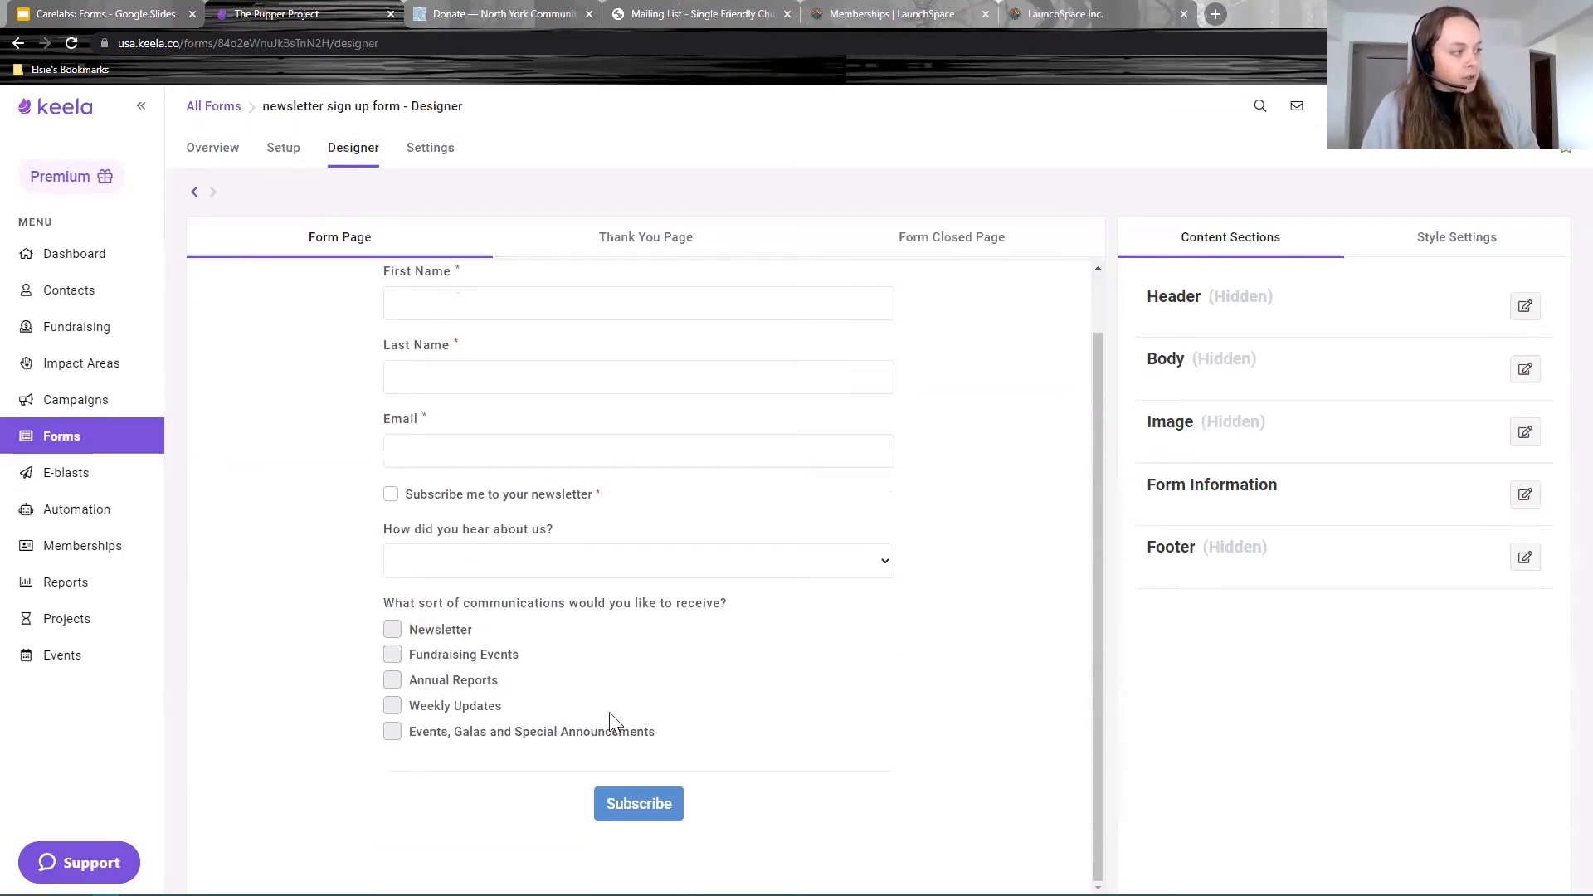
pyautogui.moveTo(369, 540); pyautogui.dragTo(348, 537)
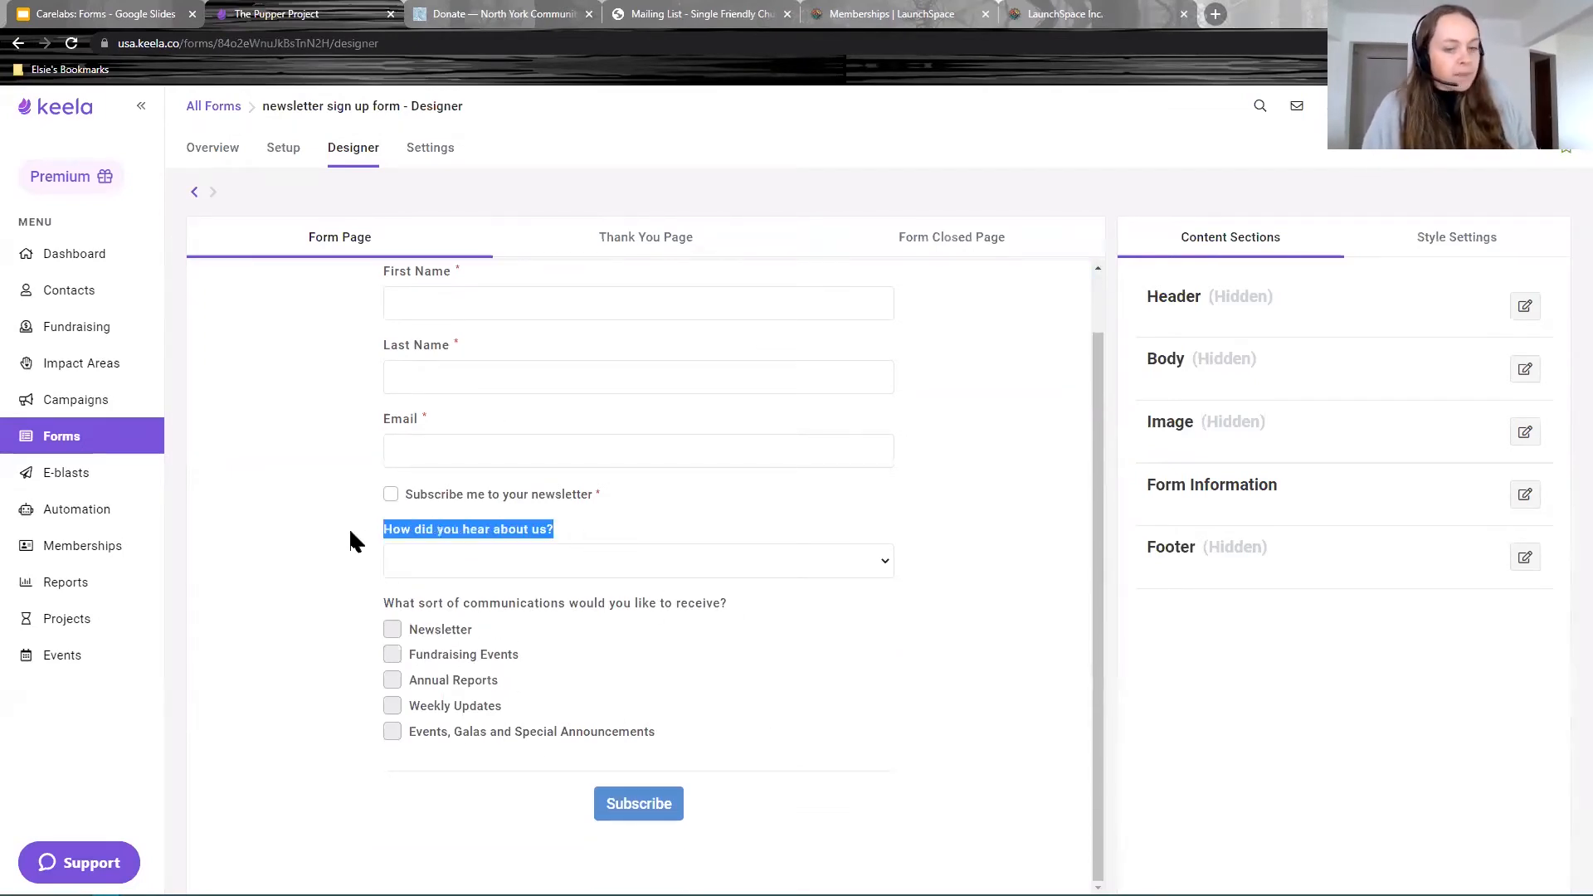
pyautogui.click(726, 566)
pyautogui.click(697, 608)
pyautogui.click(697, 578)
pyautogui.click(674, 627)
pyautogui.click(858, 610)
# Step: Tick Fundraising Events under the communications question in the preview
pyautogui.moveTo(730, 610); pyautogui.dragTo(375, 602)
pyautogui.click(764, 669)
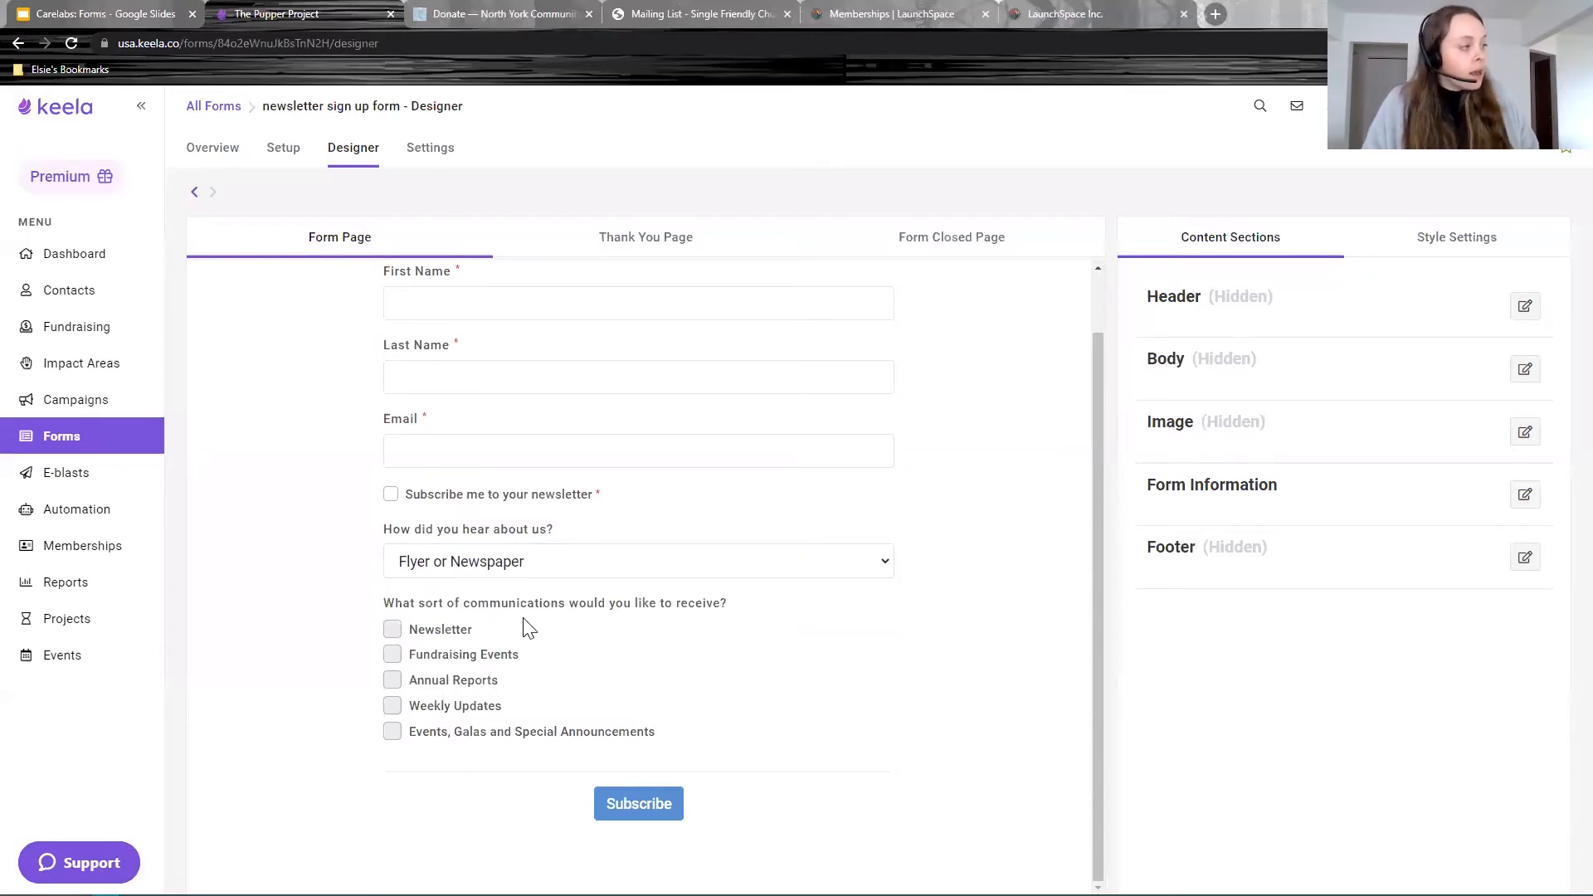
pyautogui.click(392, 657)
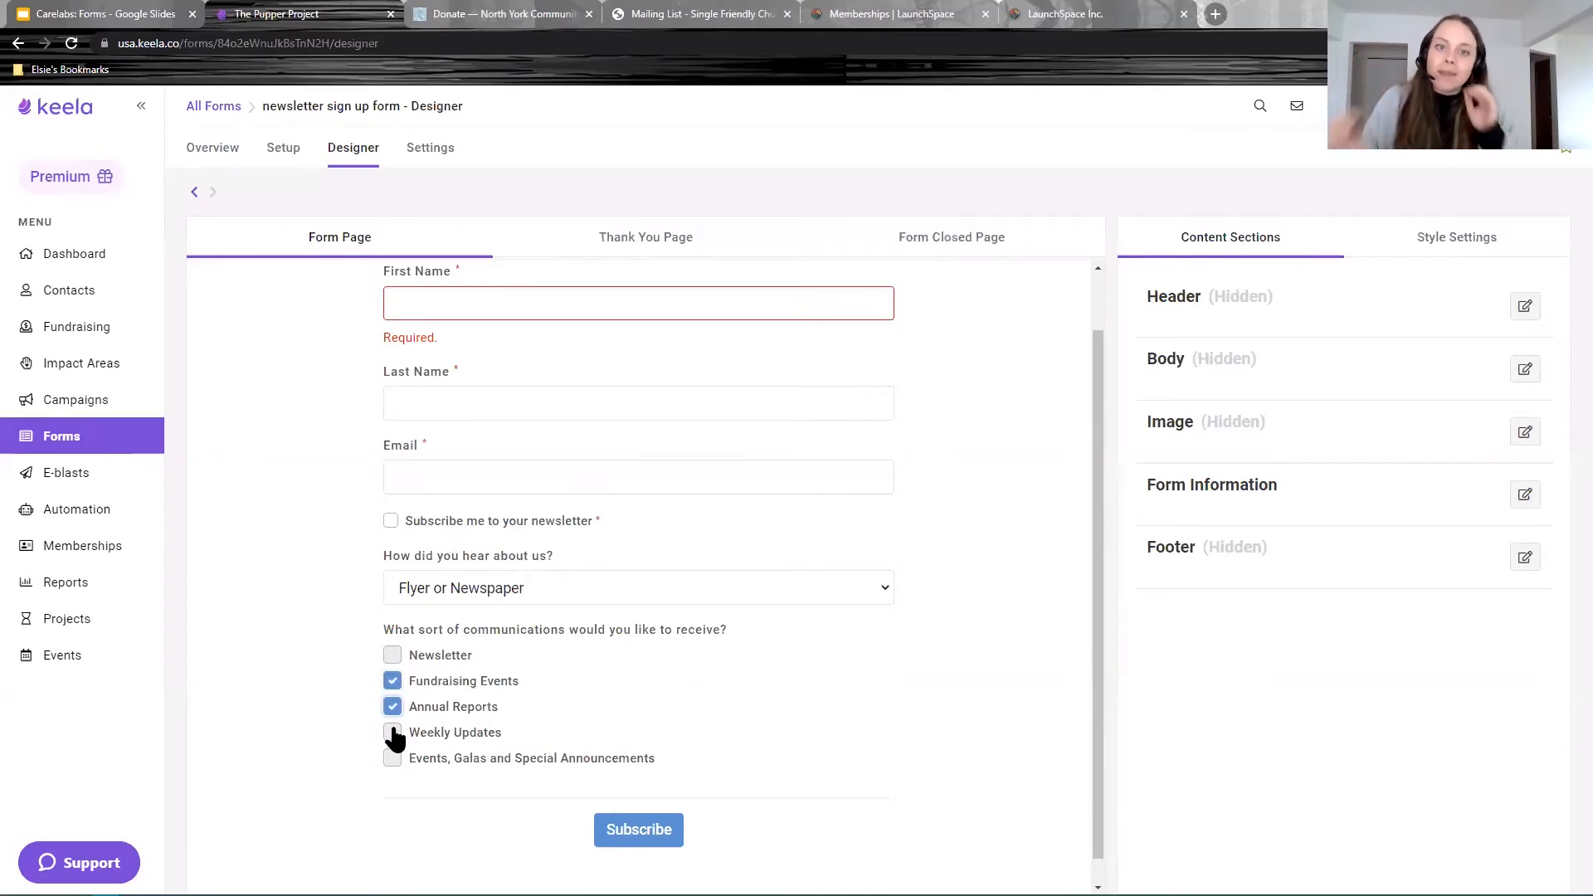
pyautogui.scroll(2, 581, 614)
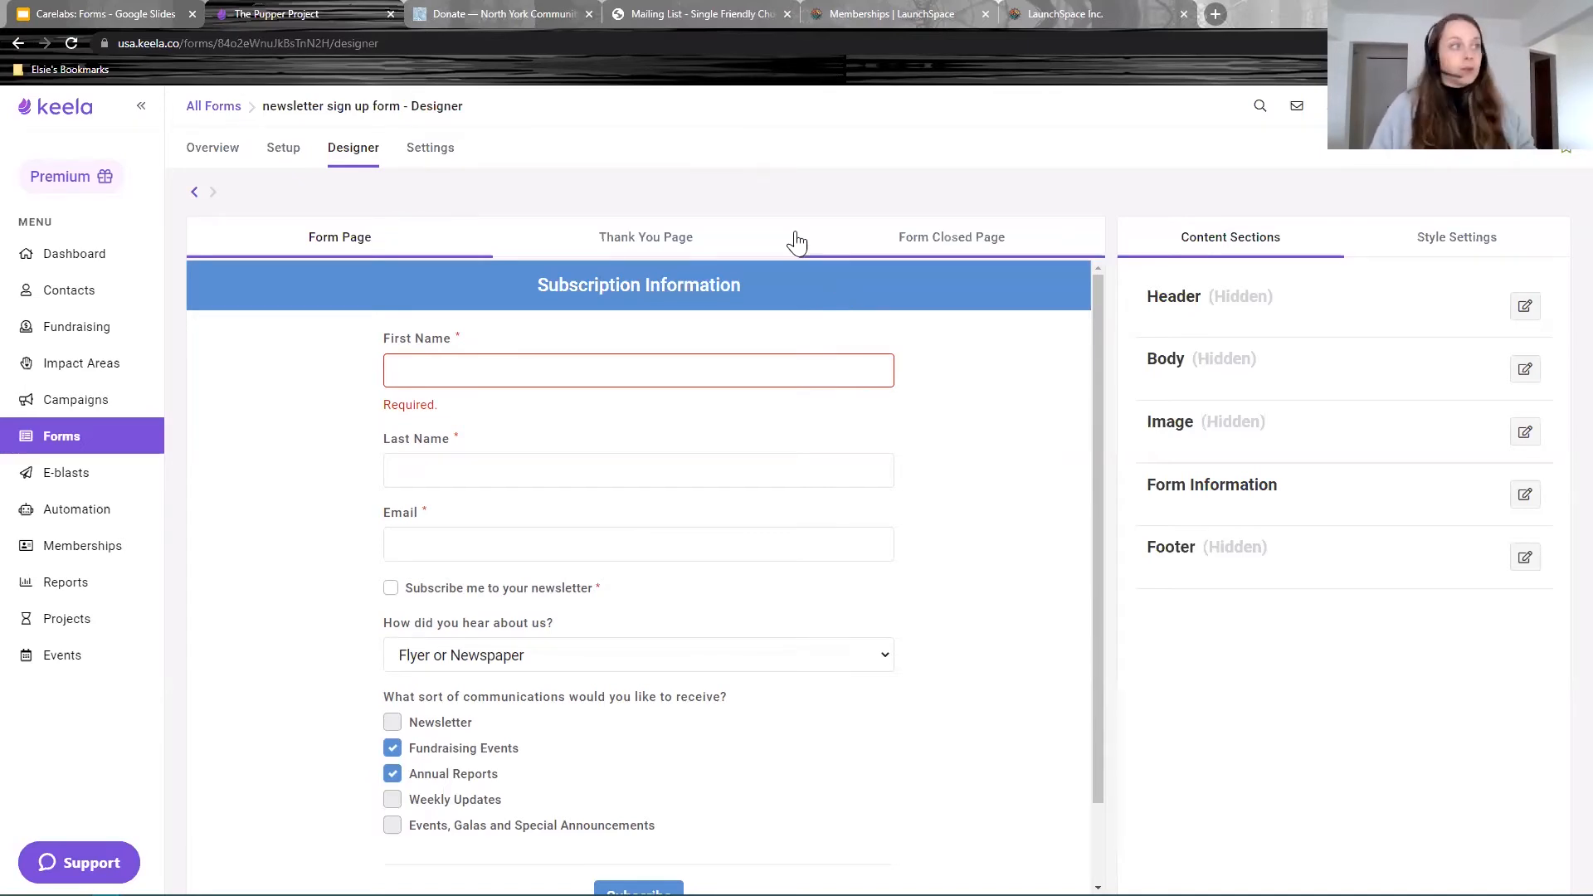
# Step: Publish the newsletter sign up form from its Settings page
pyautogui.click(434, 156)
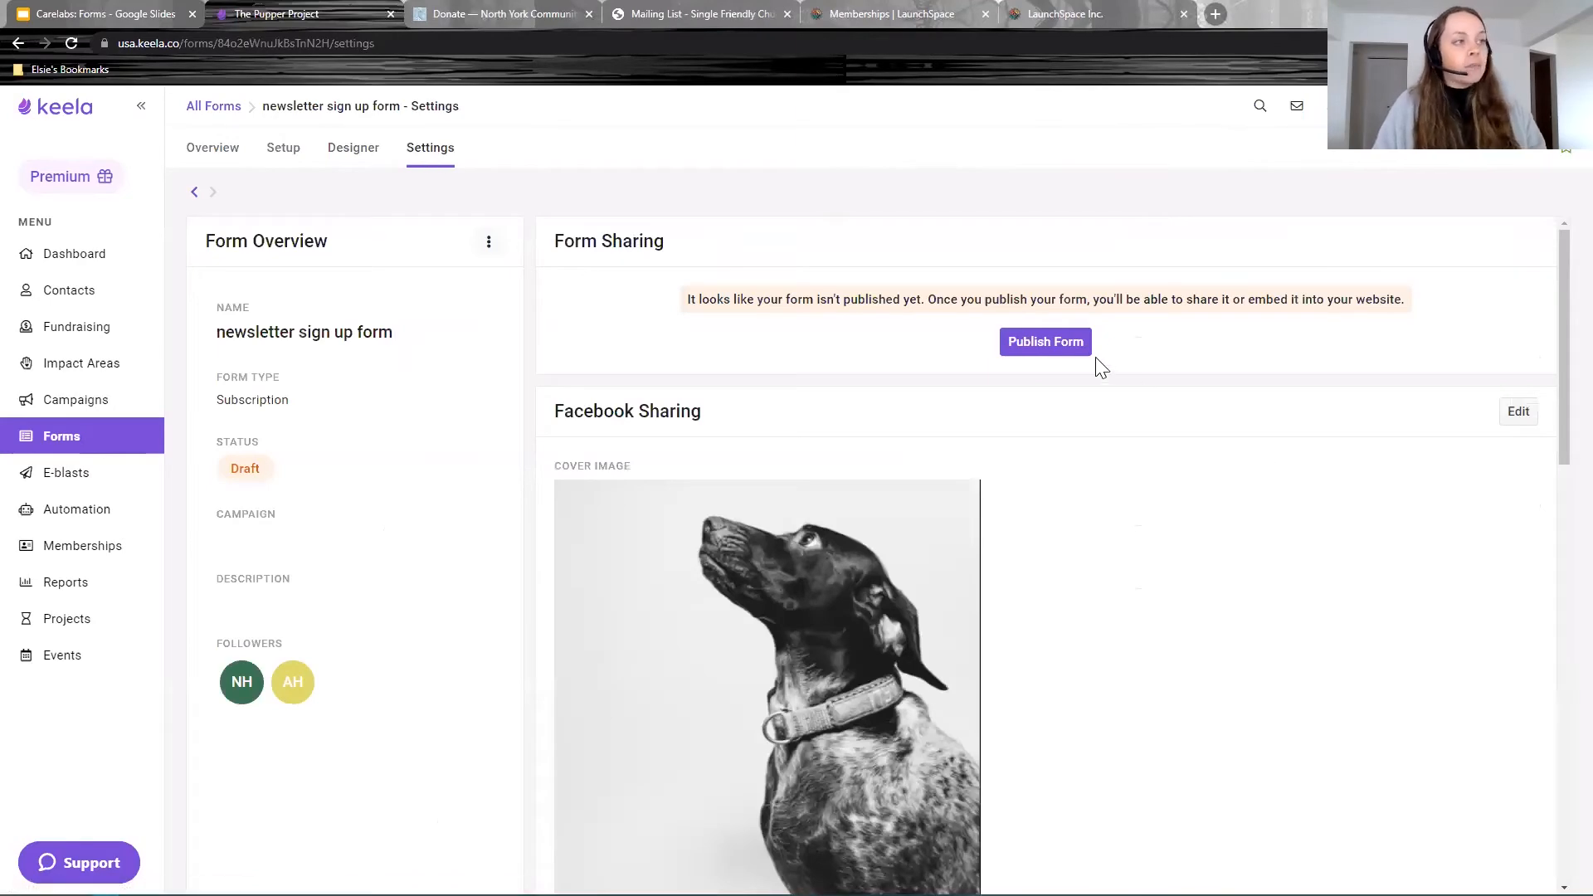
pyautogui.click(1052, 340)
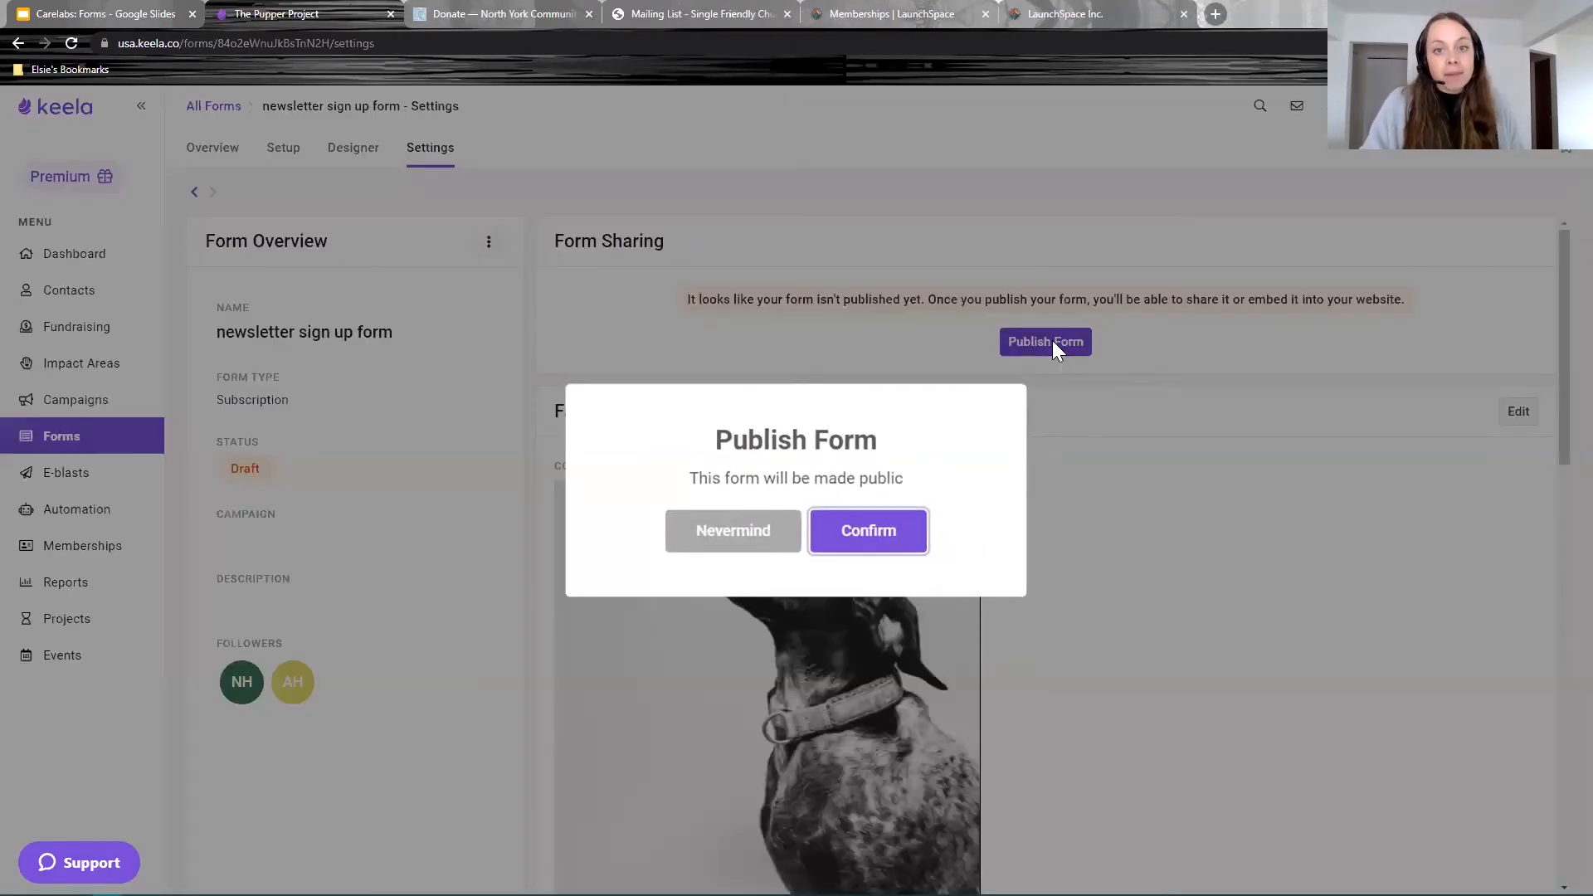
pyautogui.click(844, 531)
# Step: Review the newly available Public Link and QR Code sharing options
pyautogui.moveTo(647, 299); pyautogui.dragTo(562, 320)
pyautogui.moveTo(639, 432); pyautogui.dragTo(554, 432)
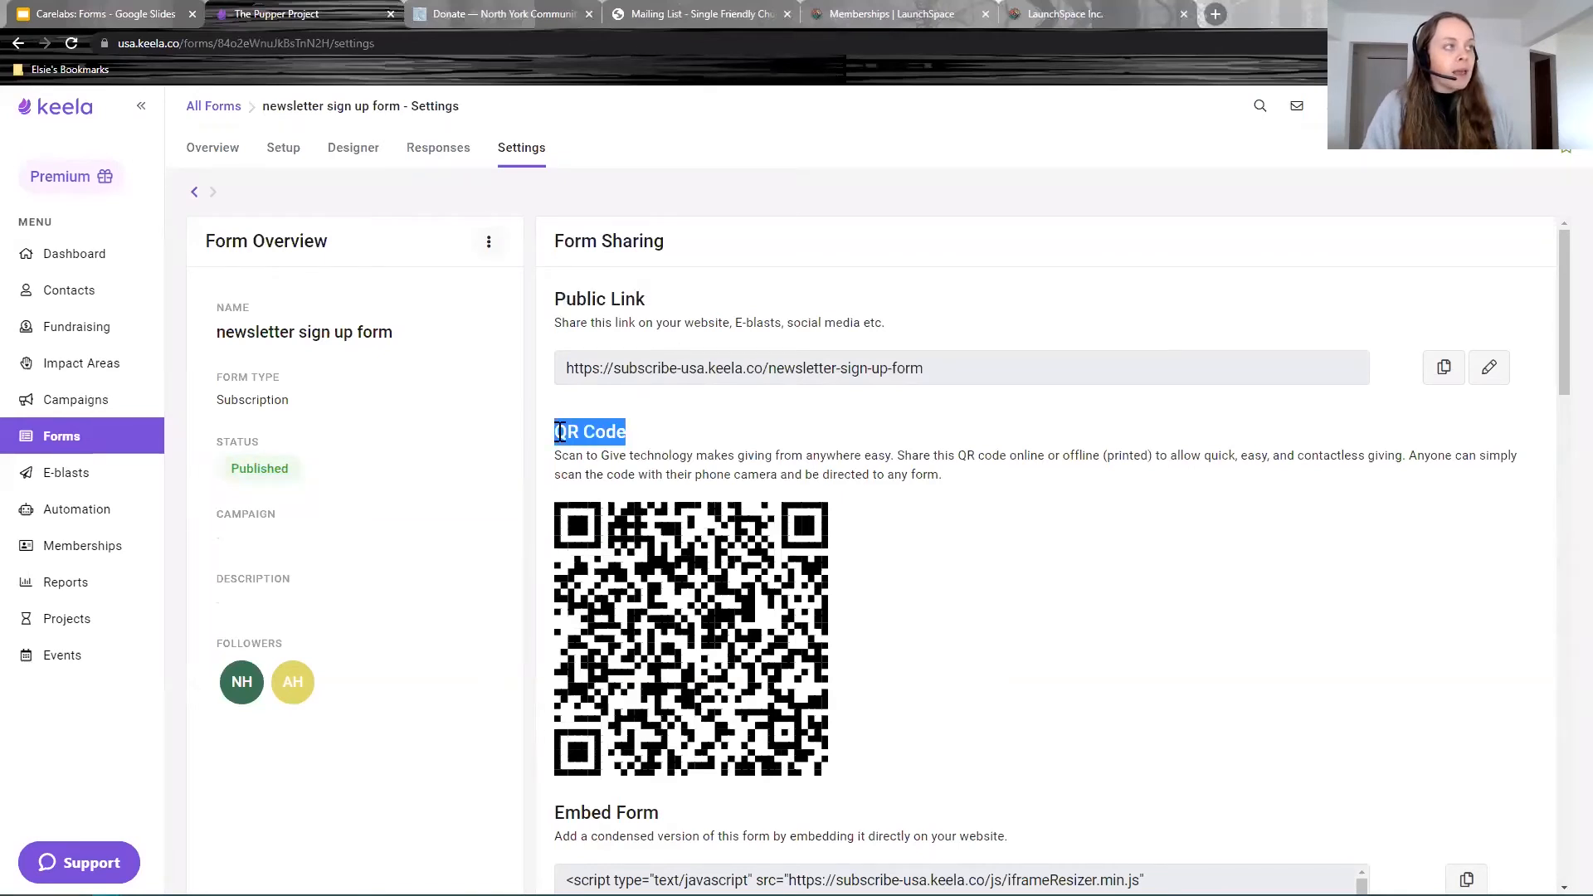
pyautogui.click(1326, 690)
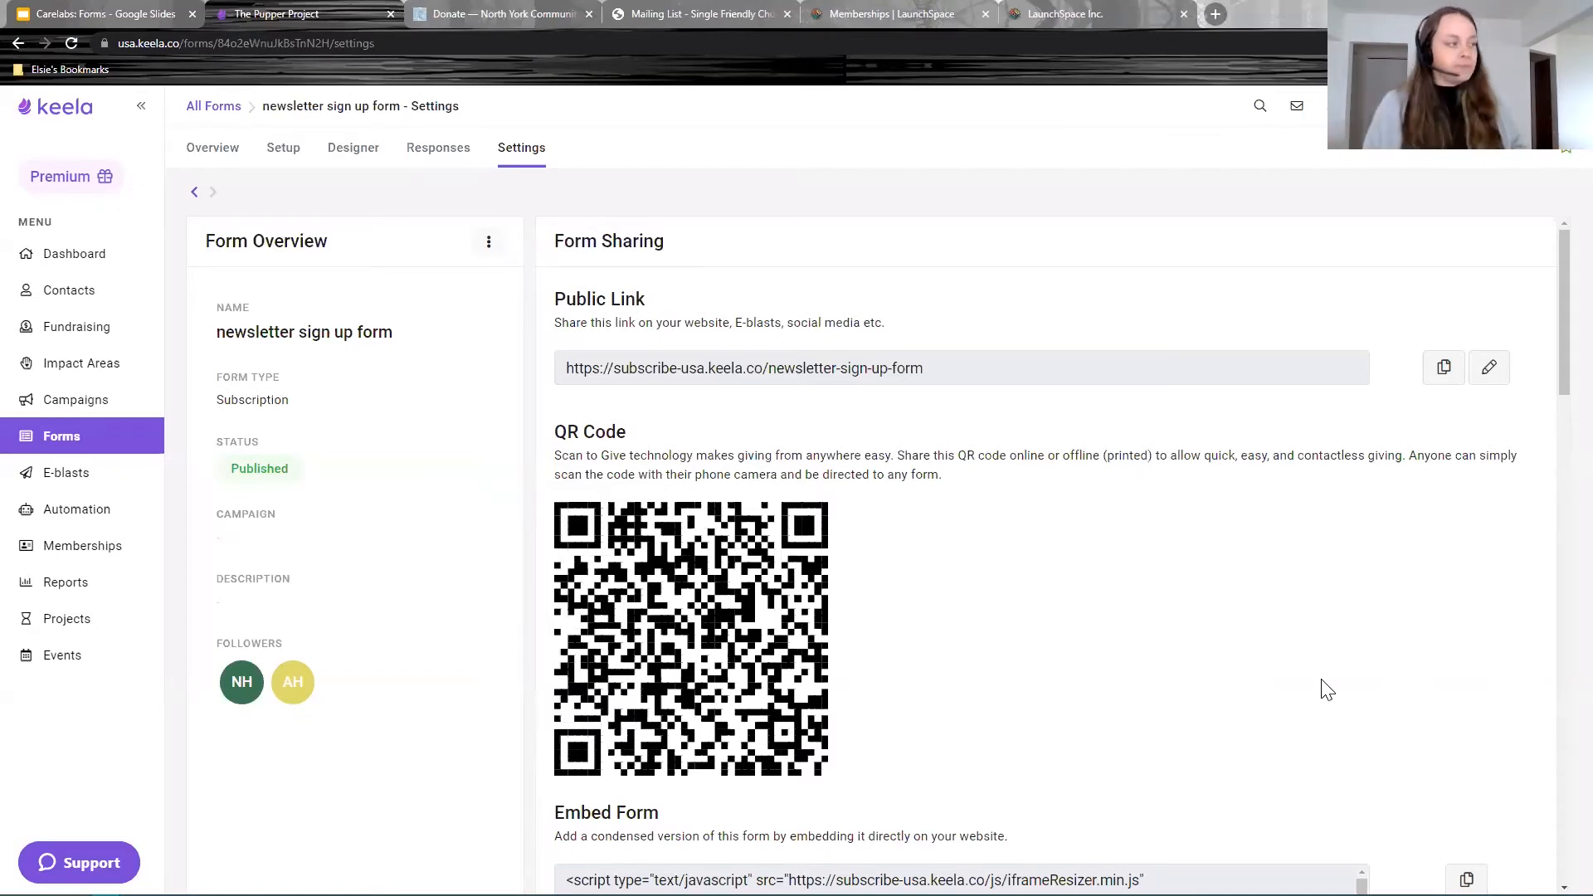
pyautogui.moveTo(647, 298); pyautogui.dragTo(555, 300)
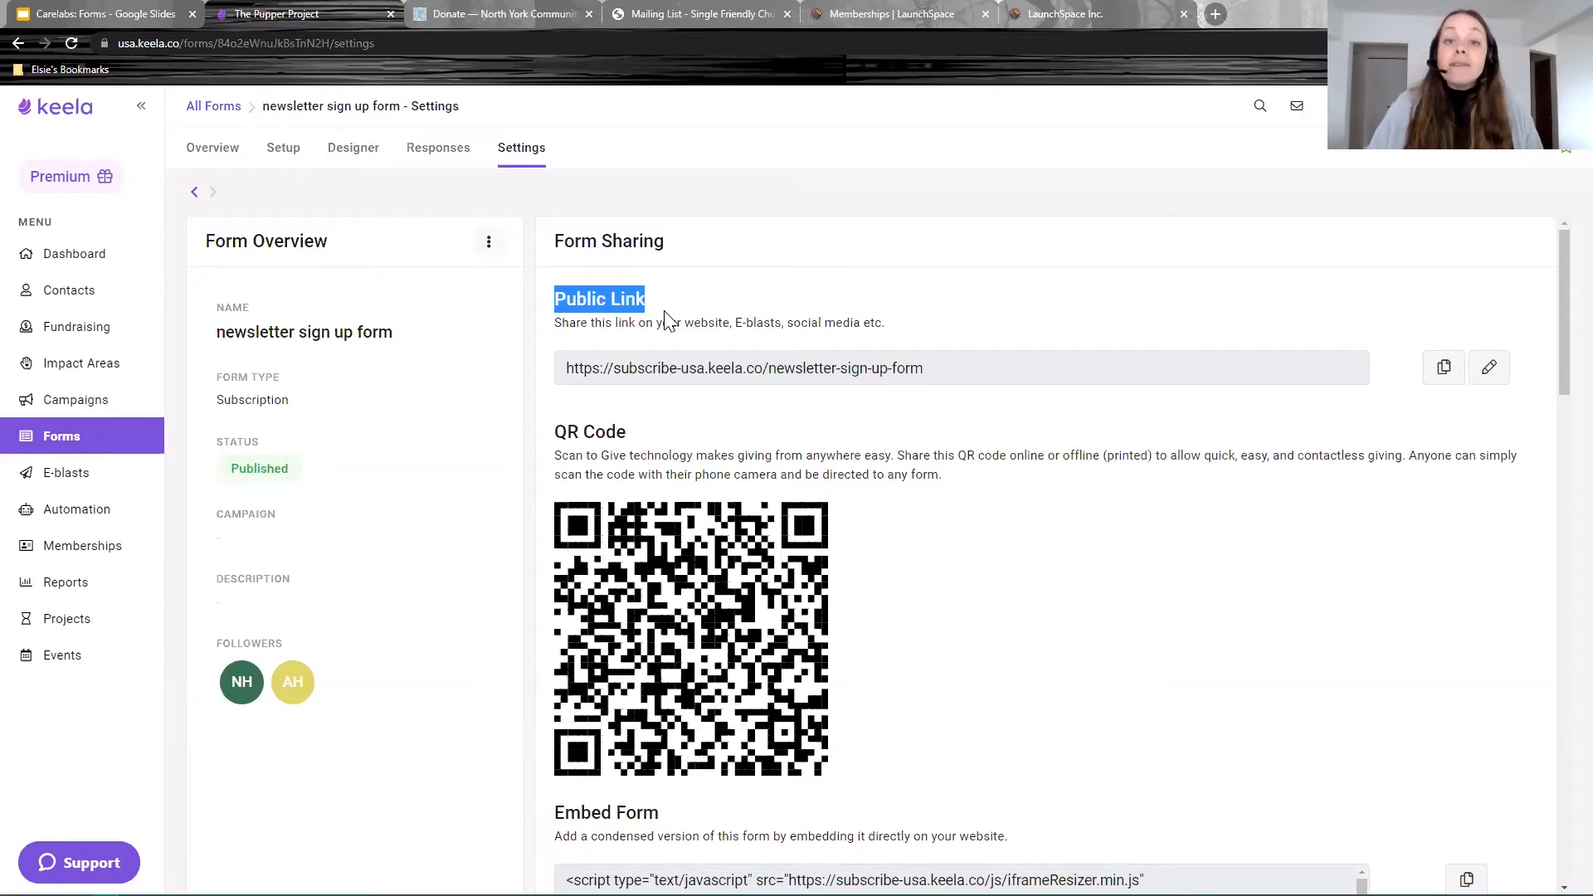
pyautogui.click(912, 14)
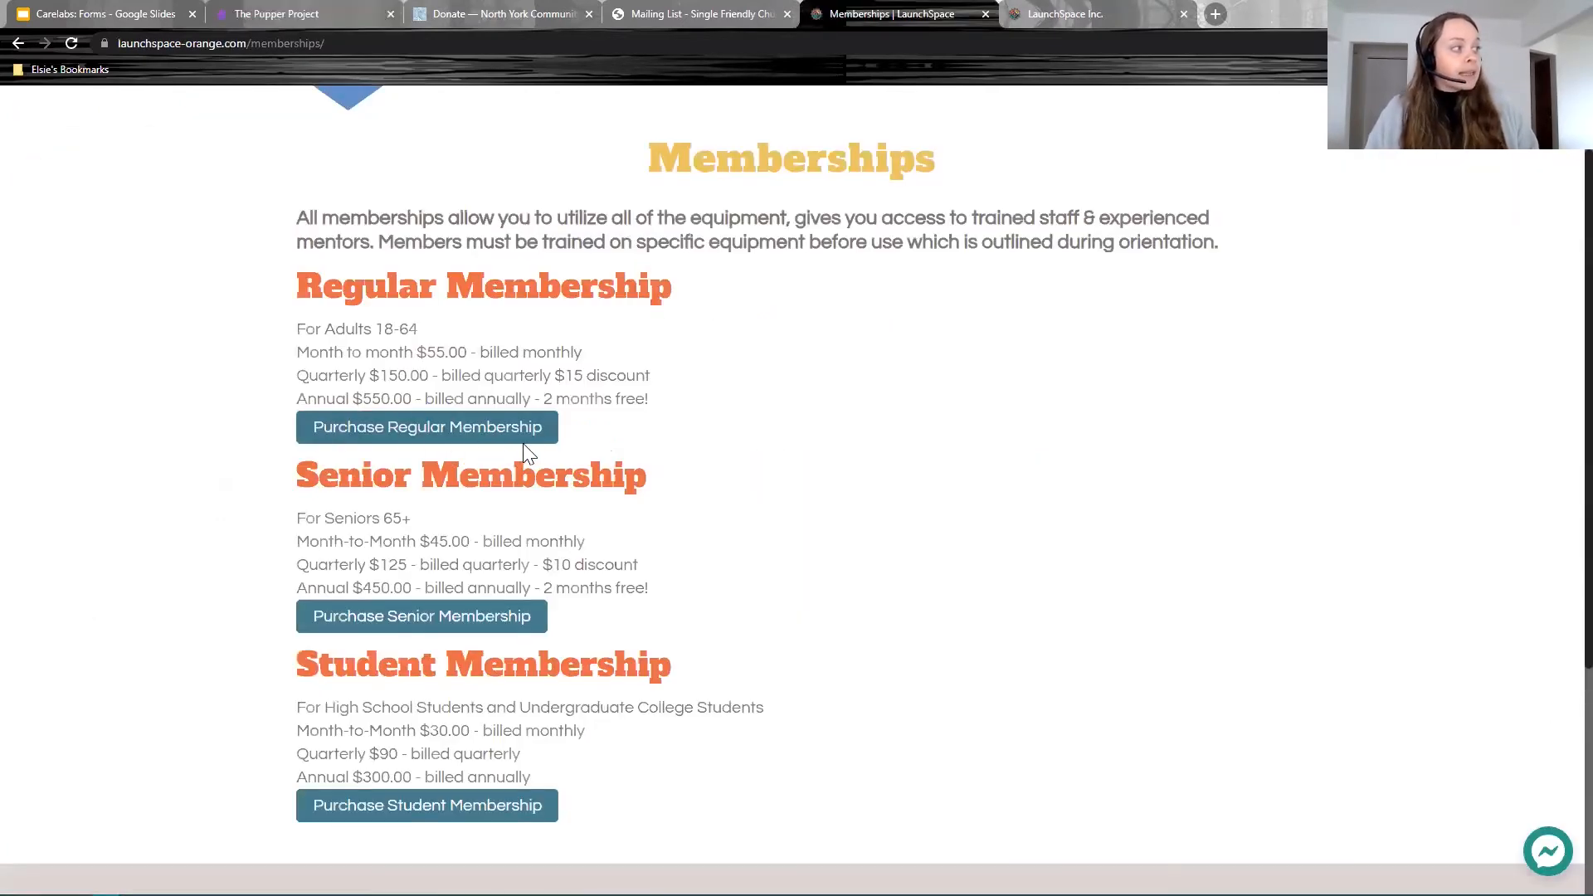
# Step: Open LaunchSpace's Regular Membership signup page, then return to the Keela form settings
pyautogui.click(402, 431)
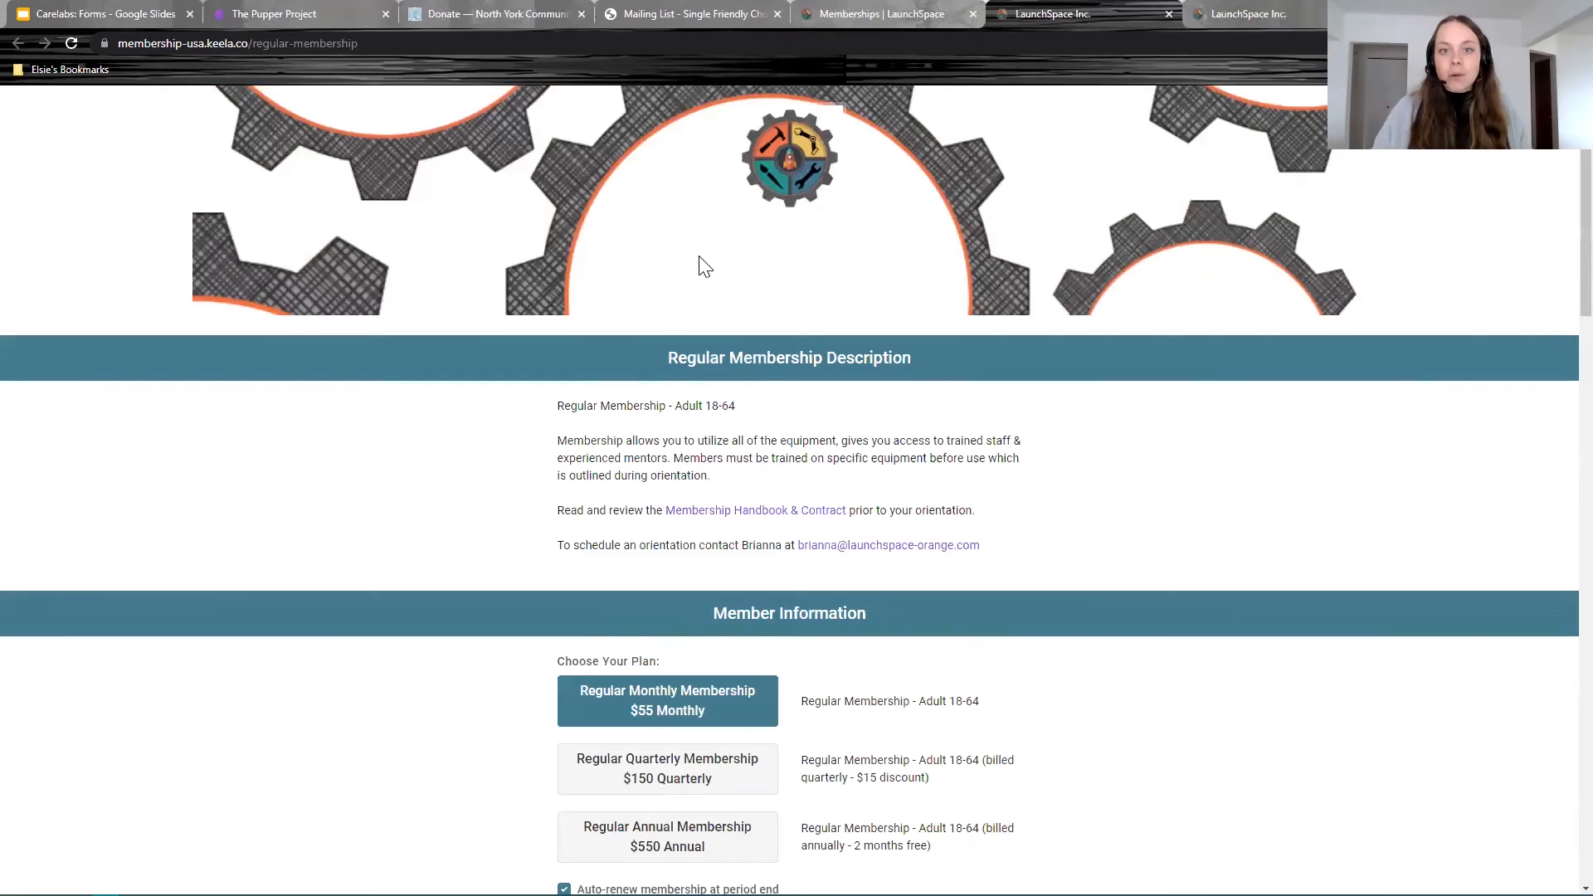
pyautogui.click(361, 12)
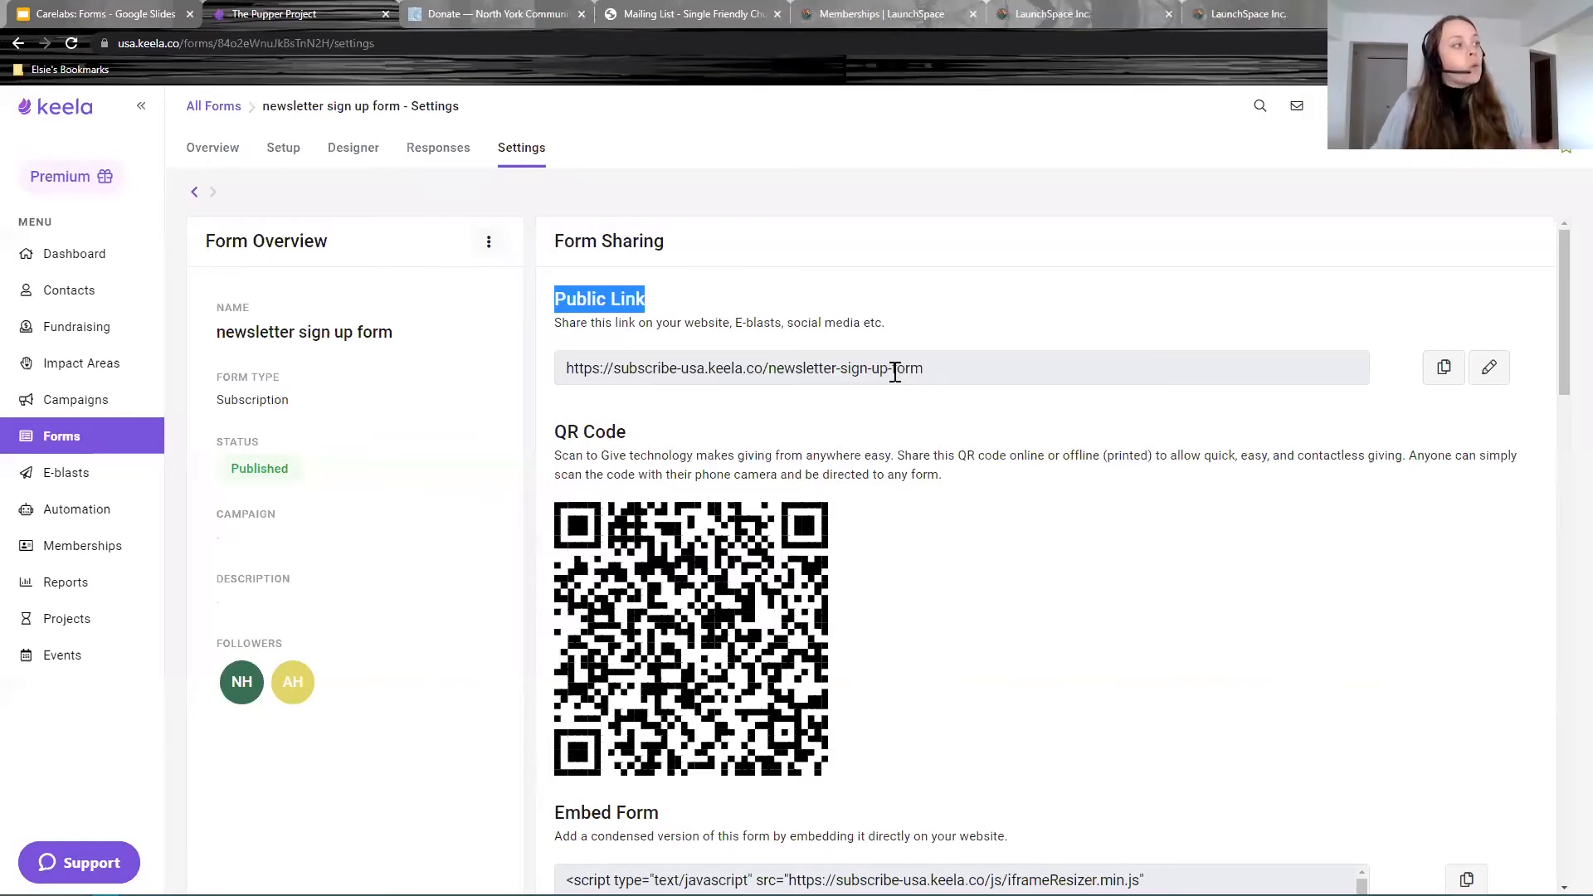
# Step: Copy the form's public link and load it in a new browser tab
pyautogui.moveTo(962, 367); pyautogui.dragTo(534, 385)
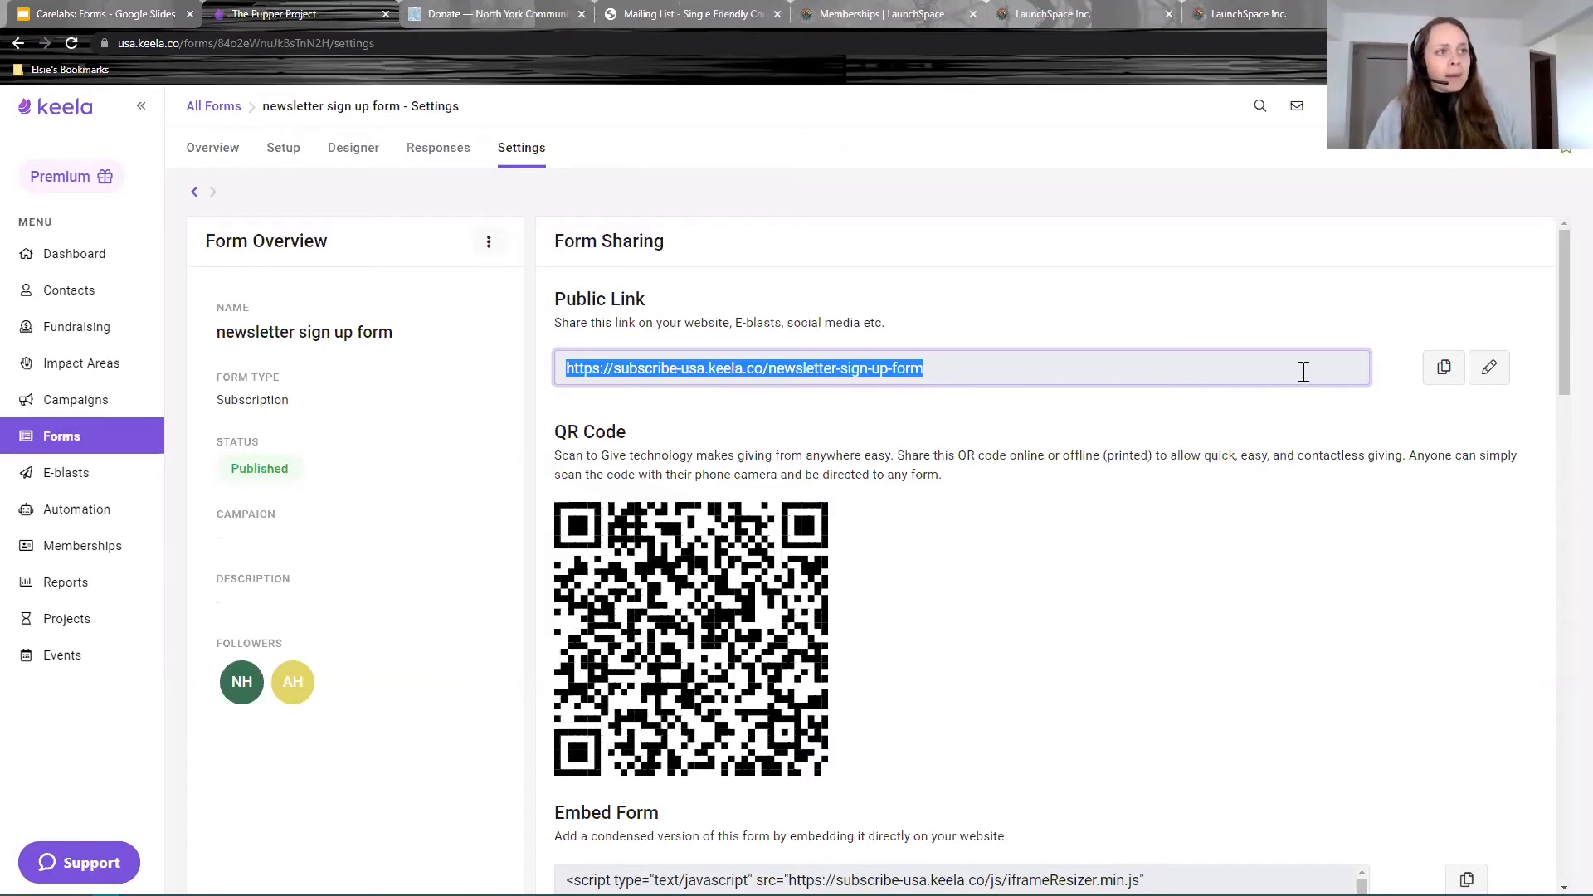
pyautogui.click(1442, 373)
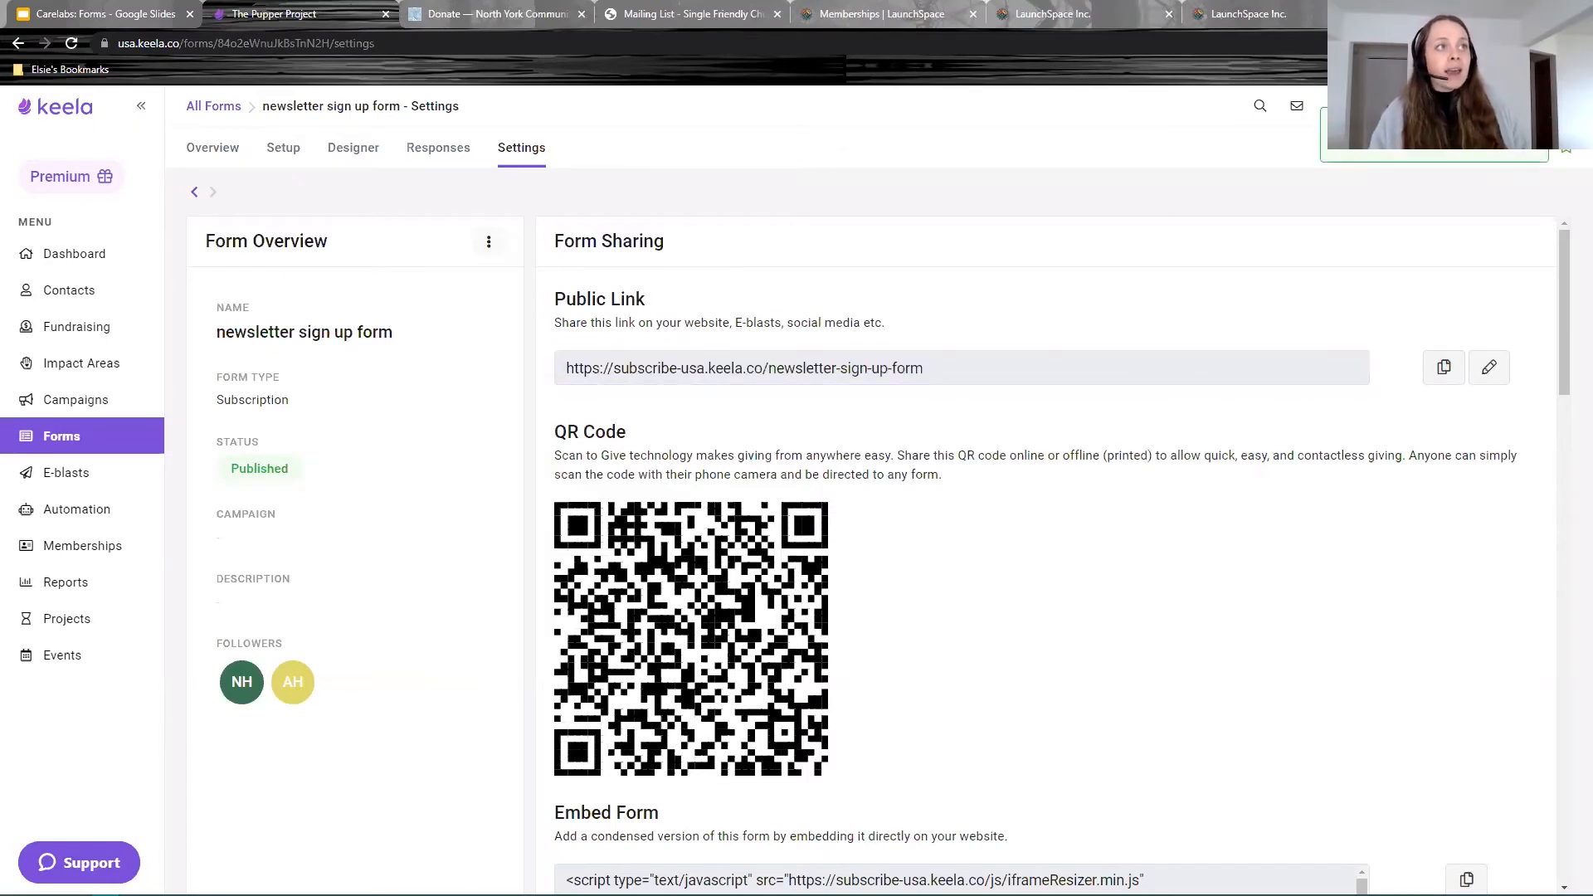
pyautogui.hotkey('ctrl', 't')
pyautogui.hotkey('ctrl', 'v')
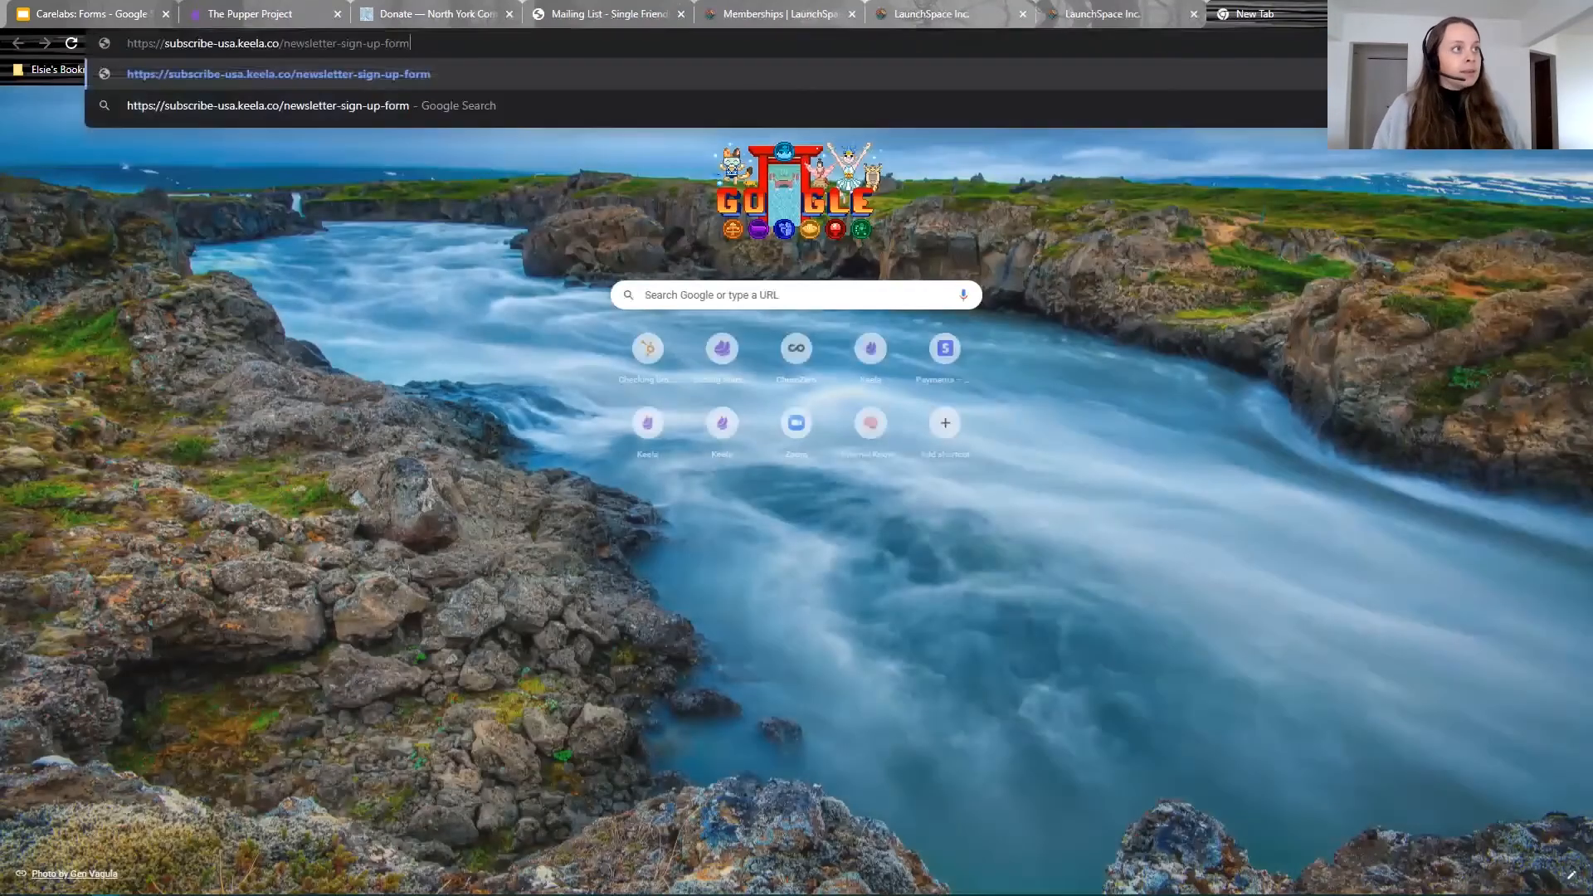
pyautogui.press('Return')
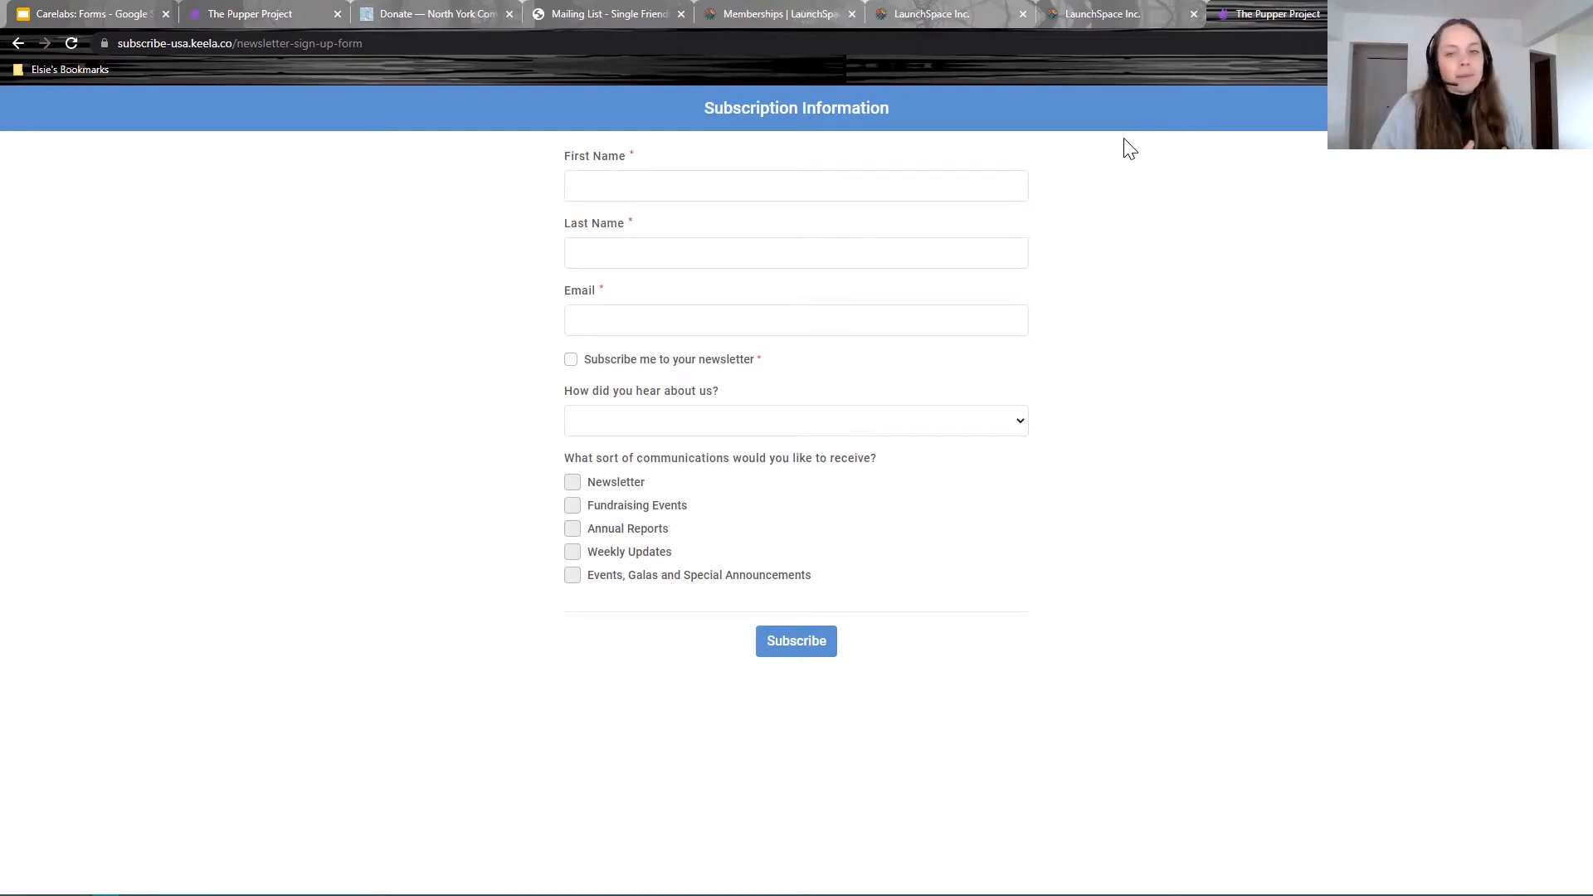
# Step: Return to the form's Settings page and point out the QR Code section
pyautogui.click(244, 15)
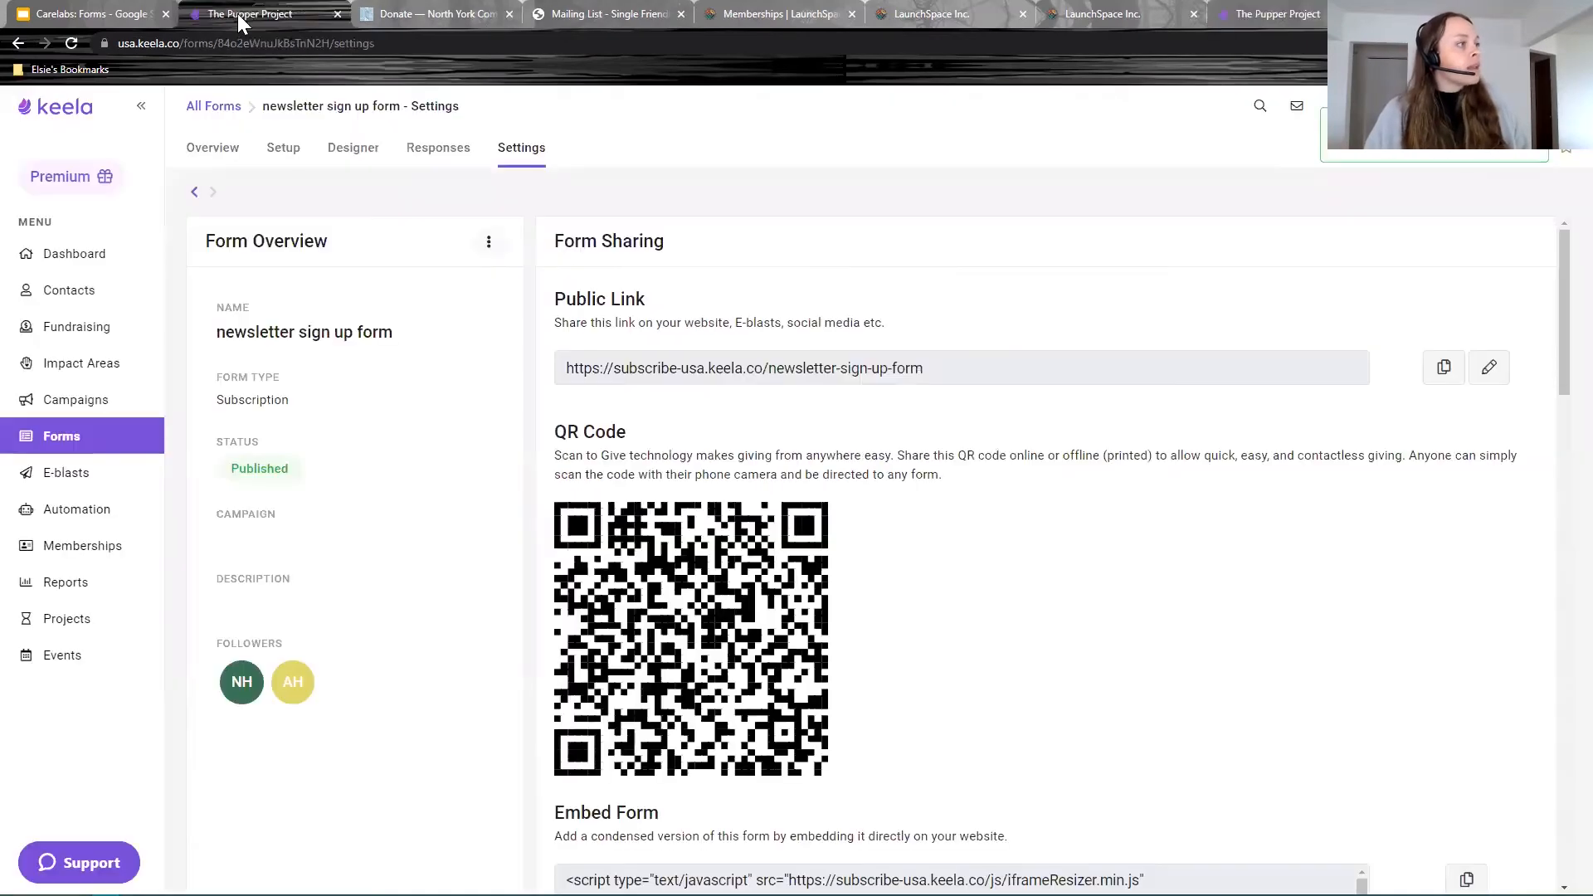
pyautogui.moveTo(643, 439); pyautogui.dragTo(552, 439)
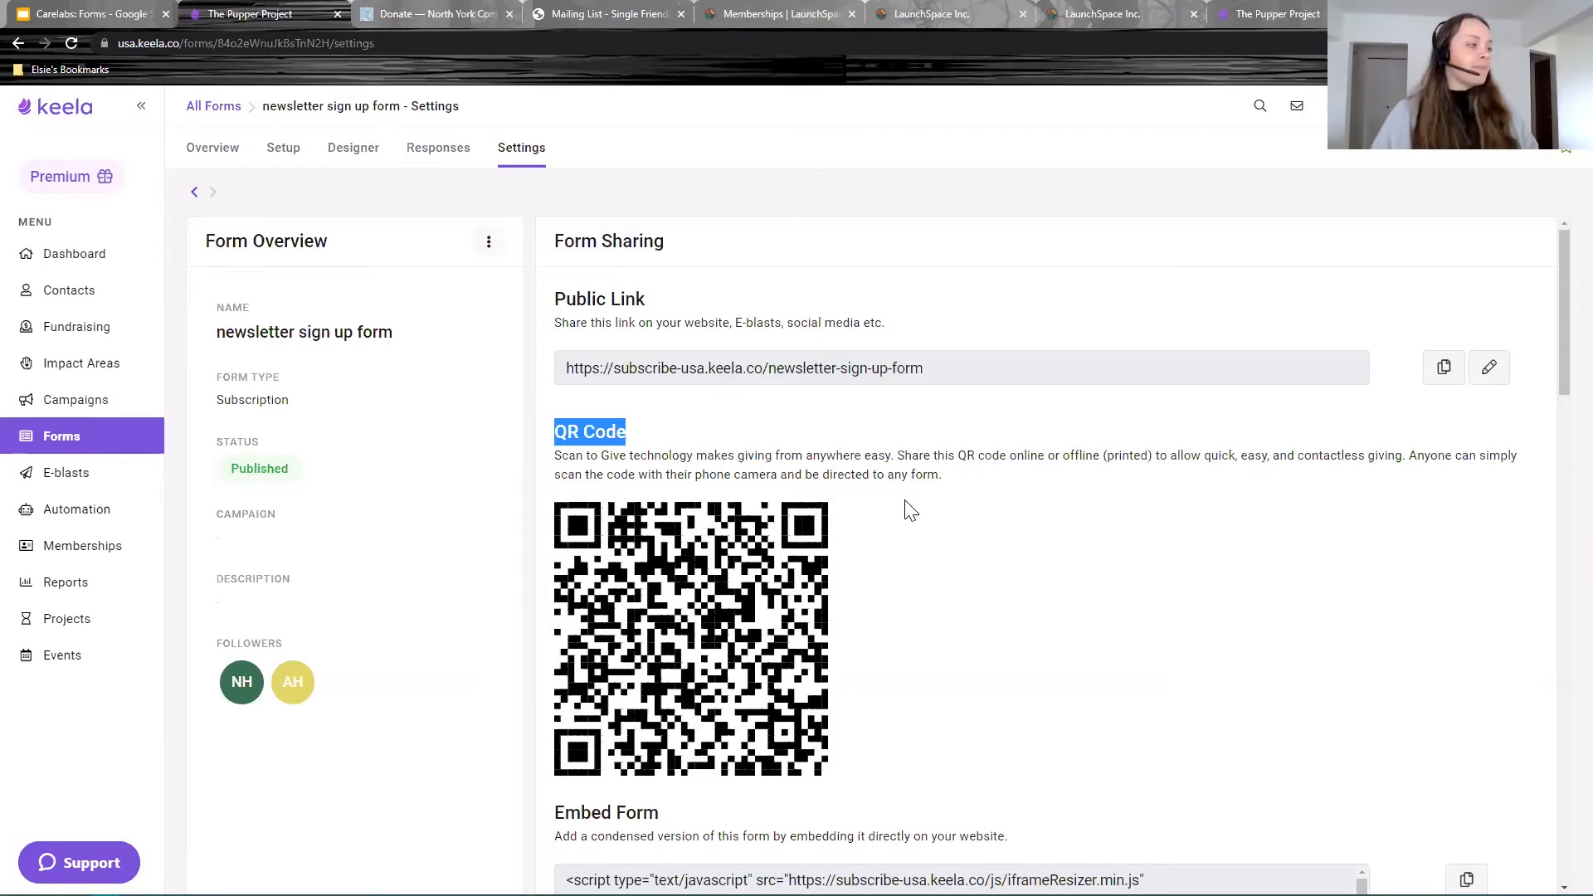
# Step: Scroll to the Embed Form section and copy the form's embed code
pyautogui.scroll(-3, 904, 508)
pyautogui.scroll(-2, 644, 545)
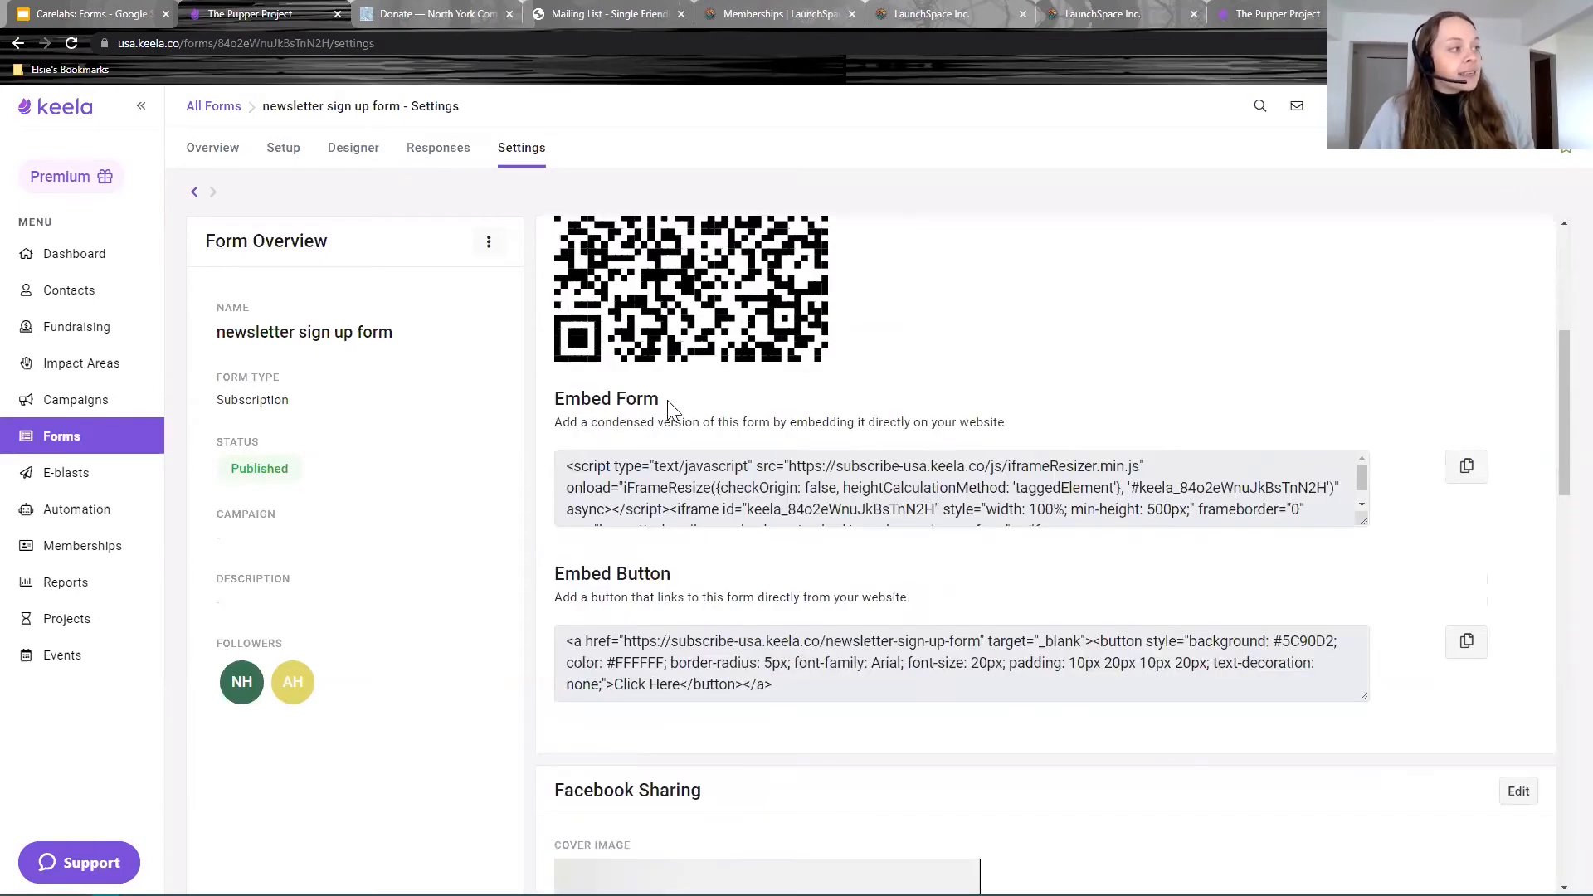
pyautogui.moveTo(664, 400); pyautogui.dragTo(554, 400)
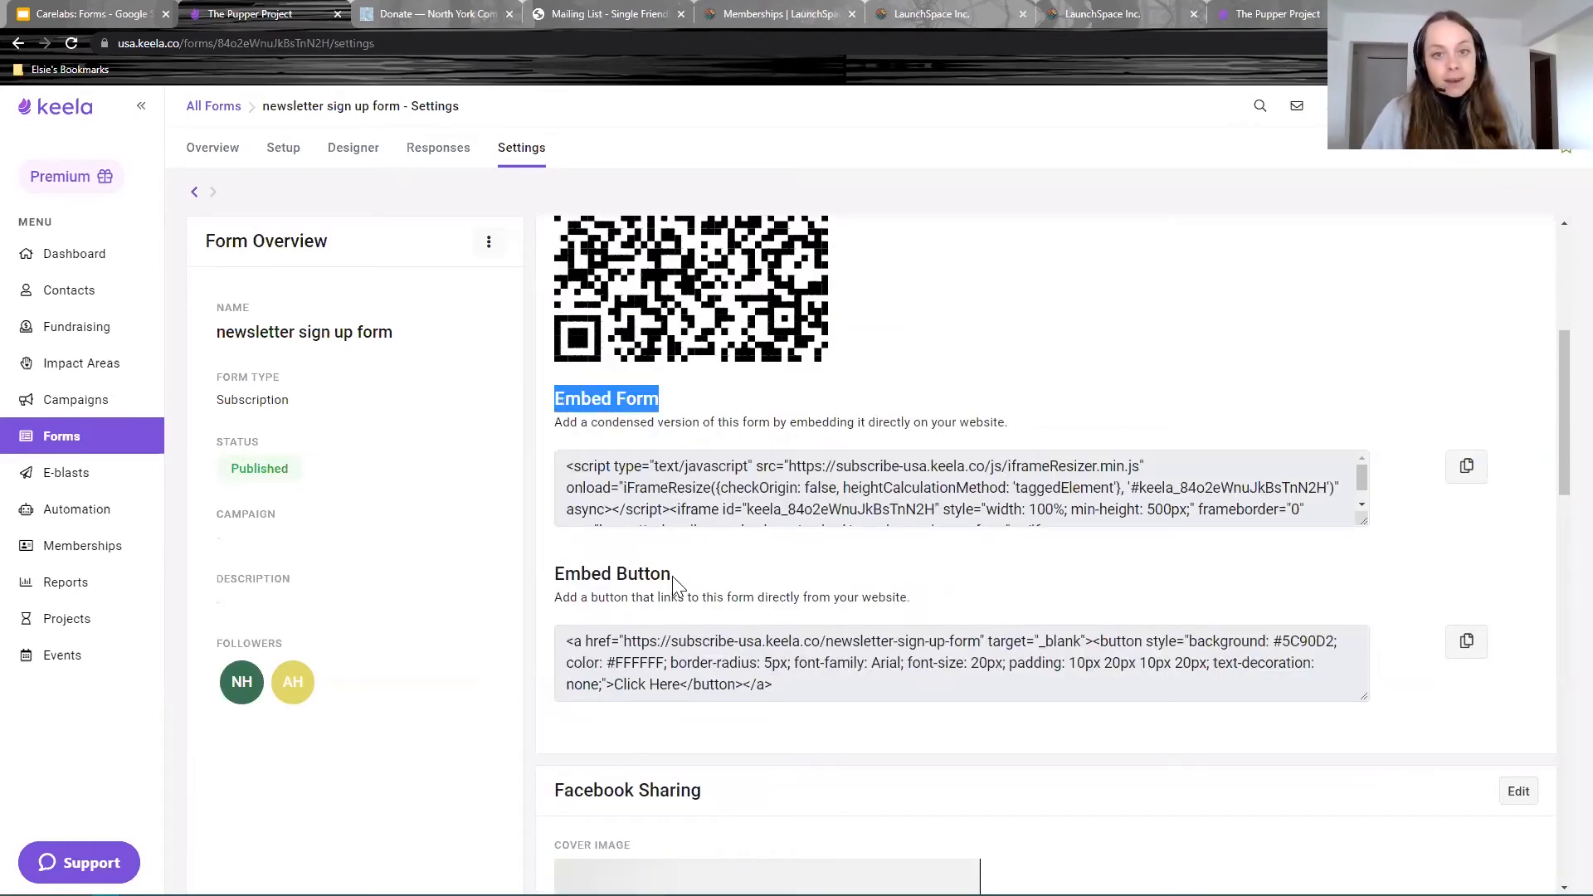
pyautogui.click(673, 410)
pyautogui.moveTo(672, 403); pyautogui.dragTo(515, 409)
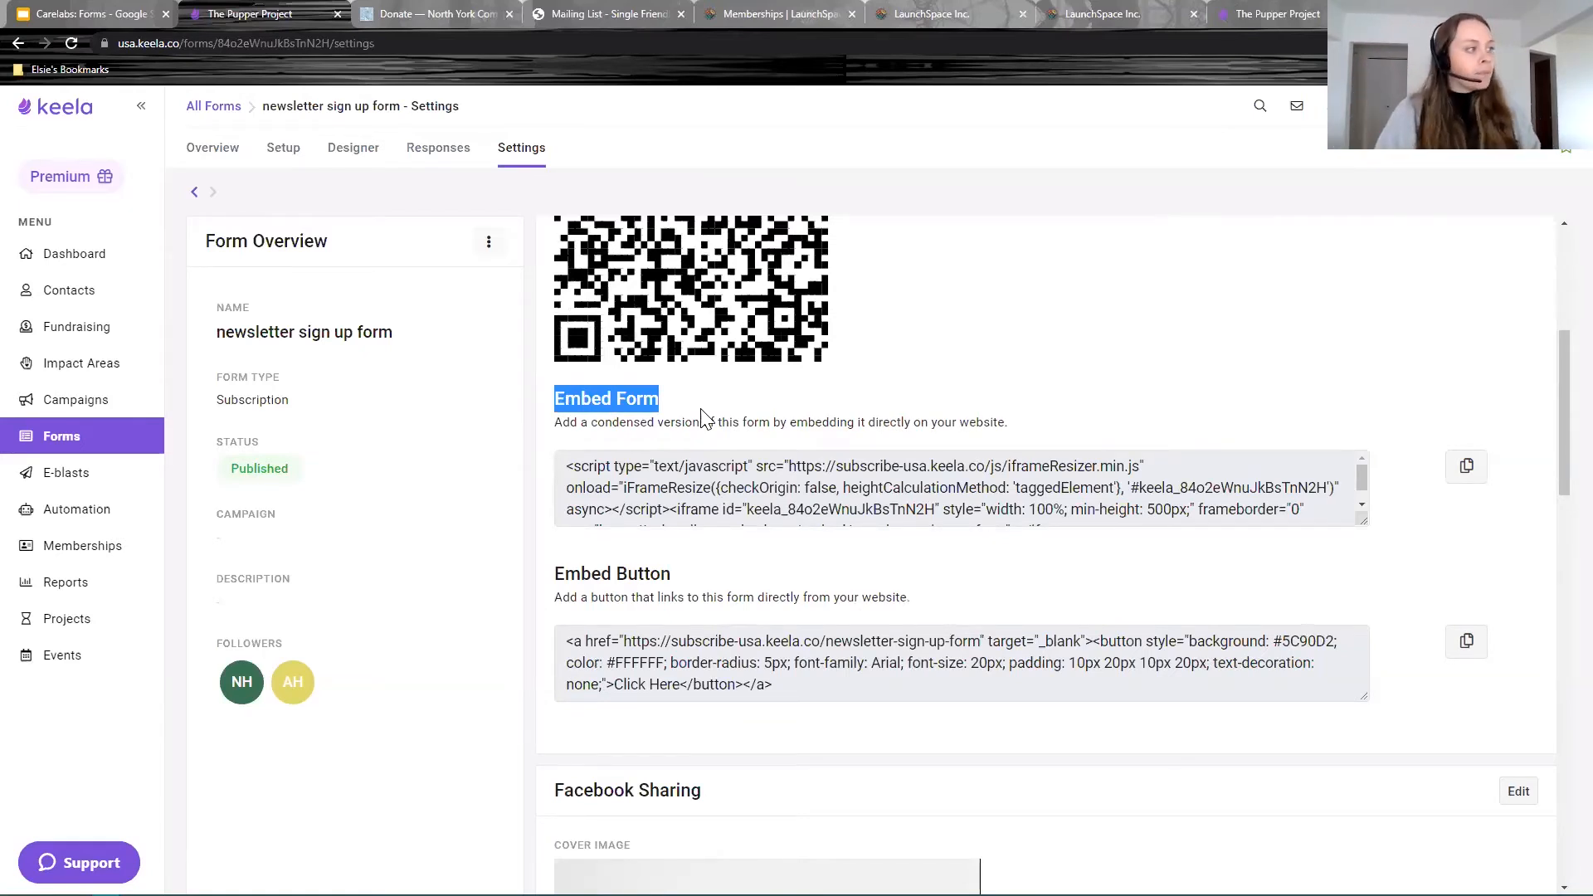
pyautogui.click(1466, 466)
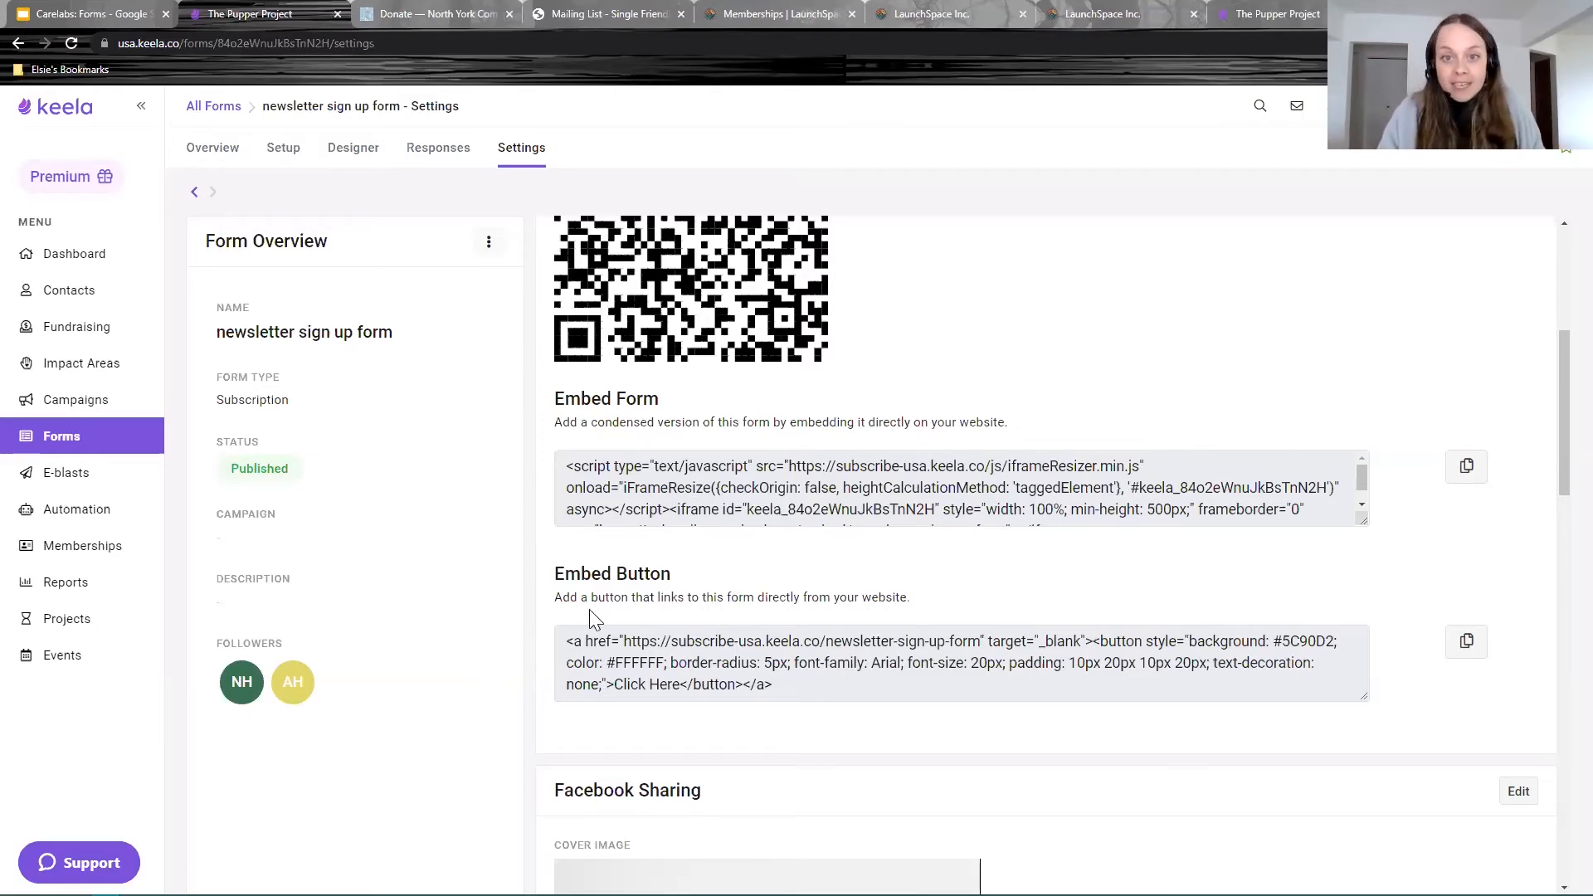
pyautogui.scroll(5, 556, 664)
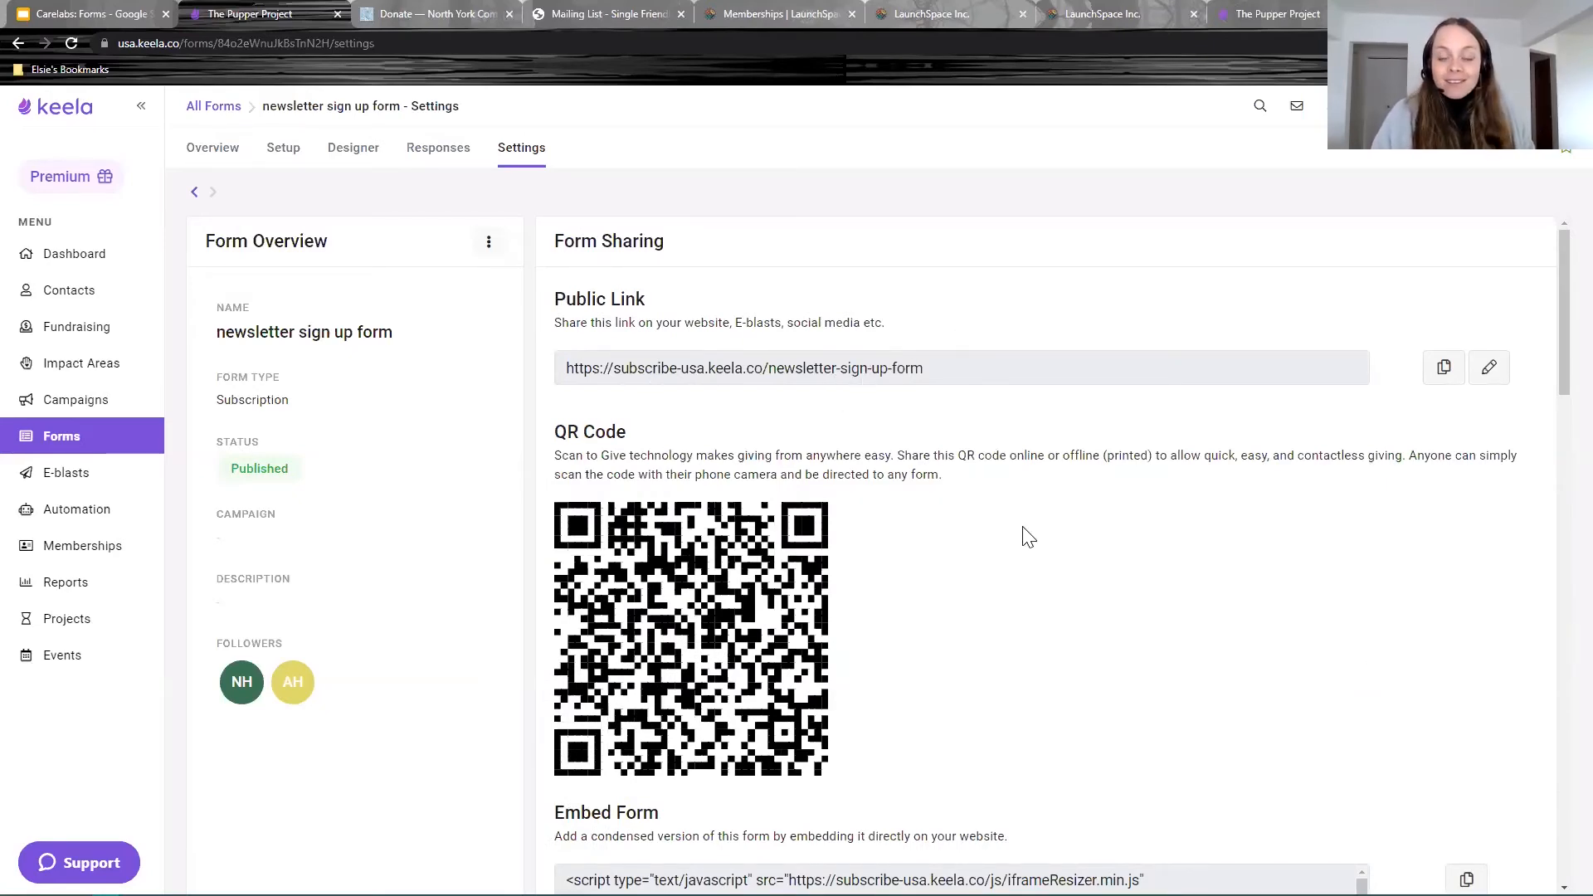
pyautogui.scroll(-3, 599, 431)
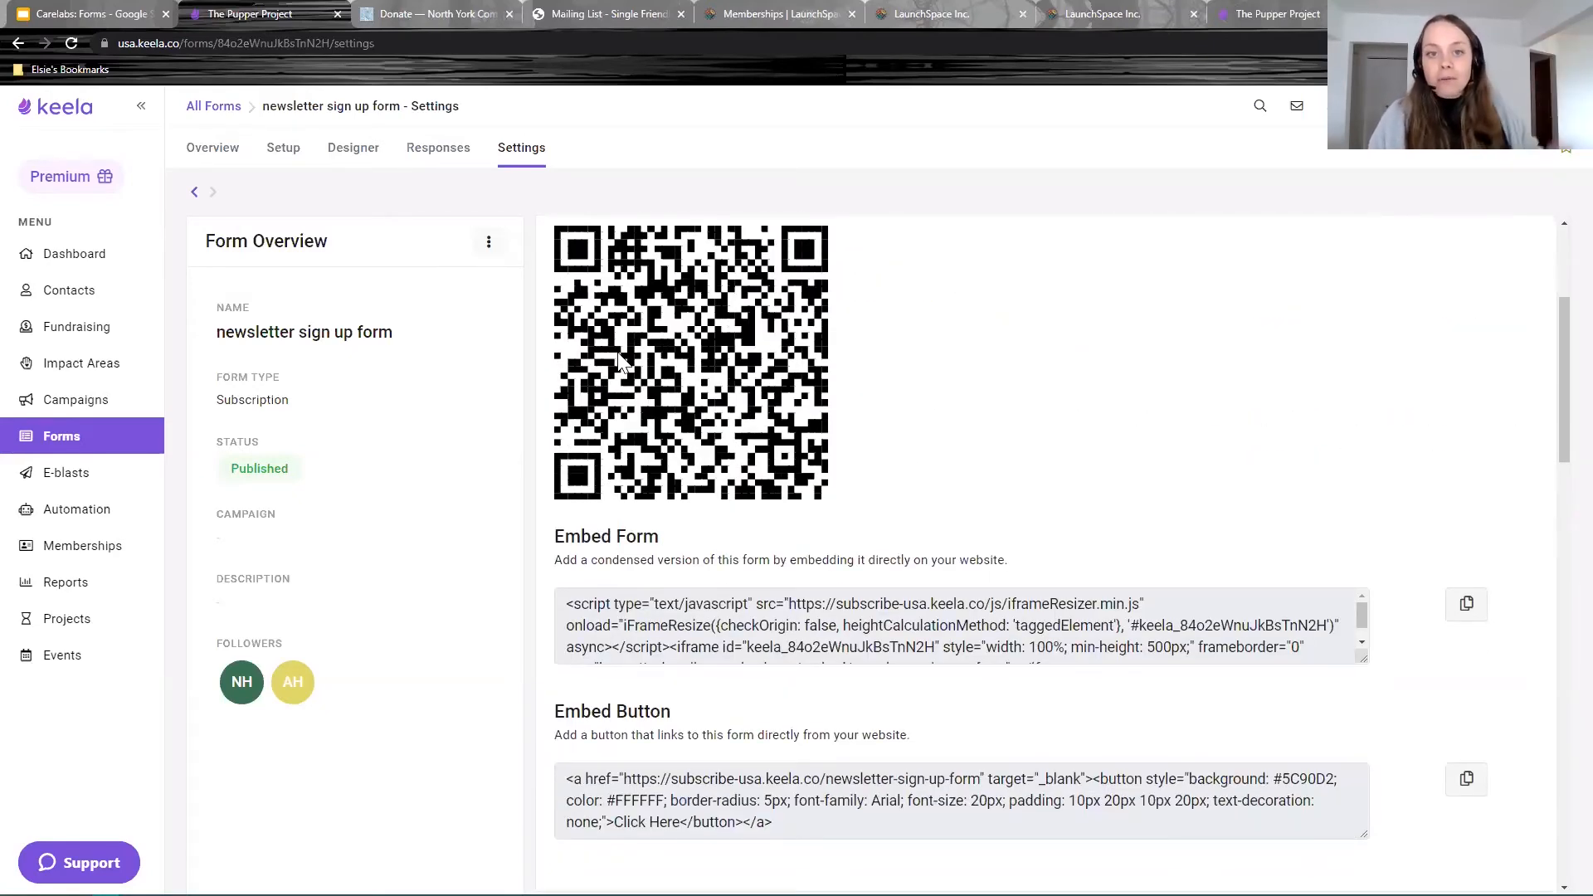
pyautogui.scroll(-3, 878, 534)
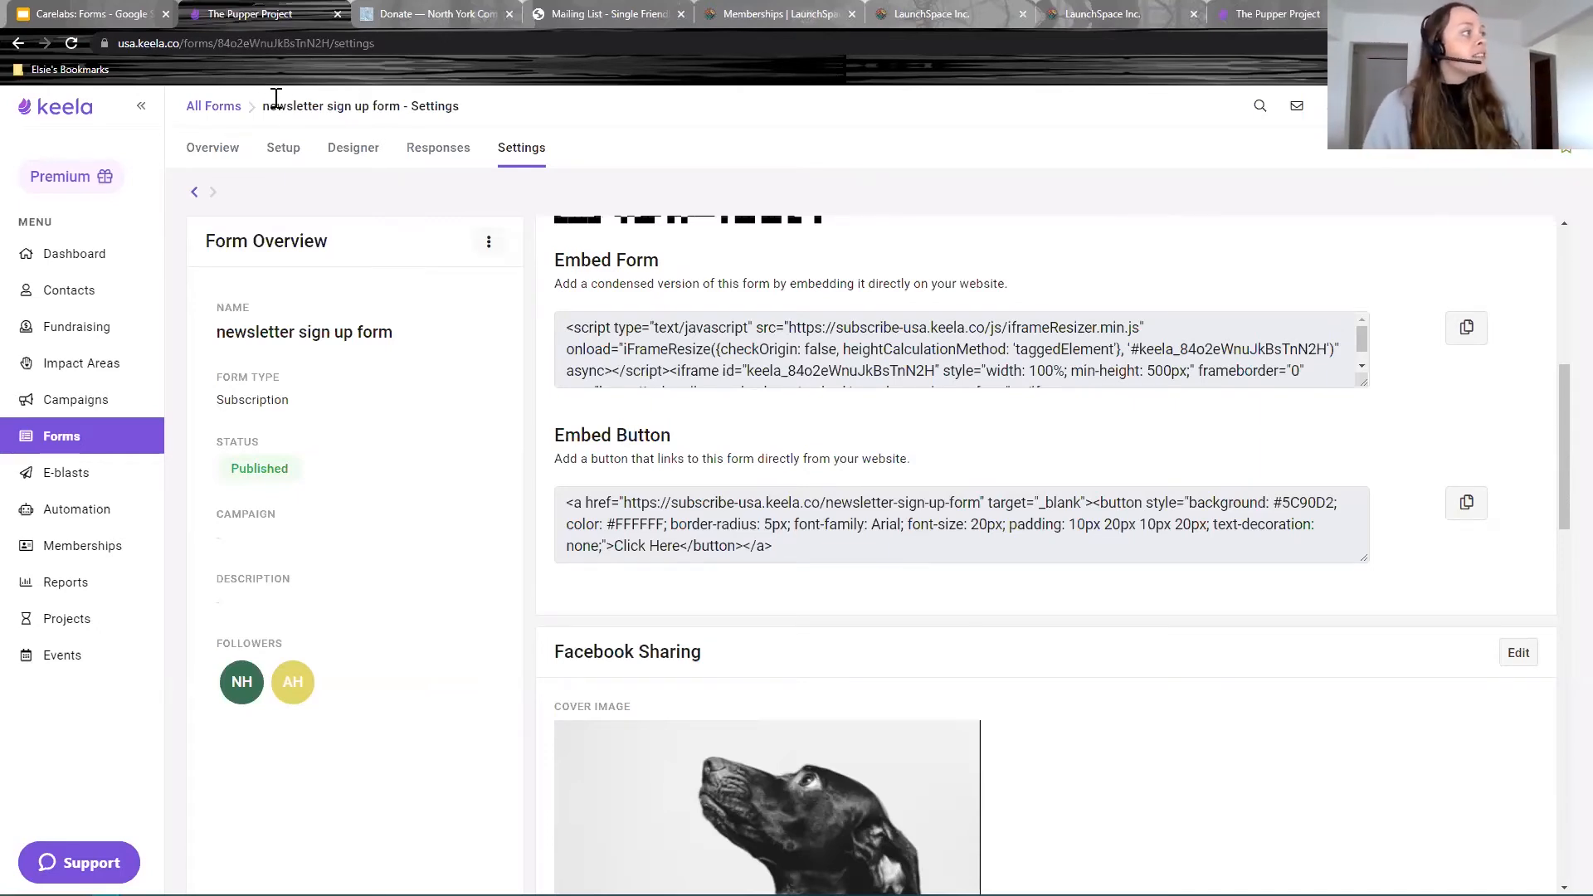
pyautogui.click(285, 153)
pyautogui.scroll(-15, 796, 381)
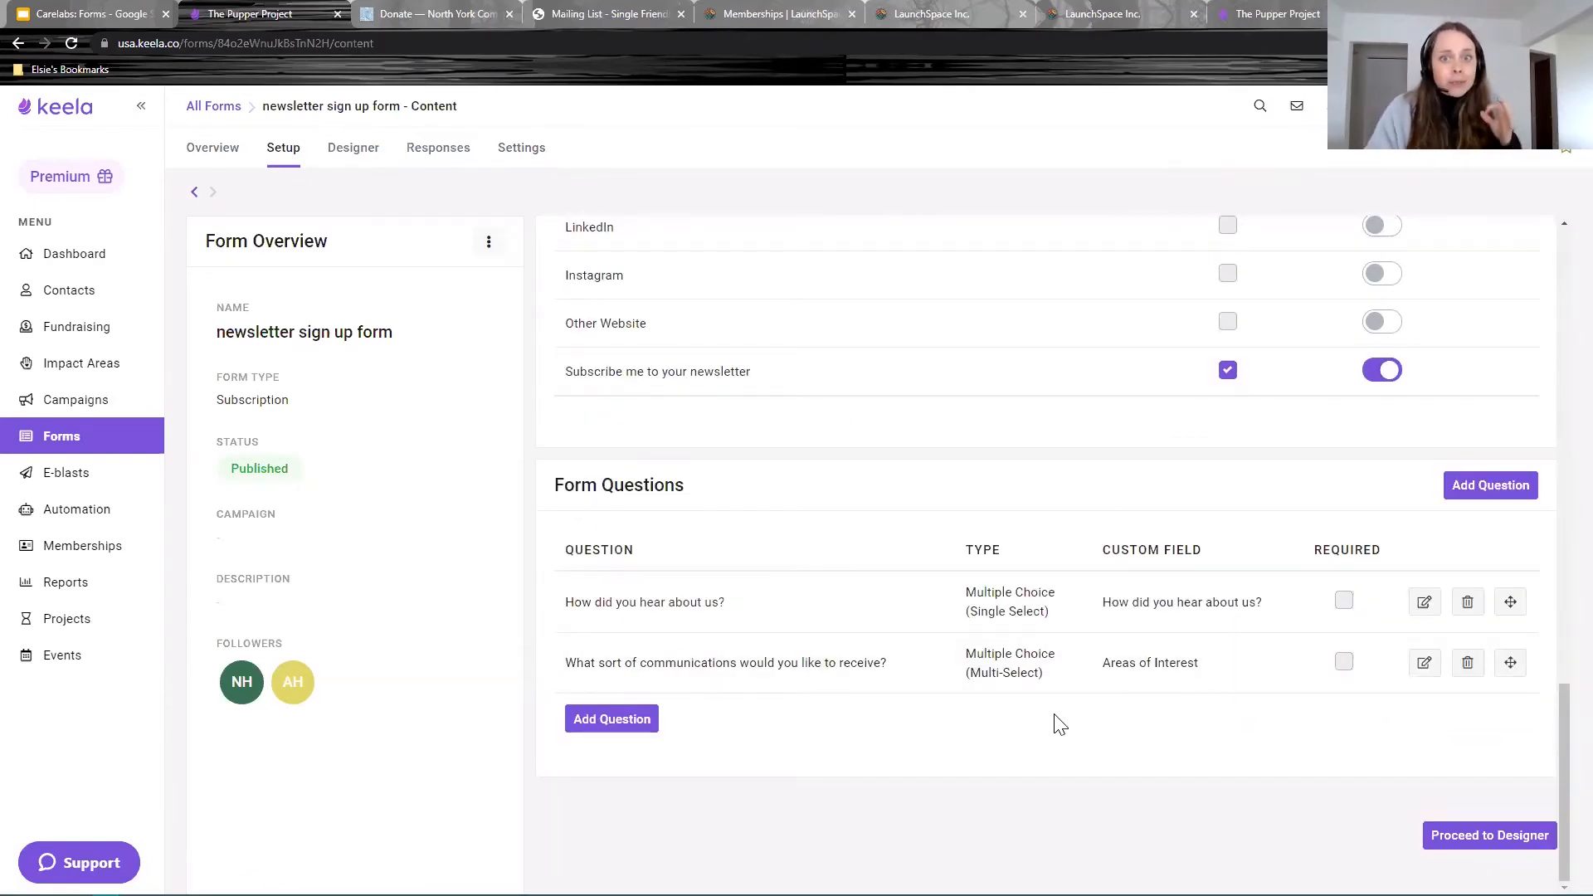
pyautogui.click(537, 156)
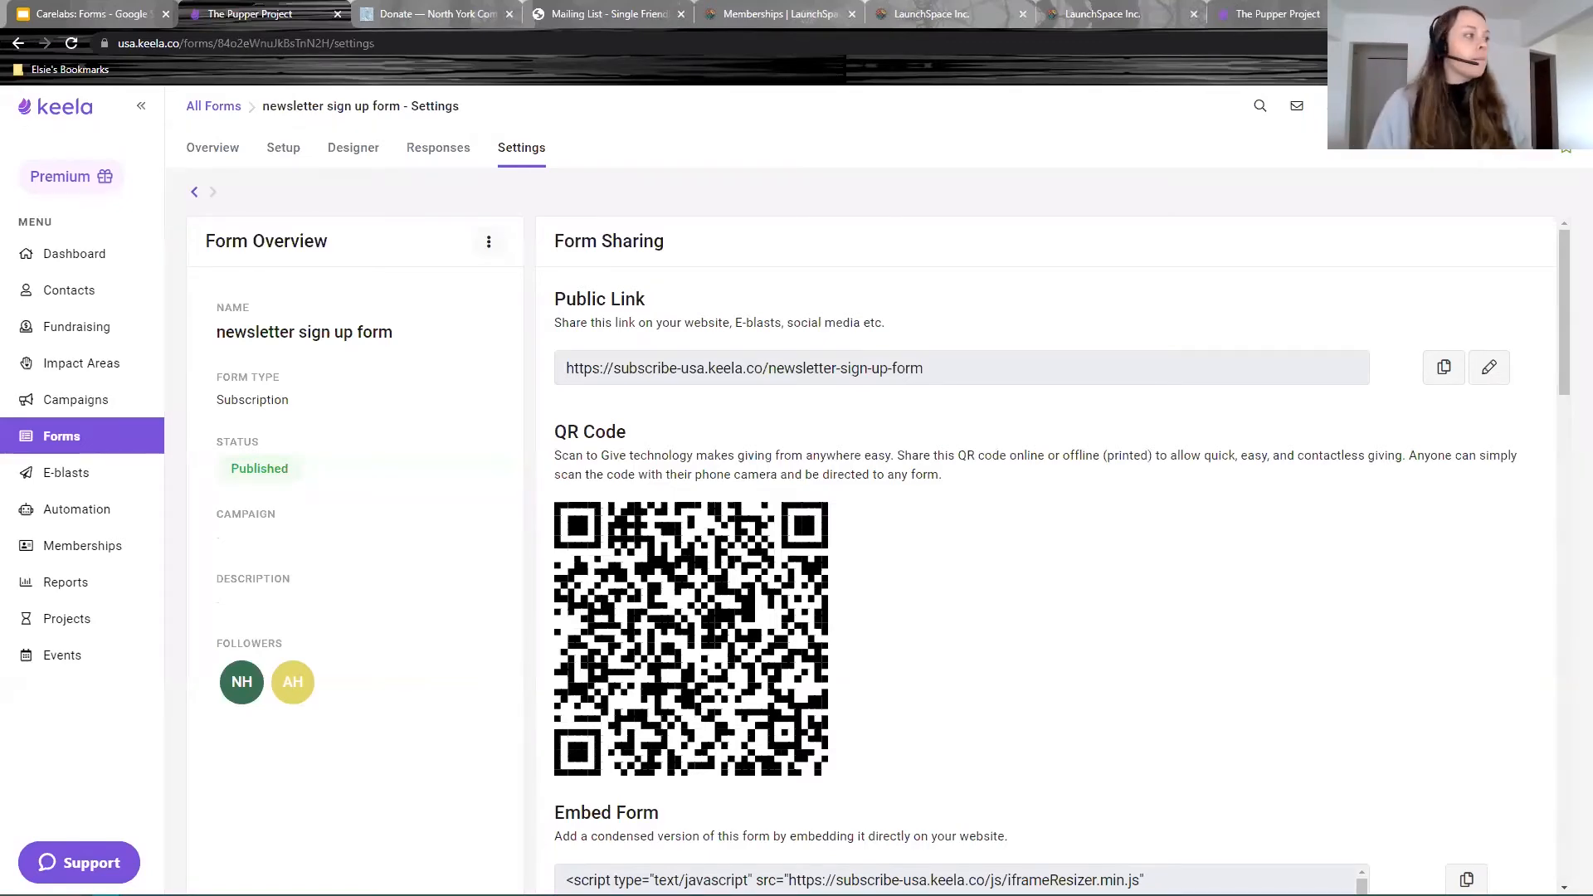
# Step: Set the form's Auto-Tag Contacts option to Newsletter and return to the public form's tab
pyautogui.scroll(-10, 1070, 662)
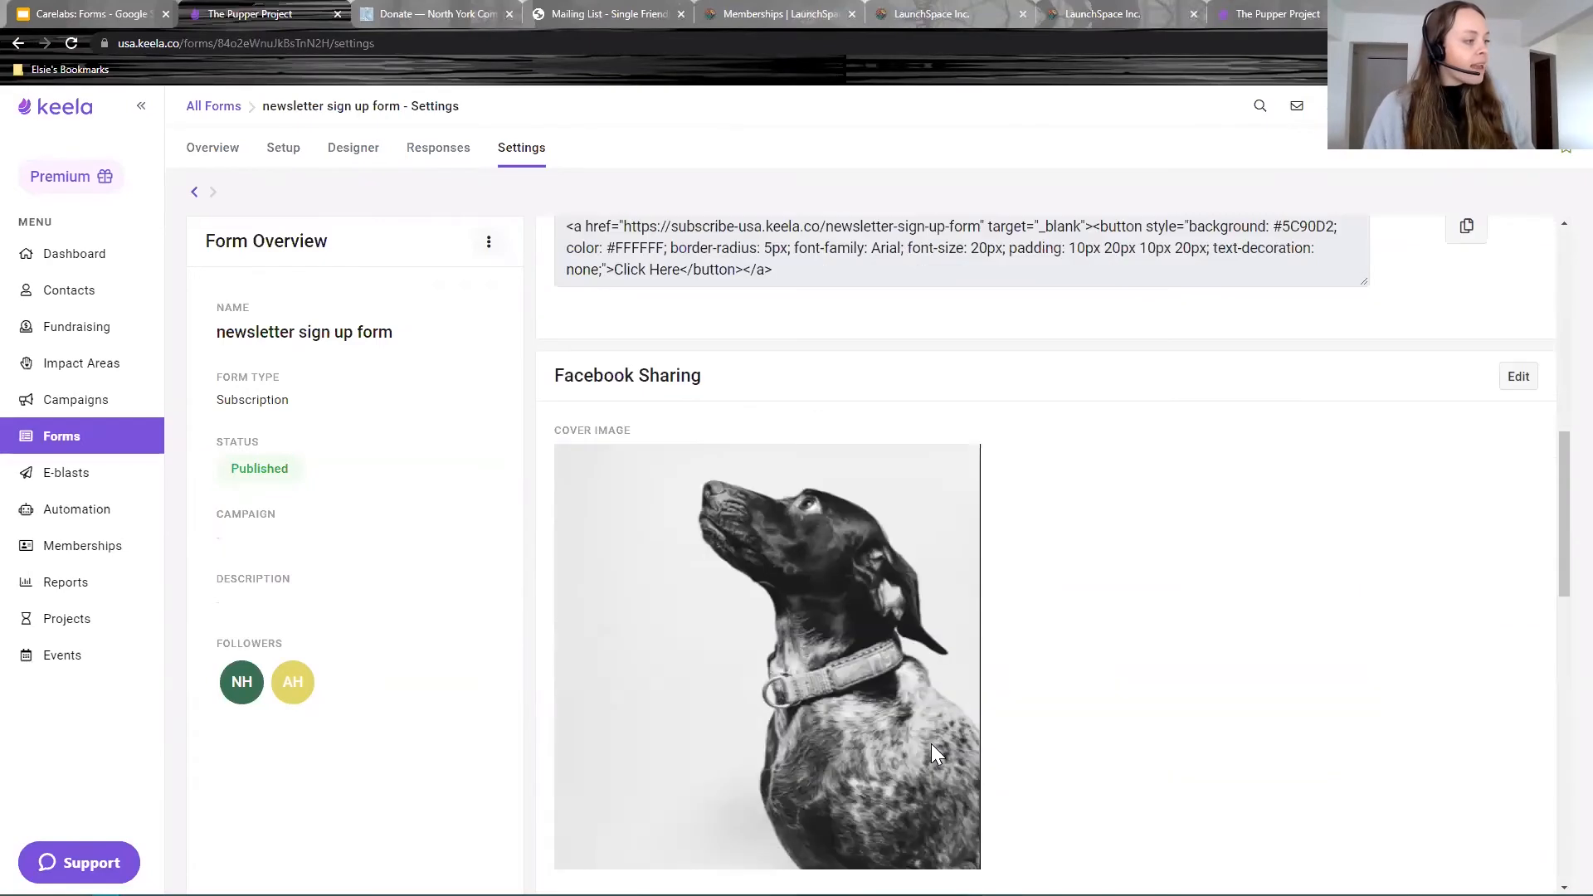
pyautogui.scroll(-6, 944, 730)
pyautogui.moveTo(705, 525); pyautogui.dragTo(551, 526)
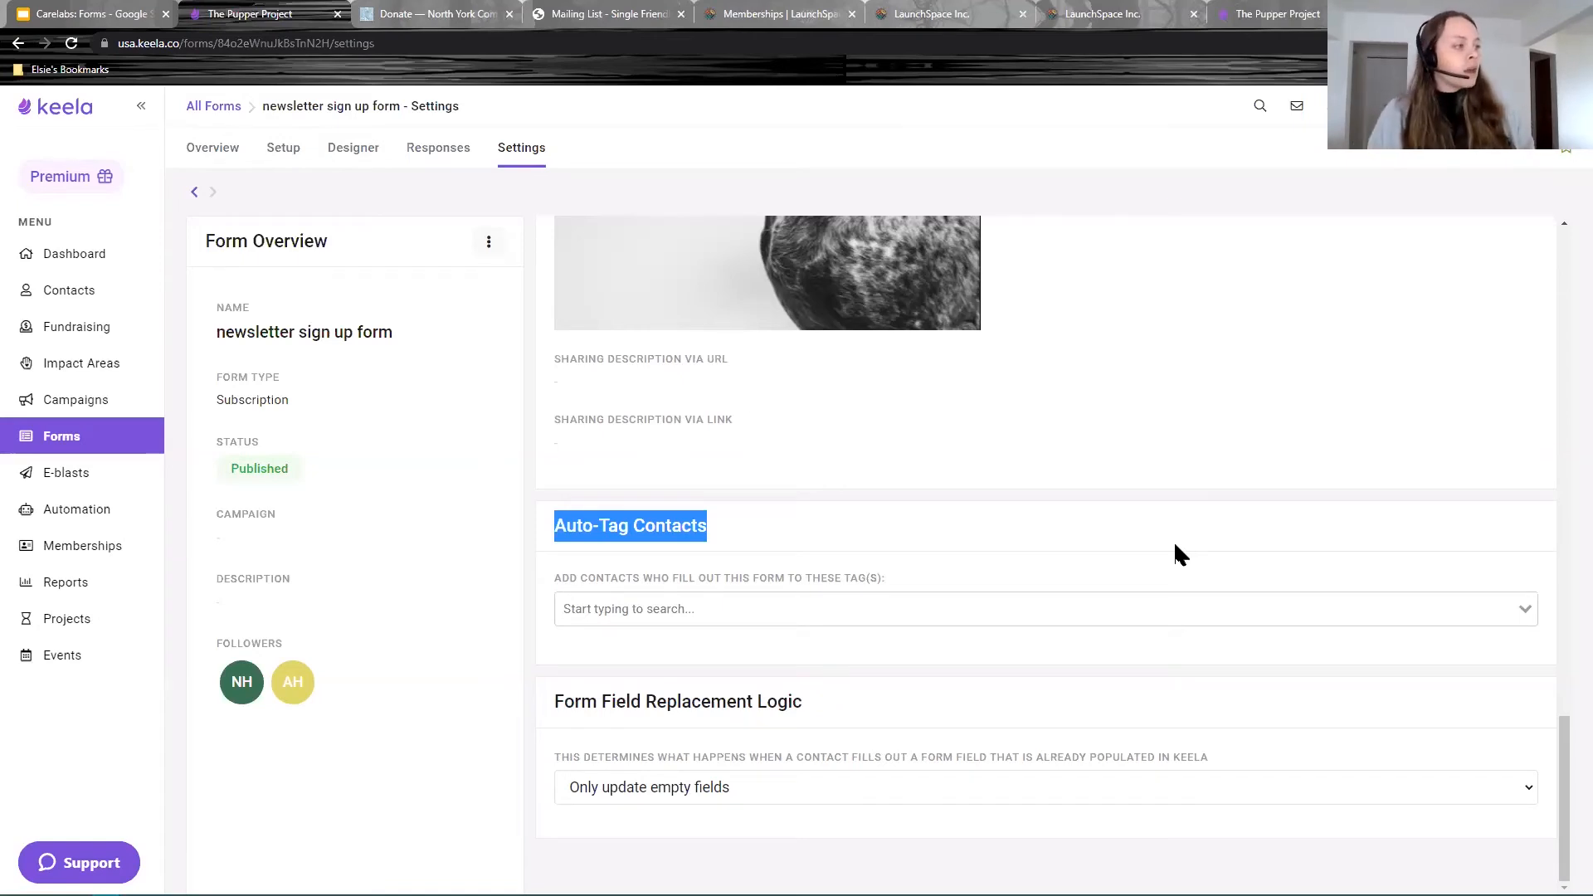
pyautogui.click(708, 614)
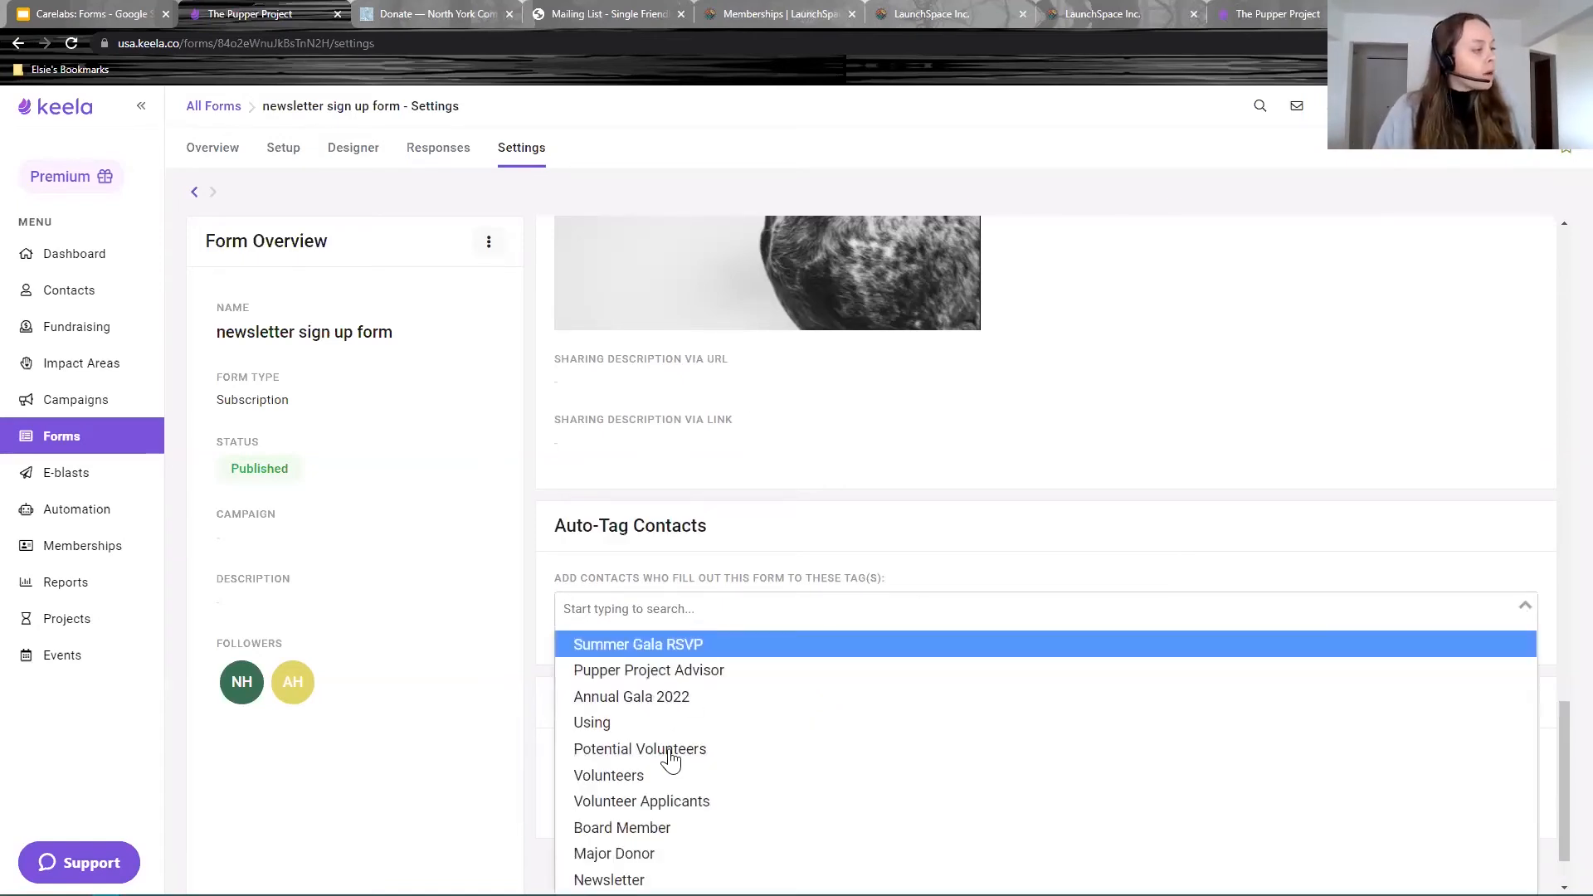
pyautogui.scroll(-1, 664, 789)
pyautogui.click(631, 801)
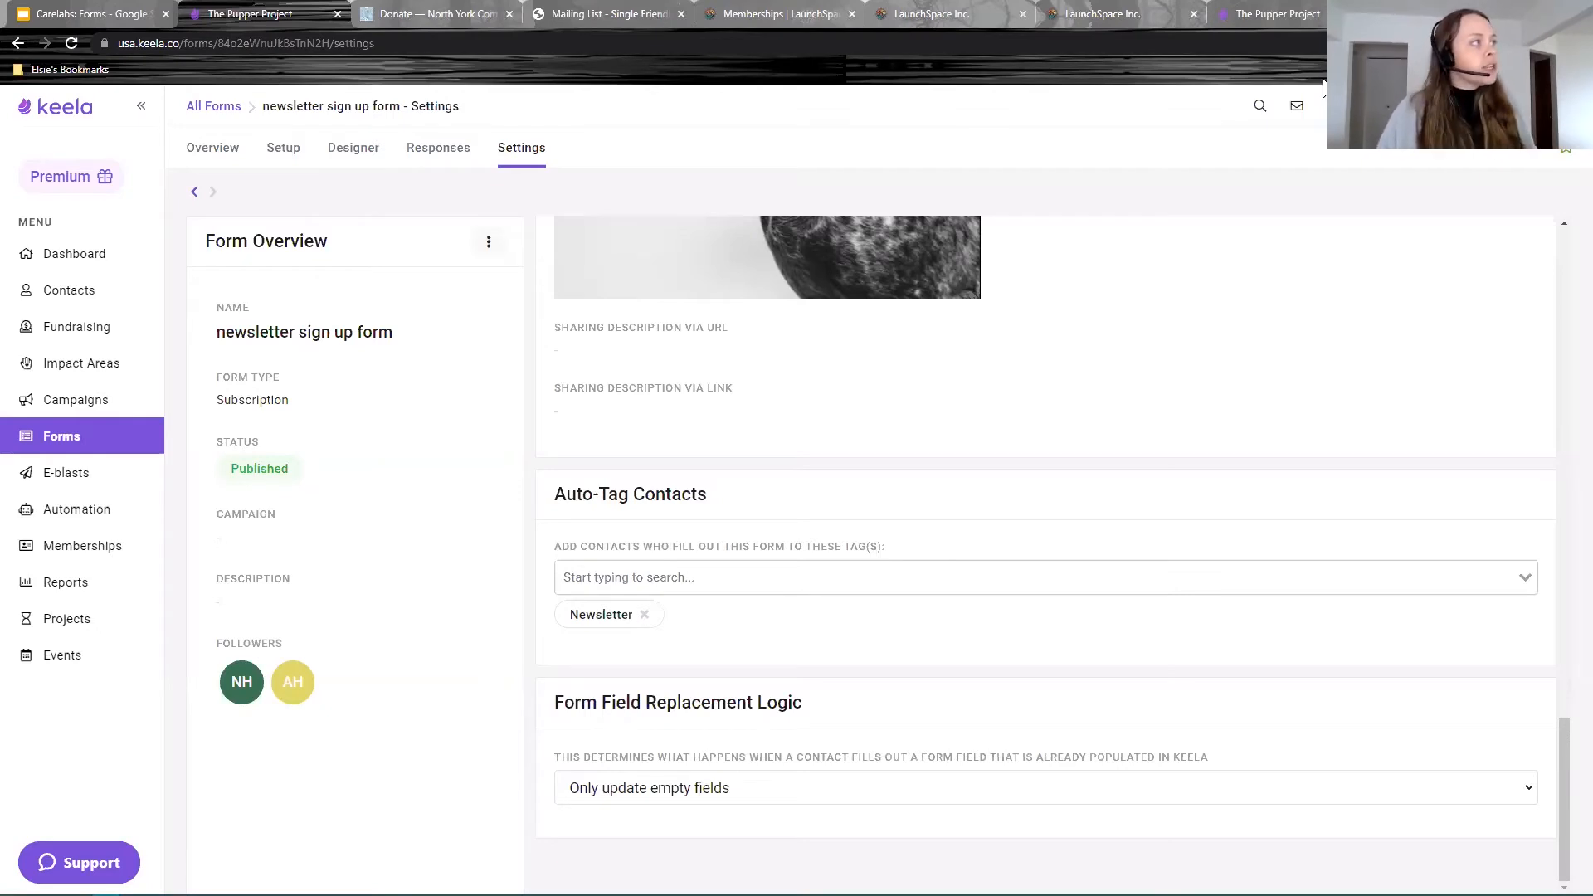
pyautogui.click(1290, 14)
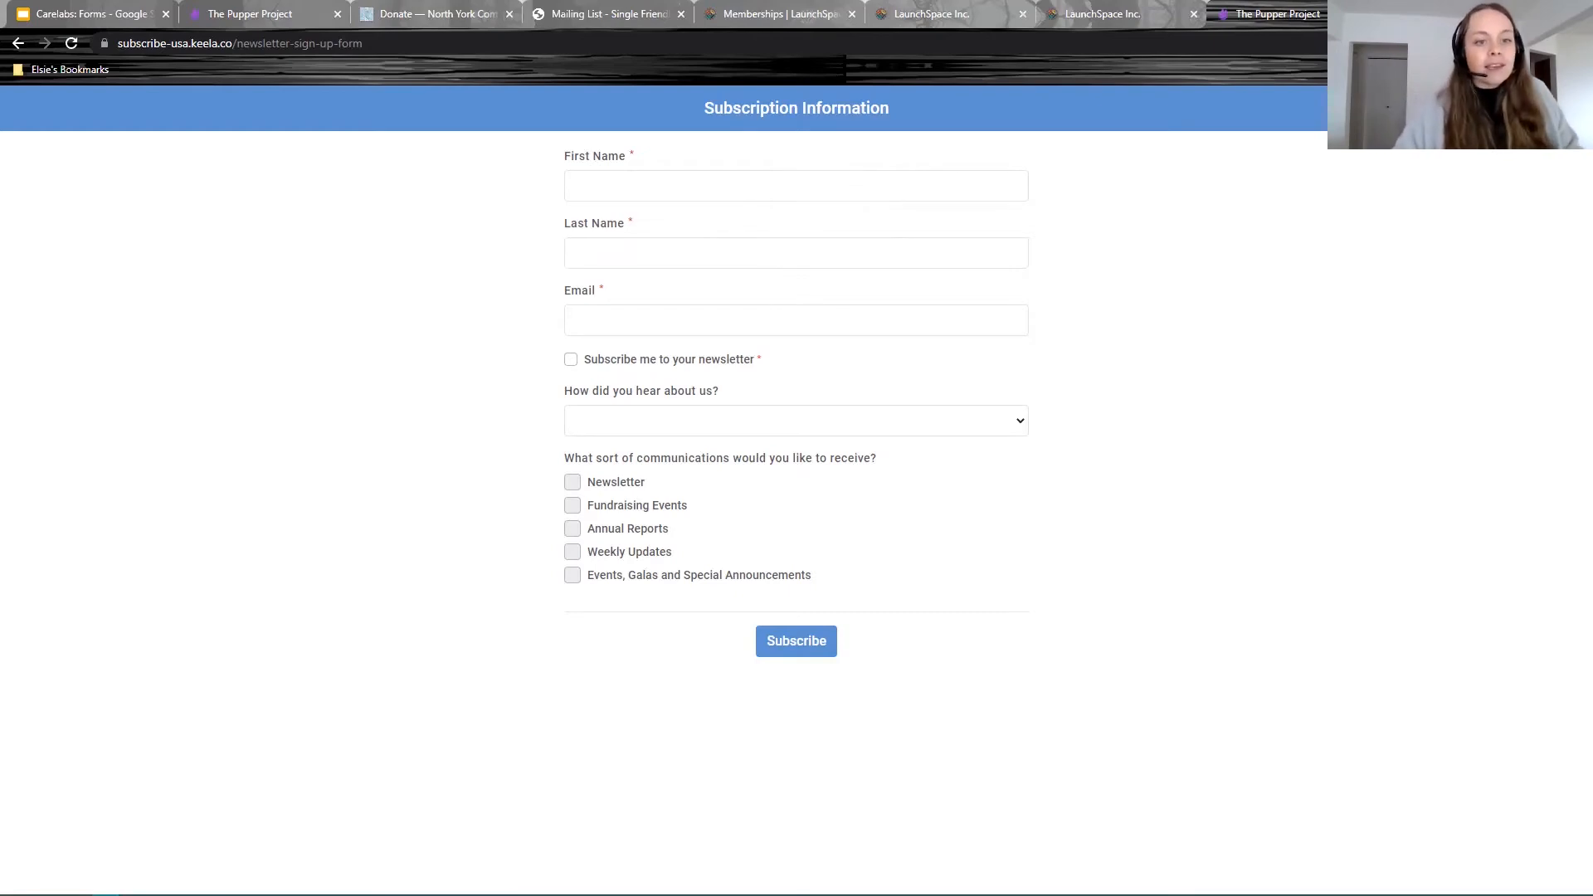
# Step: Enter a test contact's first name, last name and e-mail, and opt in to the newsletter
pyautogui.click(834, 179)
pyautogui.press('Tab')
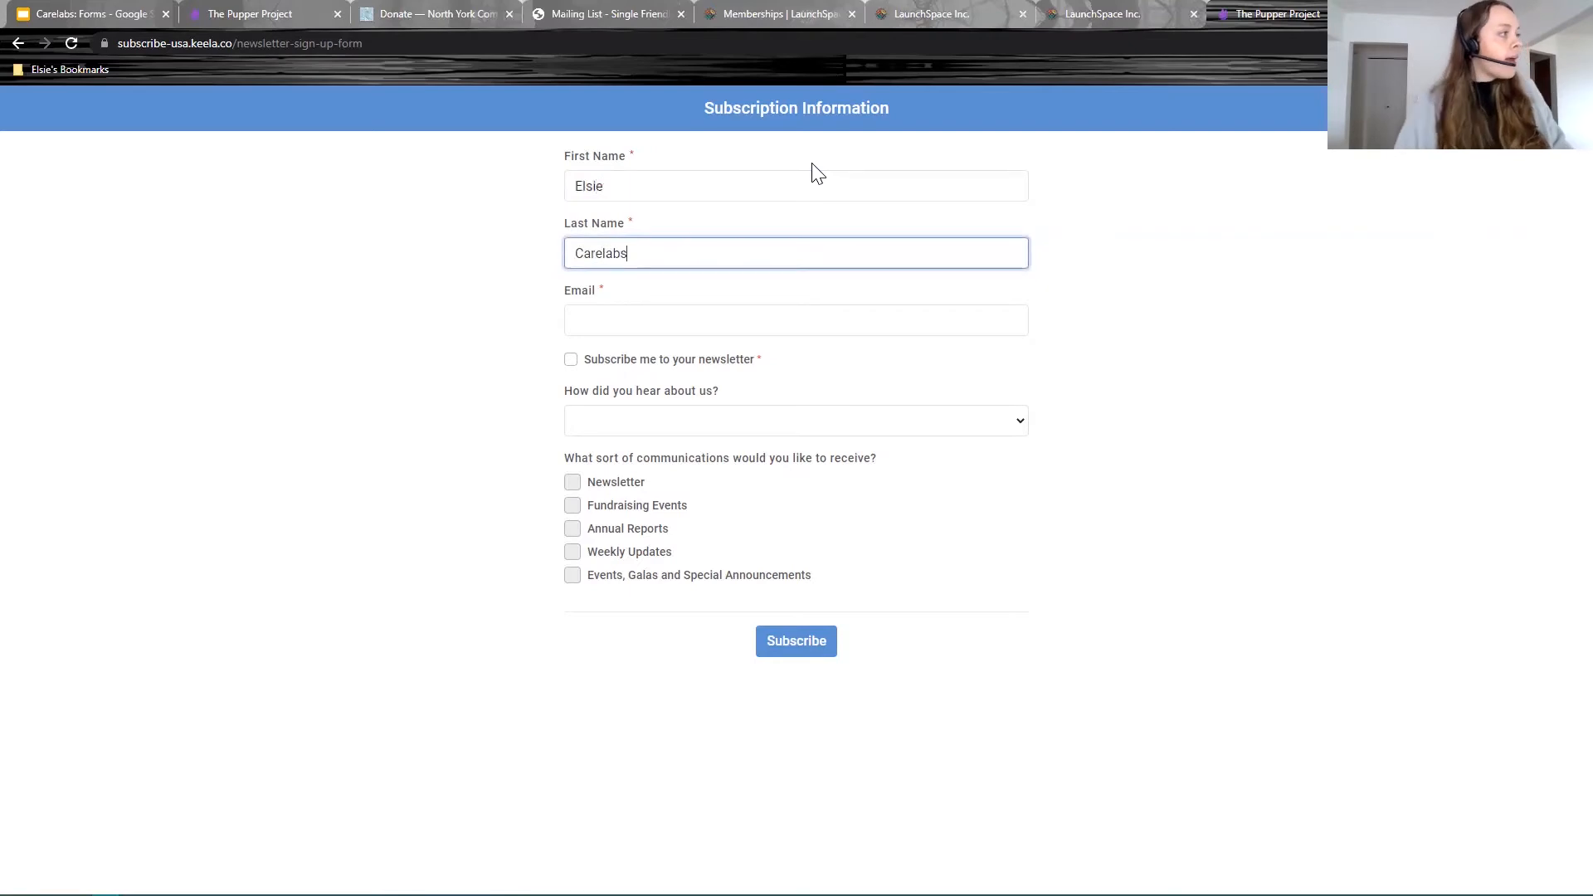
pyautogui.click(711, 306)
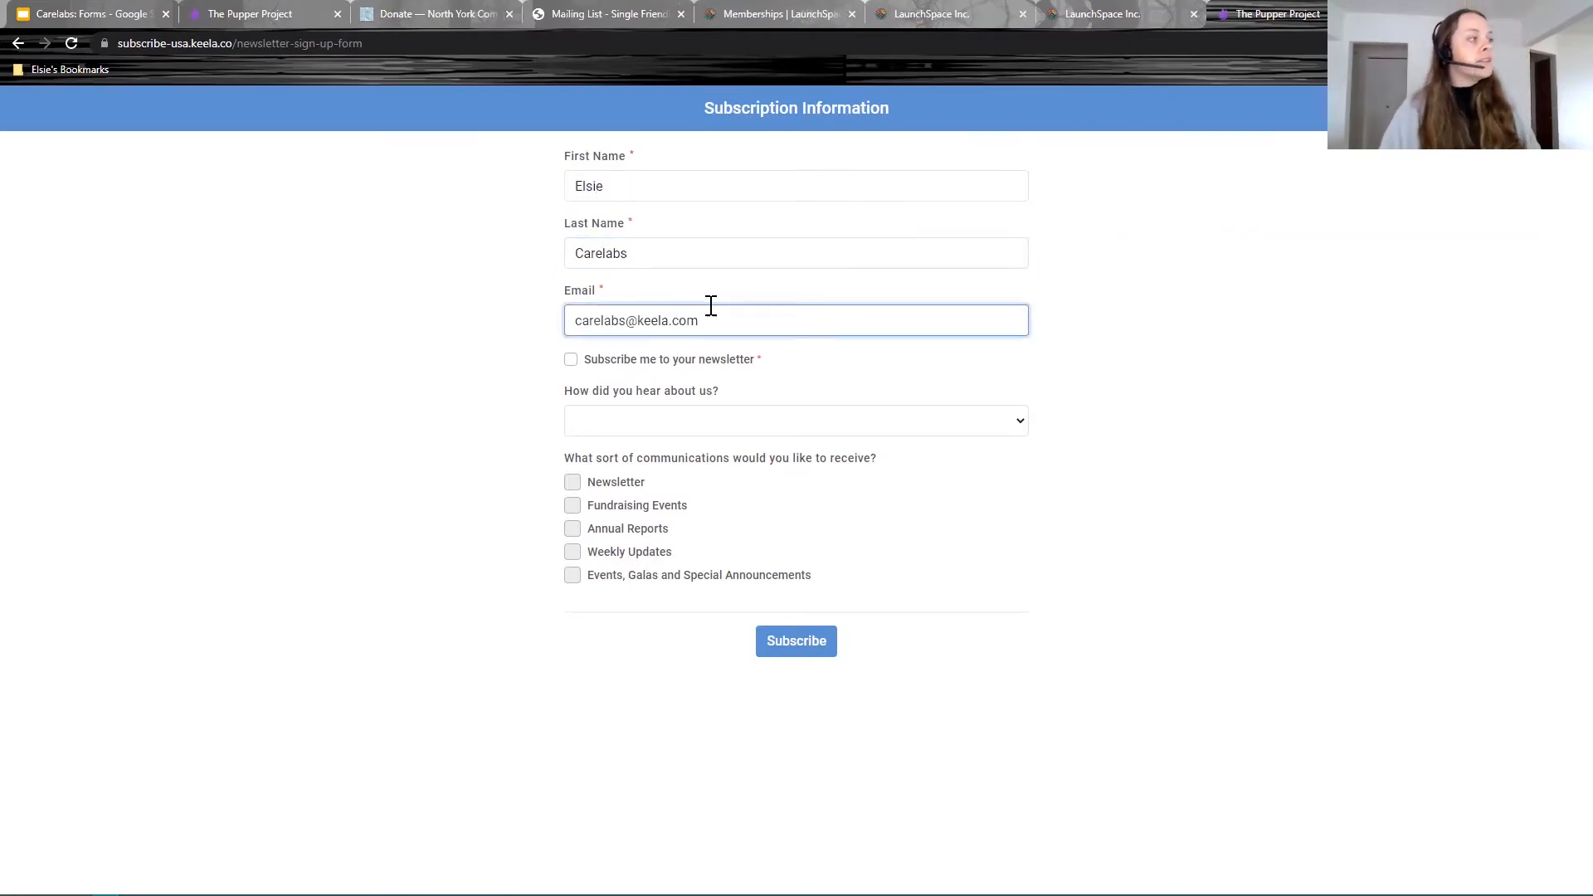
pyautogui.click(570, 360)
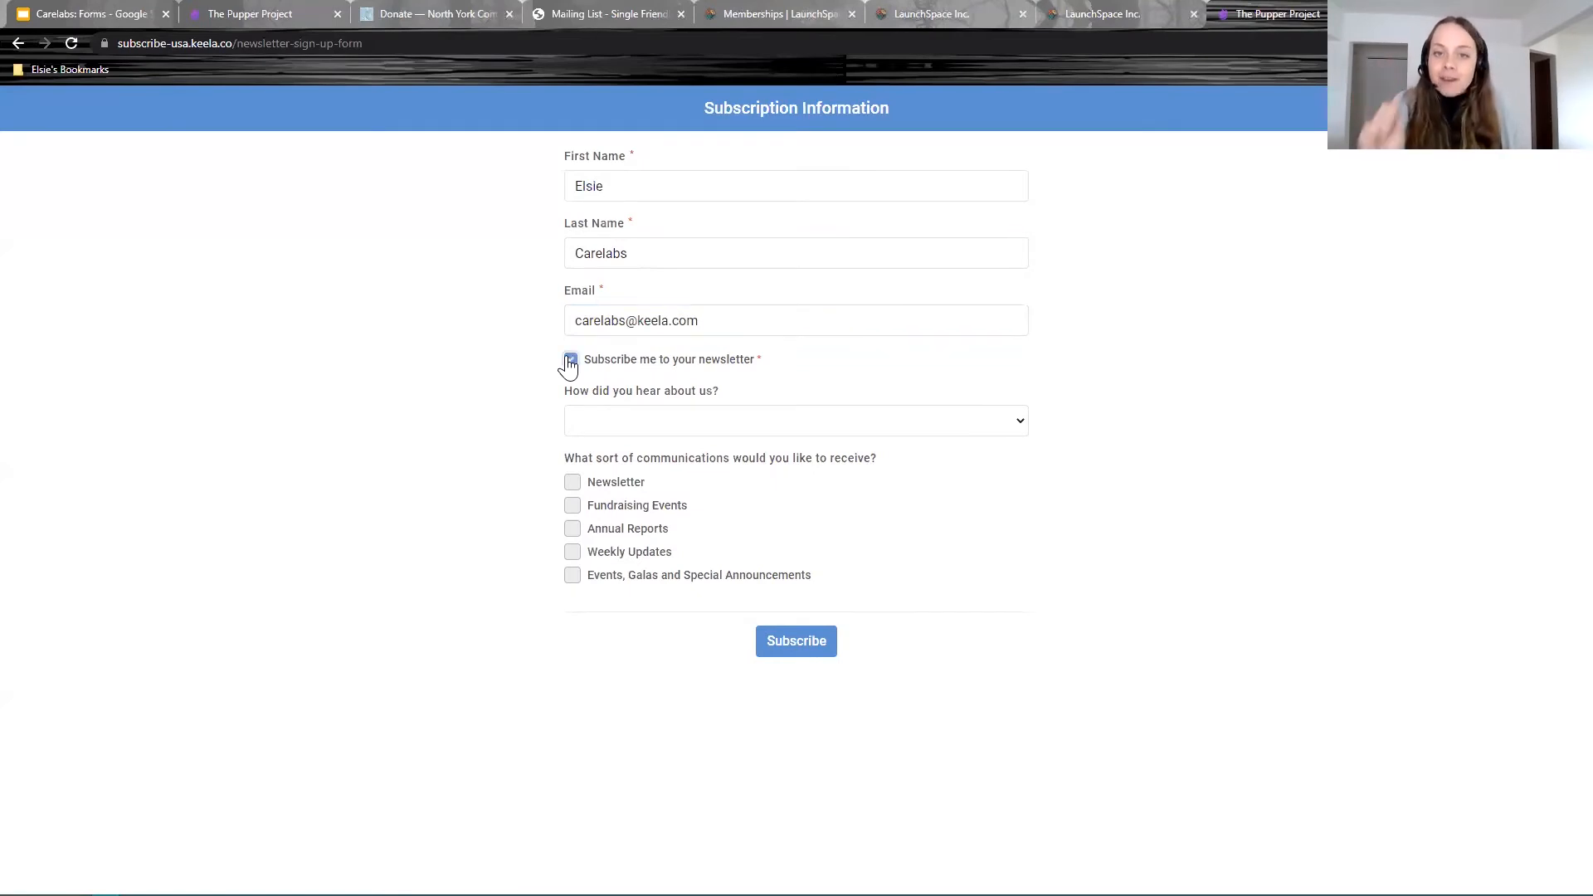
# Step: Choose Social Media as the source and tick Newsletter, Annual Reports and Events, then submit
pyautogui.moveTo(726, 391); pyautogui.dragTo(565, 388)
pyautogui.click(726, 412)
pyautogui.click(661, 451)
pyautogui.click(668, 427)
pyautogui.click(591, 458)
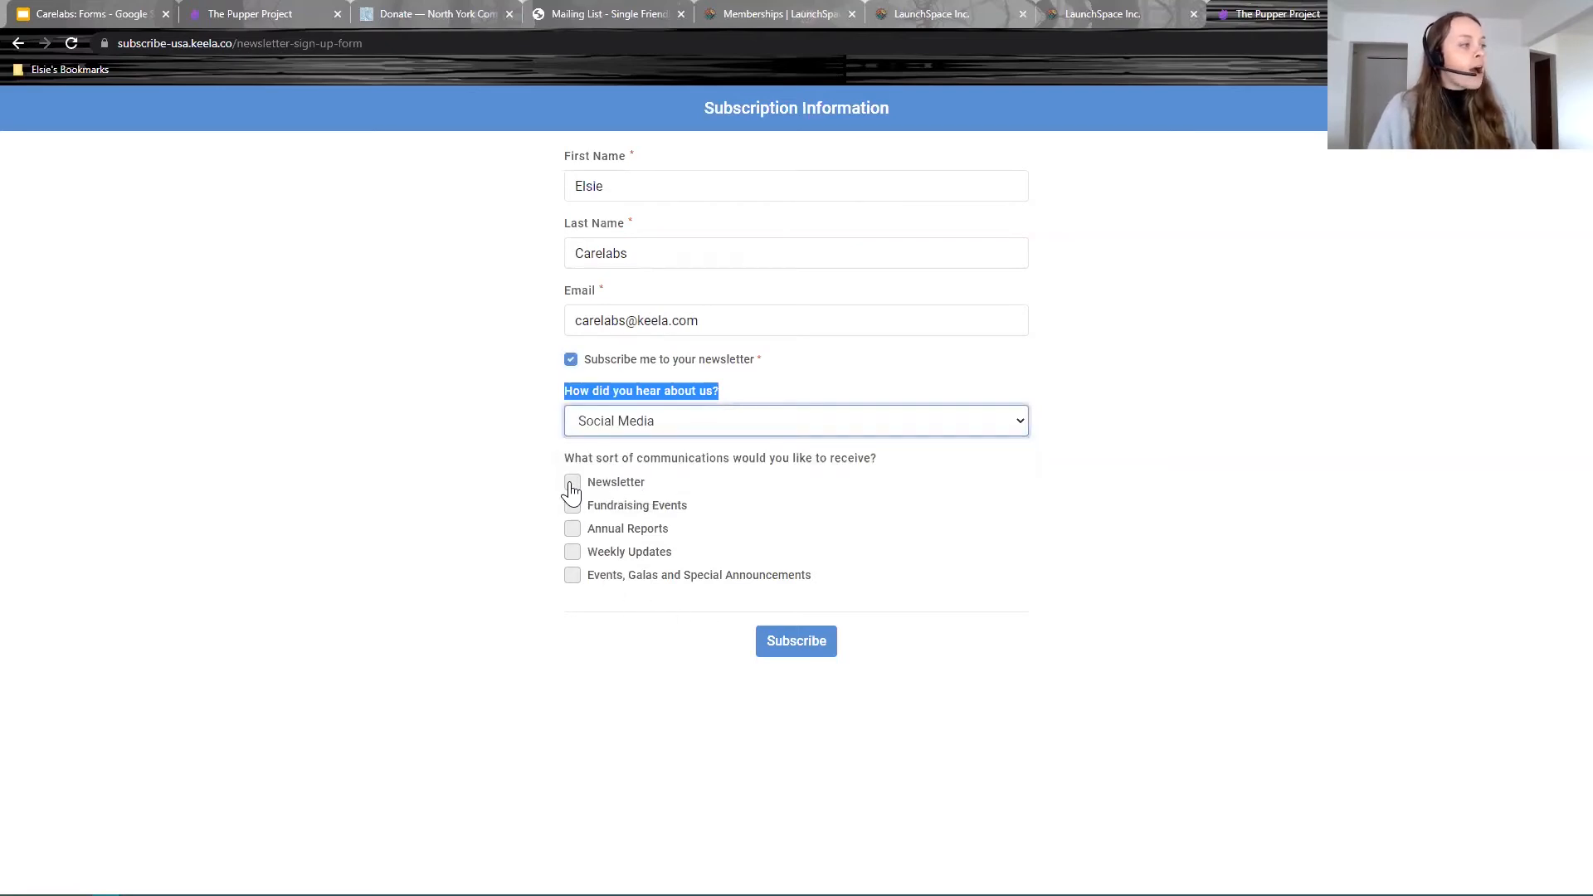
pyautogui.click(572, 482)
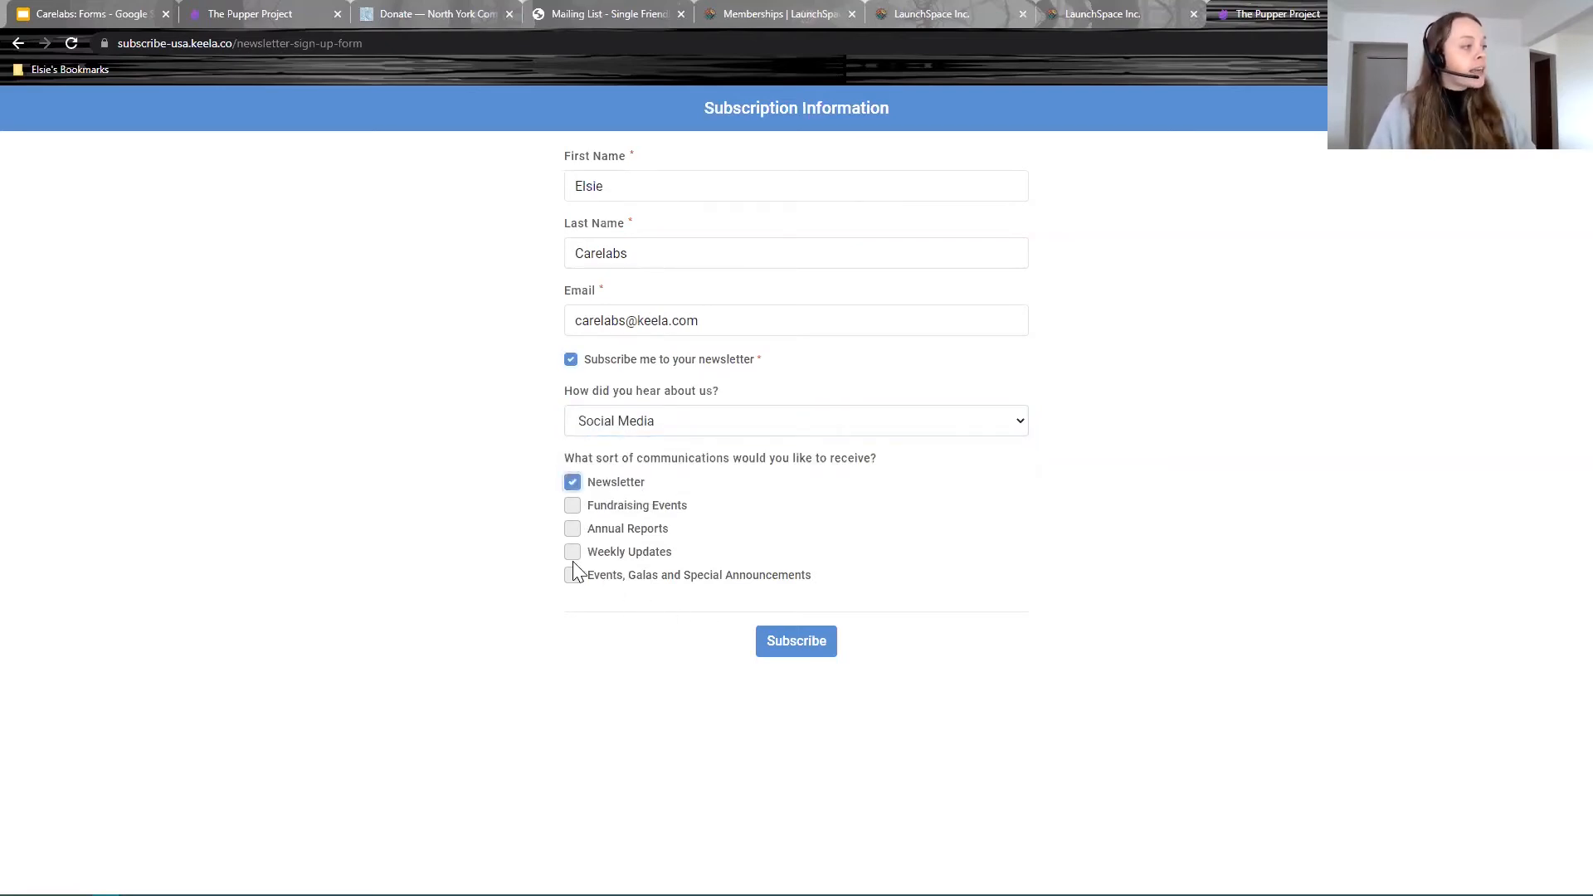
pyautogui.click(573, 528)
pyautogui.click(572, 575)
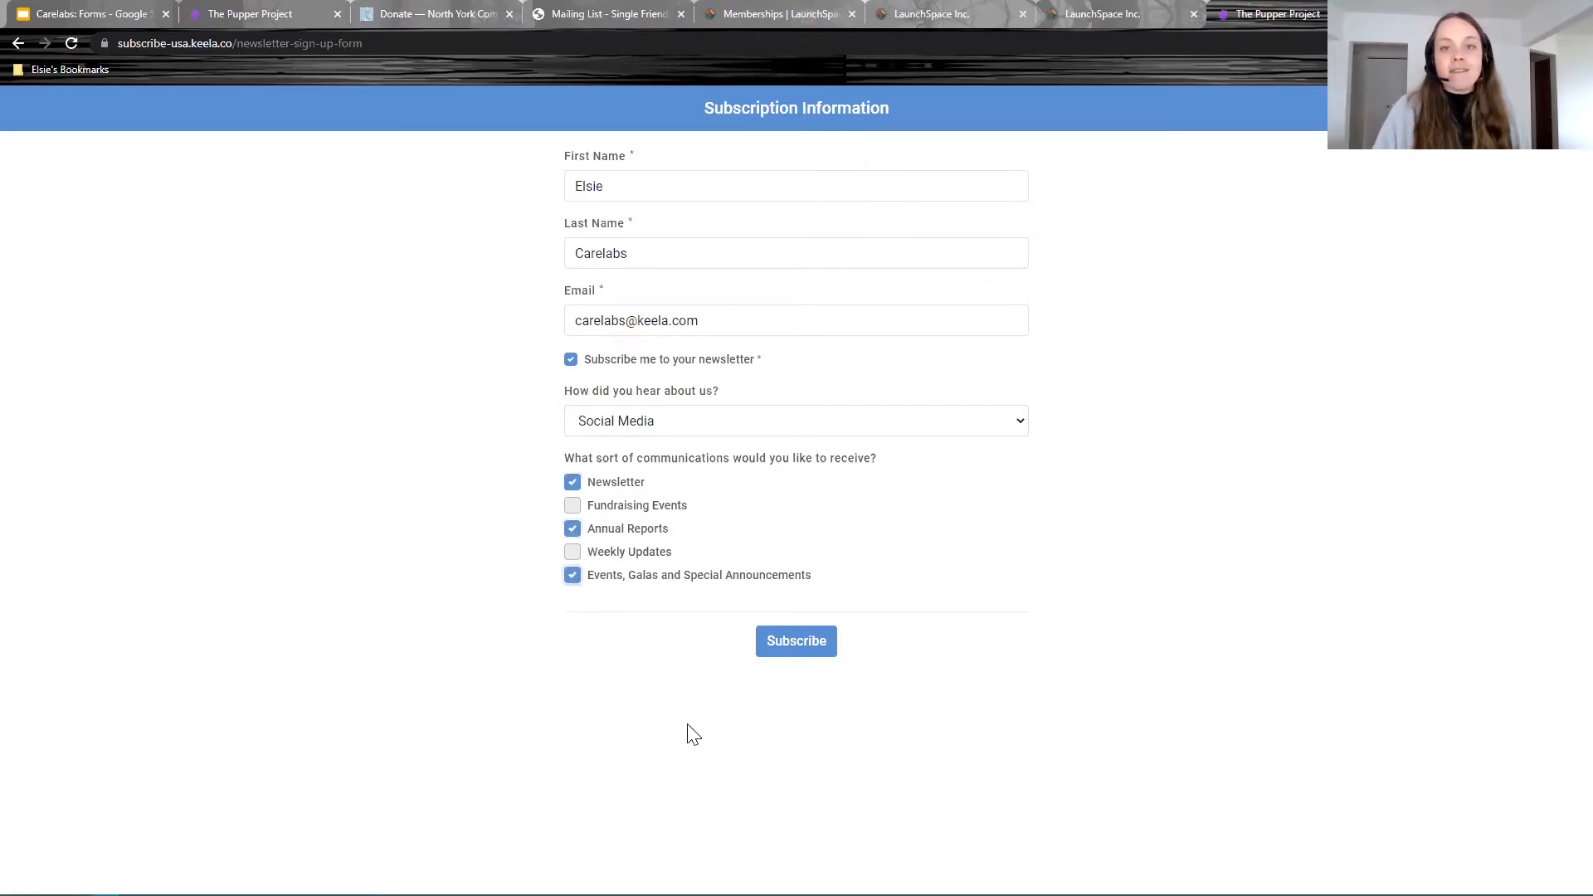
pyautogui.click(801, 643)
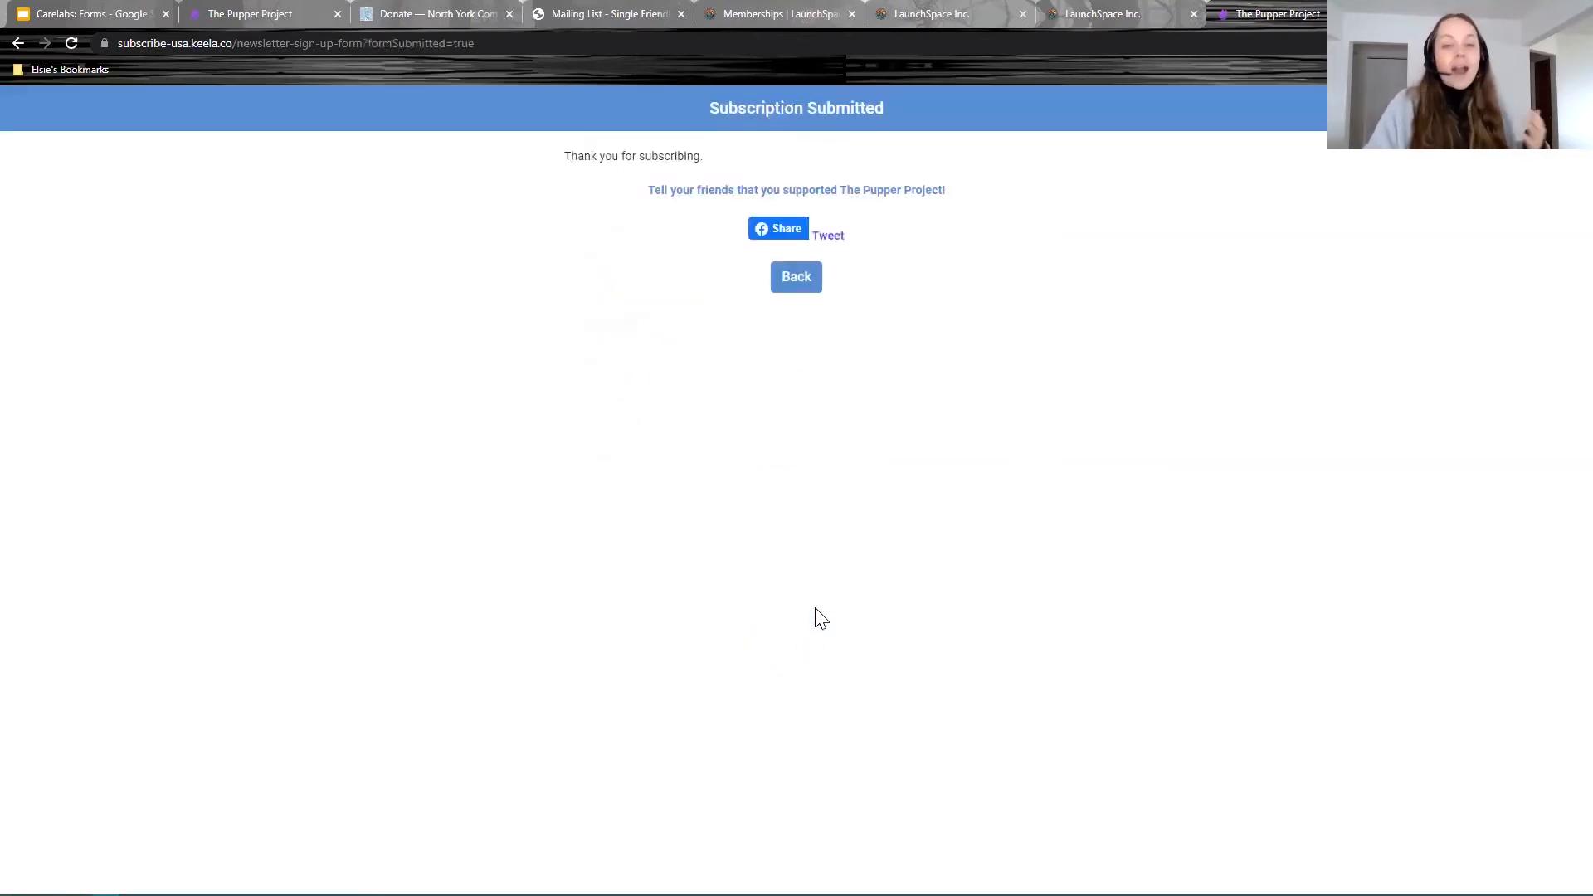
# Step: Go from the form settings to the contacts list and open the new test contact's profile
pyautogui.click(282, 14)
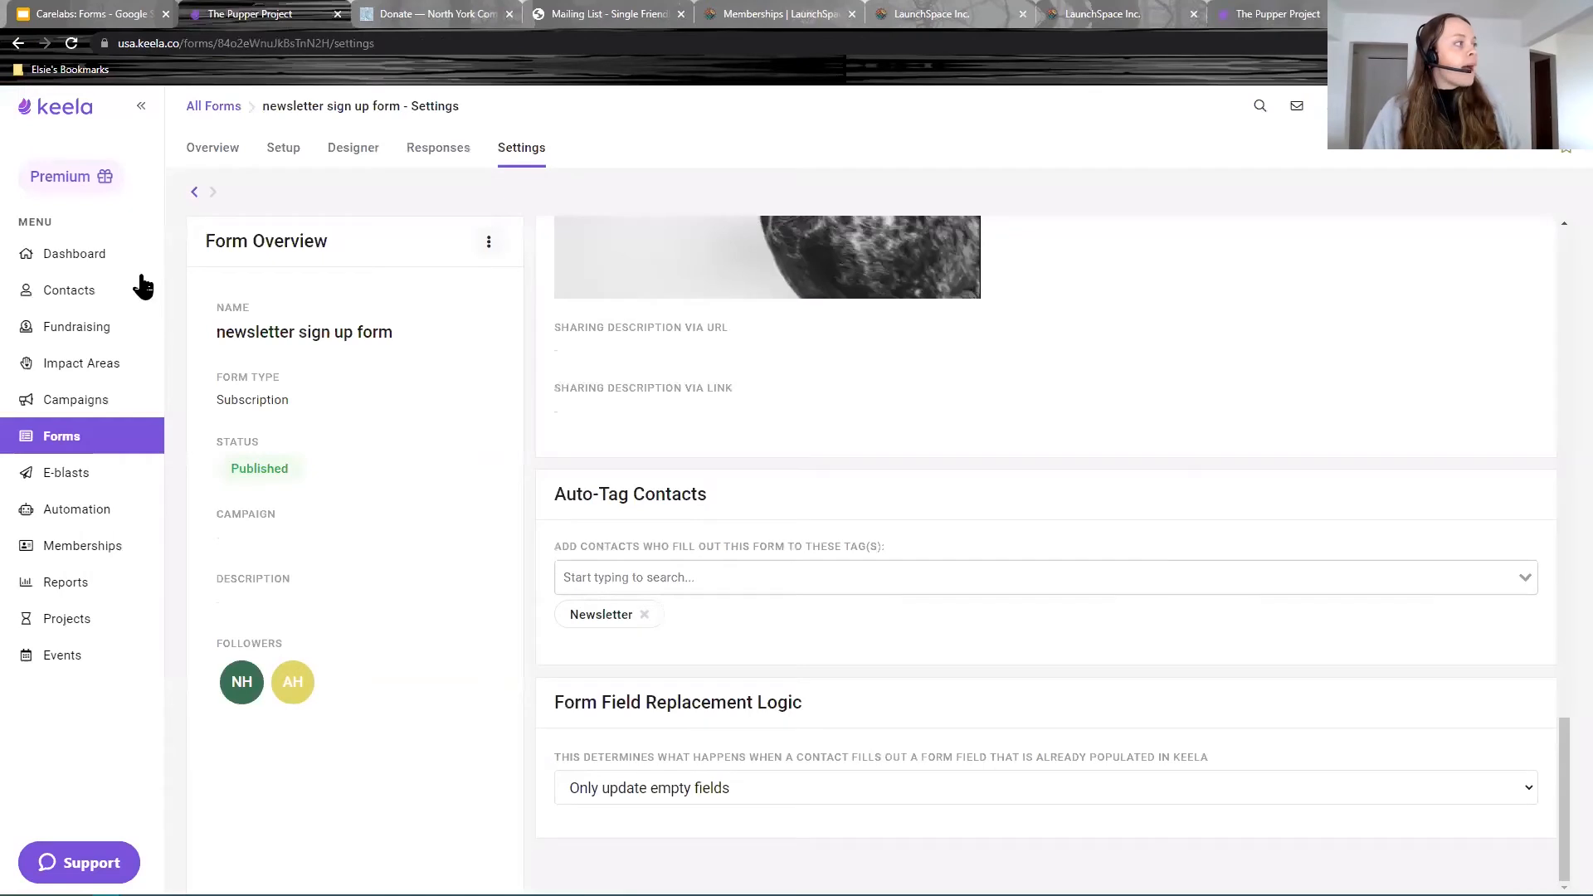
pyautogui.click(73, 255)
pyautogui.click(71, 295)
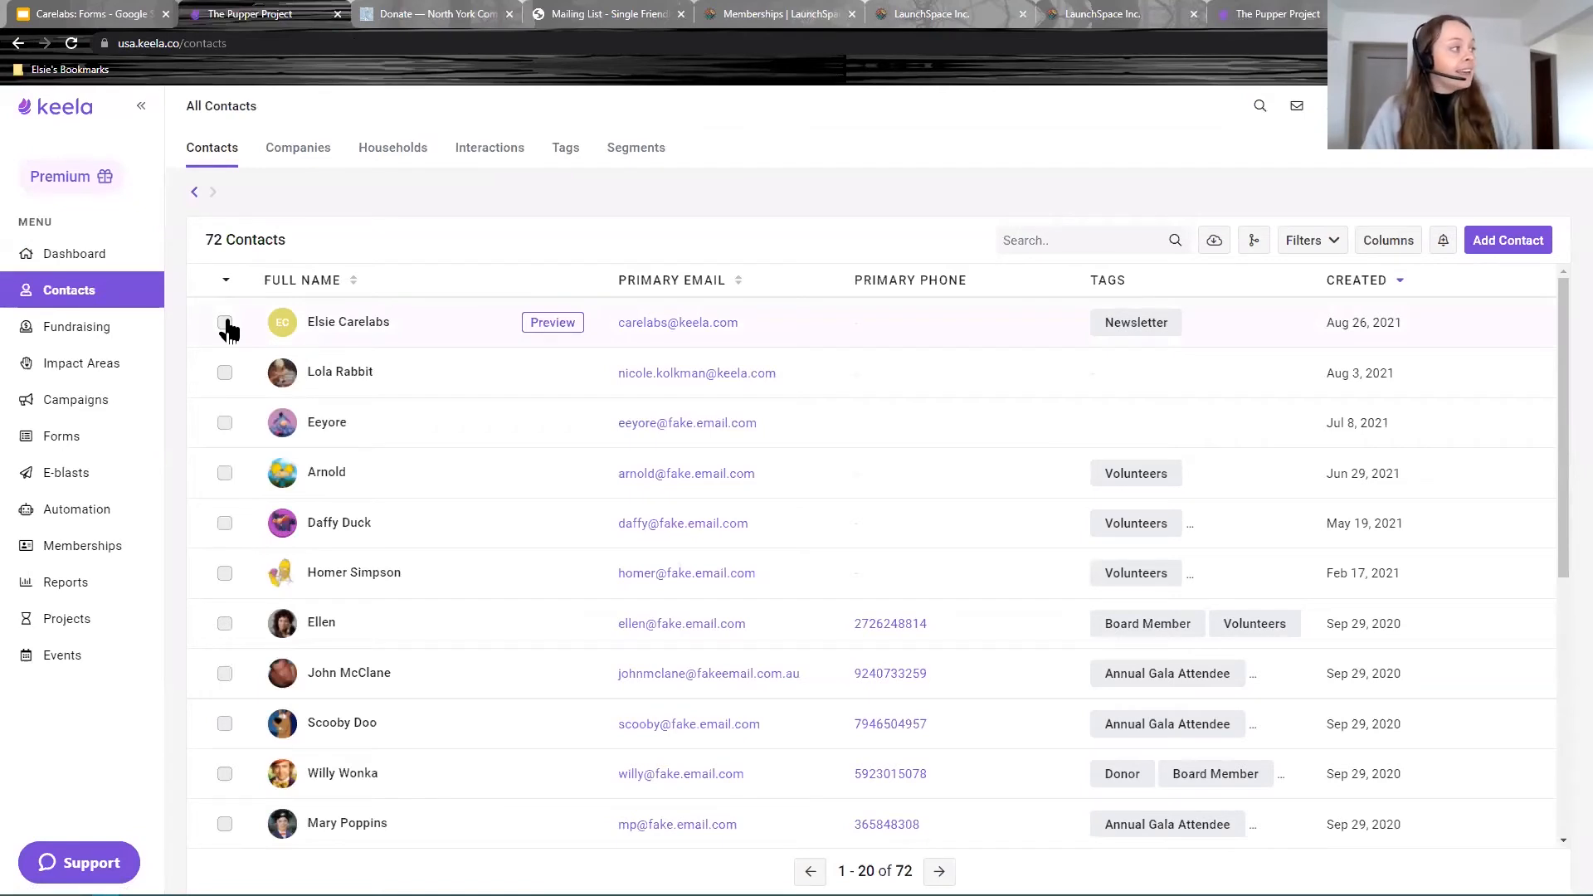
pyautogui.click(225, 322)
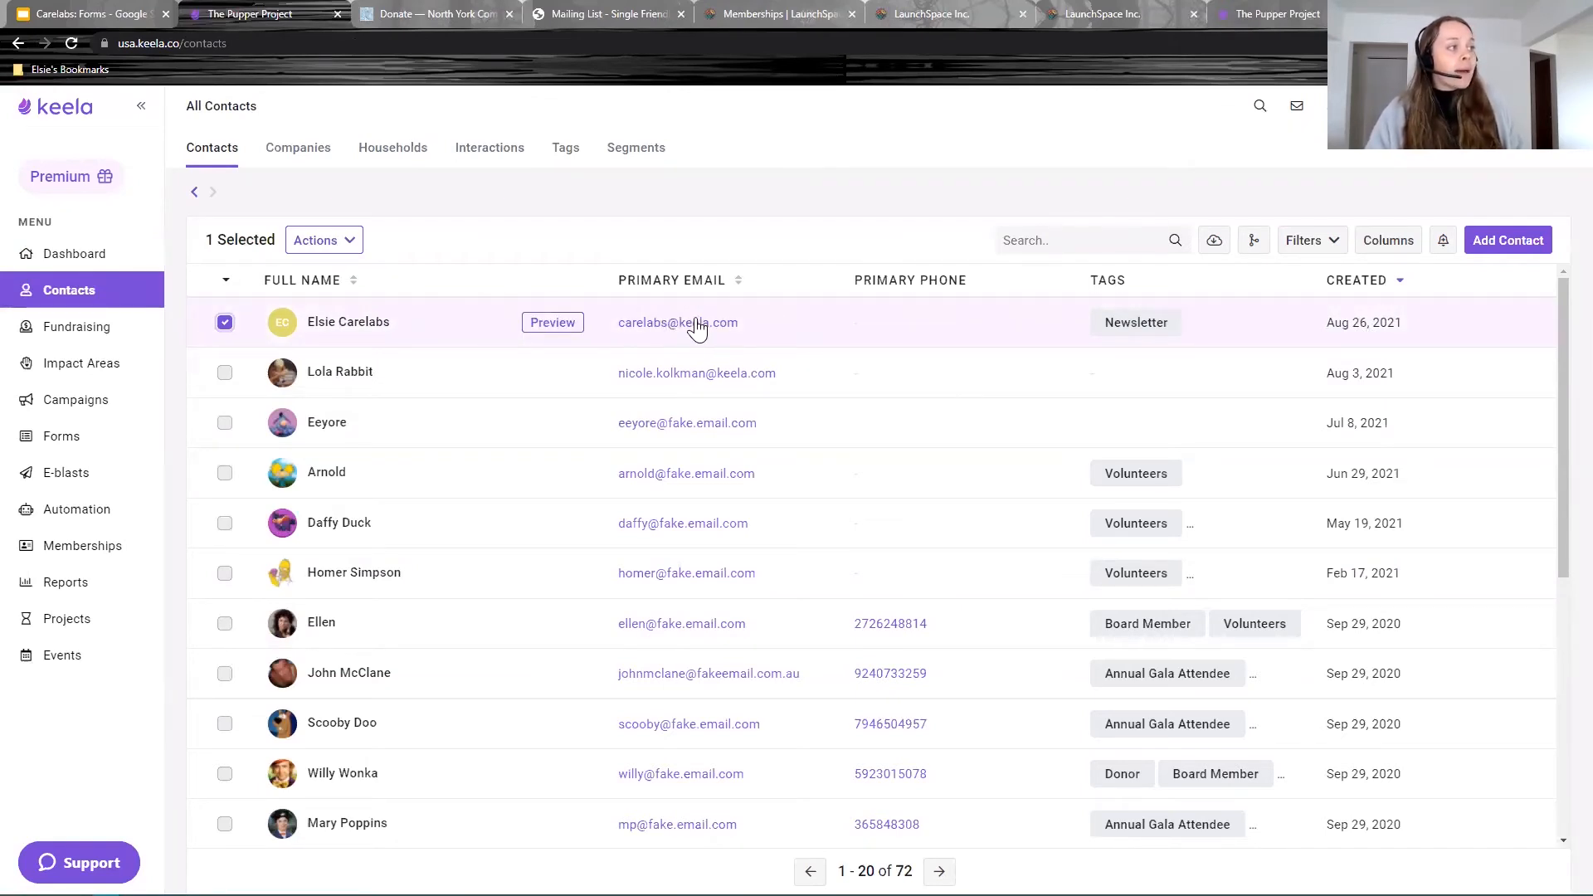
pyautogui.click(345, 320)
# Step: Review the profile's Opted In status and the subscription history entry dated Aug 26, 2021
pyautogui.scroll(-5, 1212, 402)
pyautogui.scroll(-6, 1211, 402)
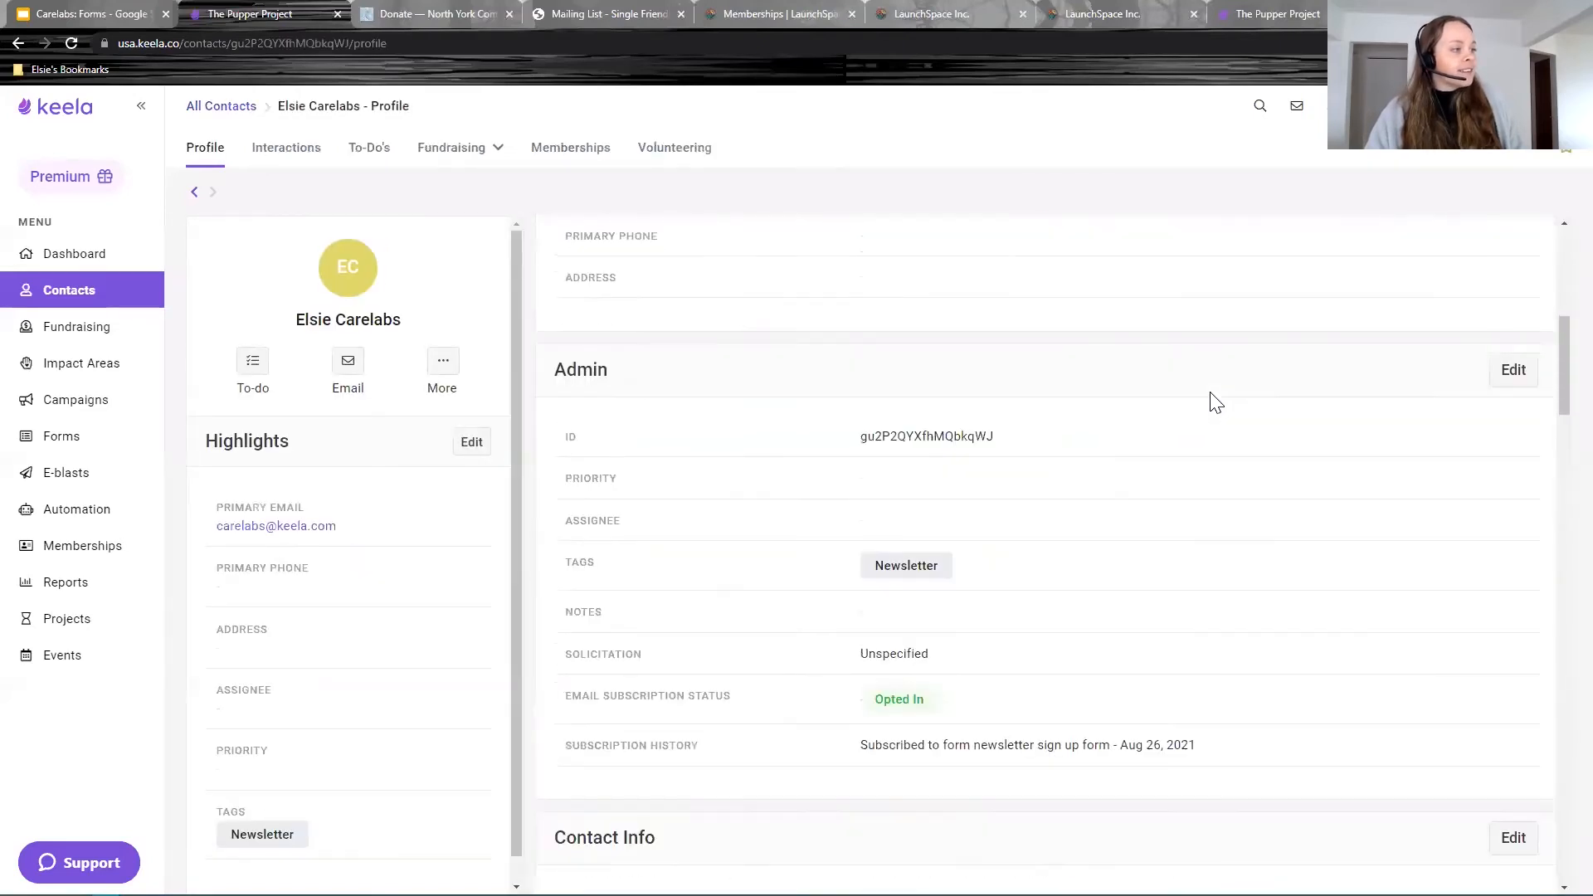
pyautogui.moveTo(953, 462); pyautogui.dragTo(875, 467)
pyautogui.click(939, 477)
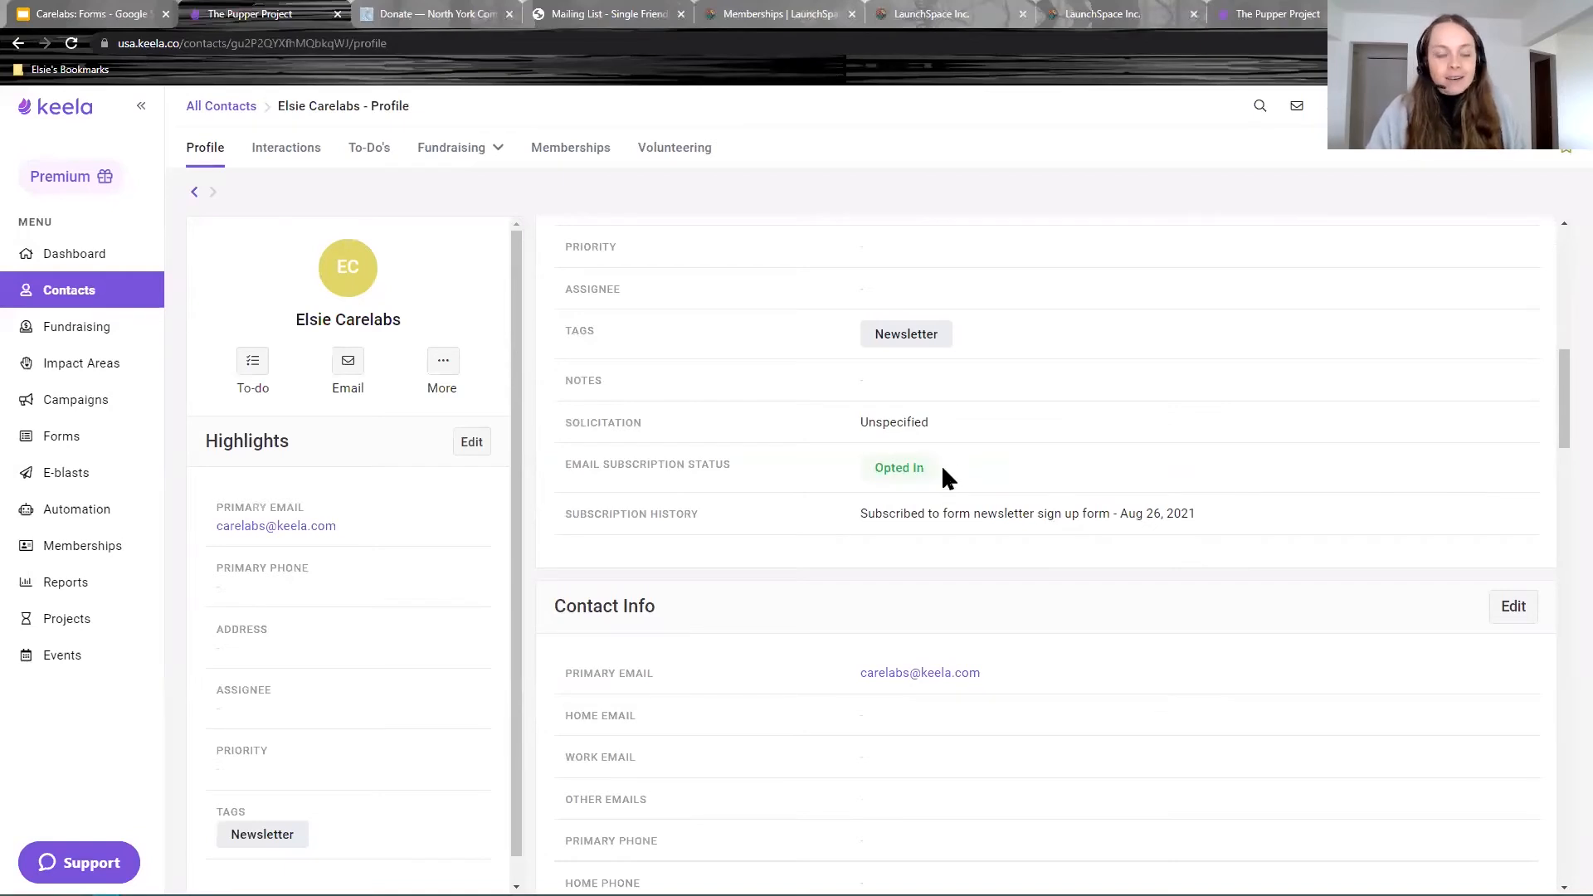
pyautogui.moveTo(1199, 514); pyautogui.dragTo(857, 526)
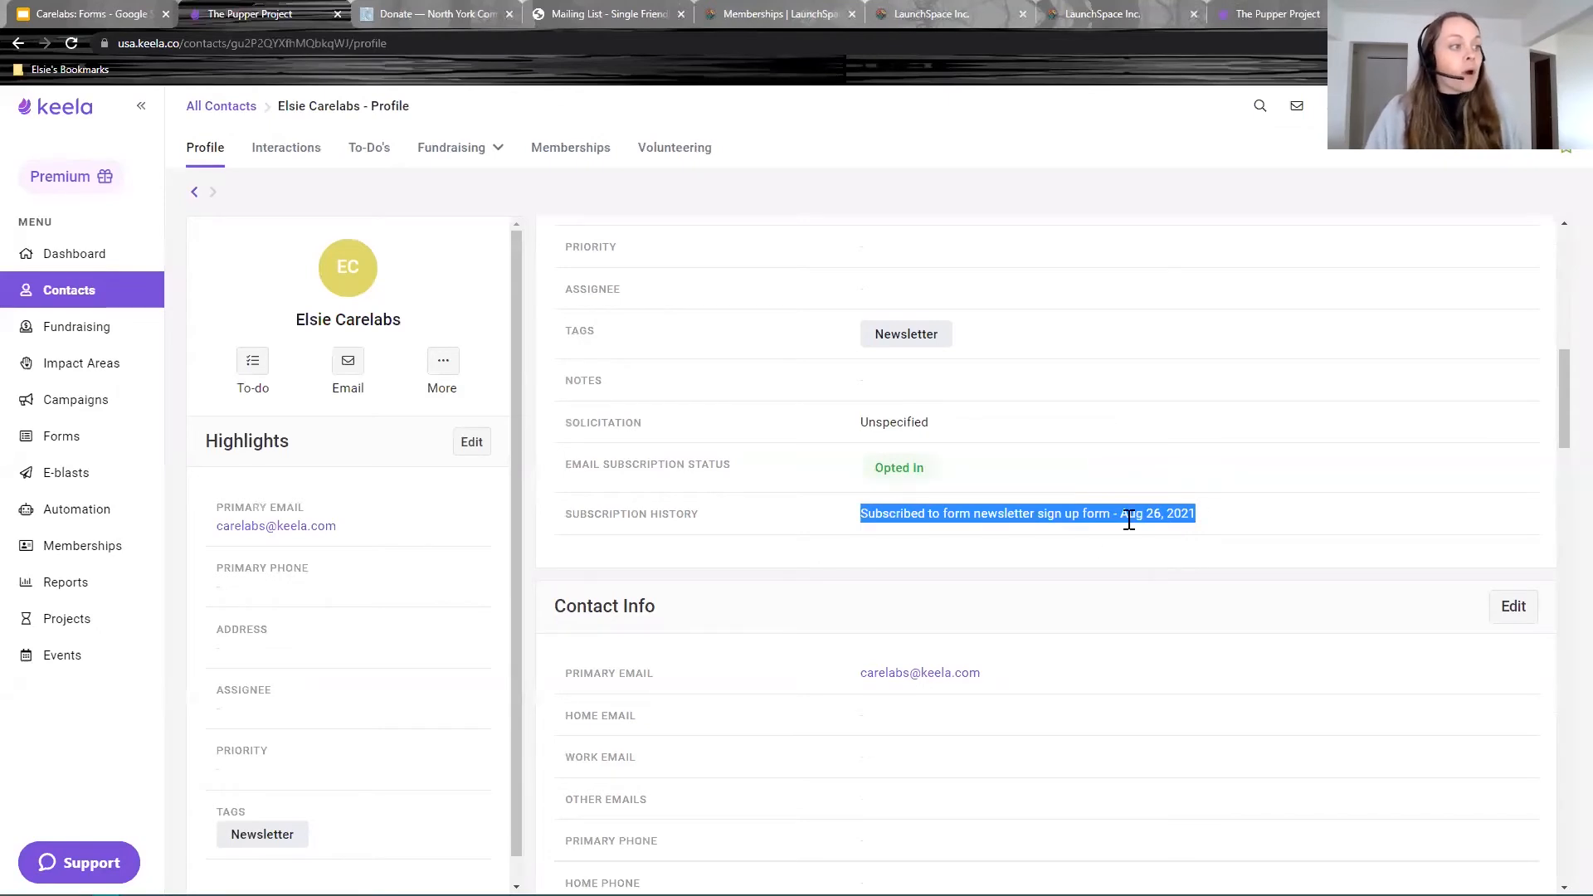
pyautogui.click(954, 516)
pyautogui.moveTo(1197, 514); pyautogui.dragTo(1125, 531)
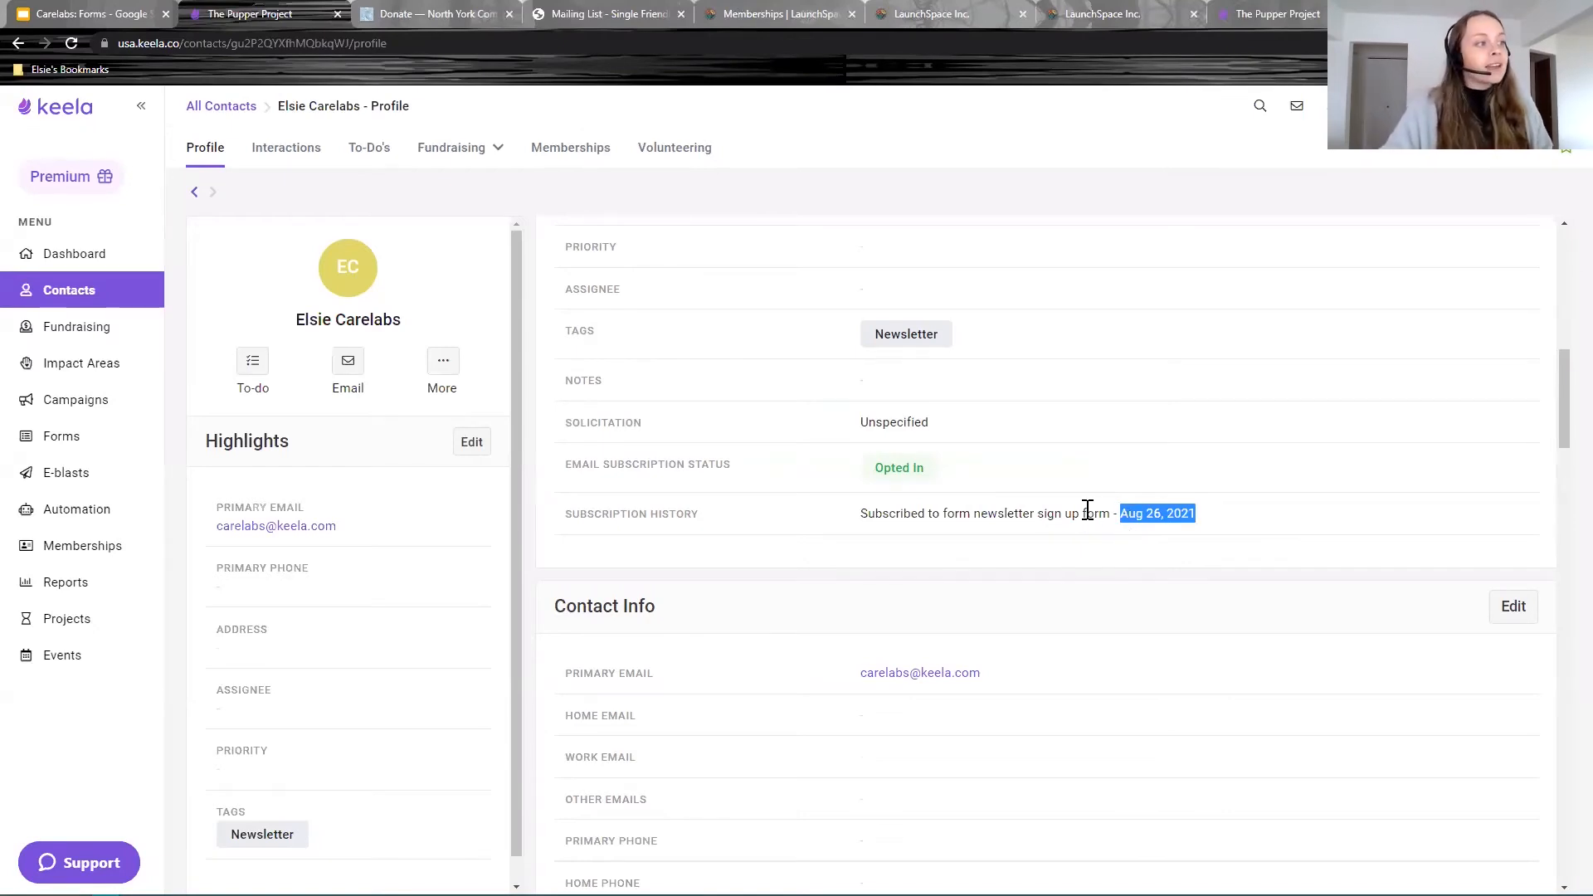
pyautogui.click(1083, 520)
pyautogui.moveTo(973, 514); pyautogui.dragTo(1110, 520)
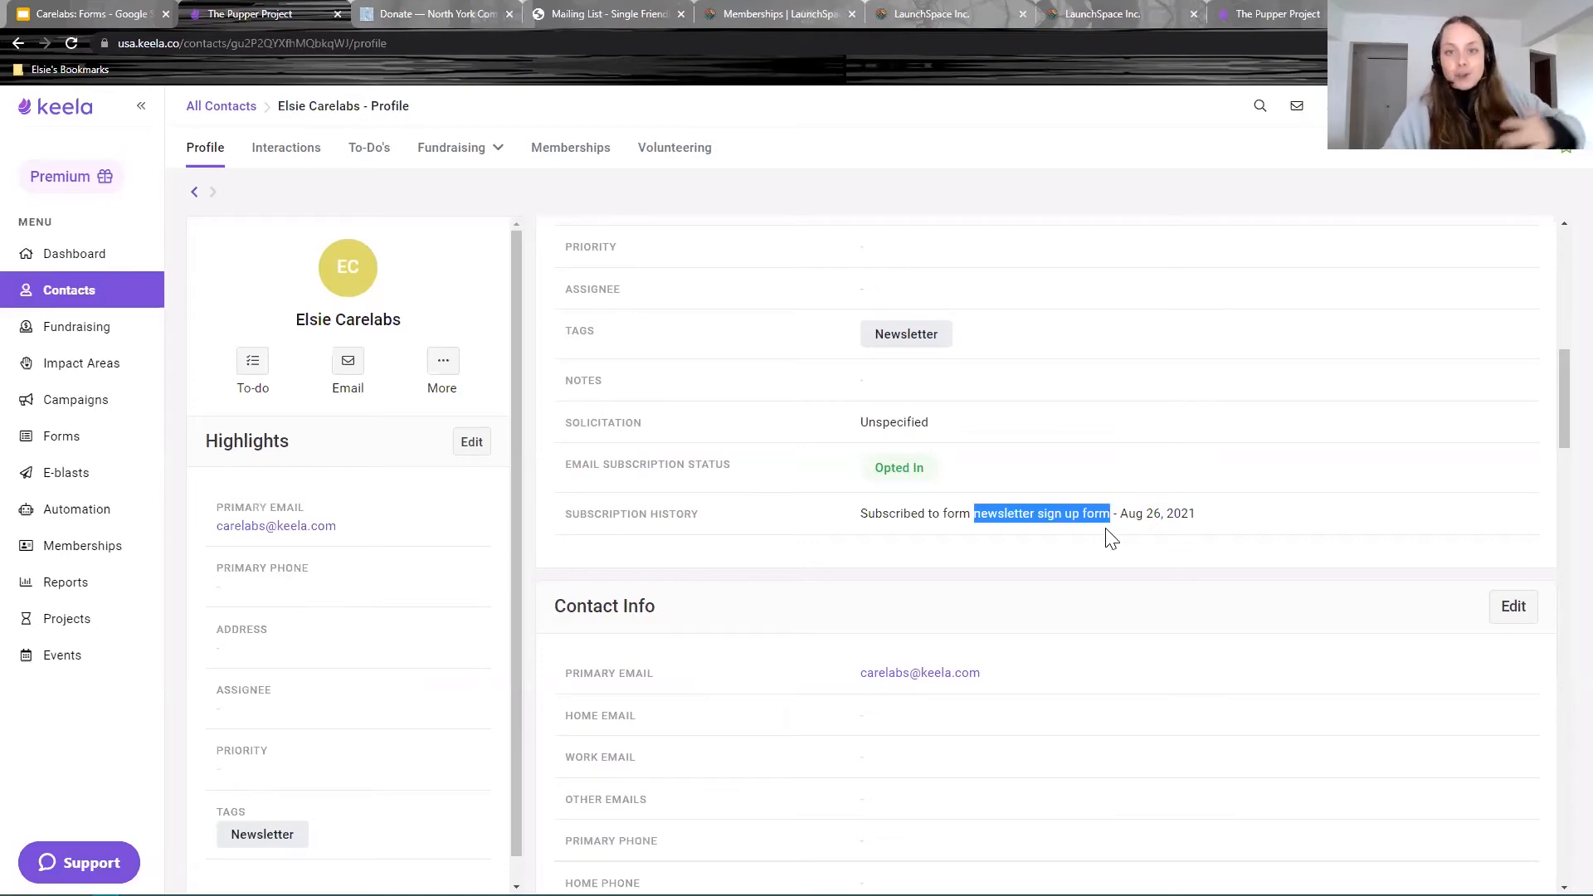
# Step: Check the custom field answers, including Social Media, then return to All Contacts
pyautogui.scroll(-6, 1097, 509)
pyautogui.scroll(-20, 1097, 505)
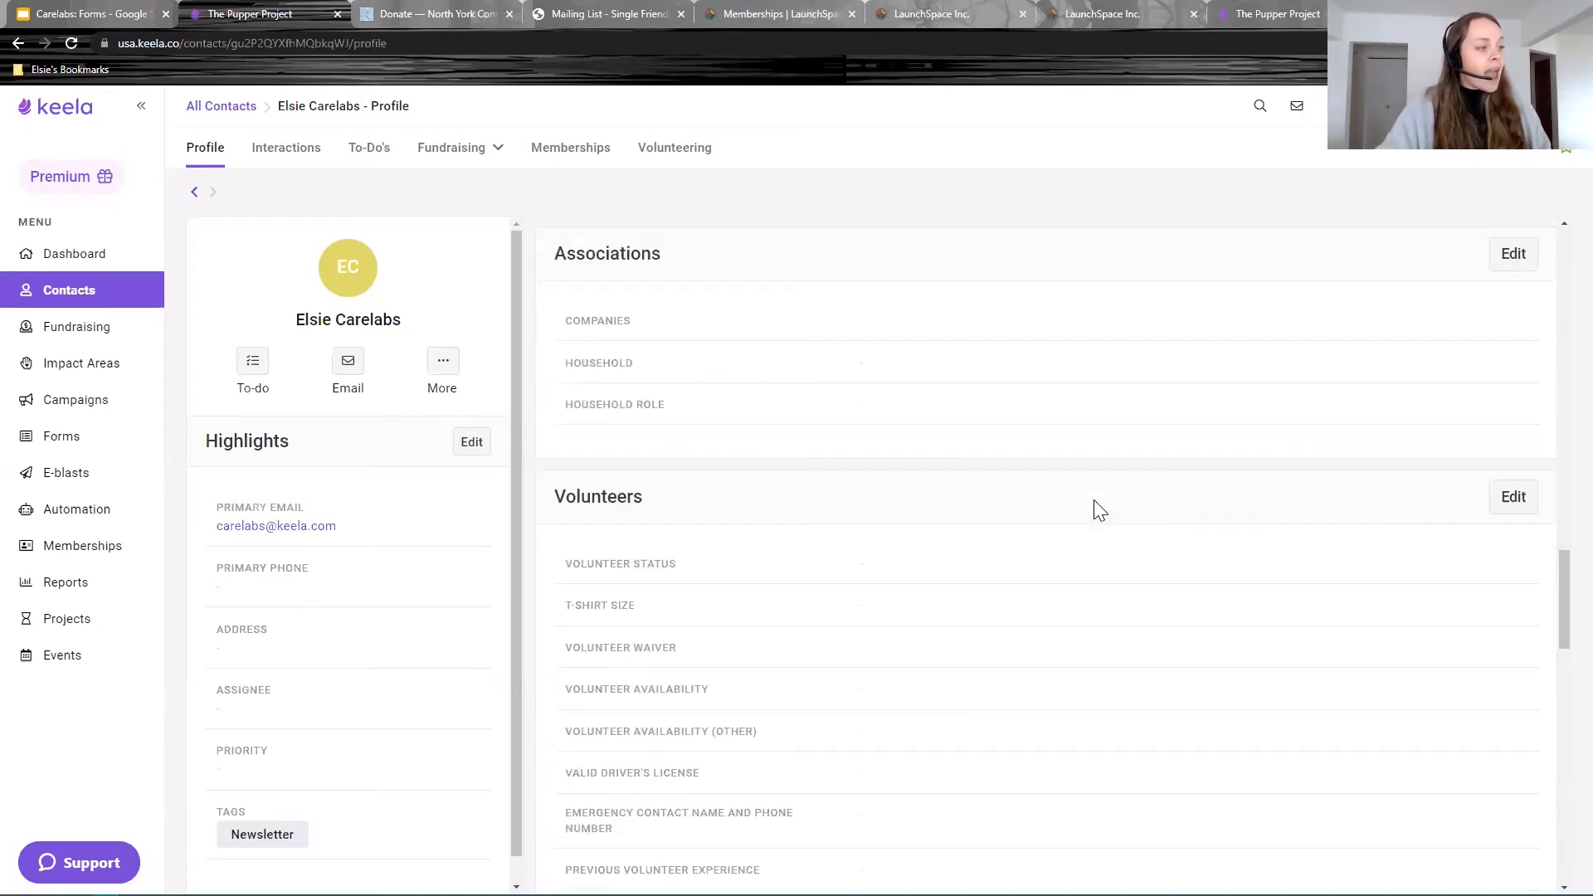
pyautogui.scroll(-3, 1047, 465)
pyautogui.scroll(2, 1074, 387)
pyautogui.moveTo(1108, 347); pyautogui.dragTo(836, 320)
pyautogui.moveTo(939, 674); pyautogui.dragTo(842, 678)
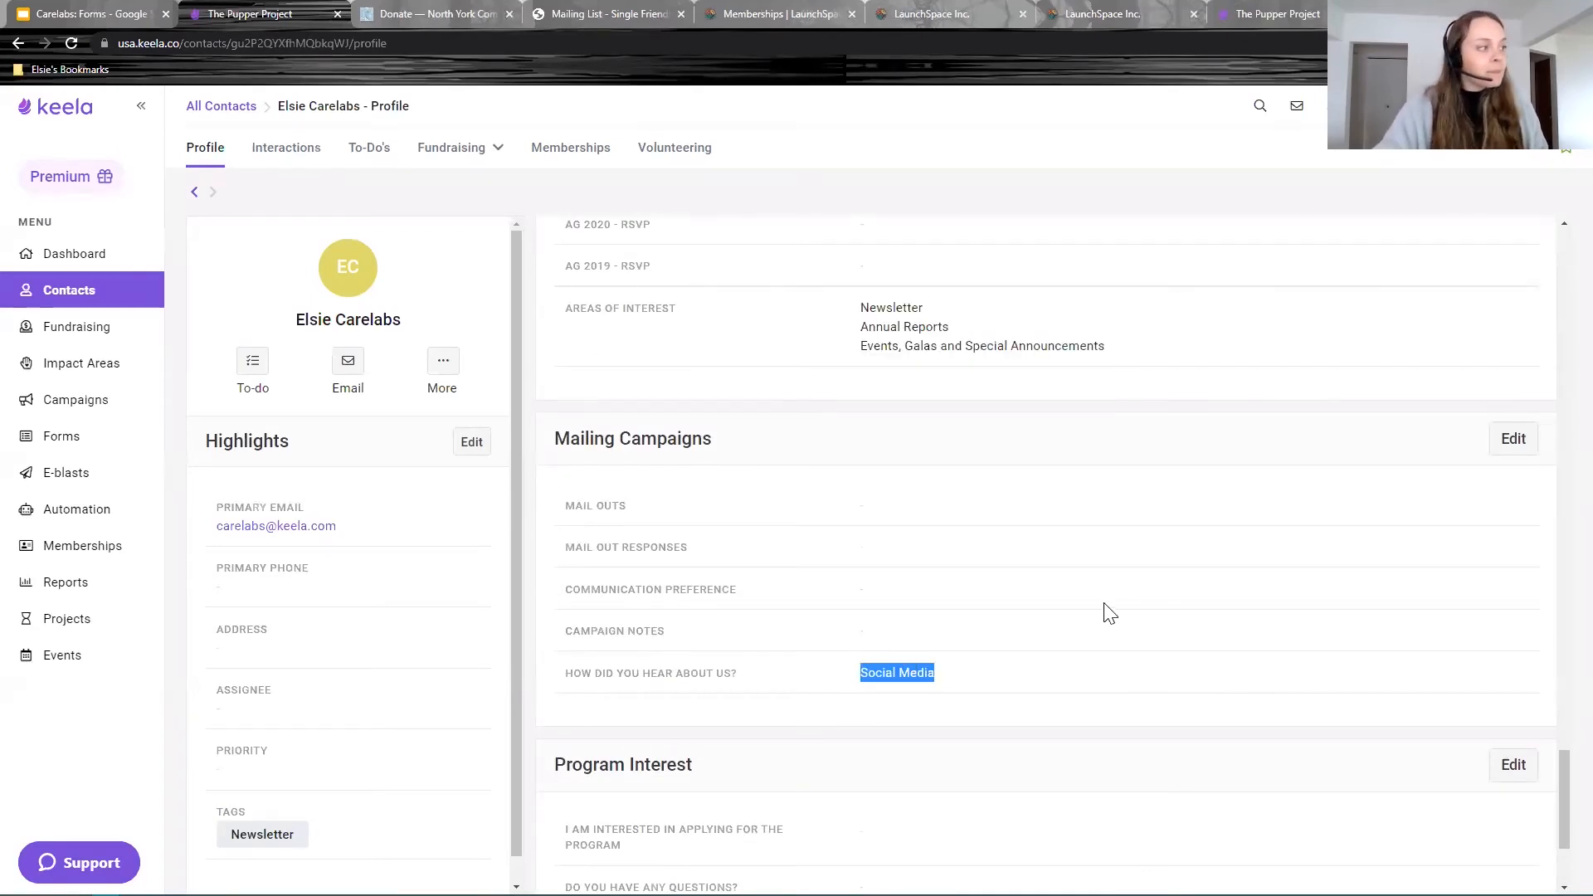
pyautogui.scroll(6, 1106, 614)
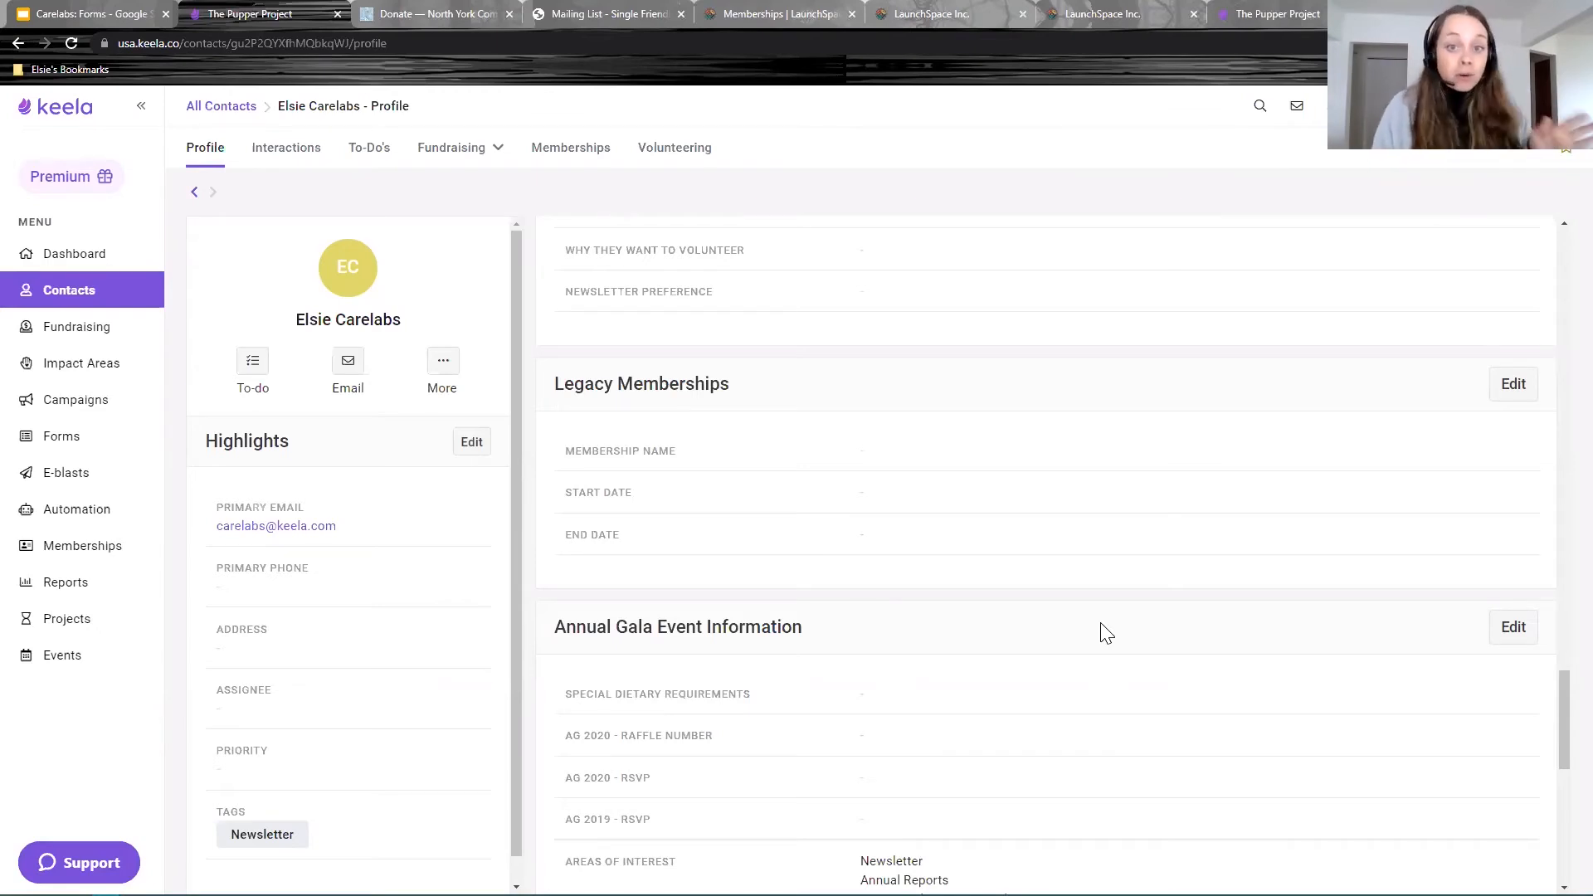
pyautogui.click(195, 196)
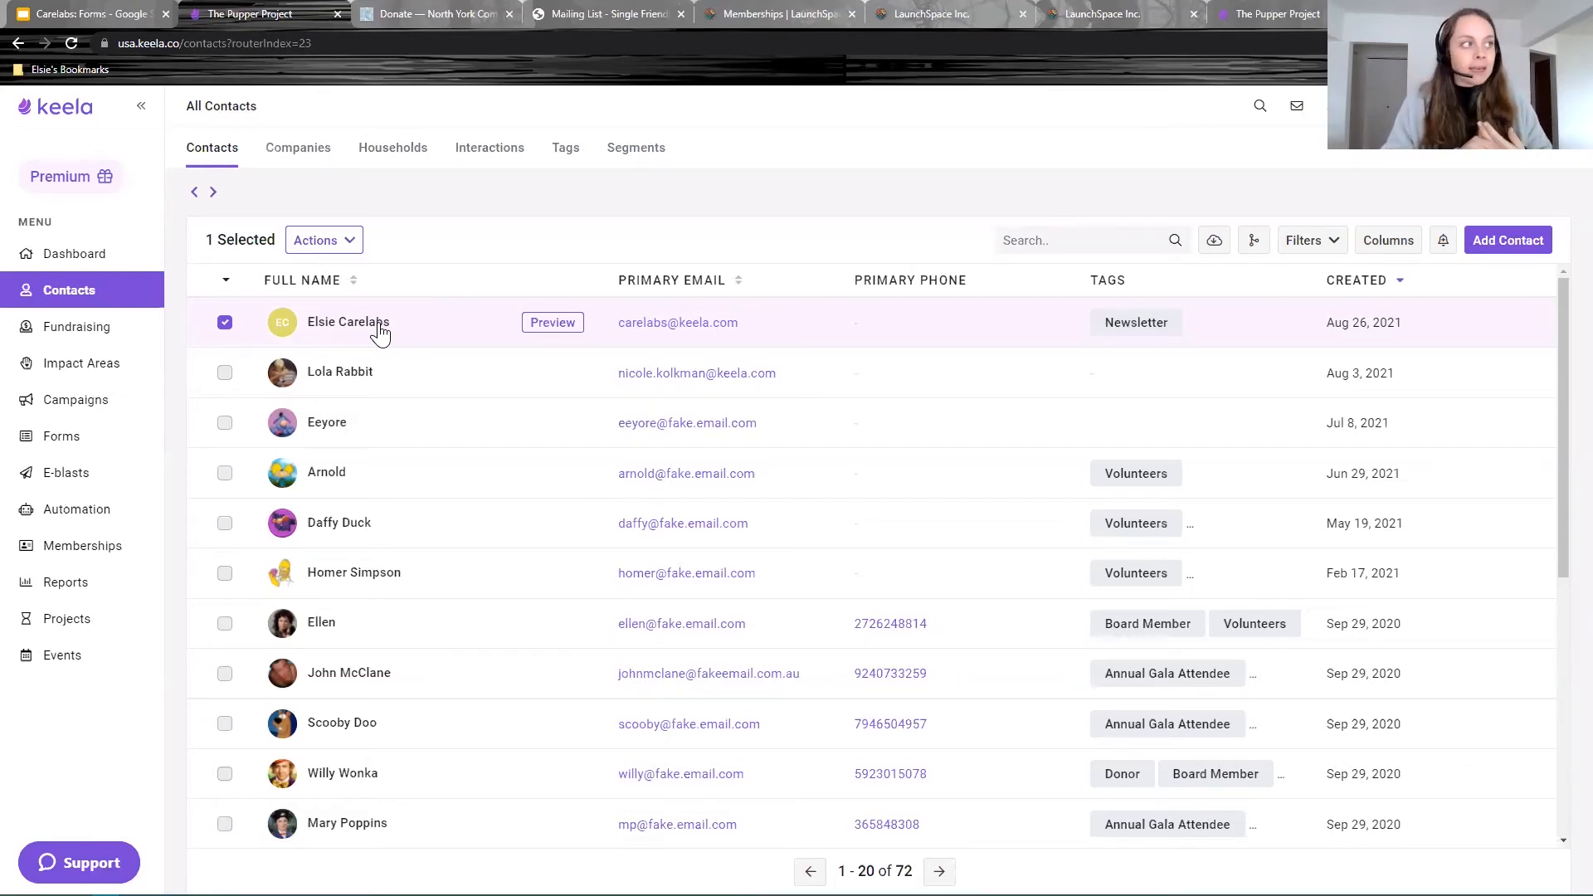
# Step: Start a new segment named 'Newsletter' from the Segments list
pyautogui.click(637, 154)
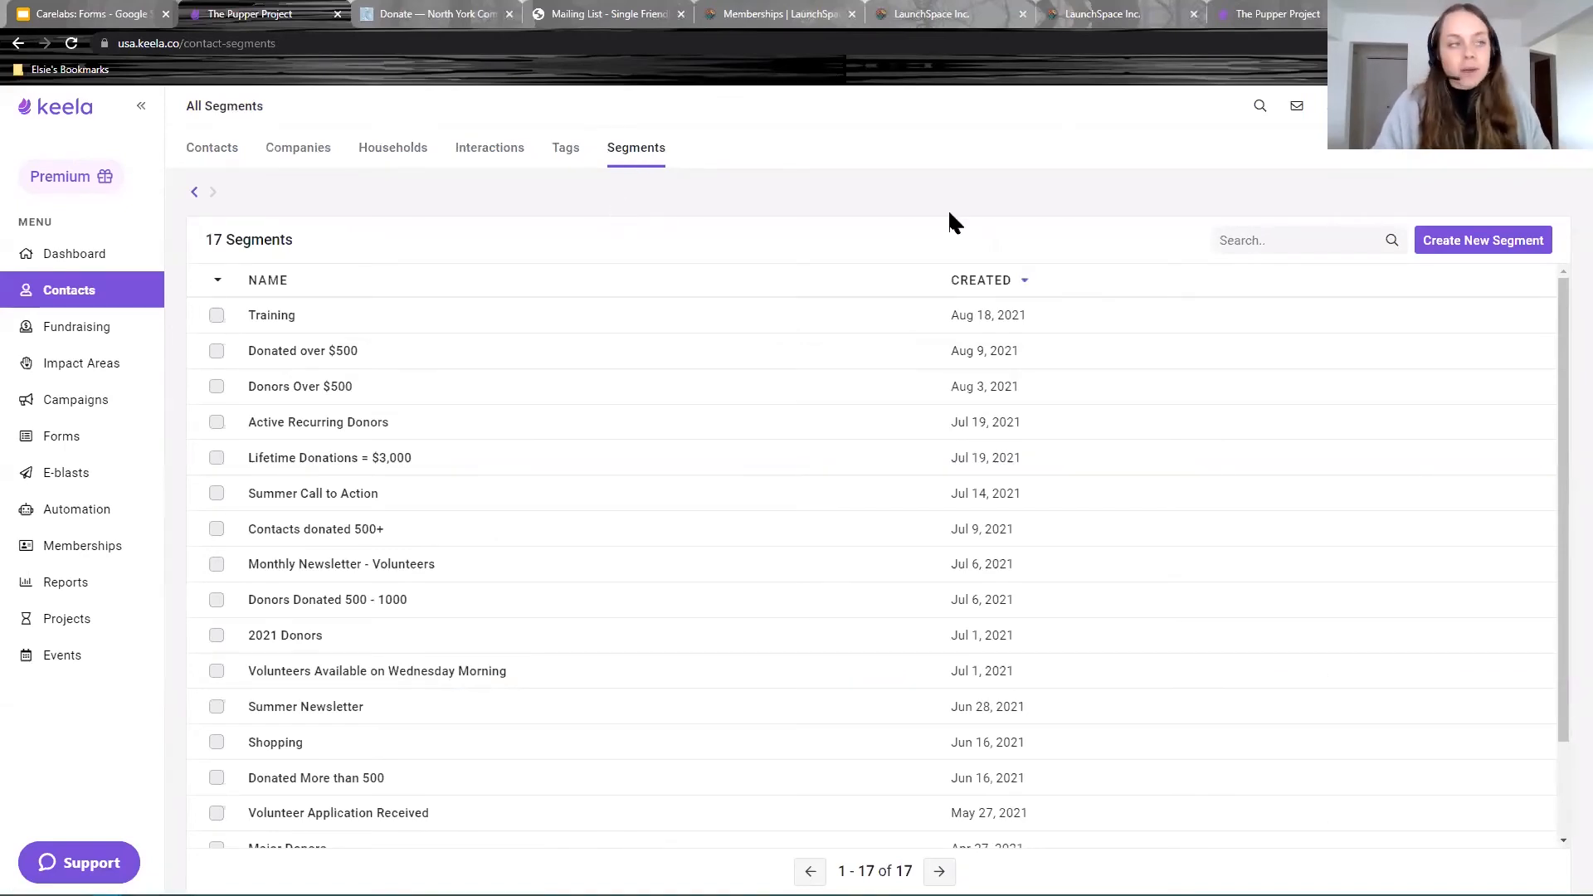
pyautogui.click(1459, 258)
pyautogui.click(627, 238)
pyautogui.write('Newsletter')
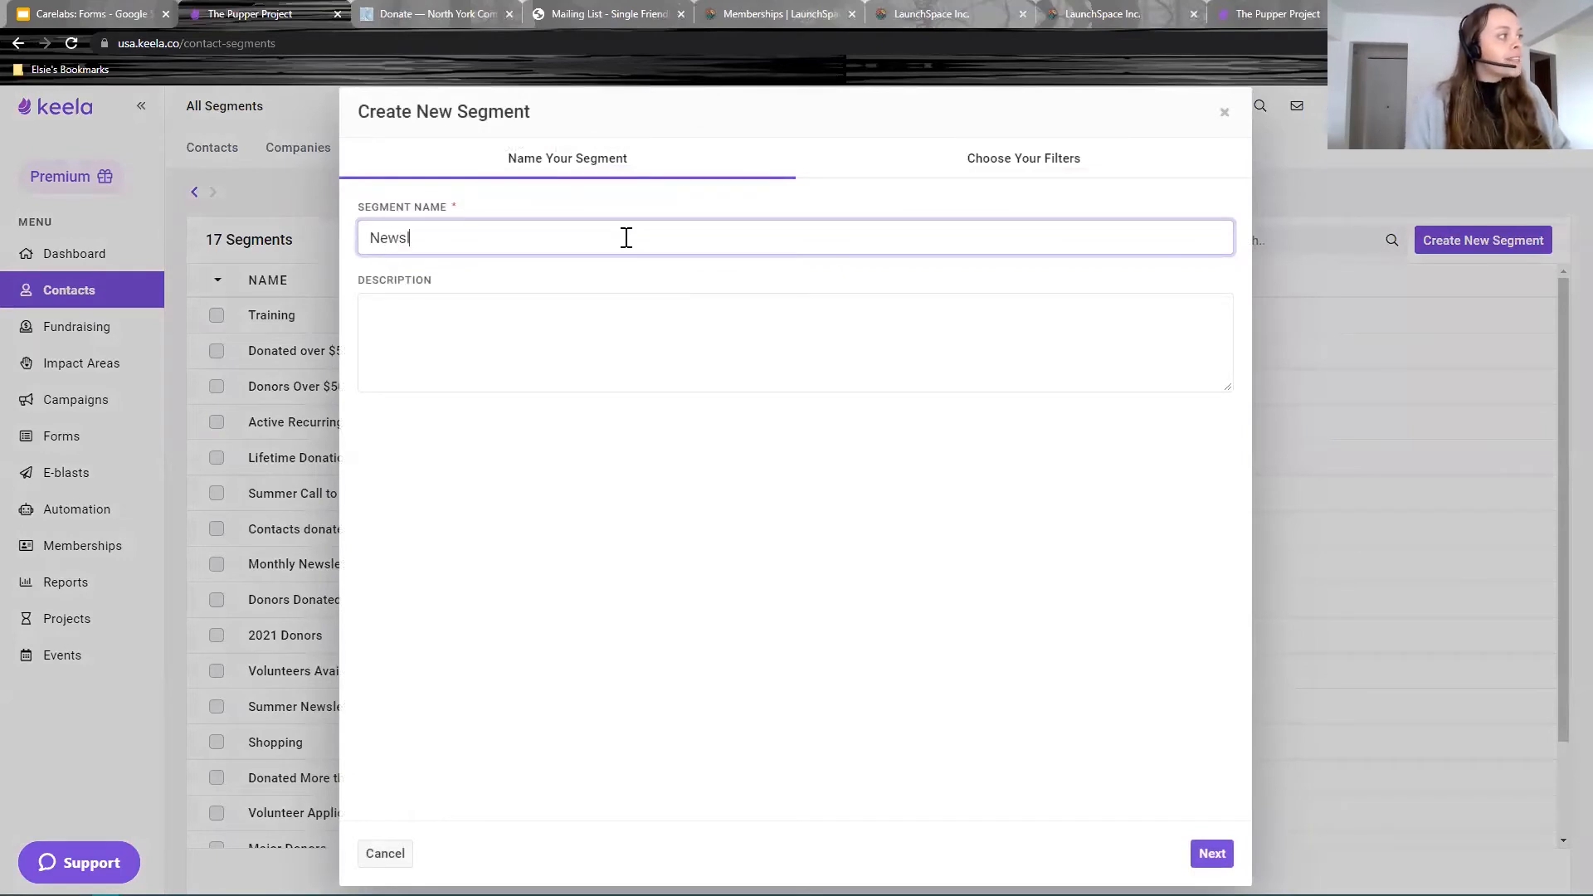
pyautogui.click(1212, 853)
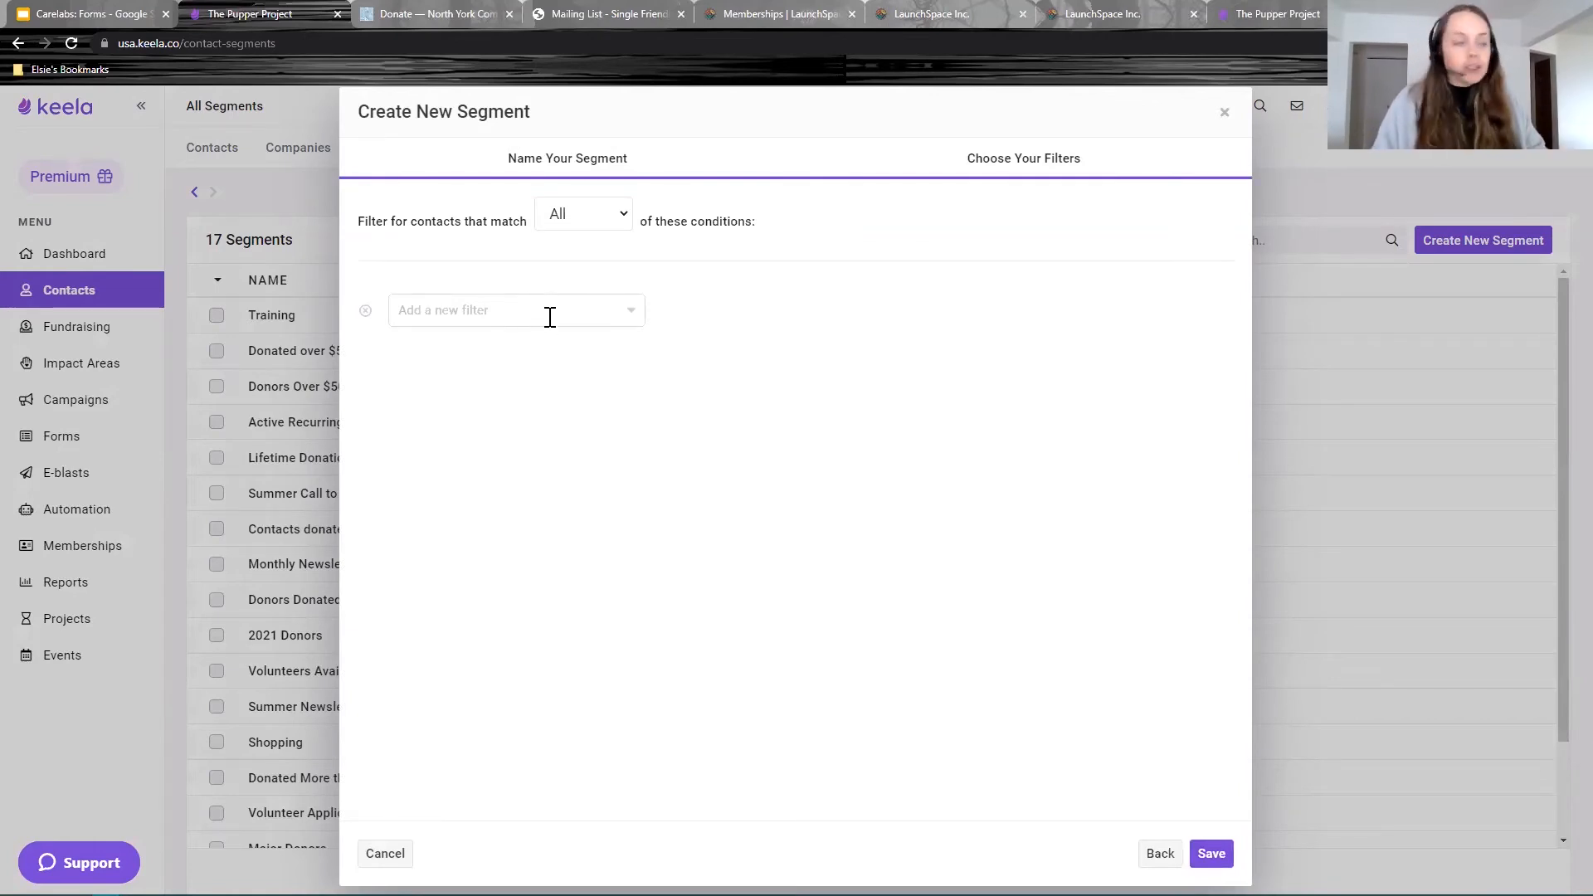
# Step: Filter the segment on Custom Fields, Areas of Interest contains Newsletter, and save it
pyautogui.click(548, 311)
pyautogui.write('custom')
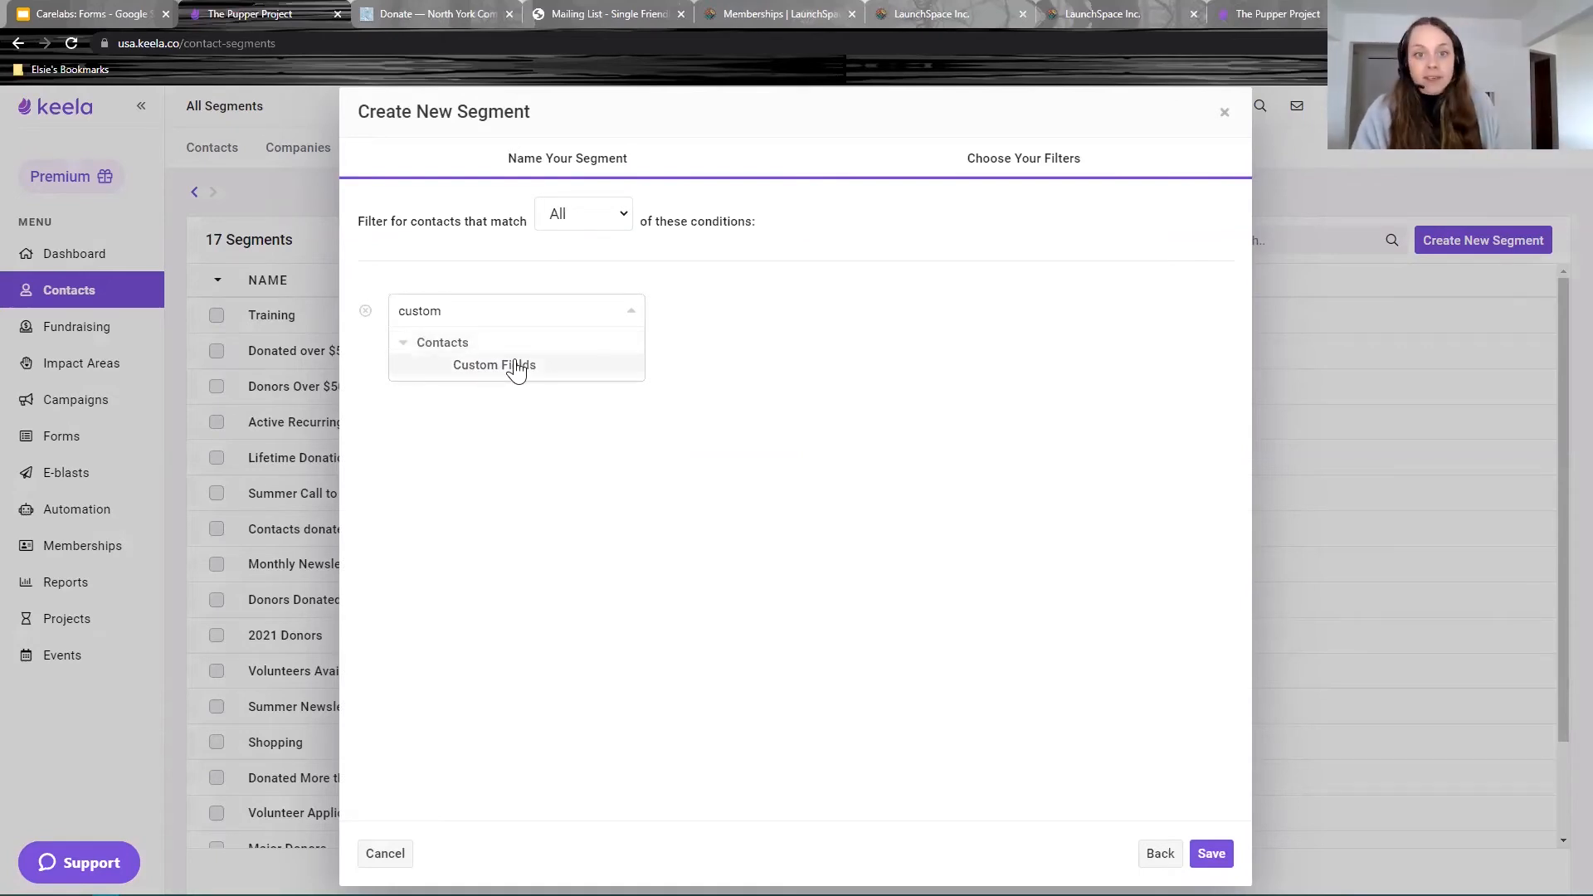
pyautogui.click(515, 367)
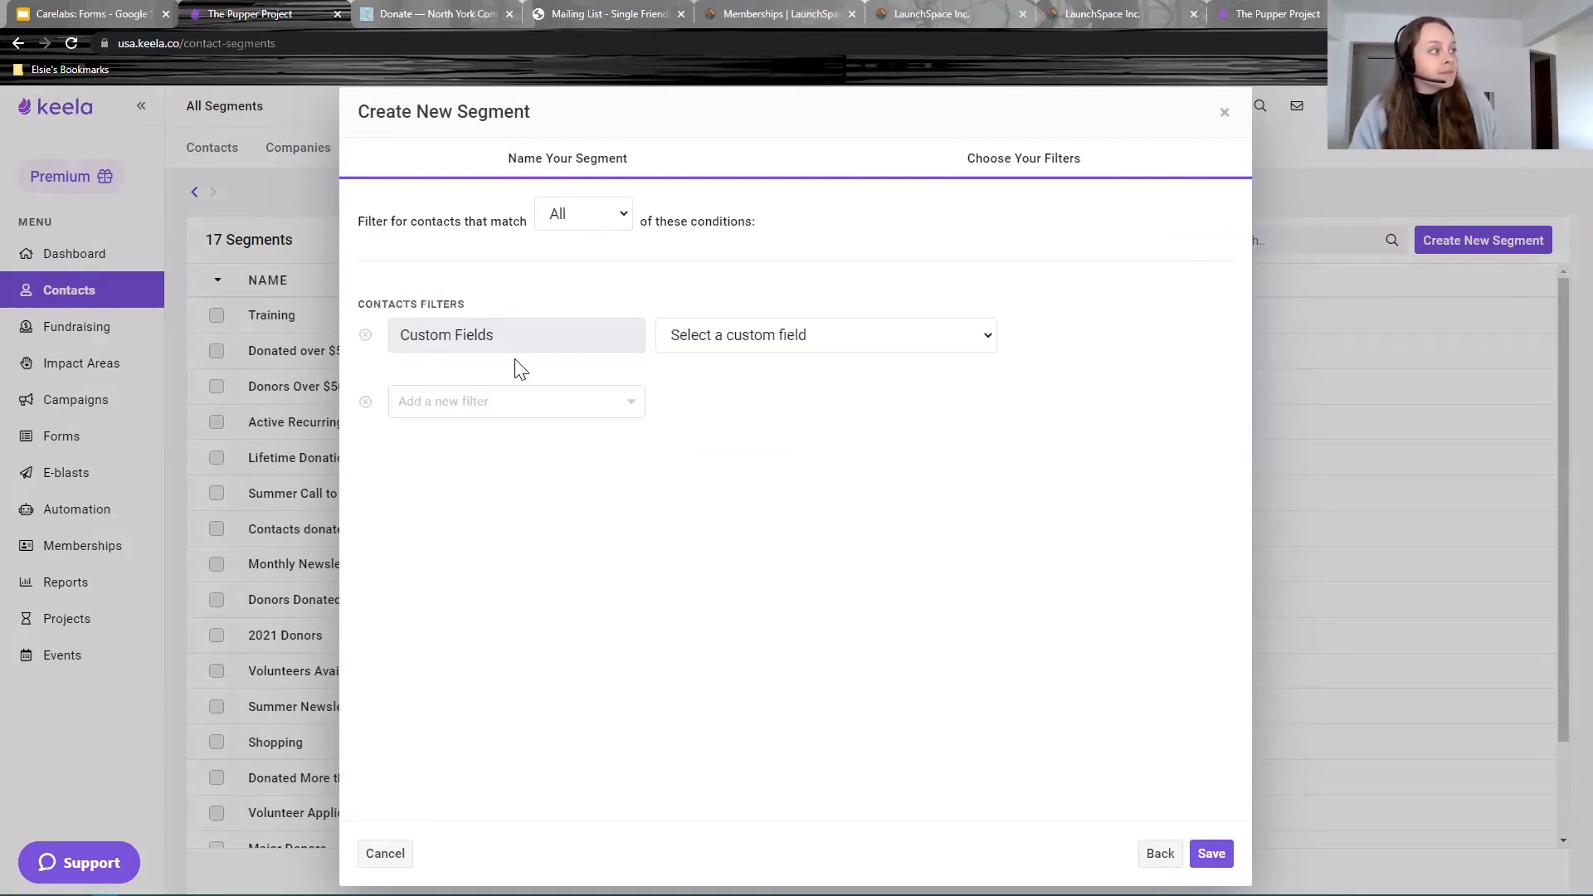
pyautogui.click(779, 336)
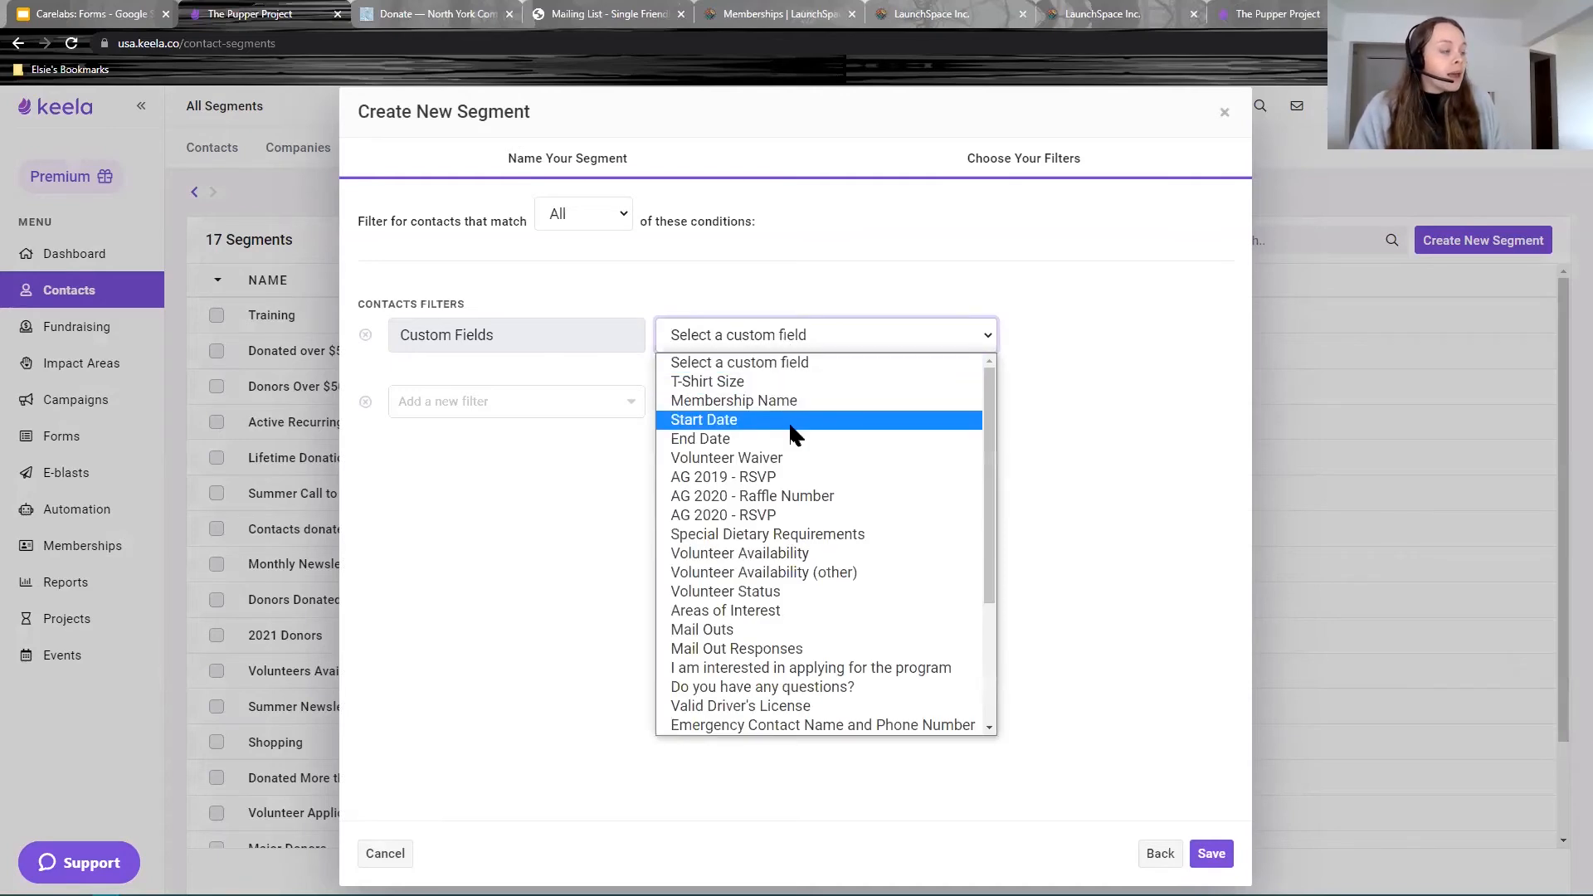
pyautogui.scroll(-3, 792, 435)
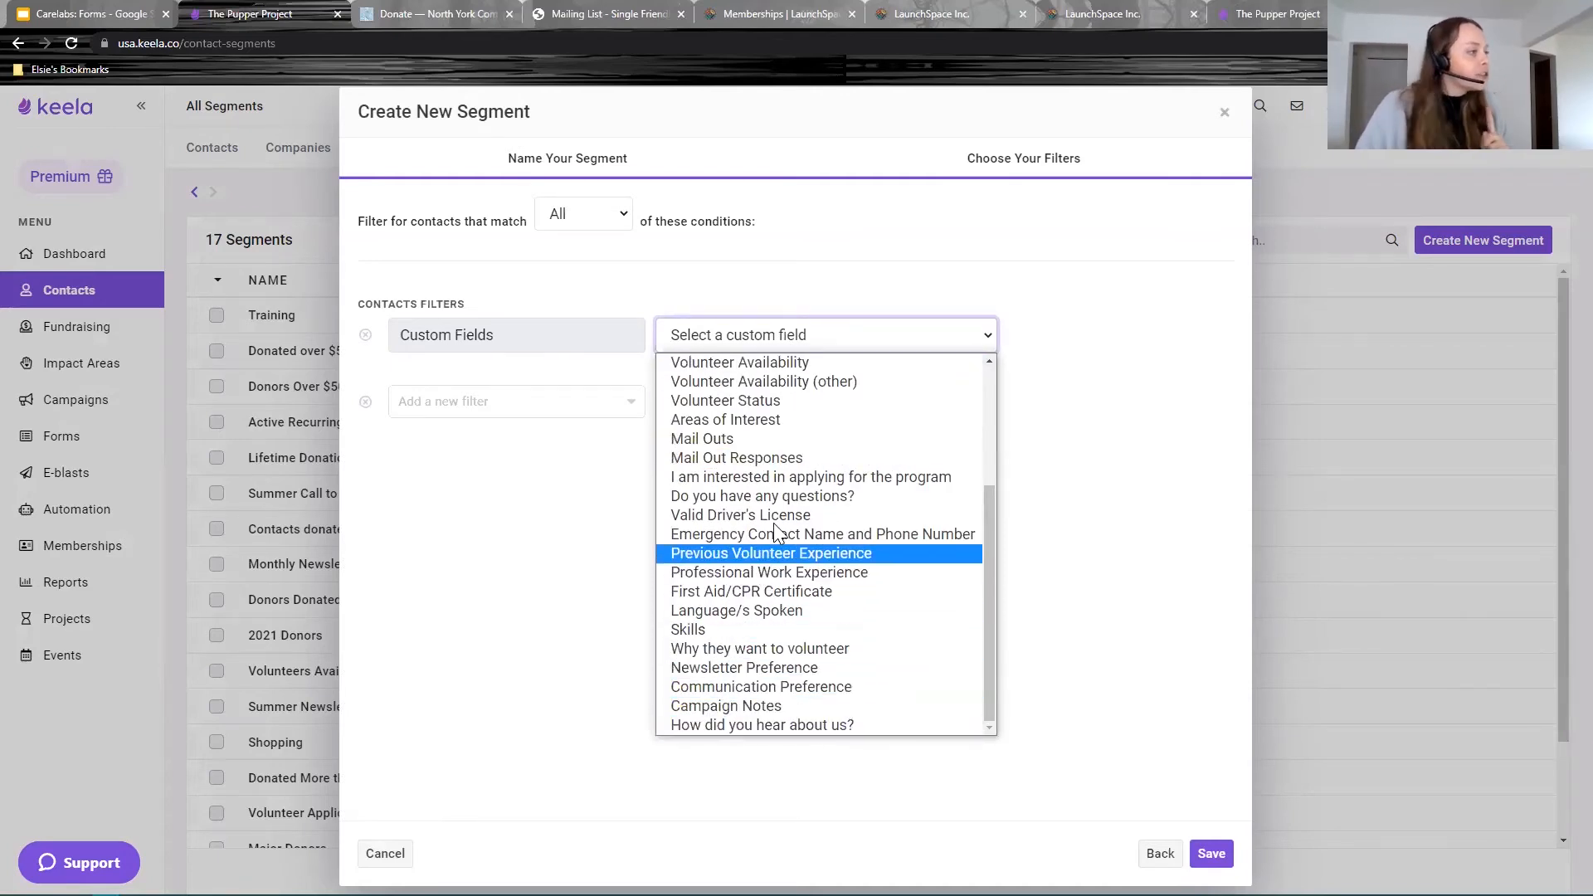
pyautogui.scroll(3, 773, 523)
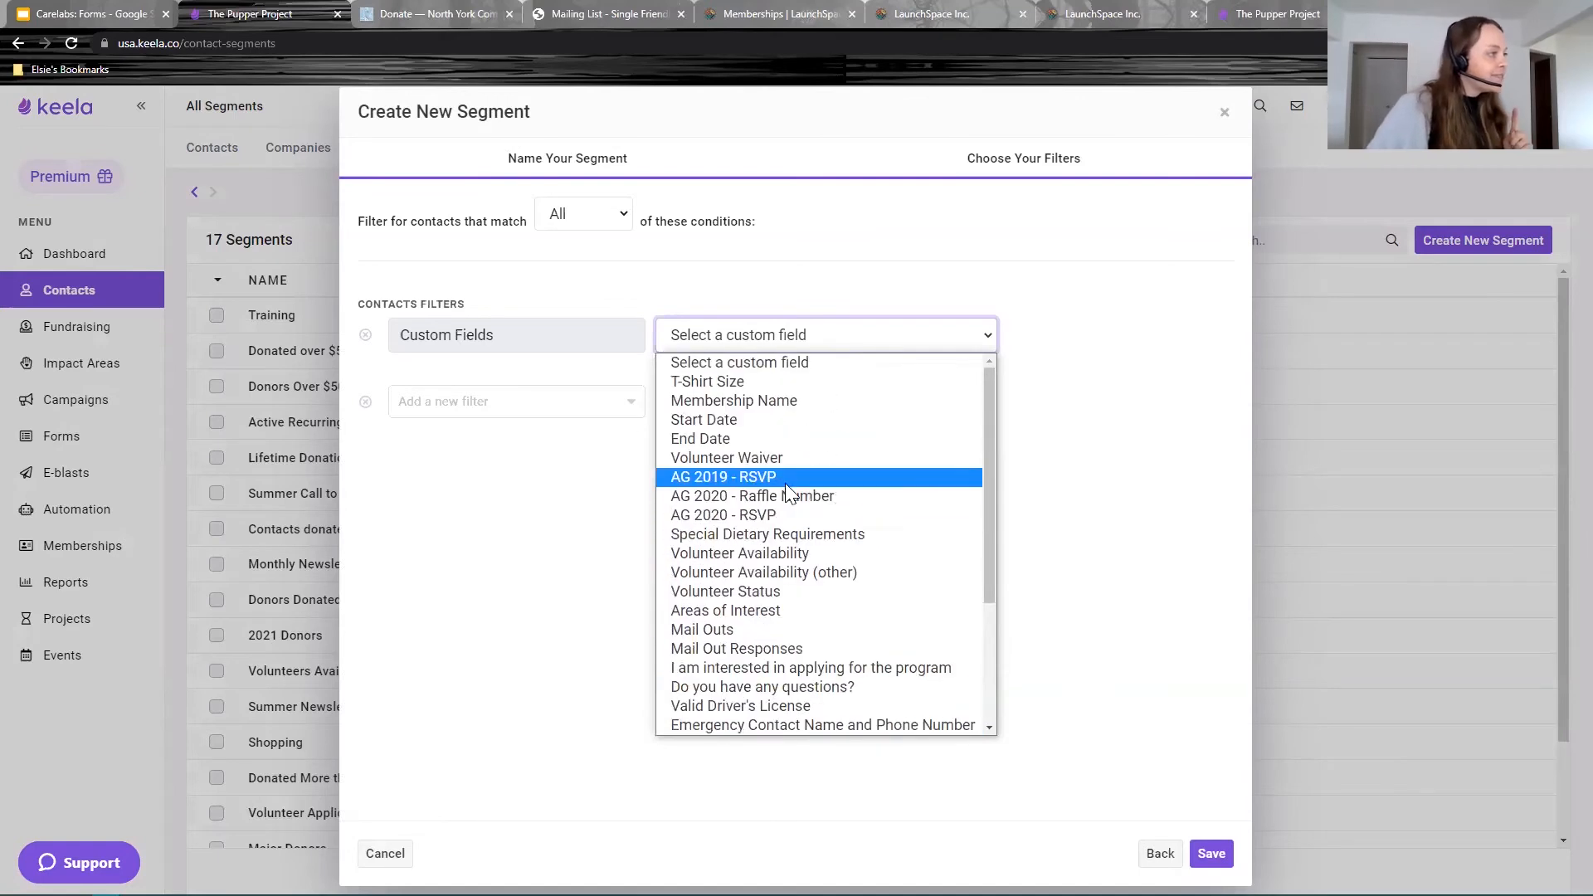
pyautogui.click(756, 611)
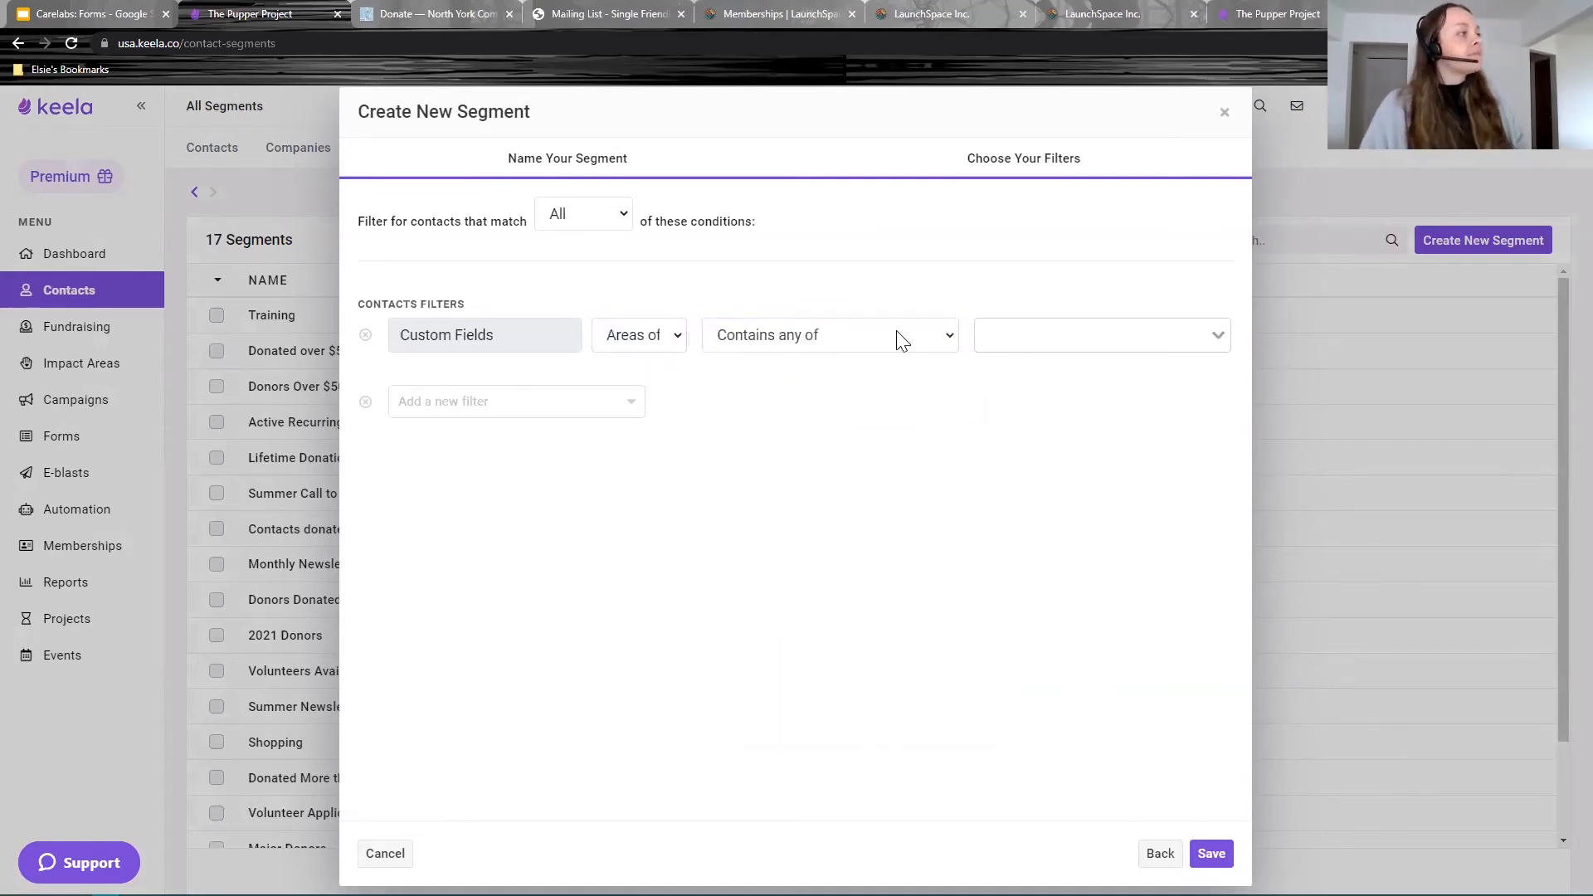
pyautogui.click(1132, 337)
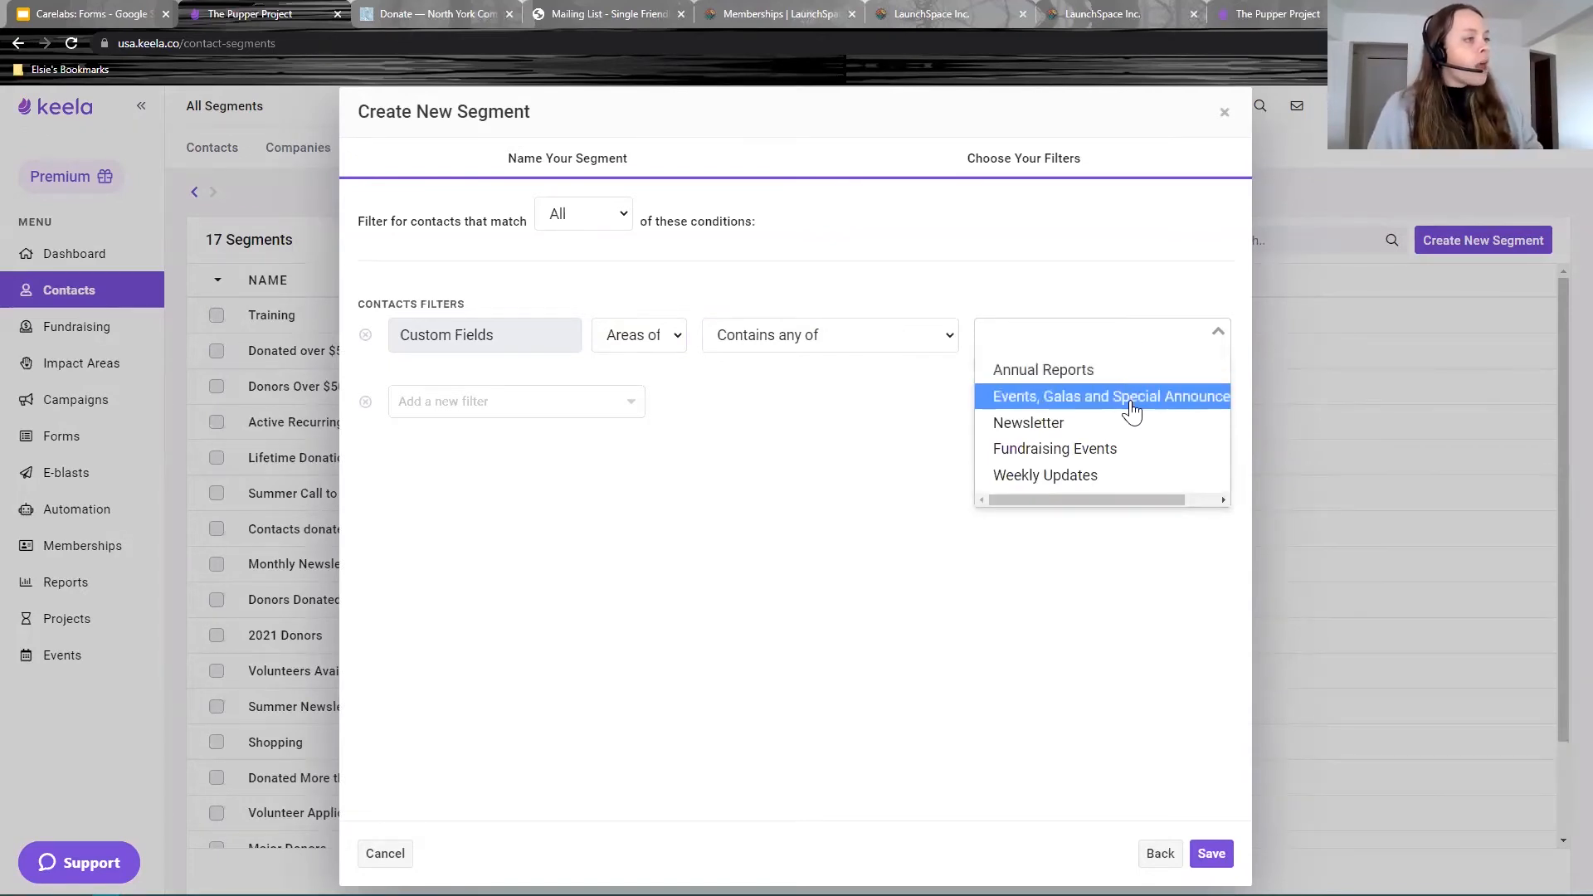
pyautogui.click(1071, 426)
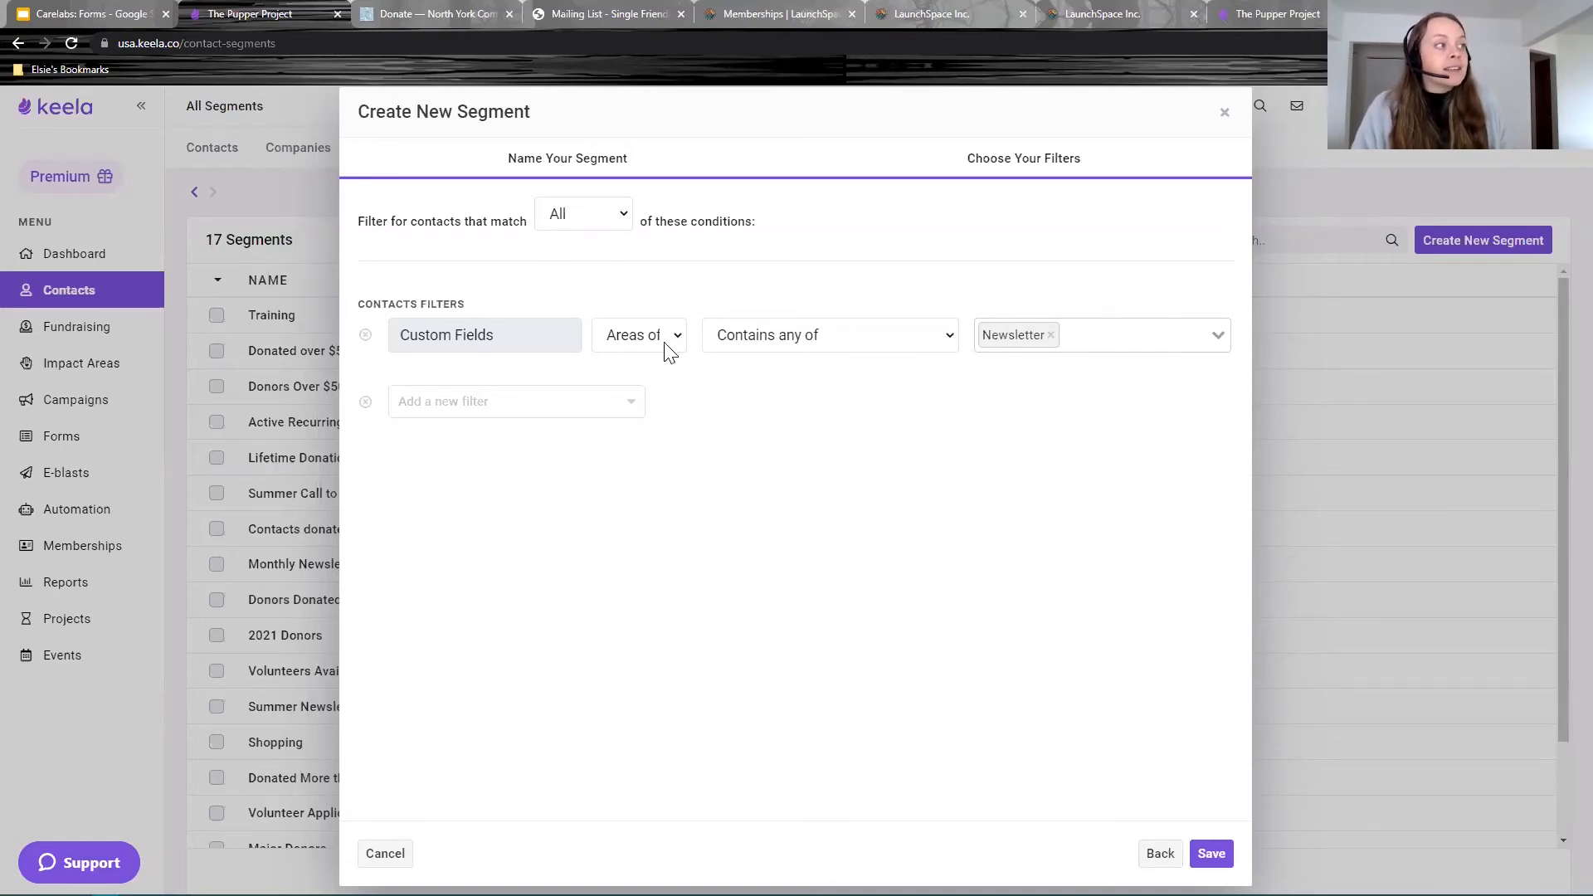
pyautogui.click(1211, 854)
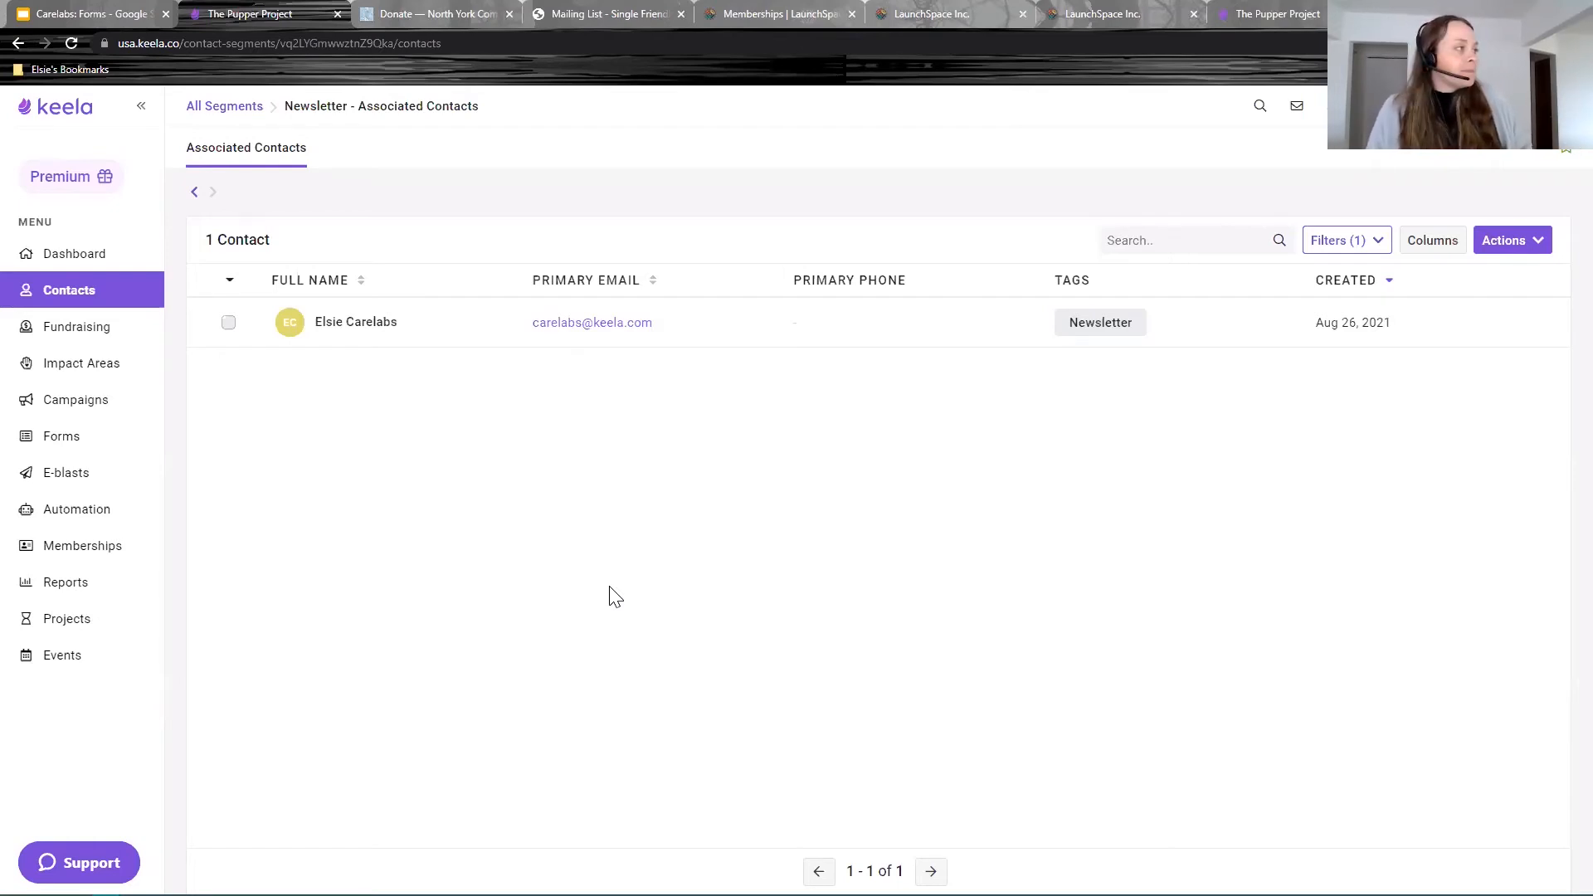
# Step: Replace the Areas of Interest filter with a Tags filter matching Newsletter and apply it
pyautogui.click(1364, 240)
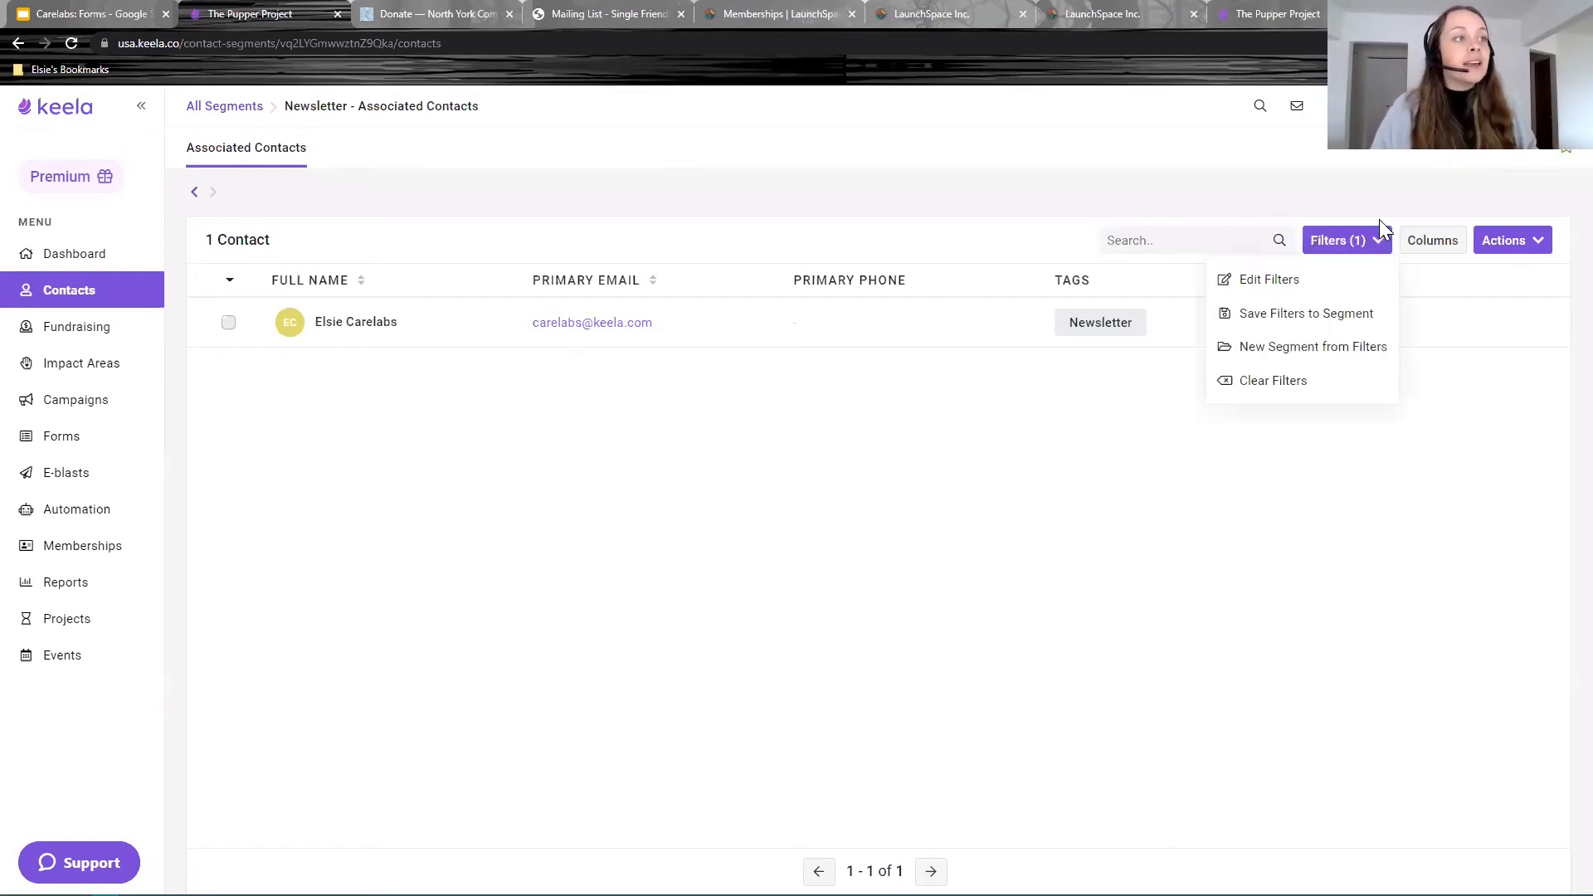
pyautogui.click(1300, 286)
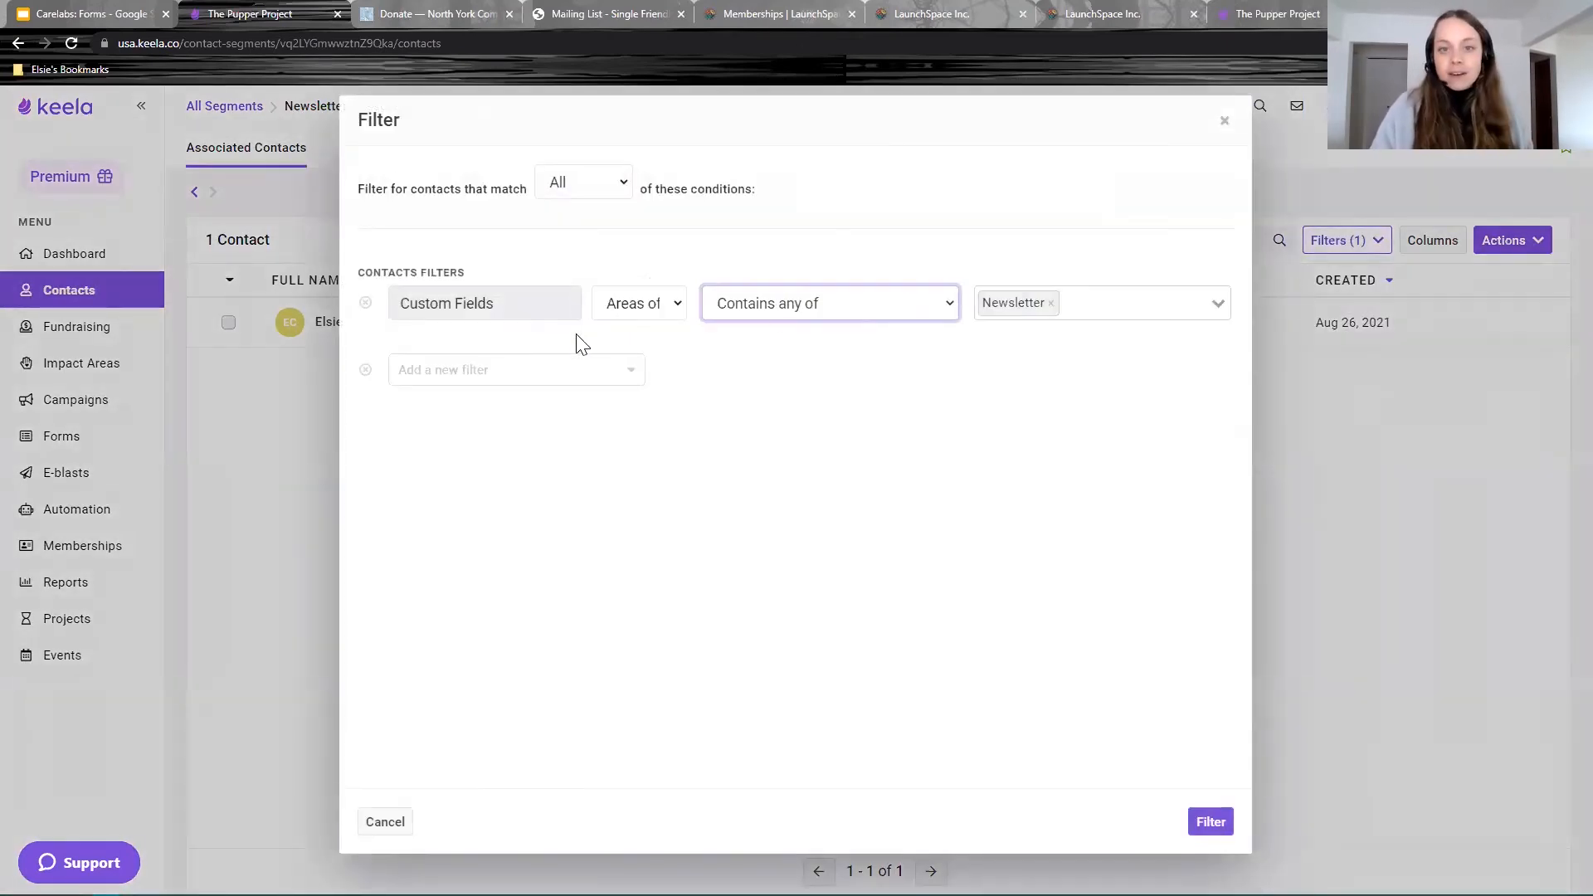
pyautogui.click(365, 304)
pyautogui.click(505, 276)
pyautogui.write('tag')
pyautogui.click(485, 379)
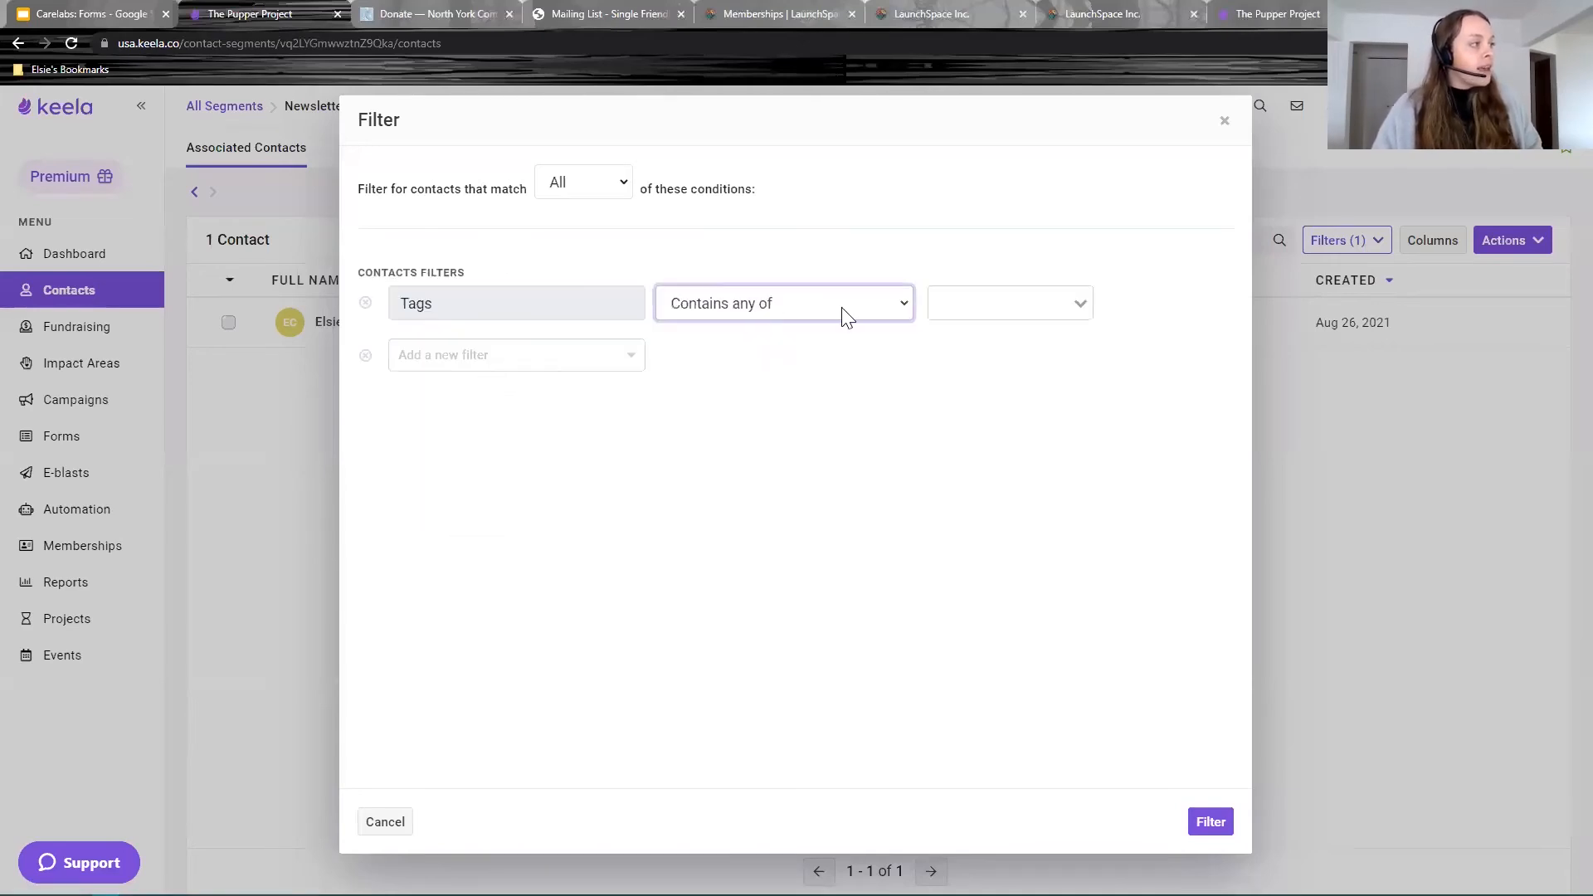
pyautogui.click(974, 300)
pyautogui.write('news')
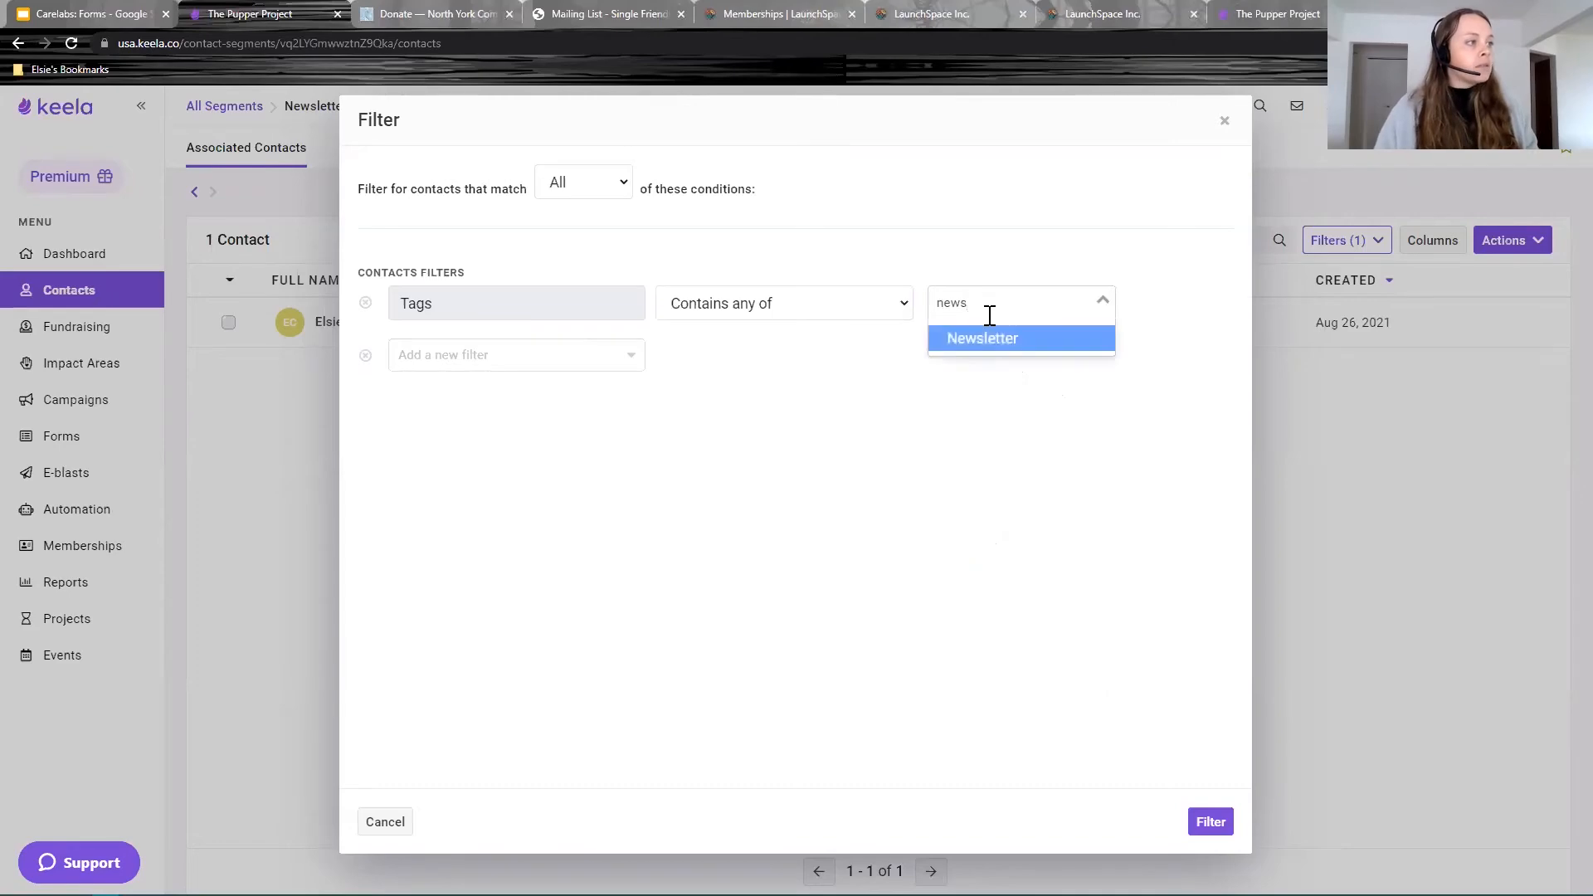
pyautogui.click(1006, 343)
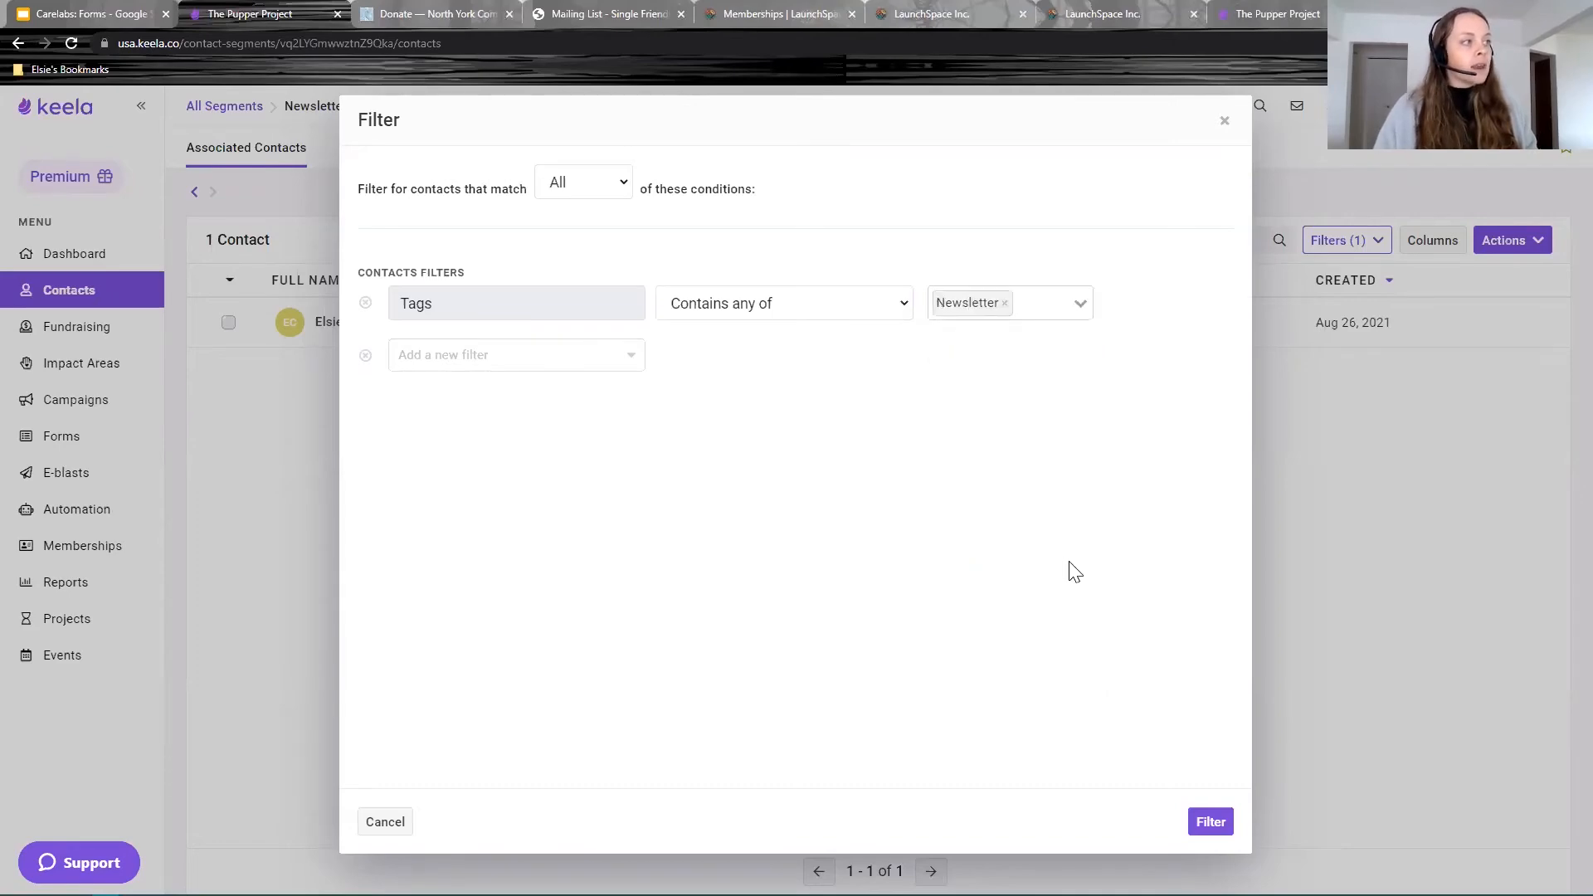
pyautogui.click(1211, 821)
# Step: Review the 31 filtered contacts and tick the test contact
pyautogui.scroll(-6, 413, 452)
pyautogui.scroll(6, 373, 452)
pyautogui.scroll(-6, 412, 689)
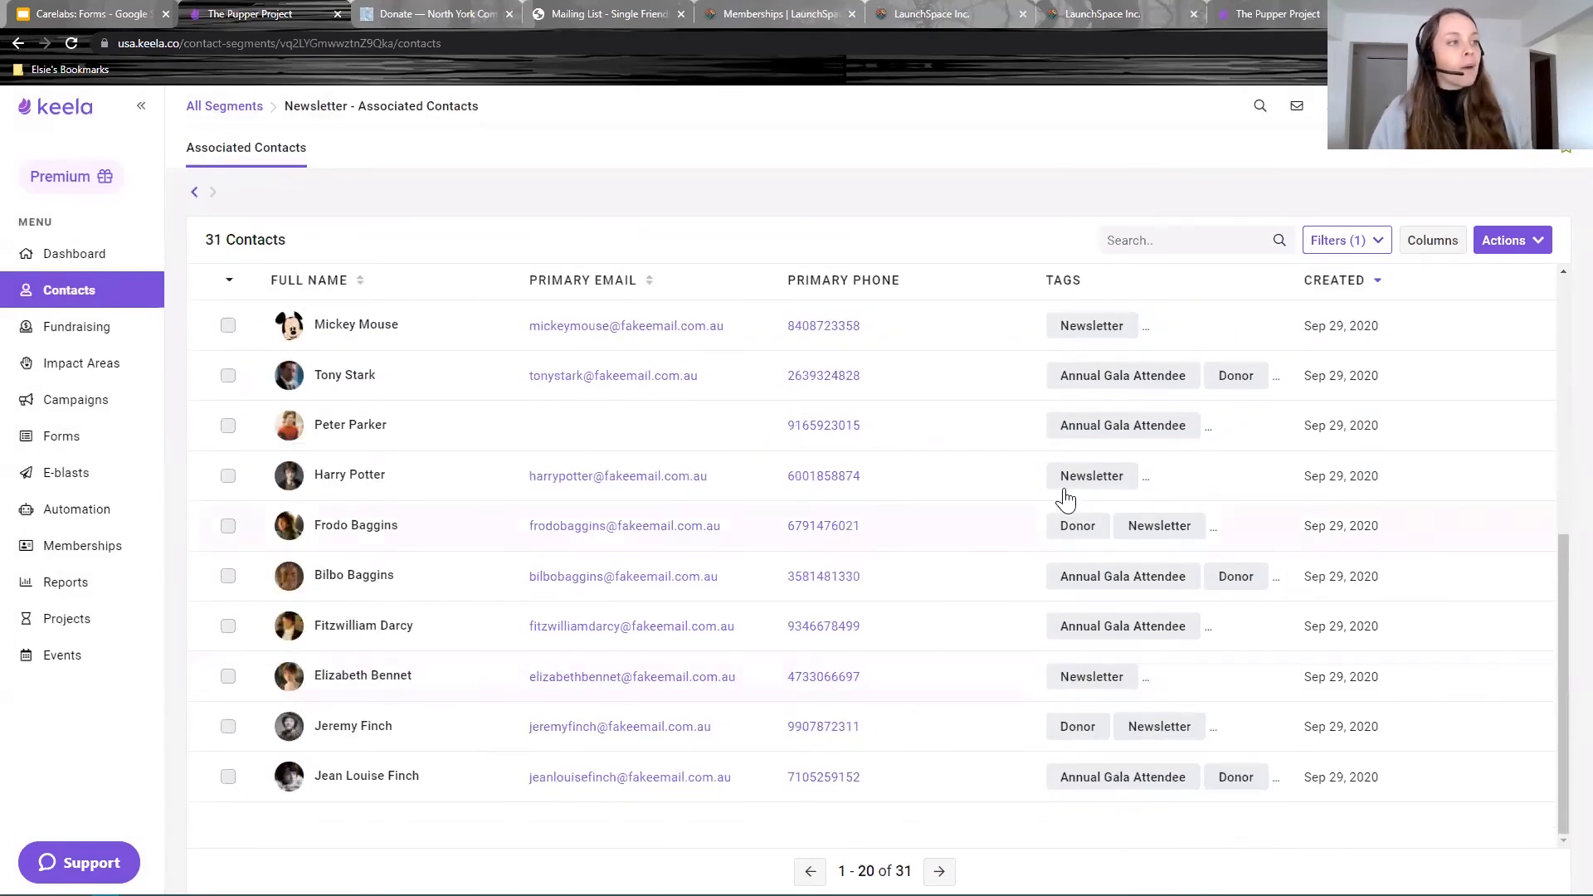
pyautogui.scroll(5, 869, 445)
pyautogui.scroll(1, 869, 446)
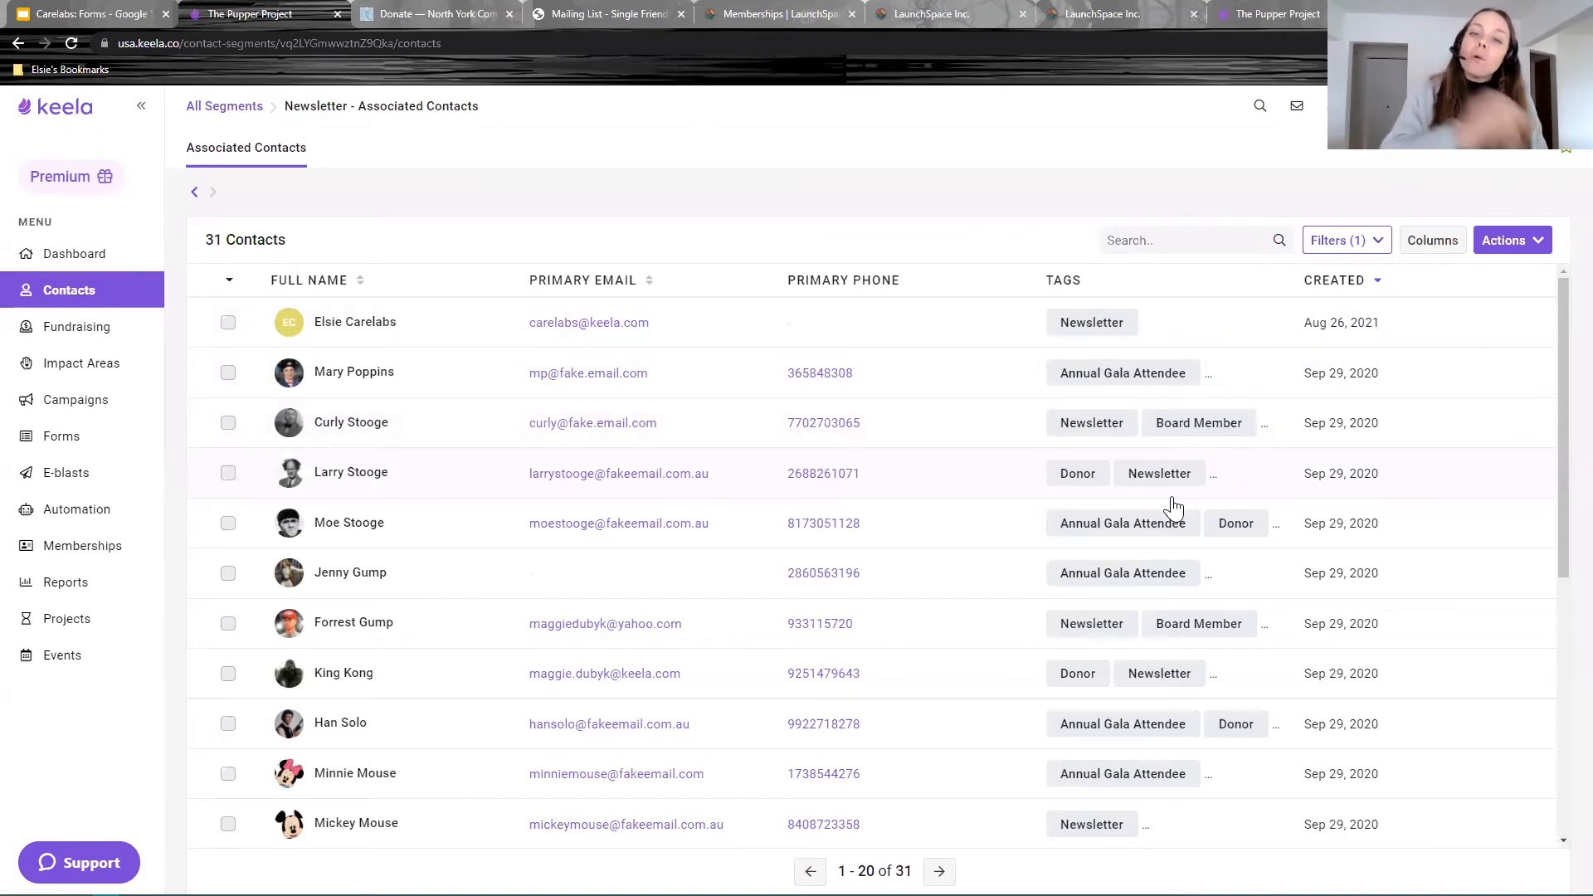
pyautogui.click(227, 323)
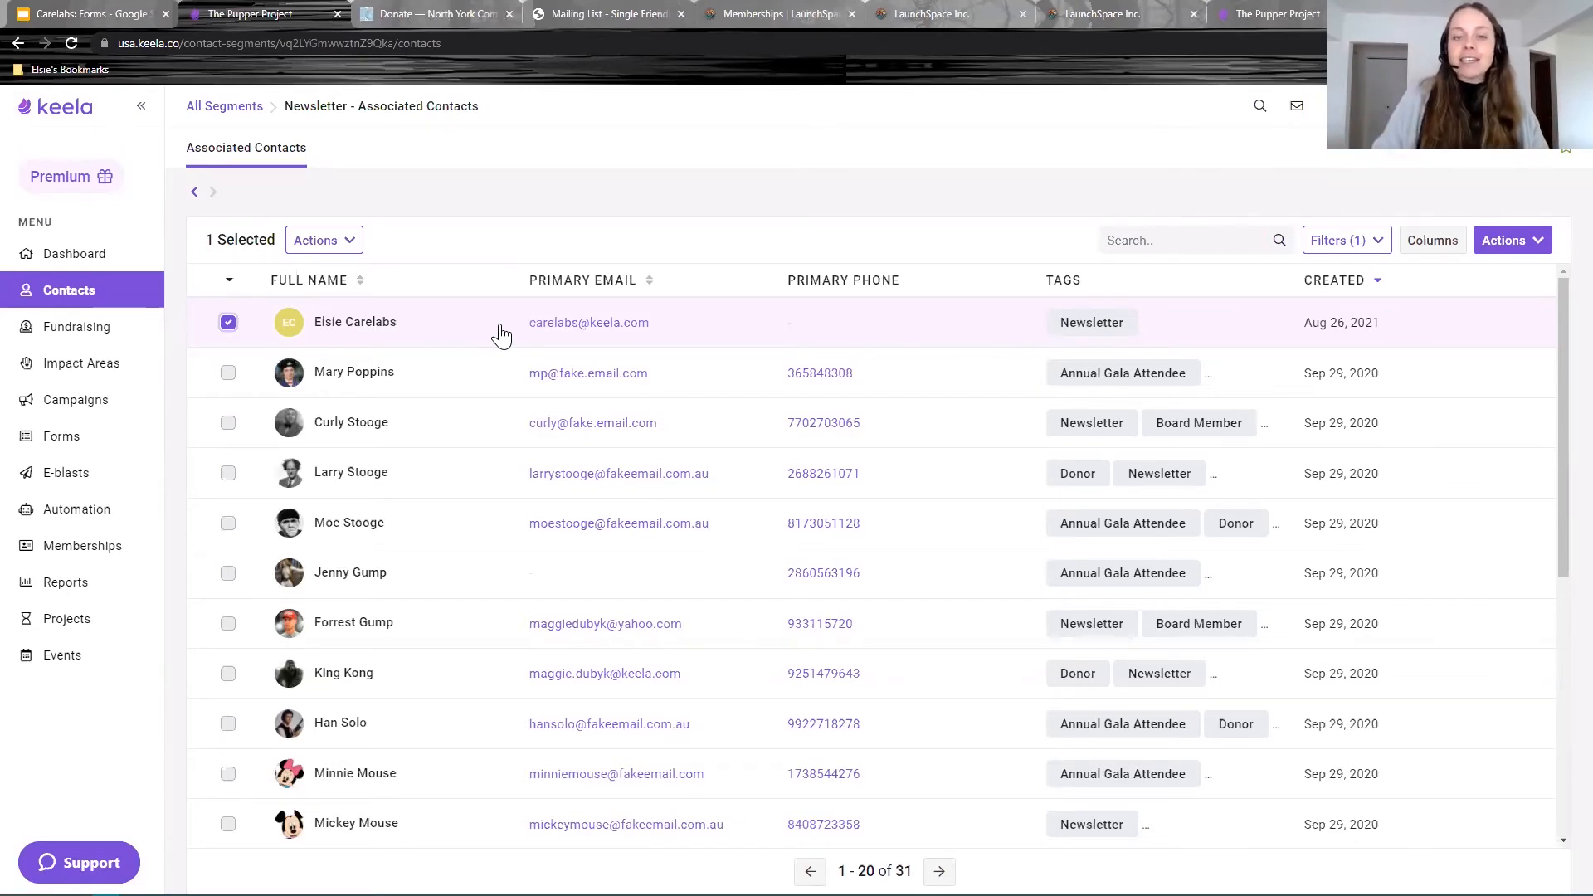
pyautogui.scroll(-2, 871, 564)
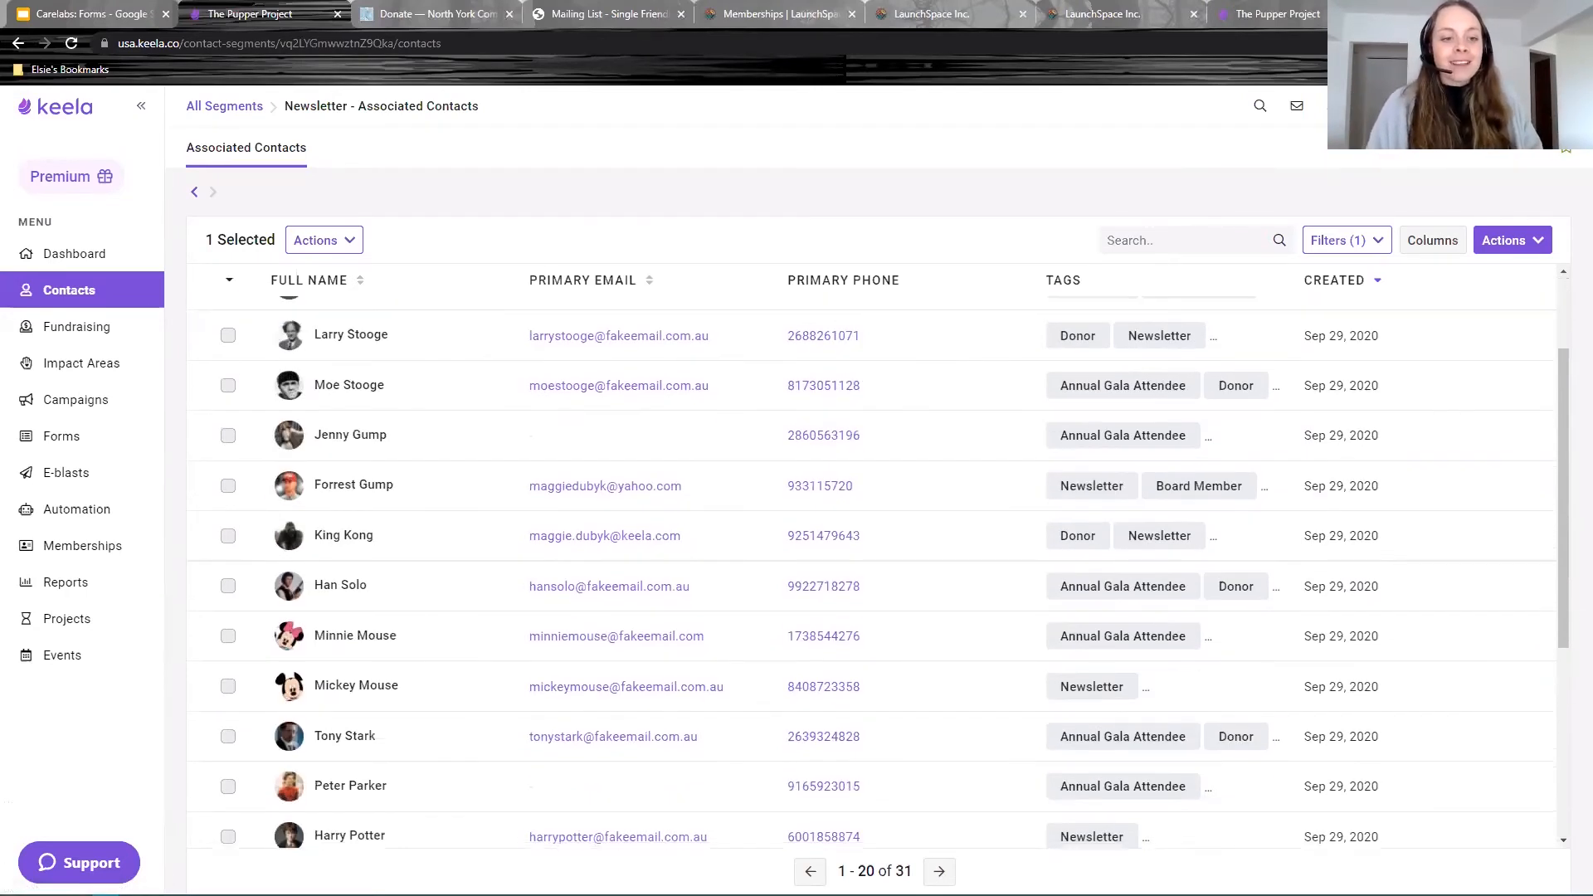
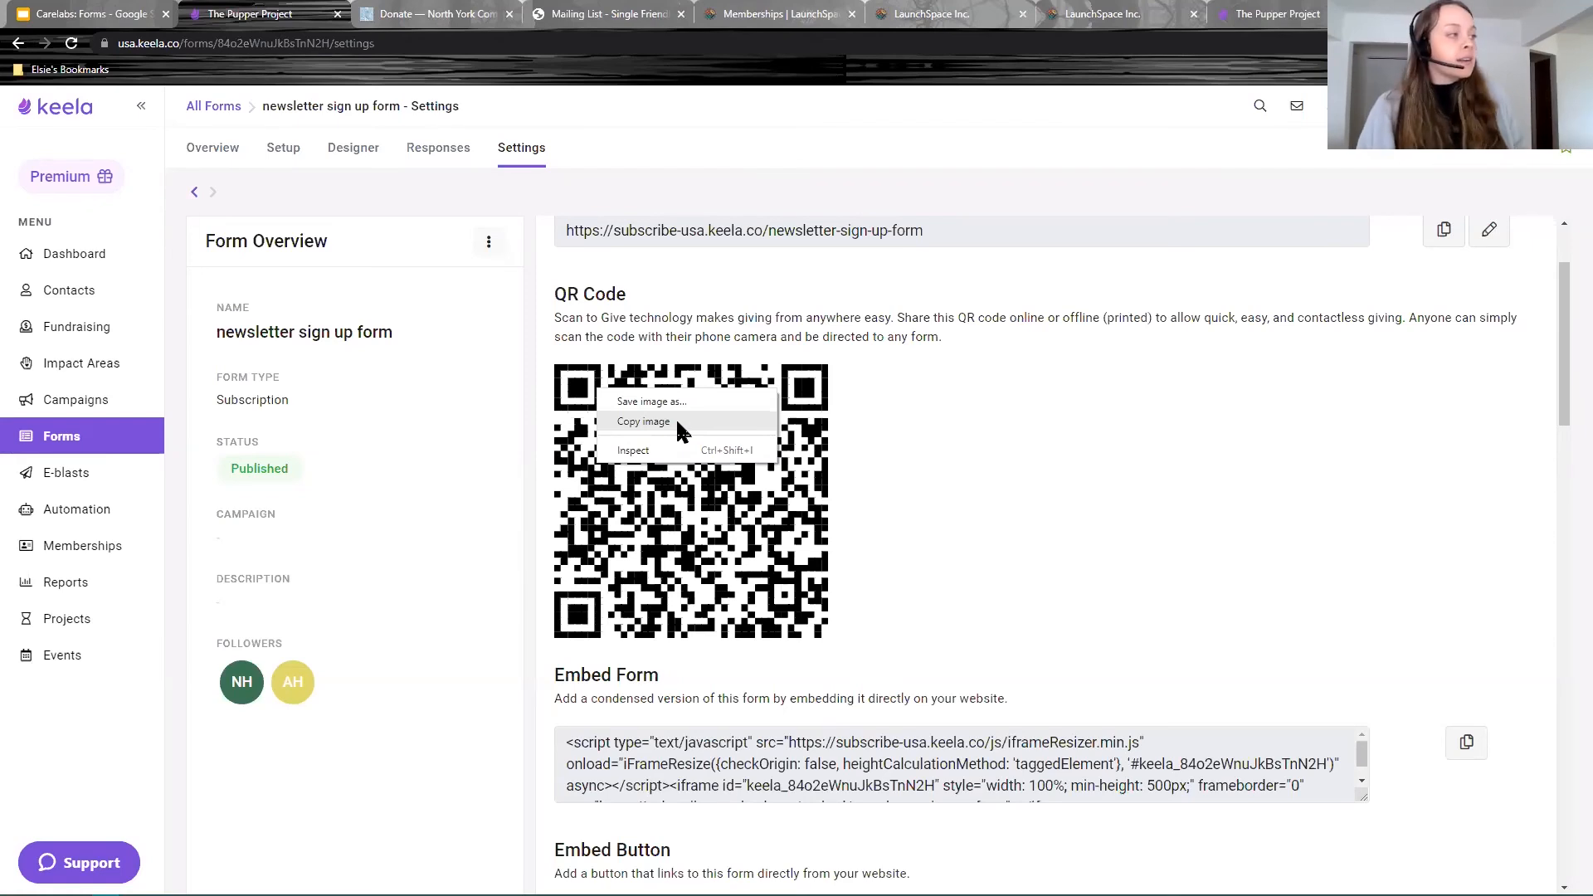
# Step: Close the QR code options and open the sign up form's Designer Style Settings
pyautogui.click(1096, 444)
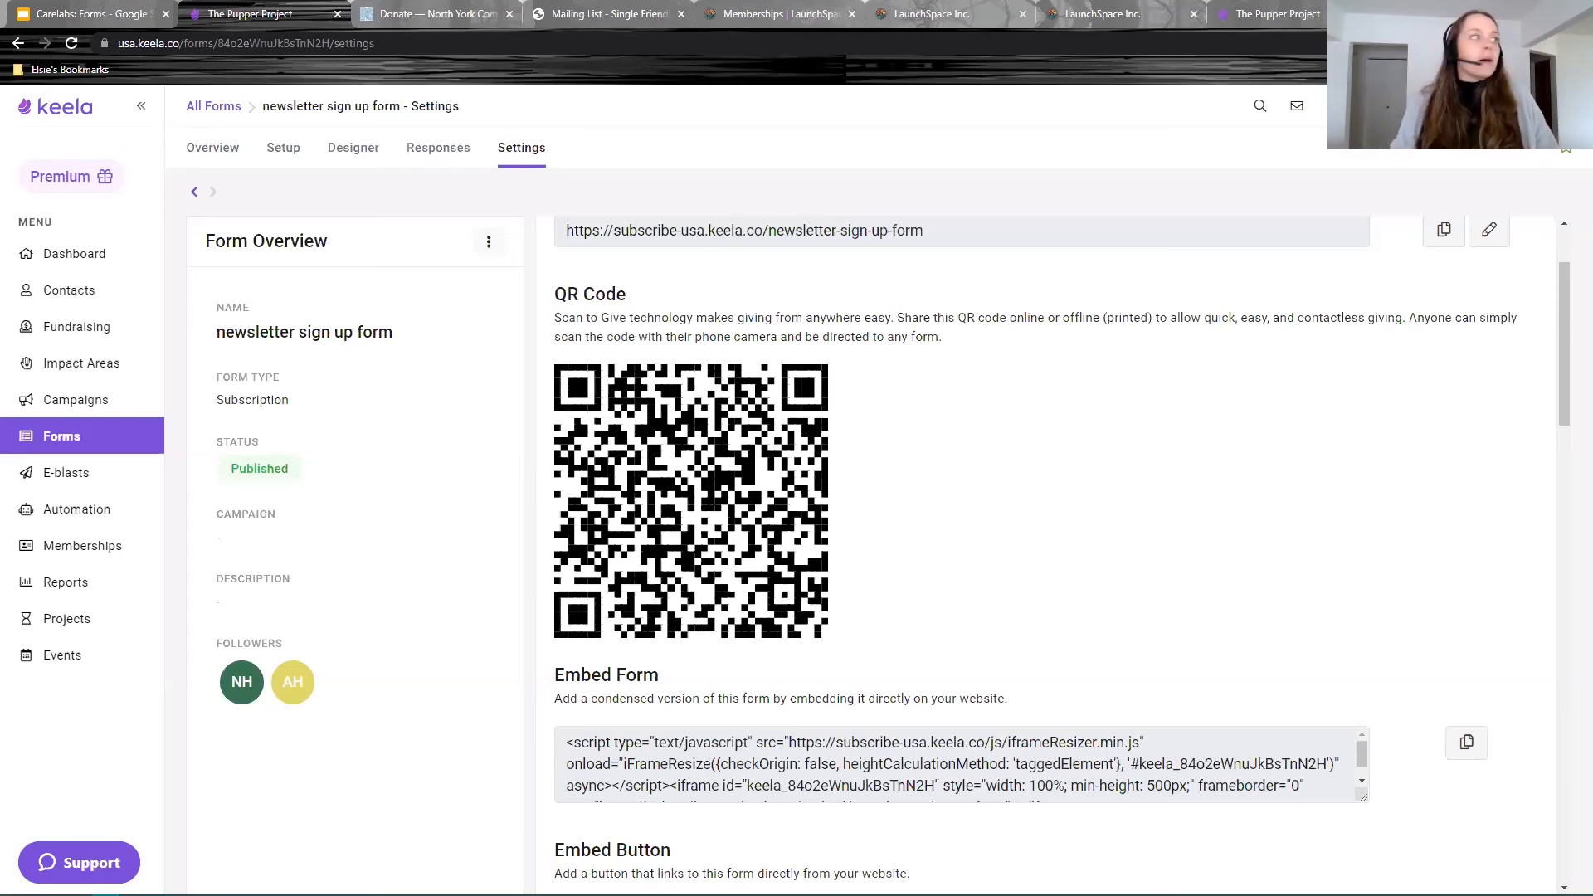
pyautogui.click(355, 150)
pyautogui.click(1443, 249)
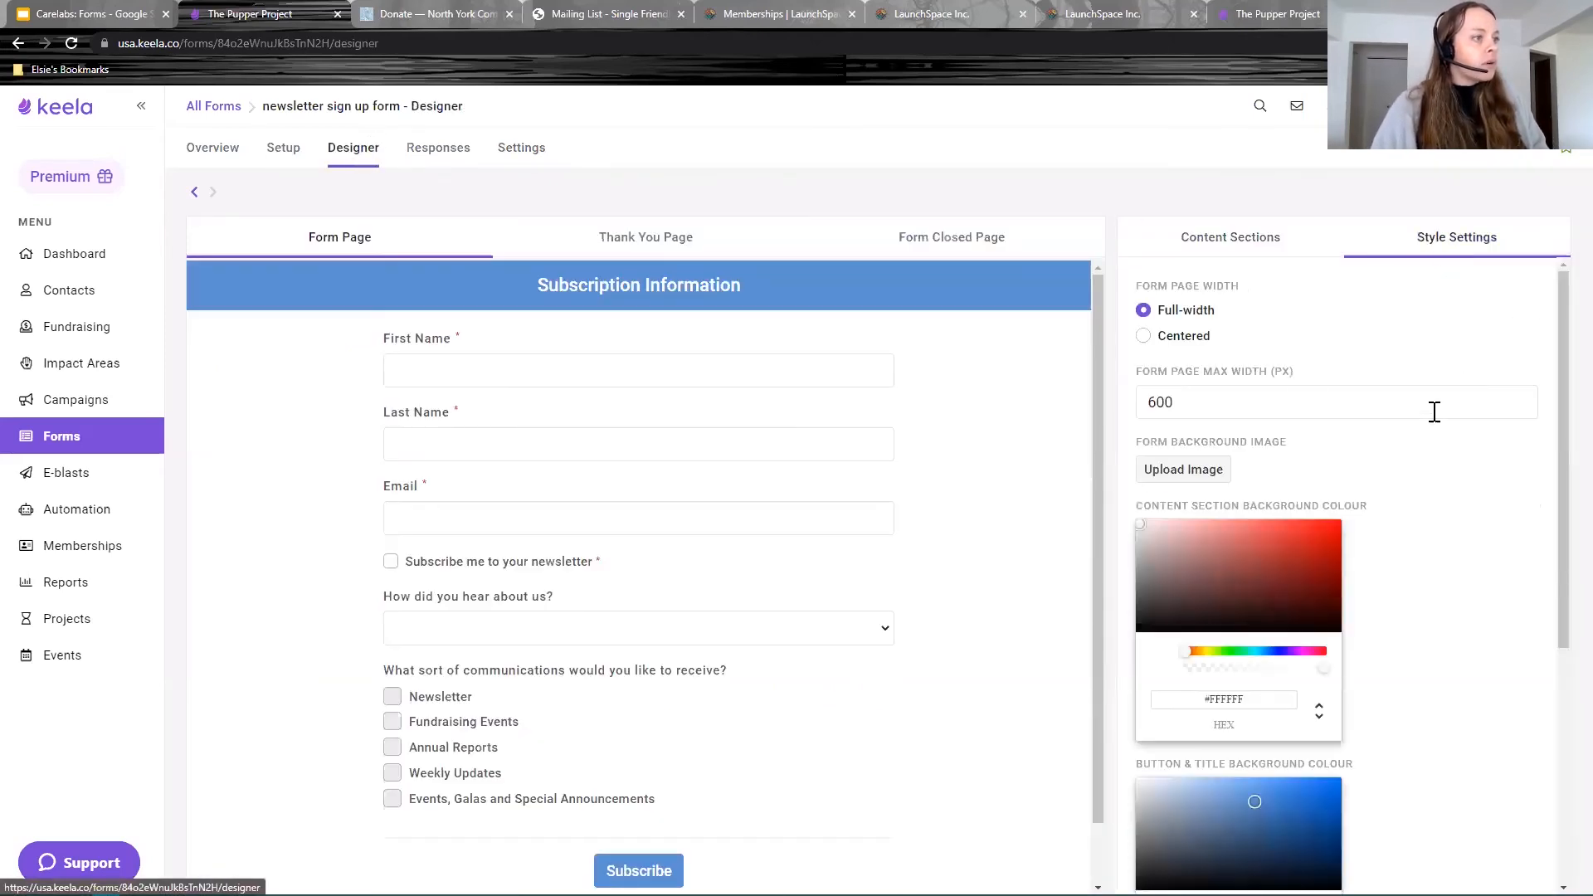
pyautogui.scroll(-5, 1433, 437)
pyautogui.scroll(5, 1435, 445)
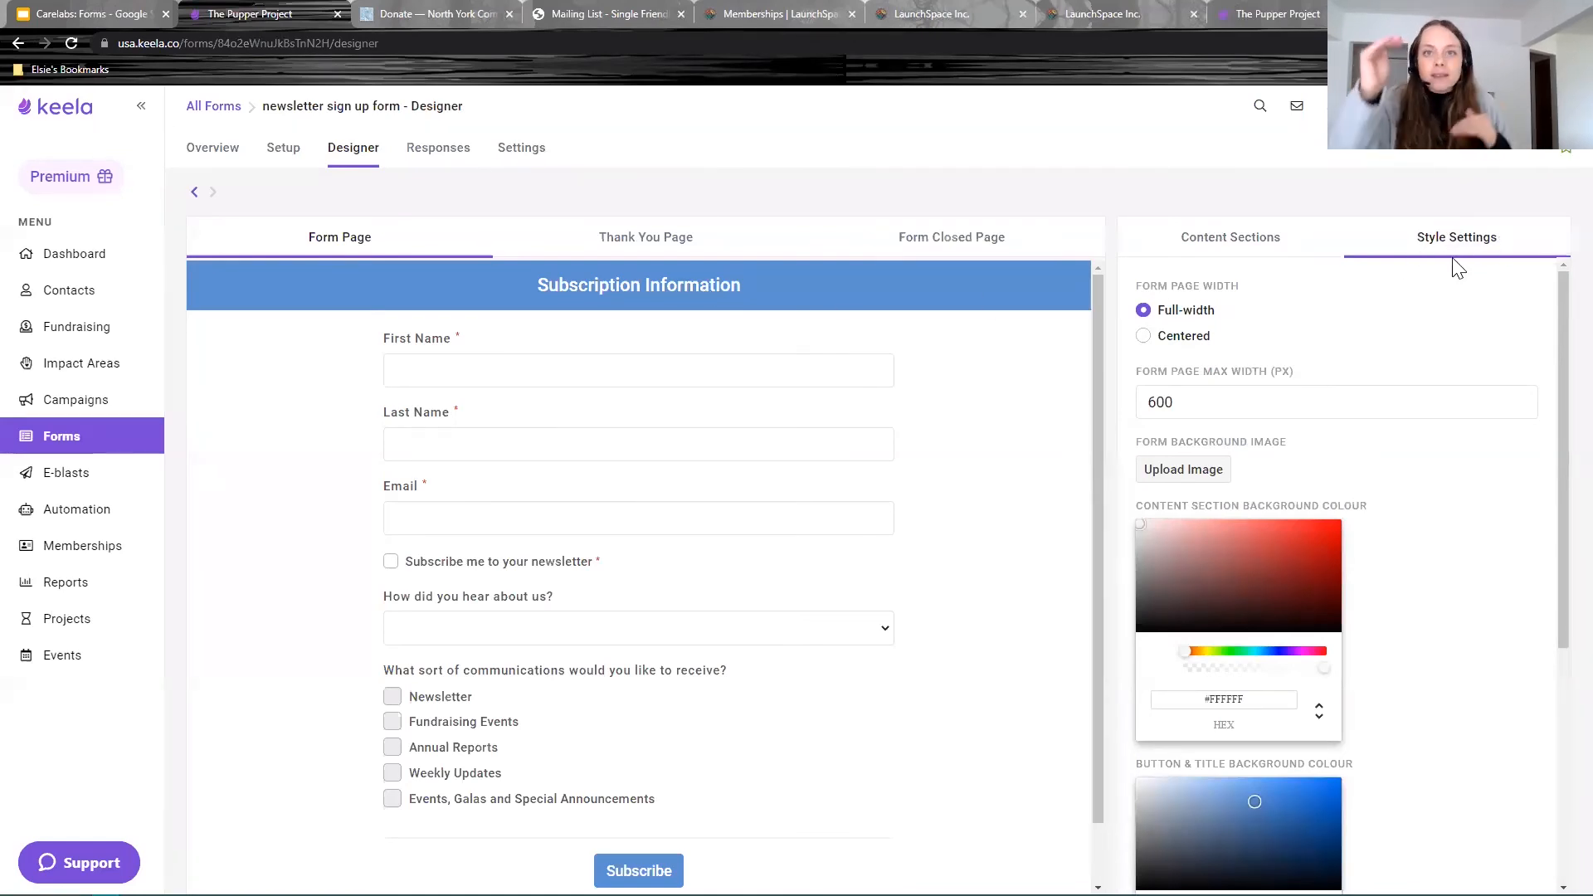
pyautogui.scroll(-3, 1368, 502)
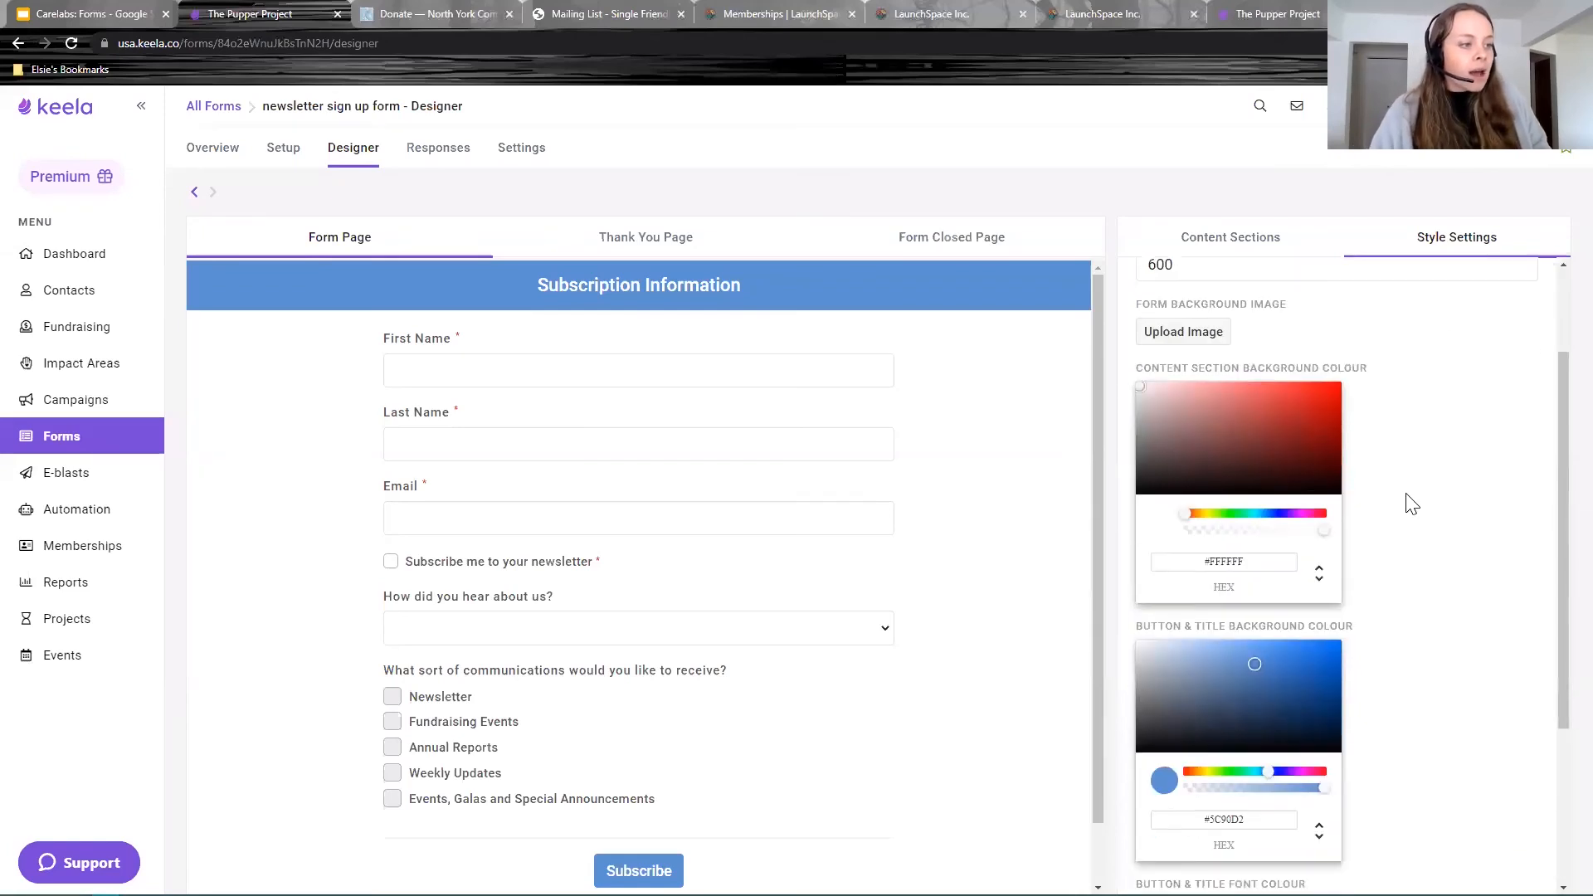
pyautogui.scroll(2, 1236, 544)
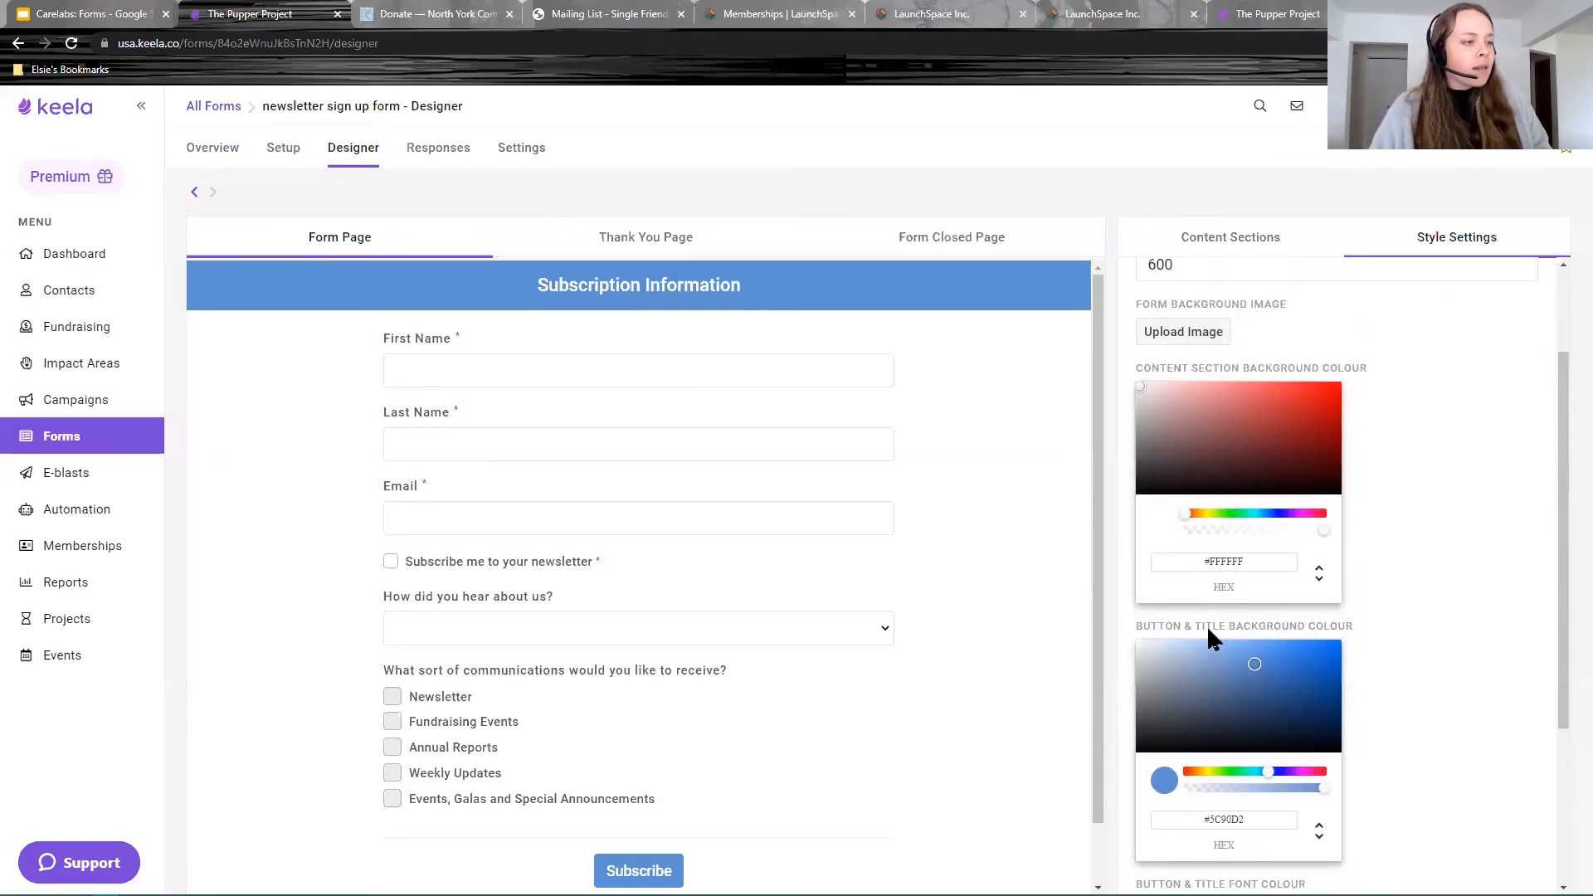
pyautogui.scroll(-2, 1277, 635)
# Step: Set the Button & Title Background Colour to purple #975CD2, then go to Content Sections
pyautogui.click(1288, 634)
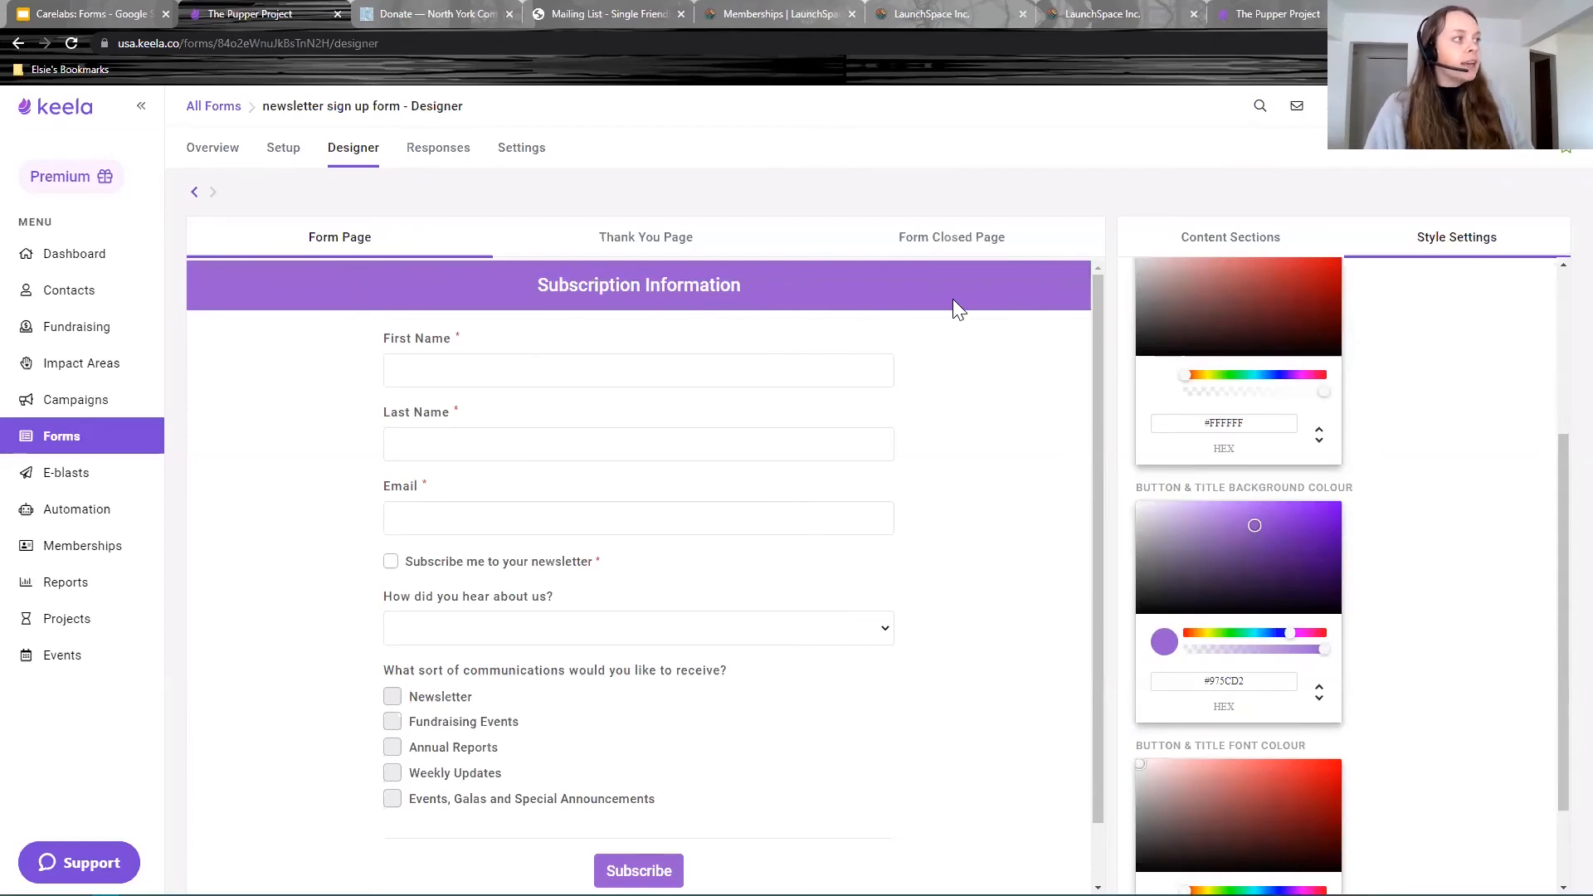
pyautogui.scroll(-1, 937, 725)
pyautogui.scroll(1, 942, 725)
pyautogui.click(635, 241)
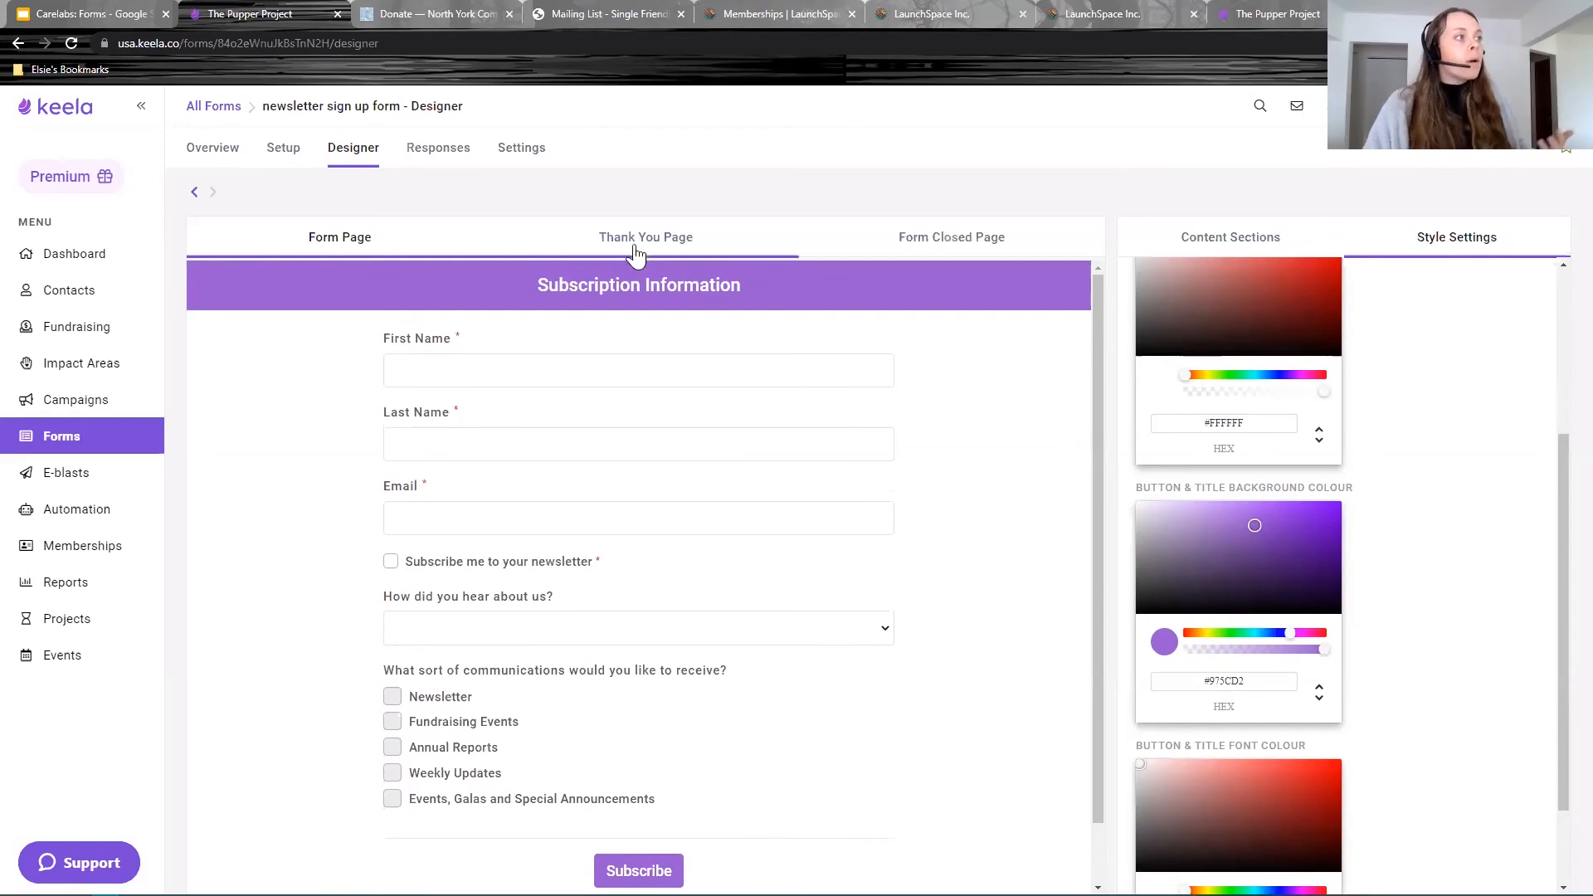
pyautogui.click(1253, 246)
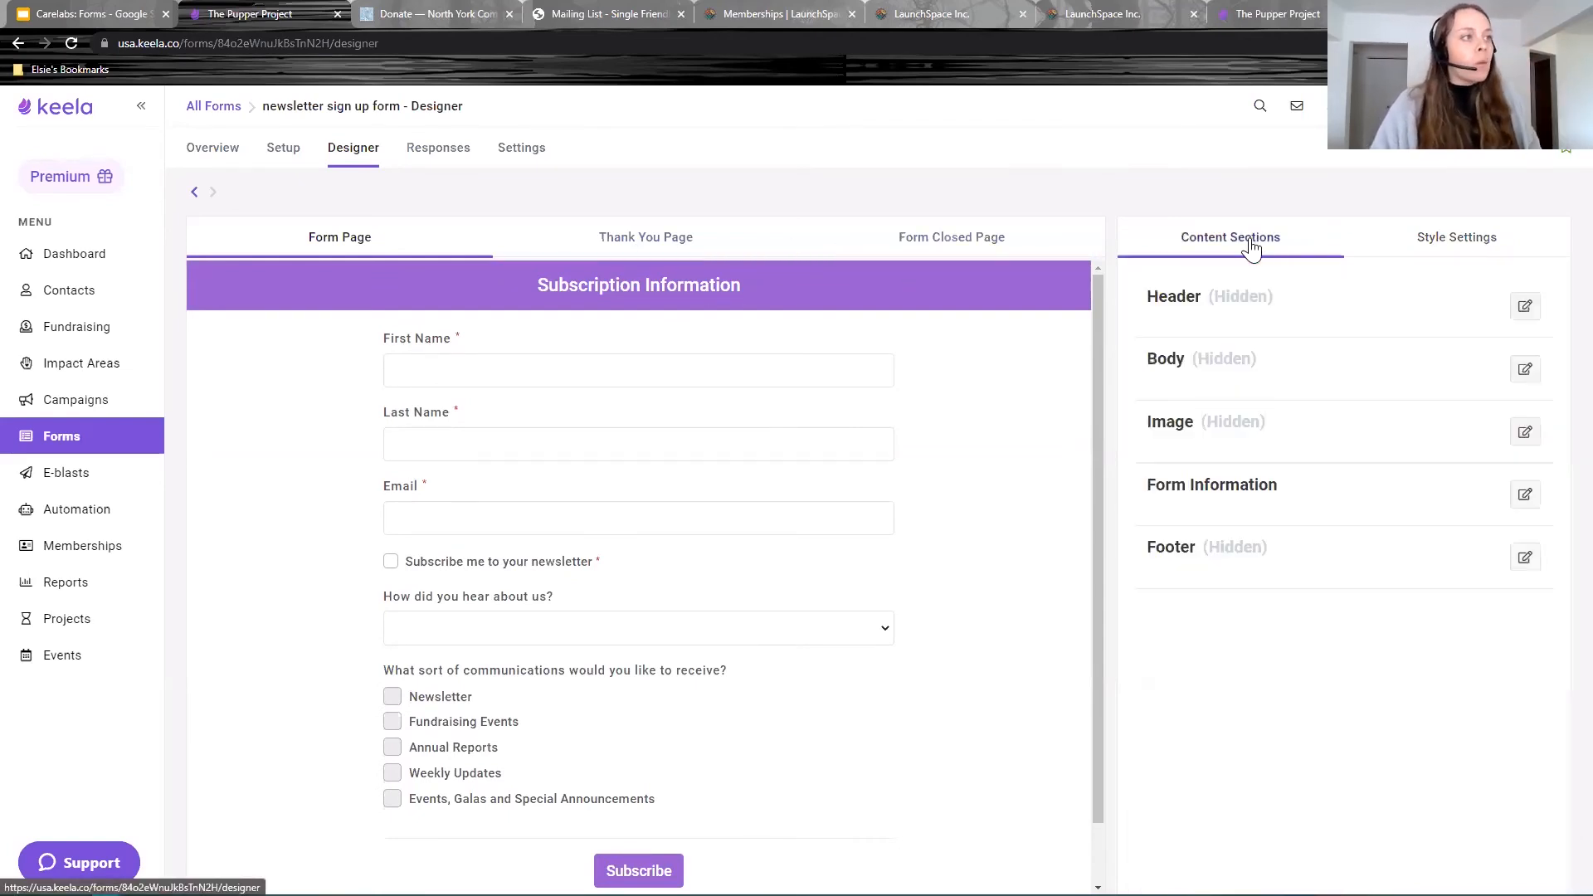
# Step: Enable a bright yellow header block with no logo, name, tagline or image, and save
pyautogui.click(1523, 309)
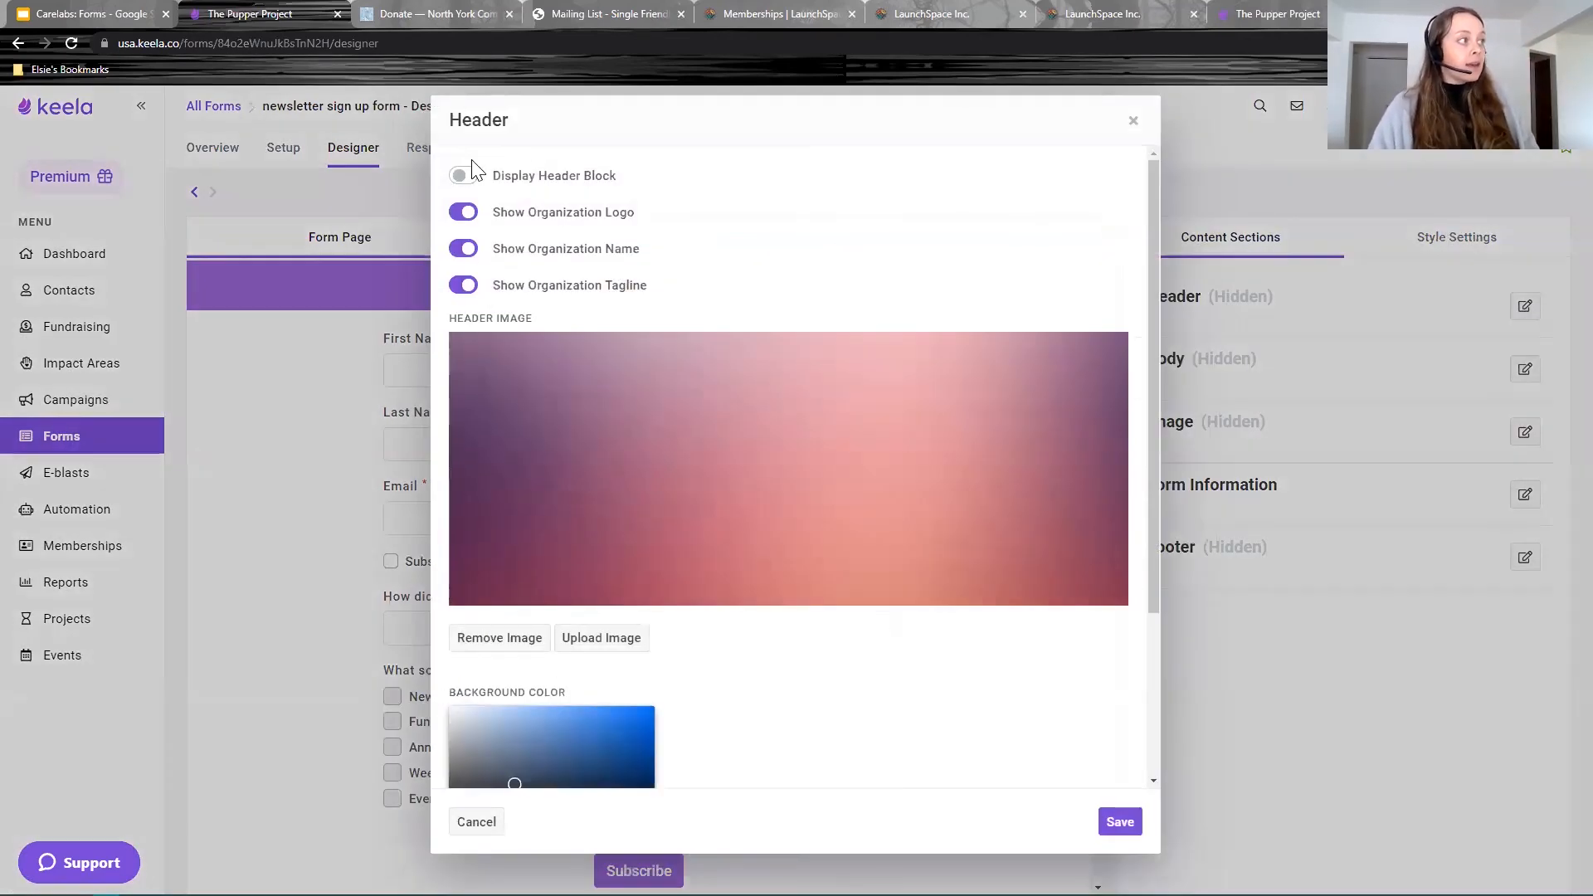
pyautogui.click(465, 175)
pyautogui.click(468, 214)
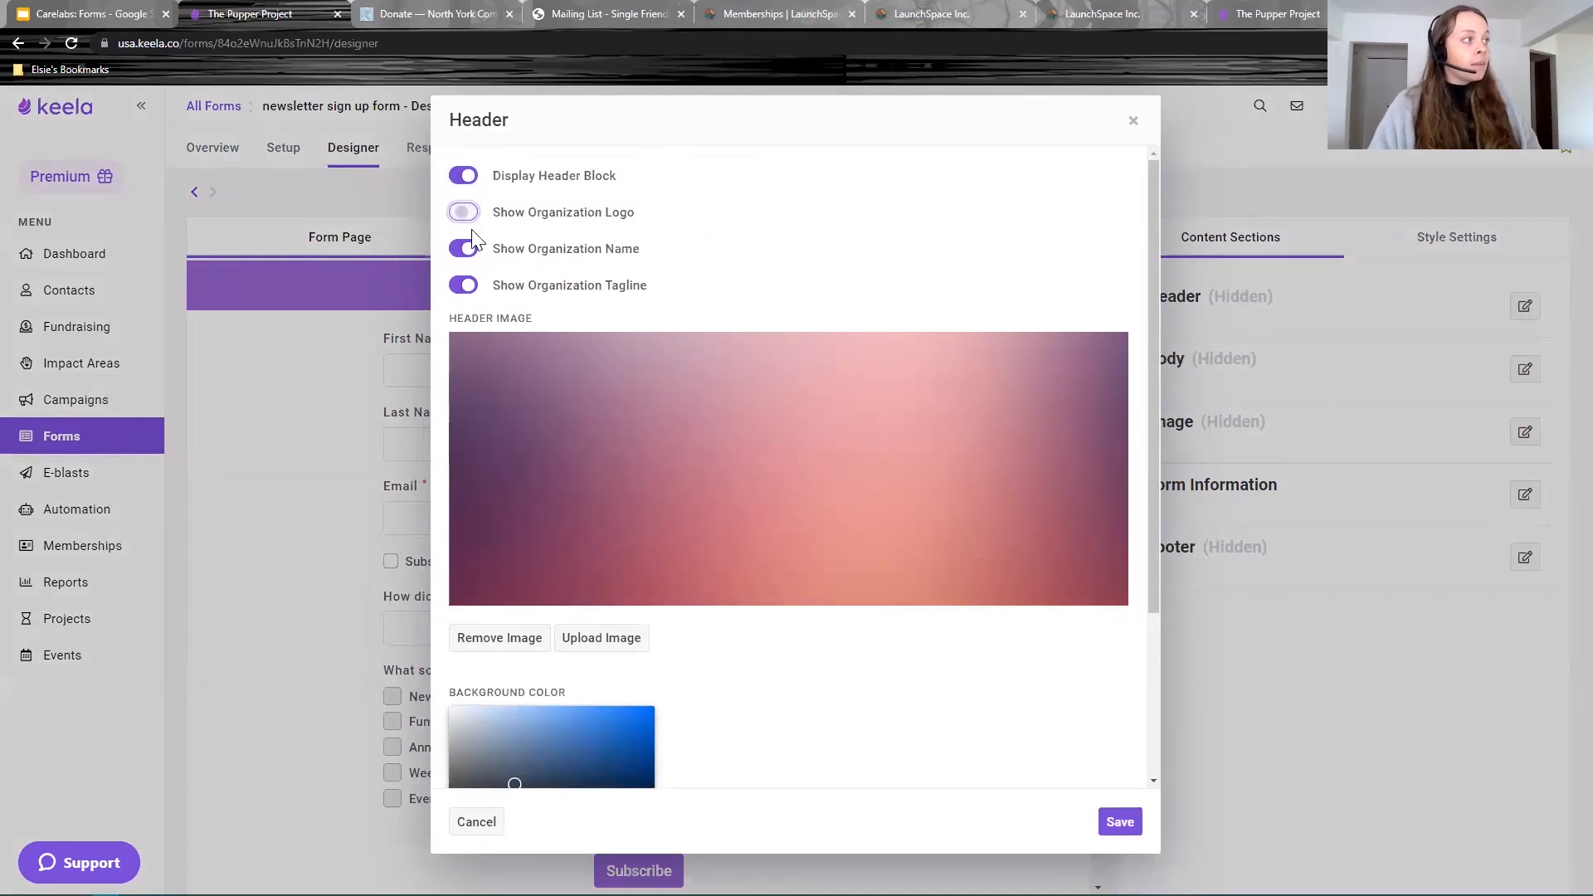
pyautogui.click(465, 249)
pyautogui.click(467, 286)
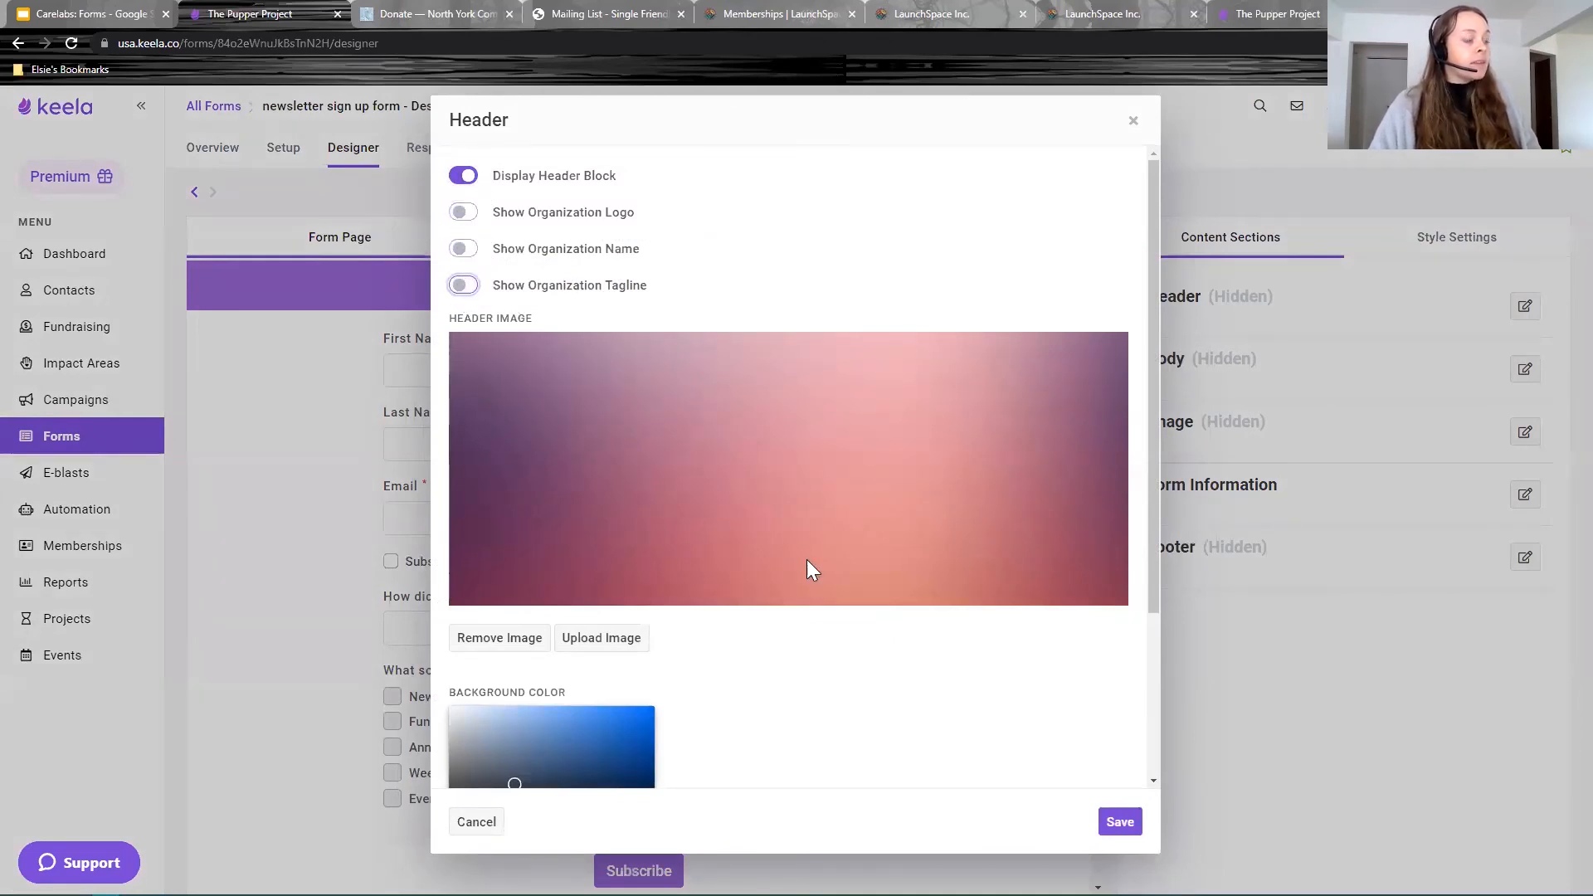
pyautogui.scroll(-2, 700, 651)
pyautogui.click(498, 501)
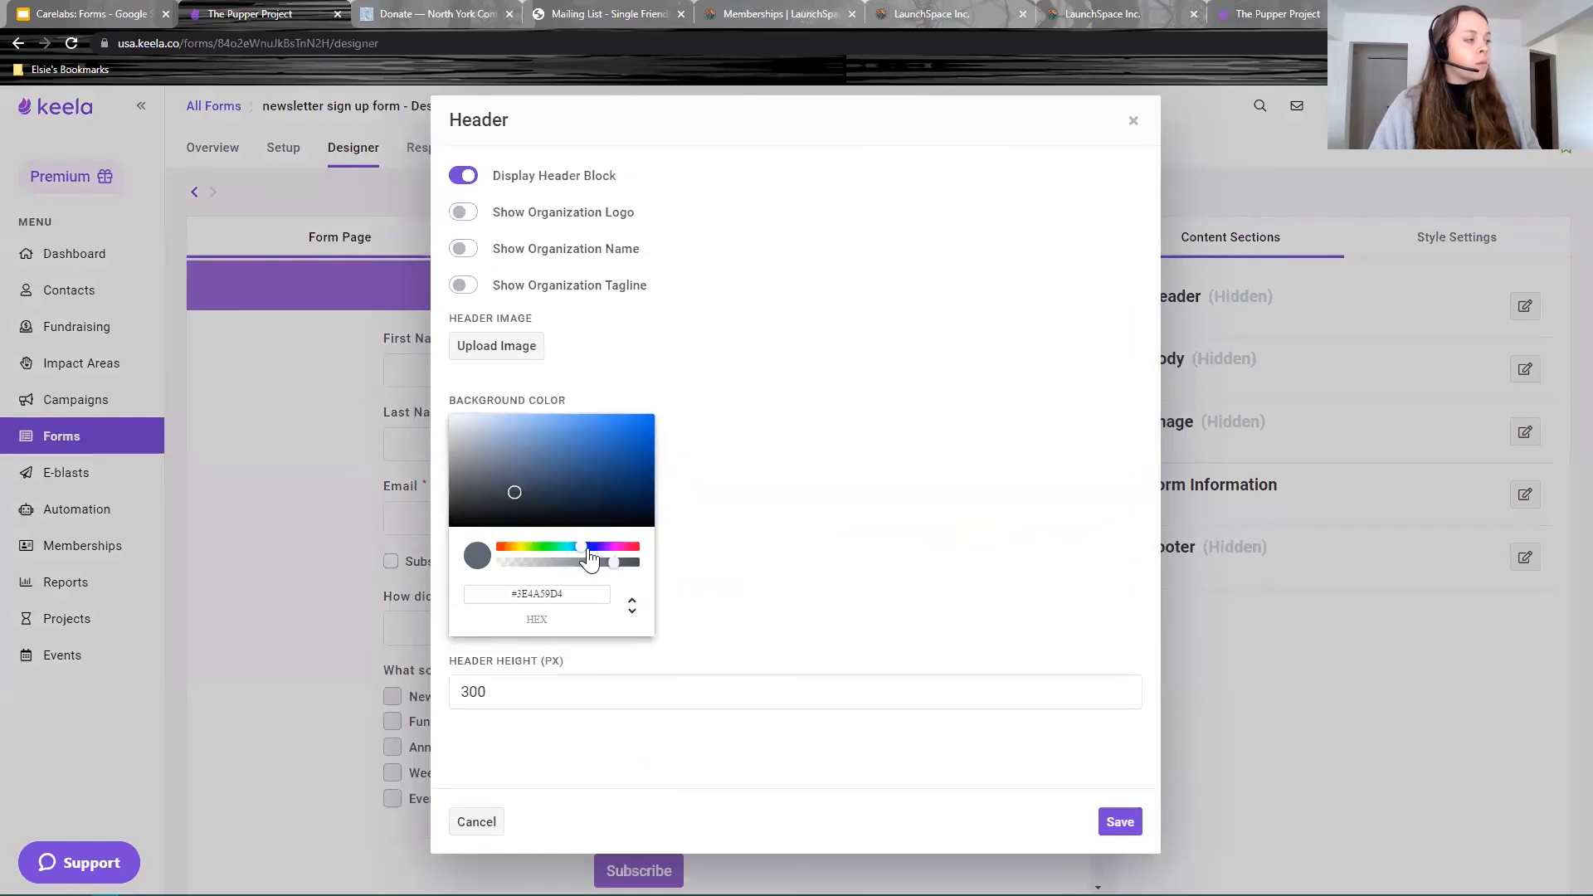
pyautogui.moveTo(571, 556); pyautogui.dragTo(523, 556)
pyautogui.moveTo(602, 479); pyautogui.dragTo(623, 428)
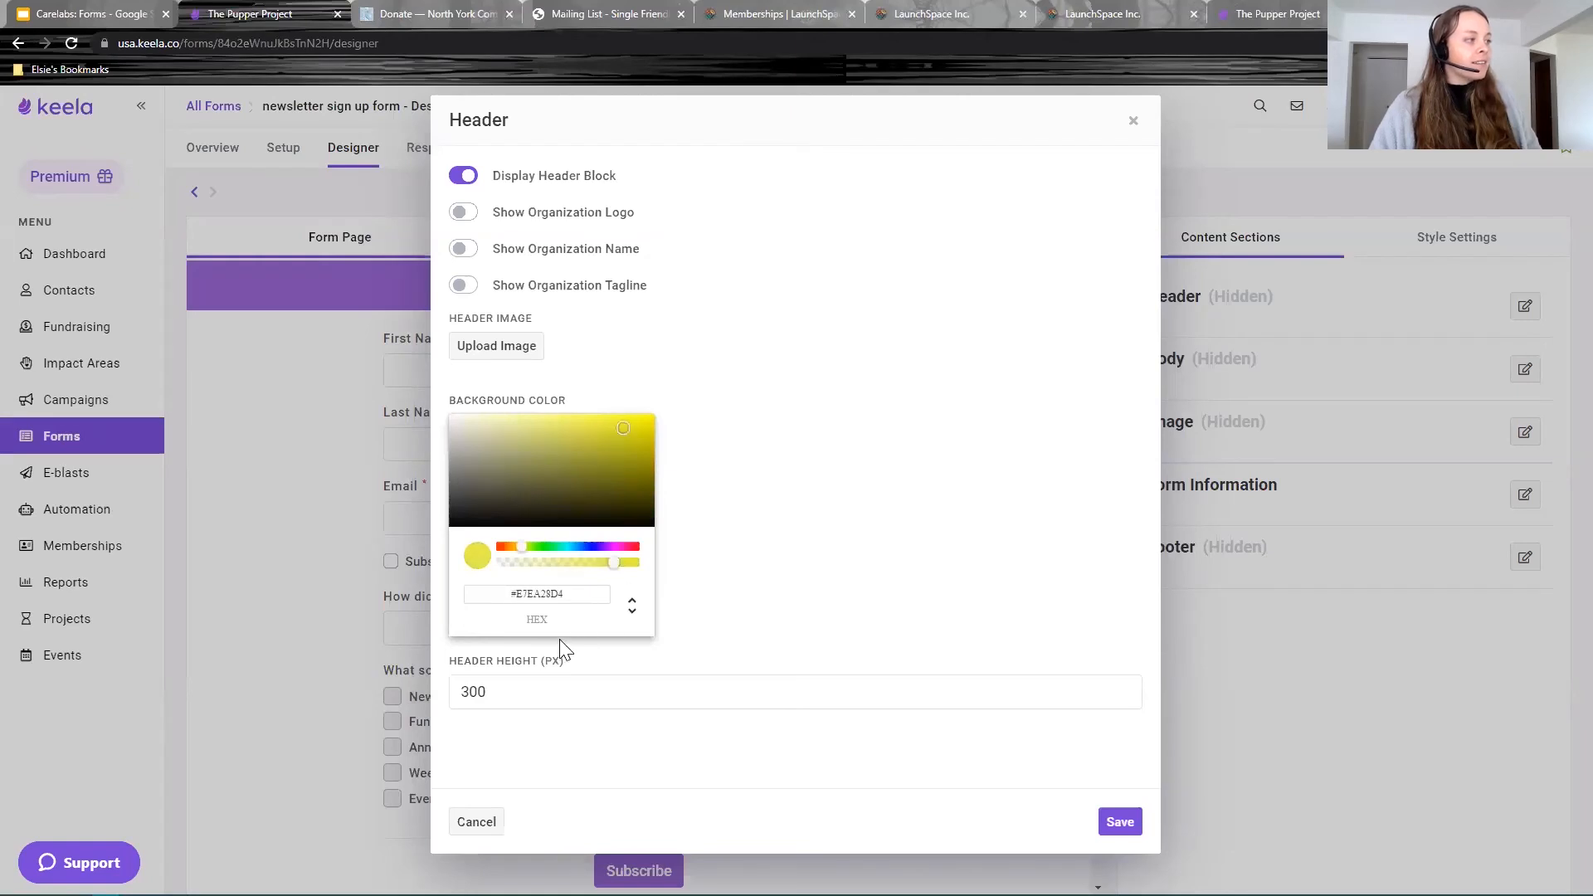
pyautogui.click(1117, 823)
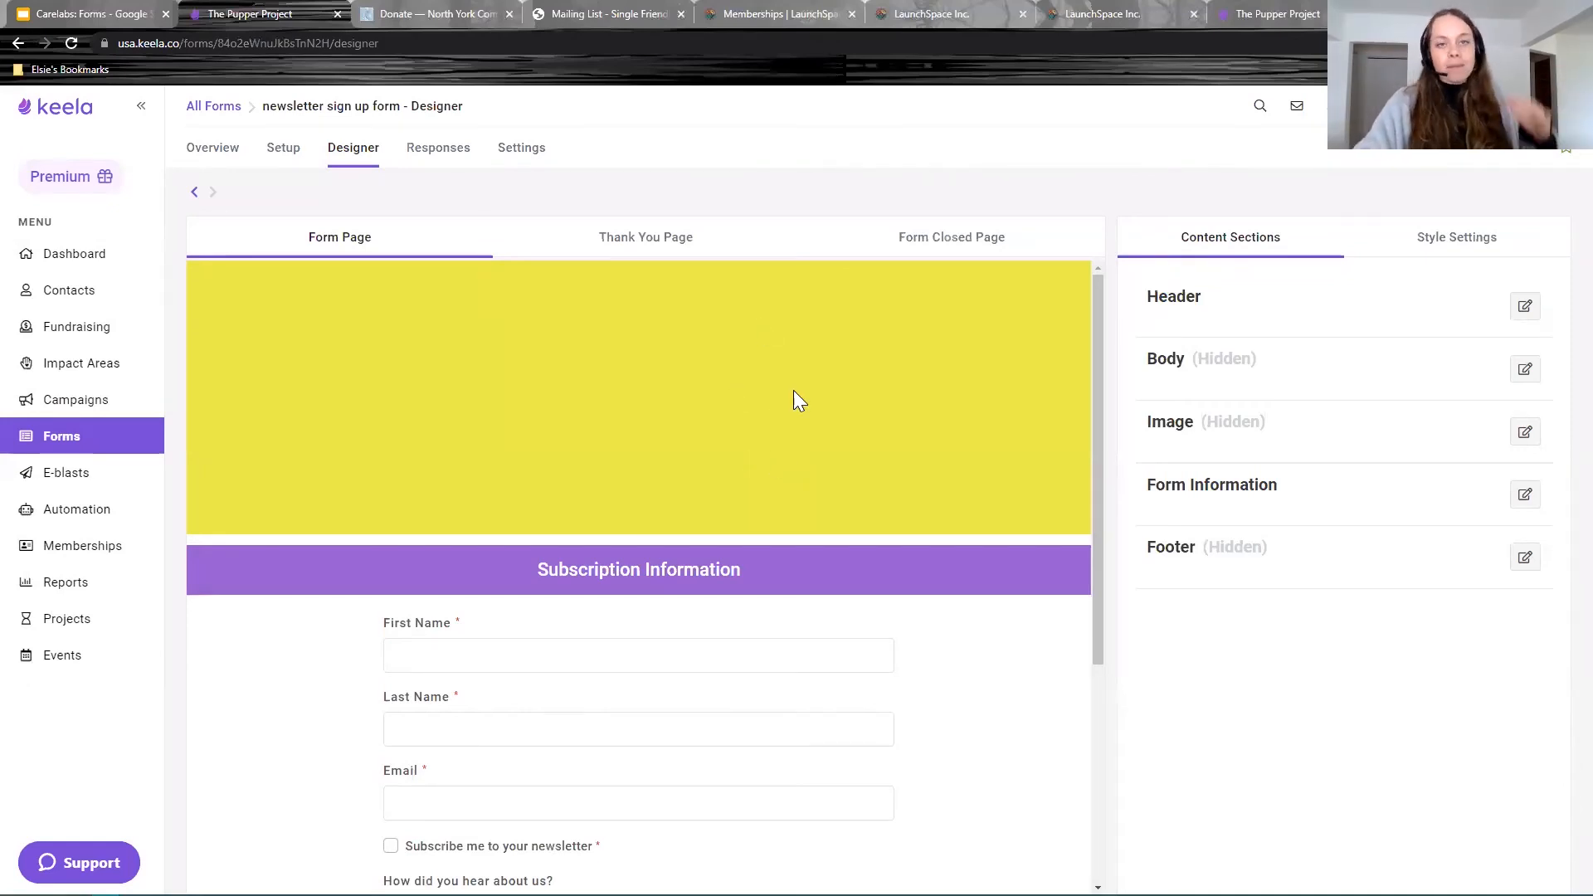
# Step: Set the header height to 150 and save
pyautogui.click(1527, 309)
pyautogui.click(449, 682)
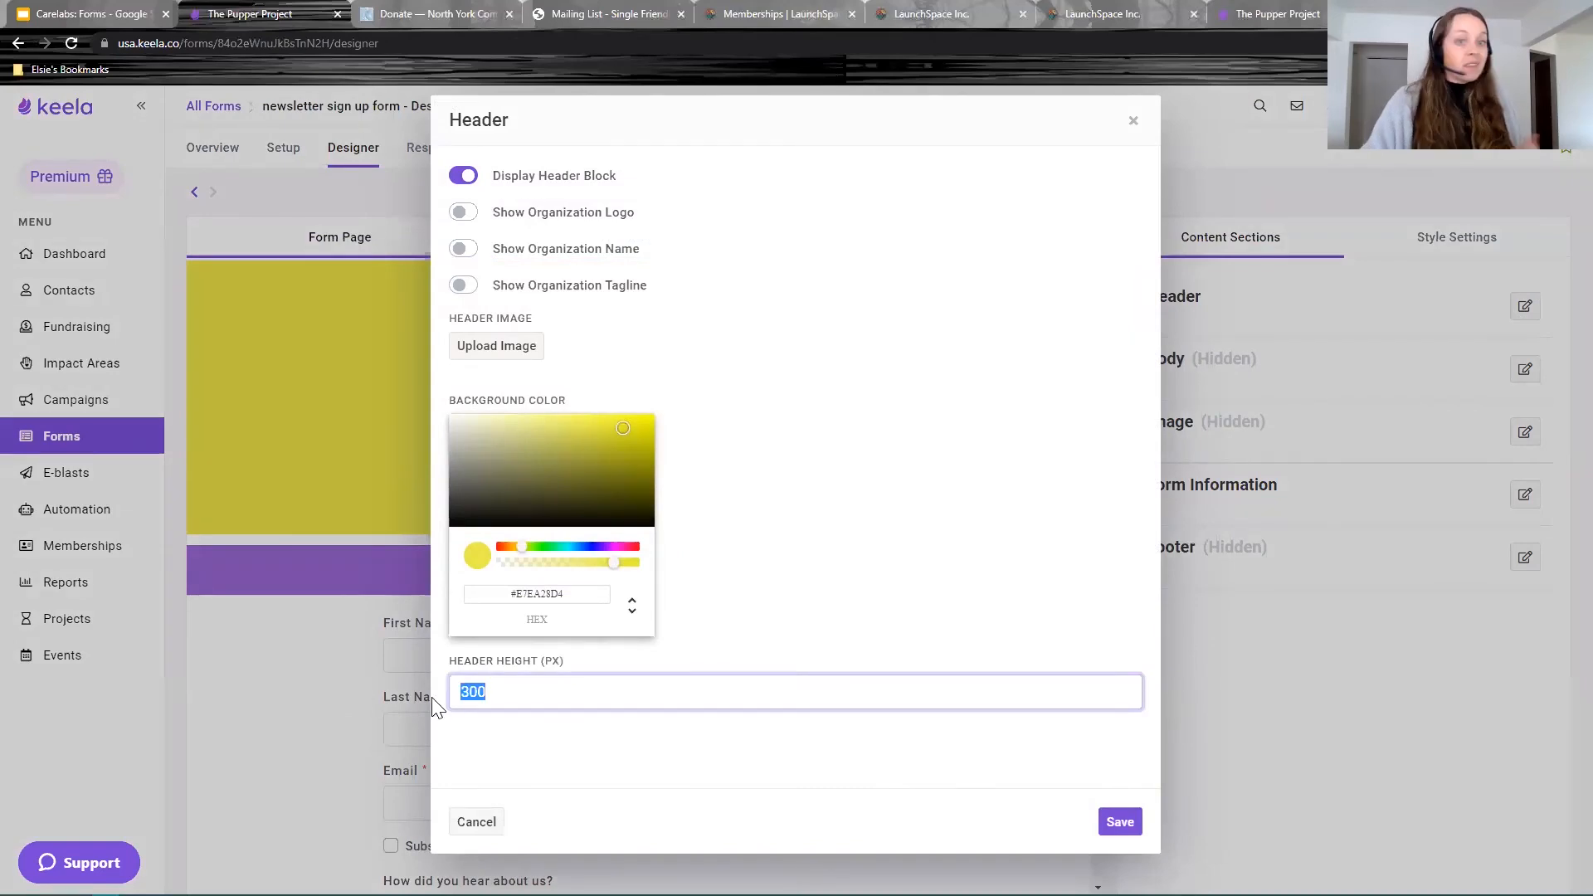
pyautogui.write('150')
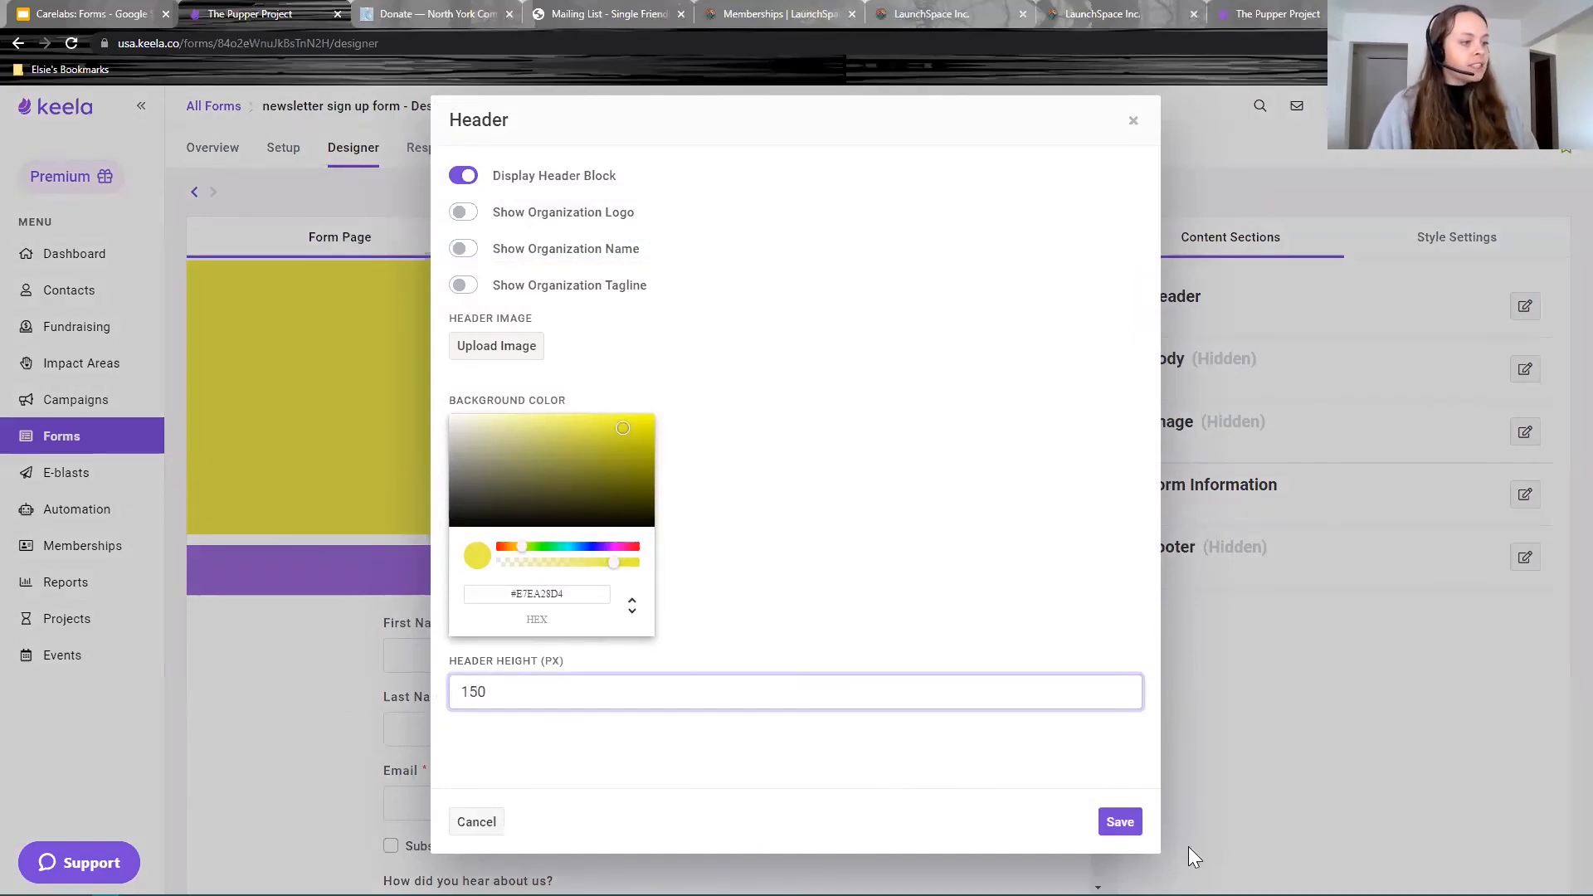
pyautogui.click(1120, 823)
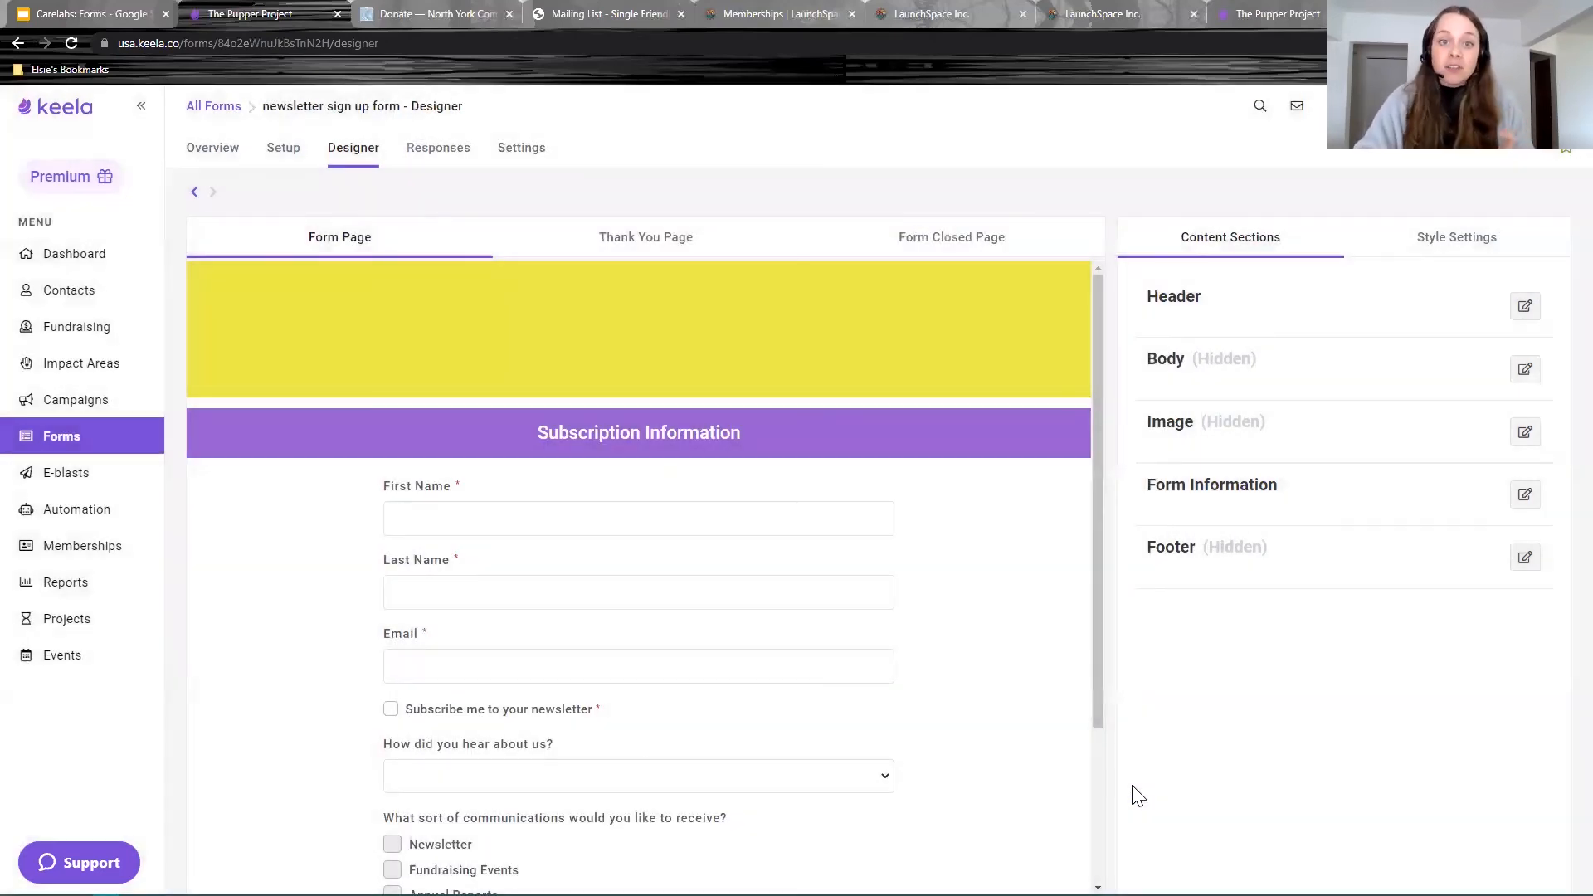
pyautogui.moveTo(1096, 396); pyautogui.dragTo(1097, 496)
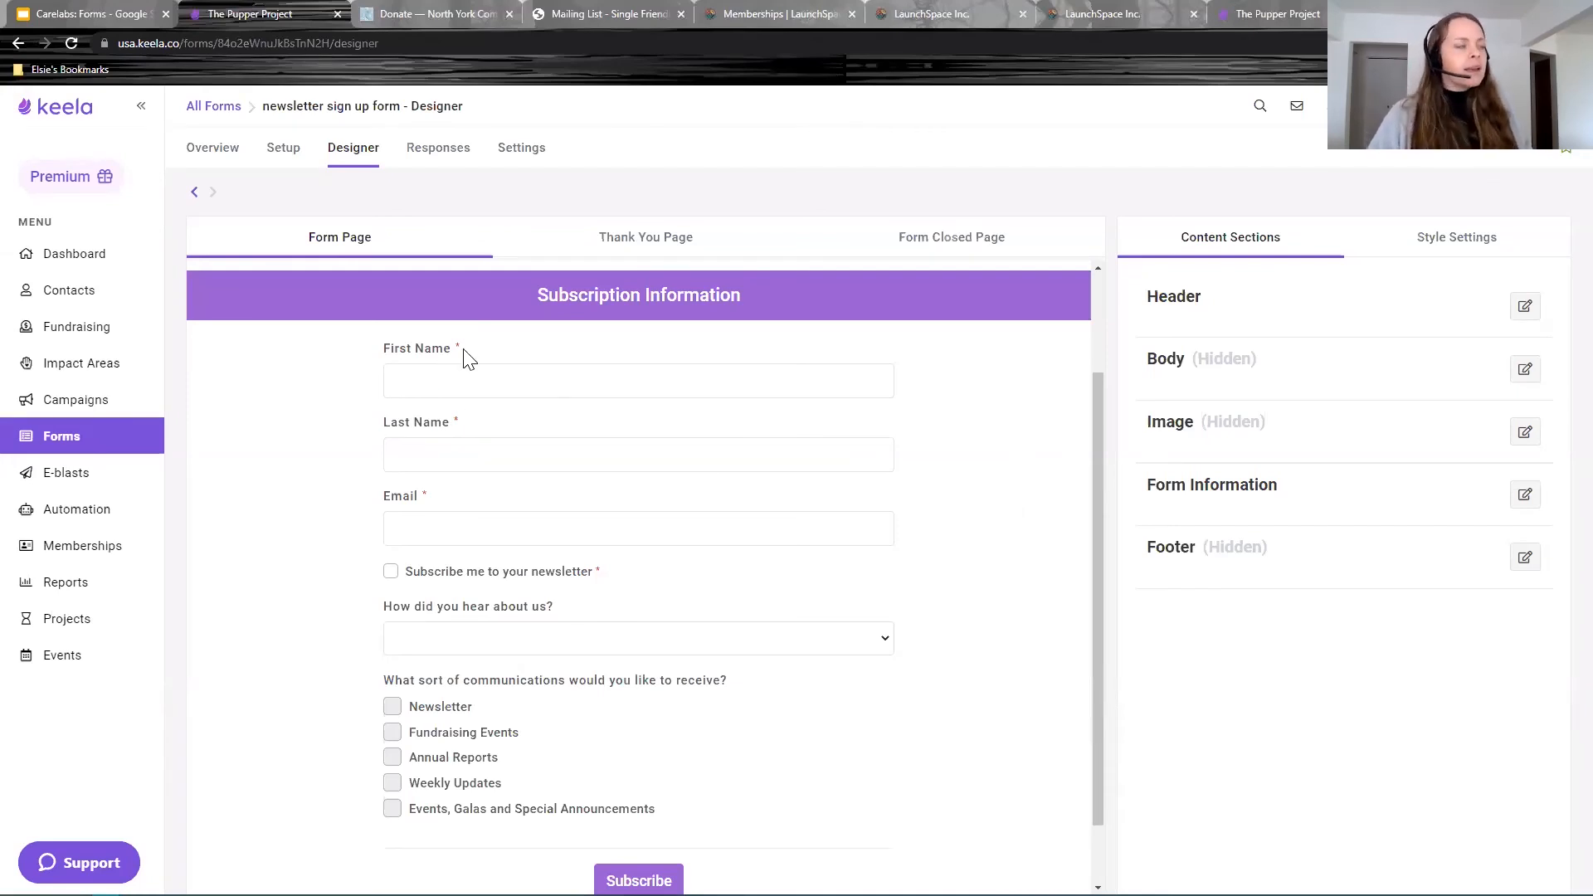
pyautogui.moveTo(384, 349); pyautogui.dragTo(481, 376)
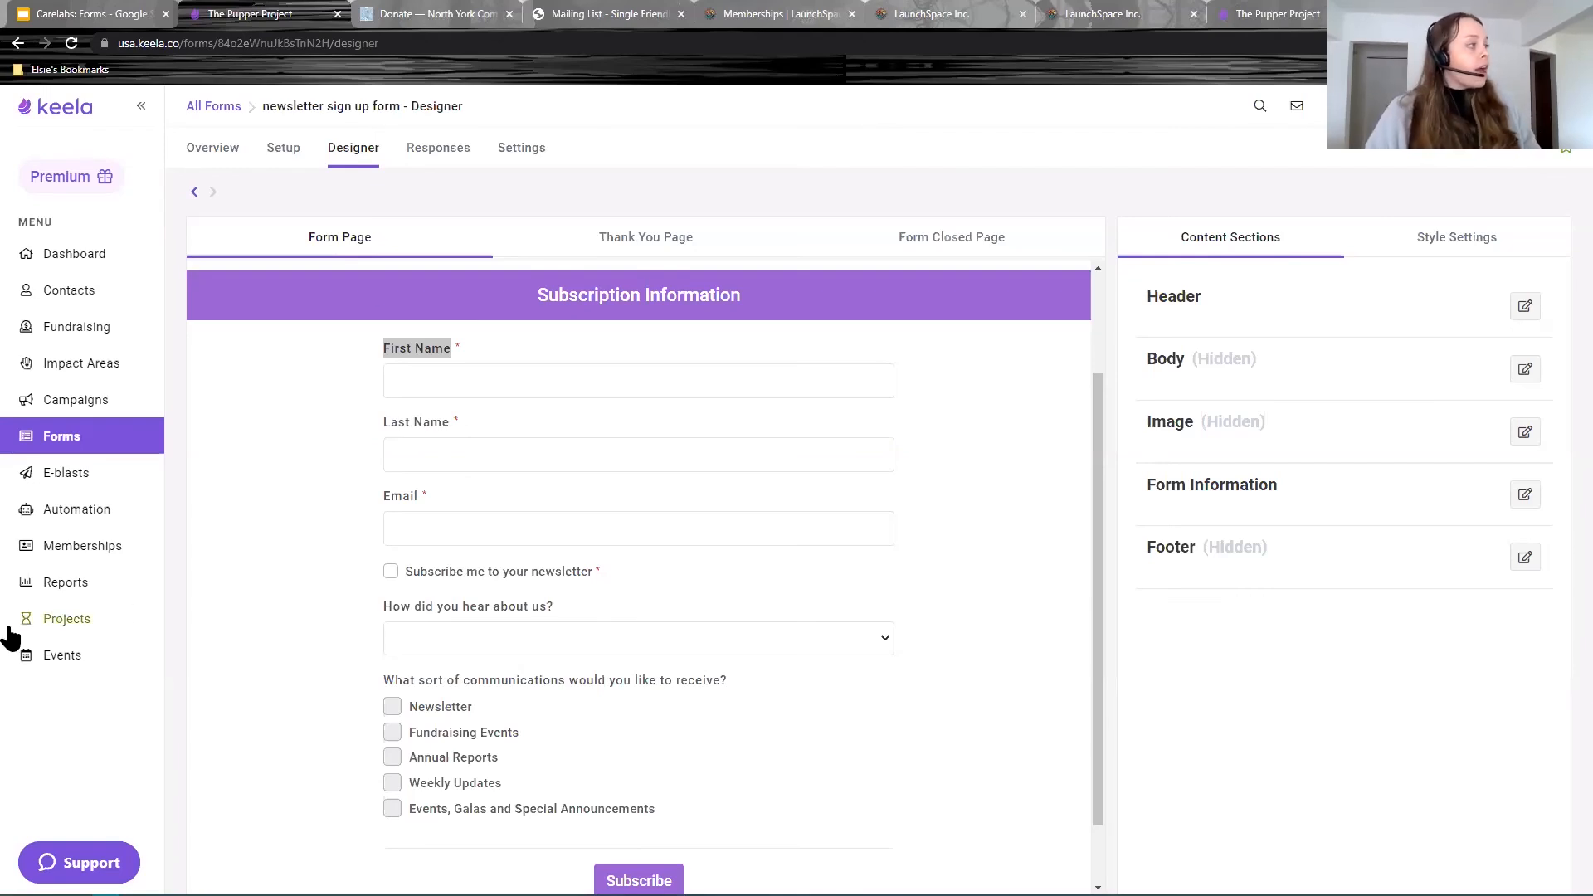
pyautogui.click(282, 150)
pyautogui.scroll(-15, 797, 505)
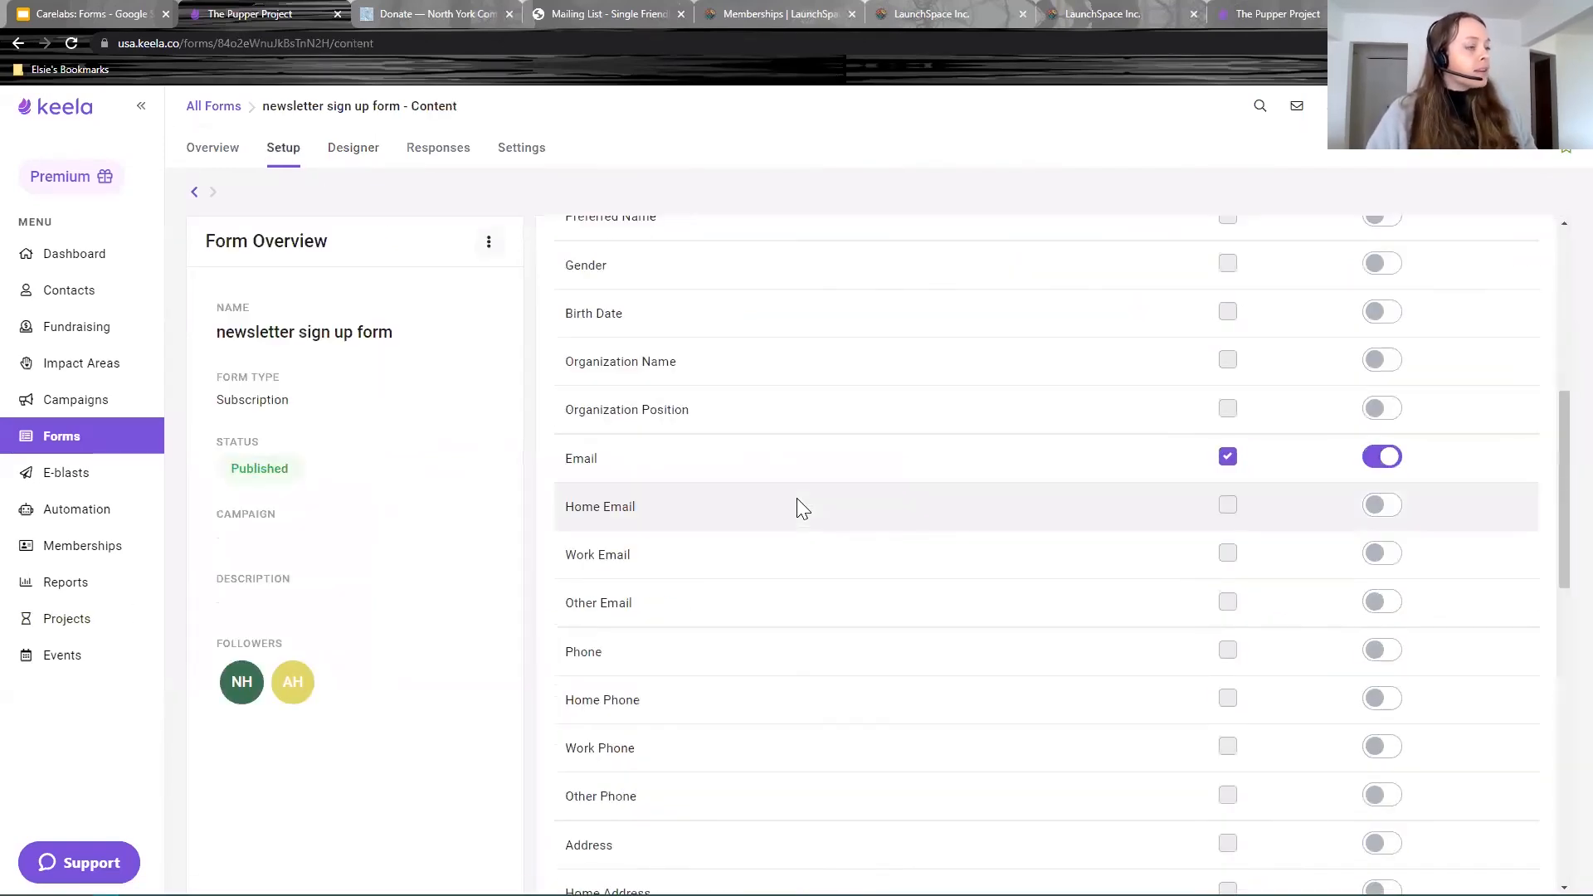
pyautogui.scroll(13, 801, 531)
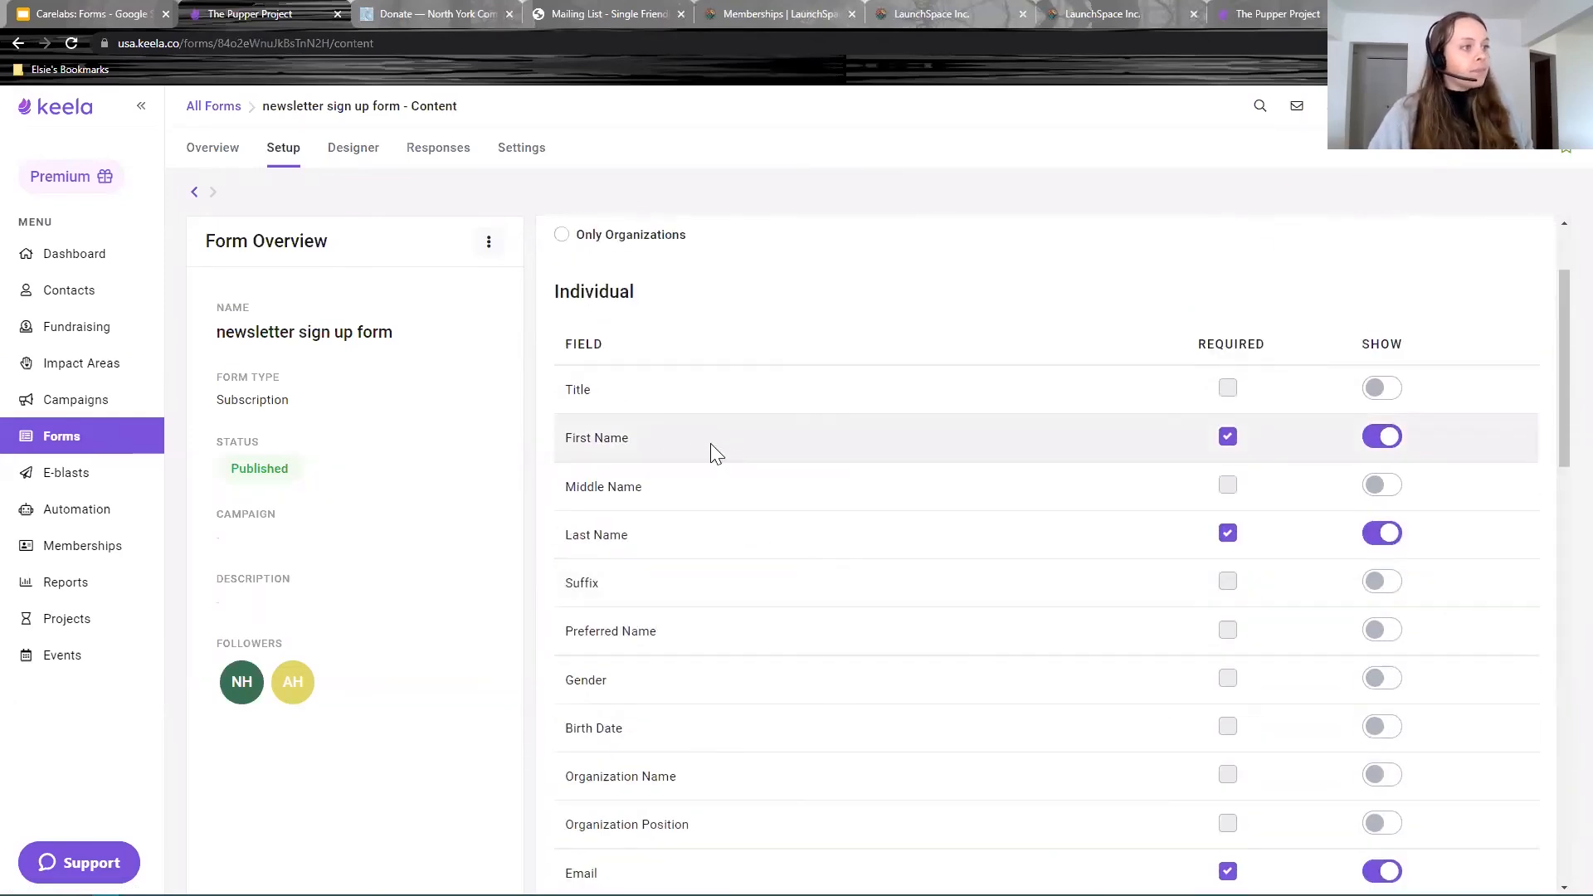
pyautogui.moveTo(553, 433); pyautogui.dragTo(664, 460)
pyautogui.click(667, 546)
pyautogui.moveTo(667, 546); pyautogui.dragTo(565, 533)
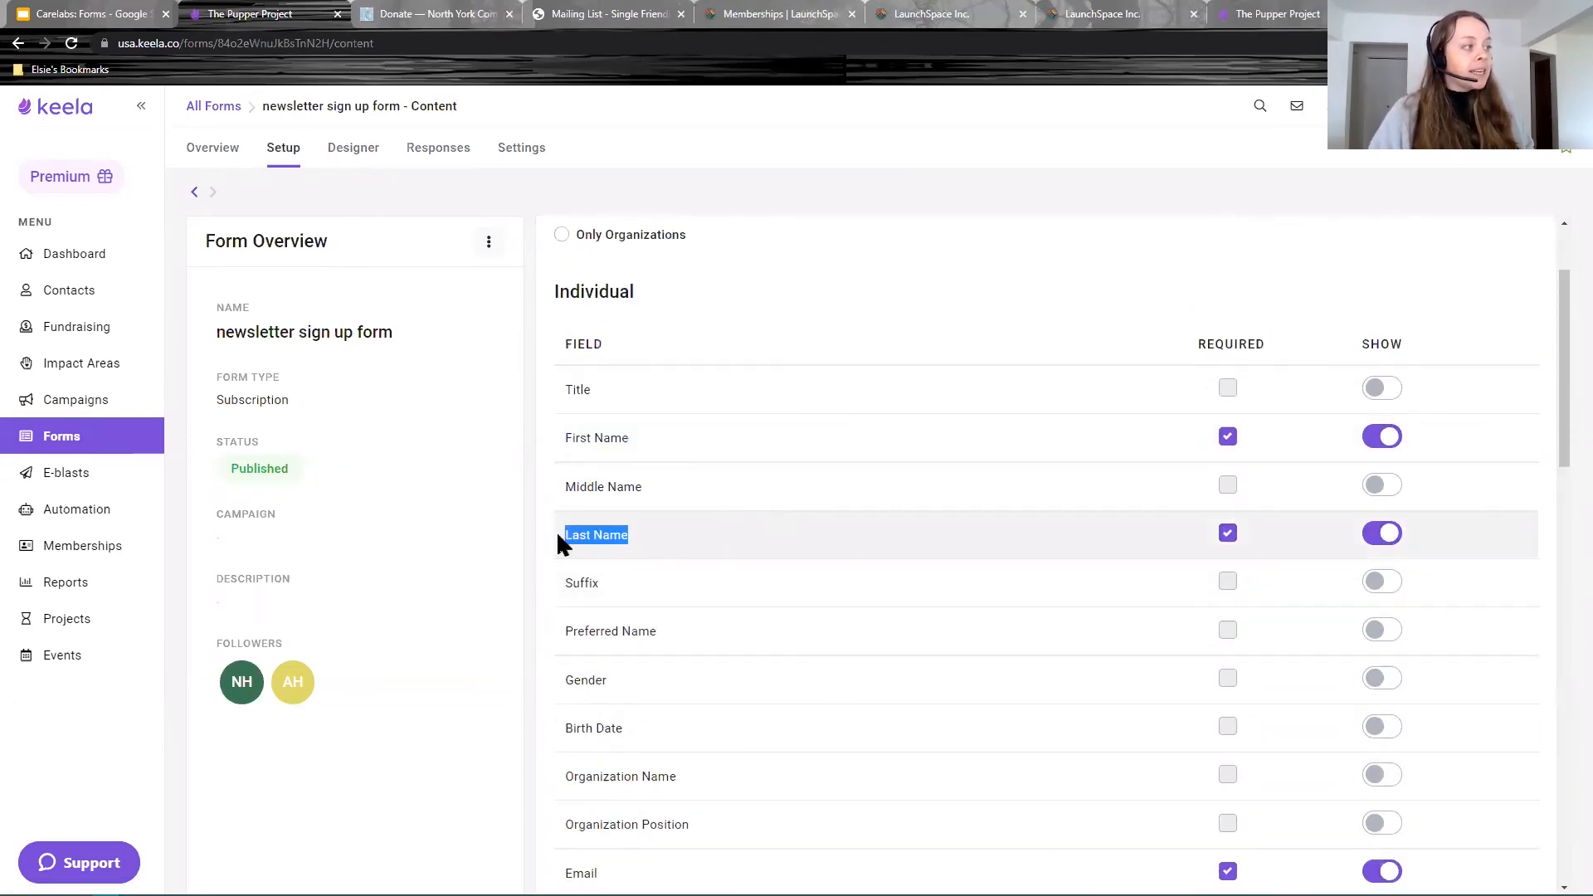
pyautogui.click(871, 527)
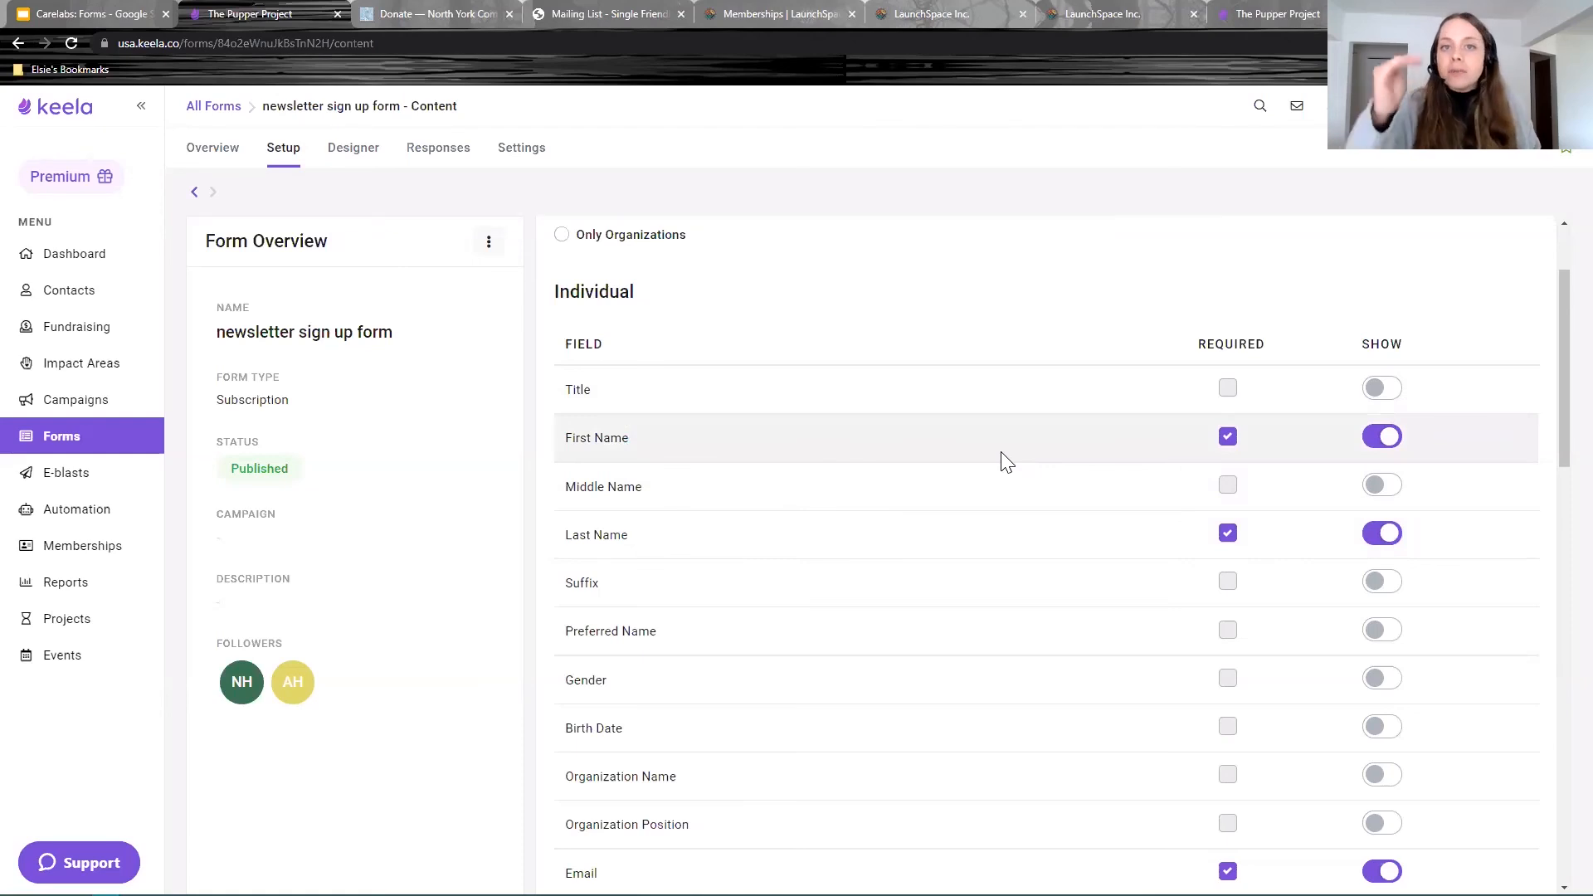
pyautogui.scroll(-13, 1045, 509)
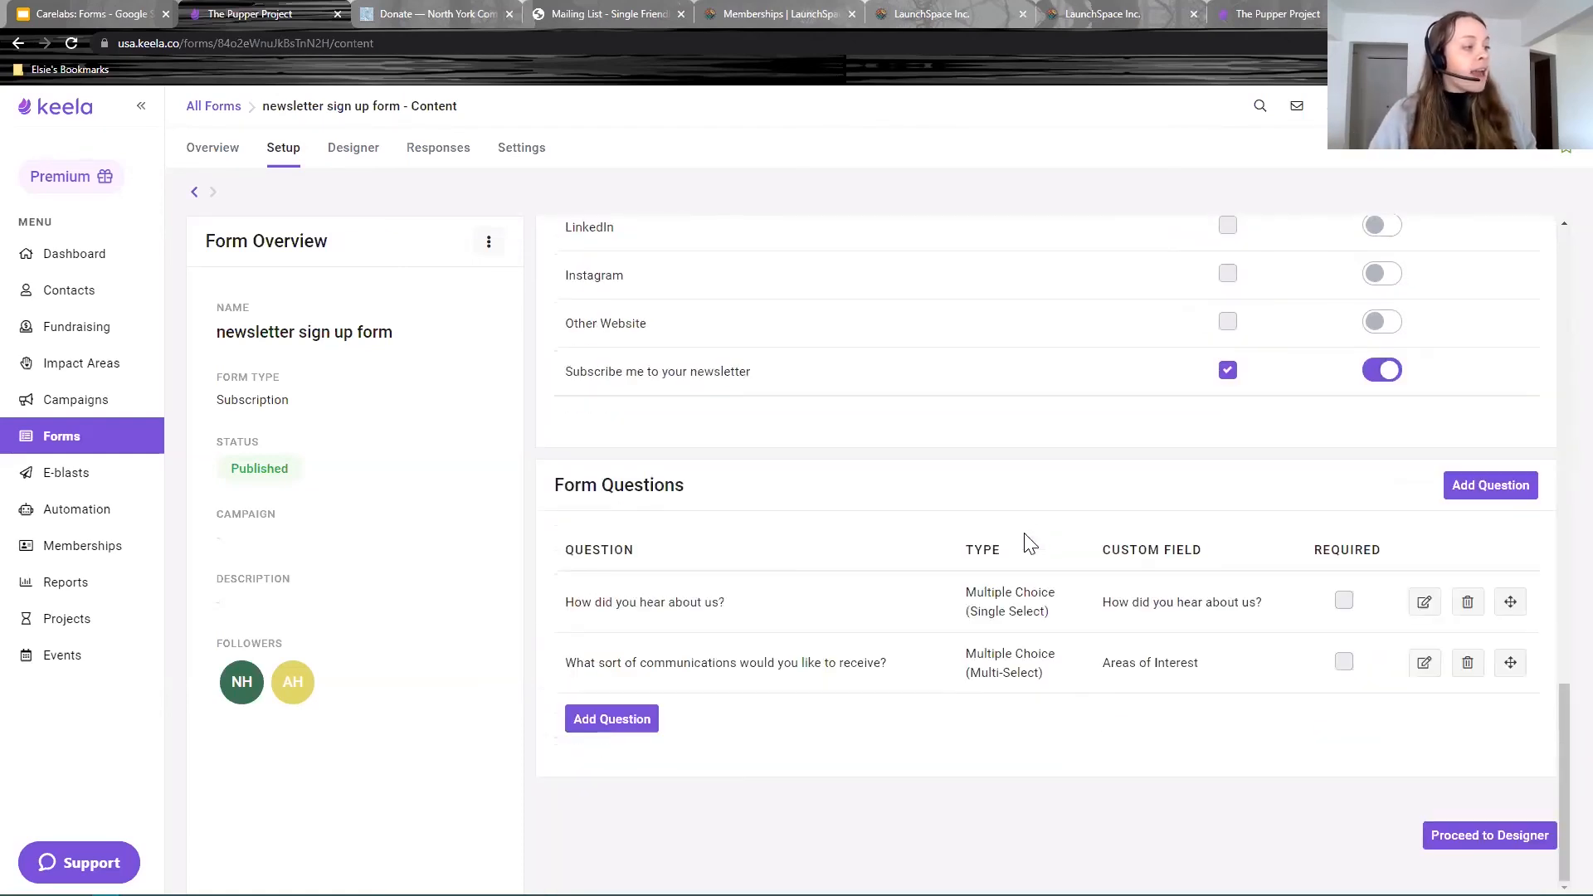
pyautogui.moveTo(1261, 604); pyautogui.dragTo(1102, 606)
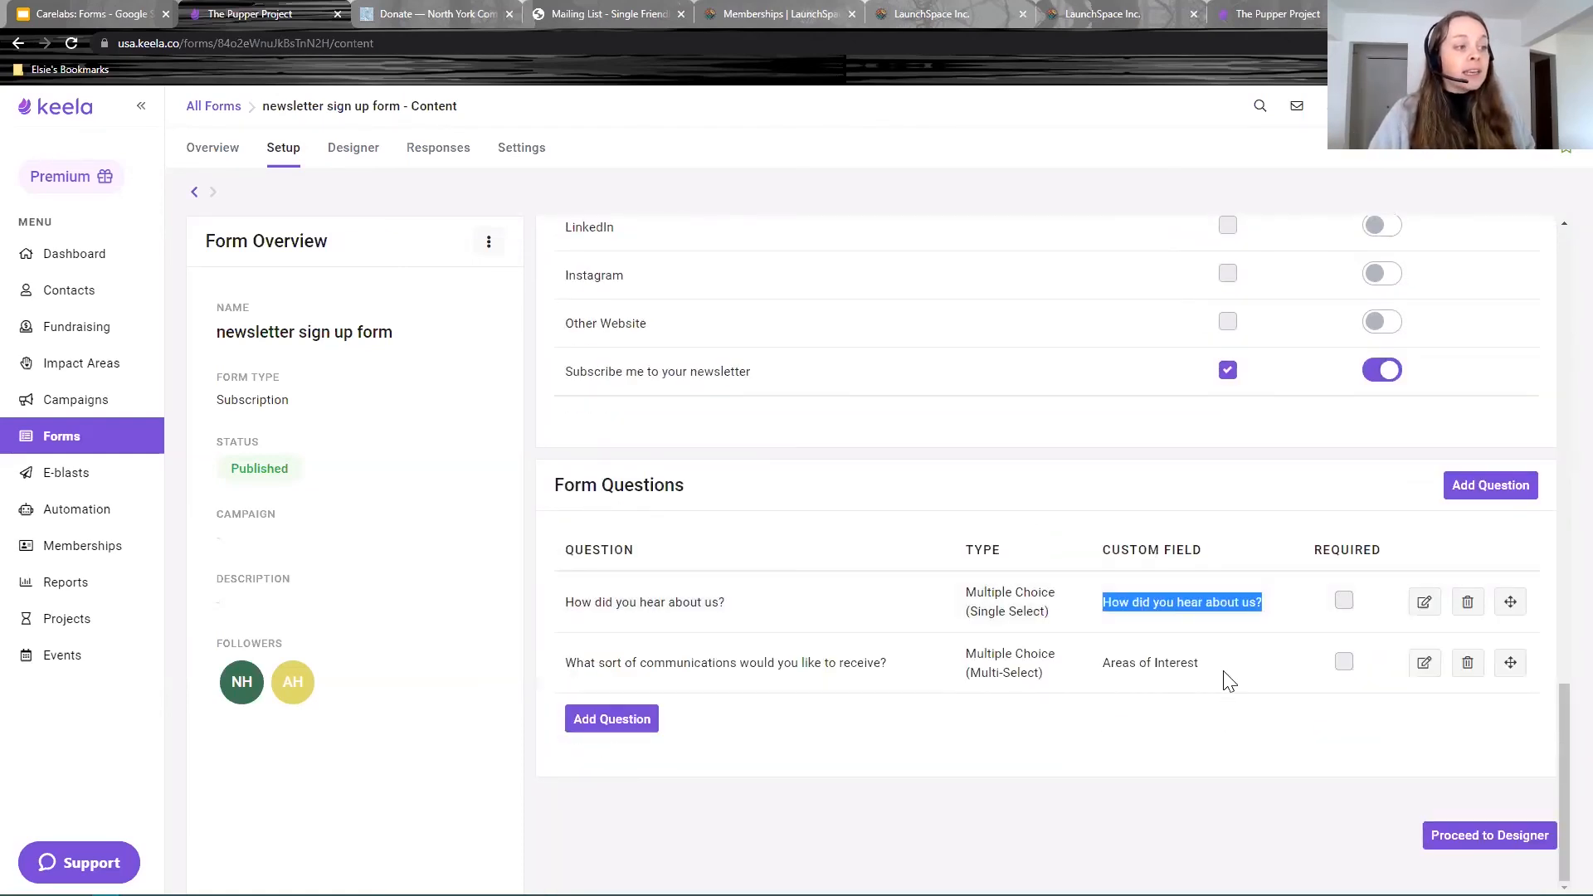
pyautogui.moveTo(1199, 664); pyautogui.dragTo(1106, 669)
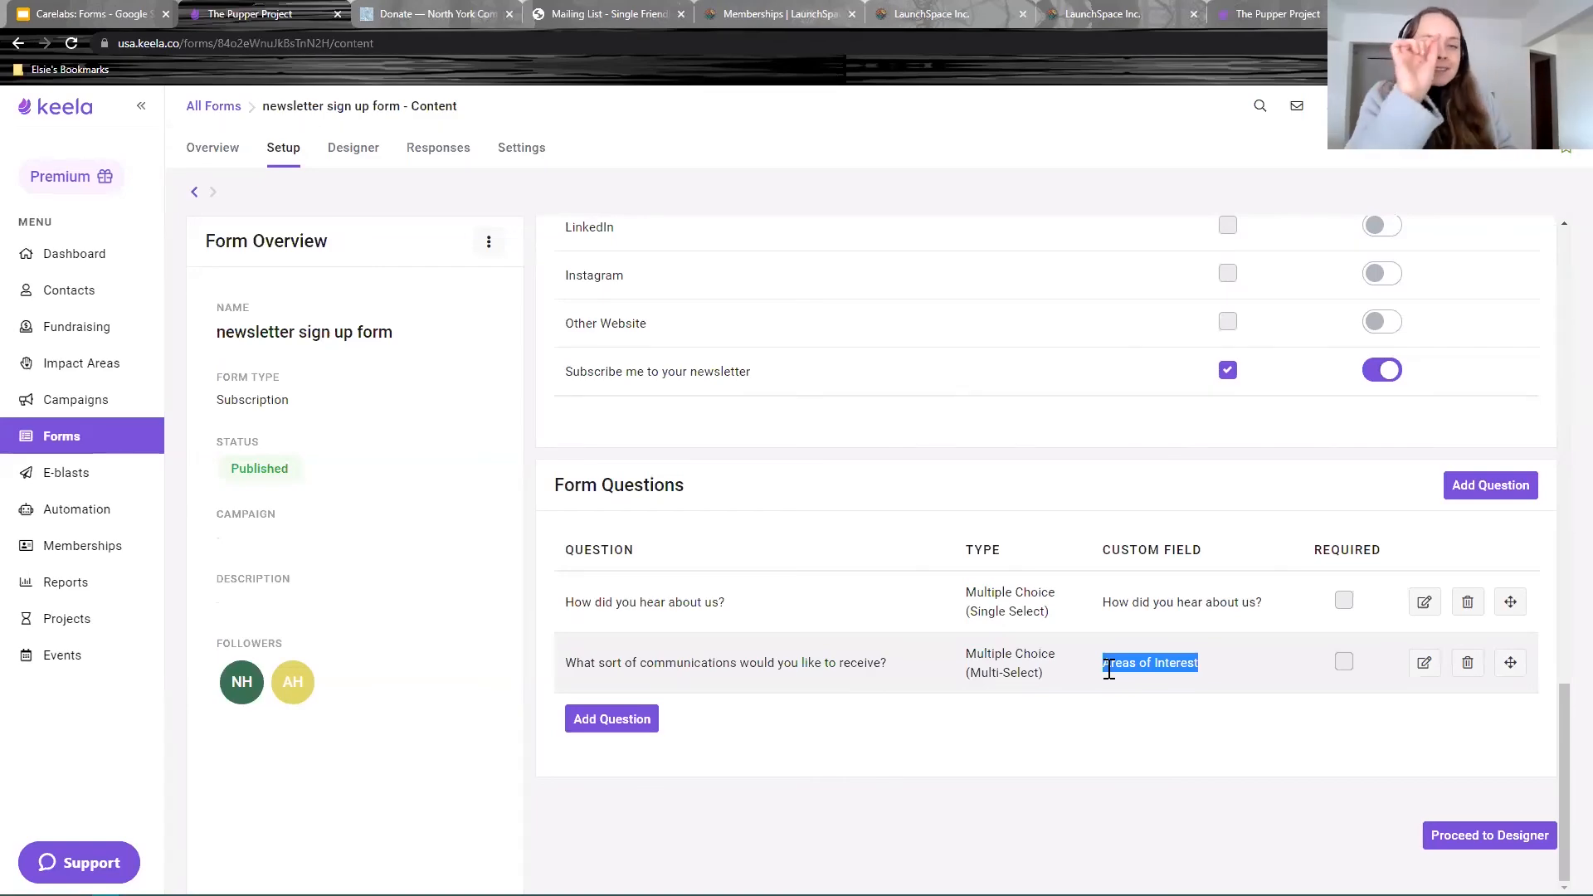
# Step: In the form Settings, try Always replace, then revert to Only update empty fields
pyautogui.click(531, 149)
pyautogui.scroll(-10, 1145, 569)
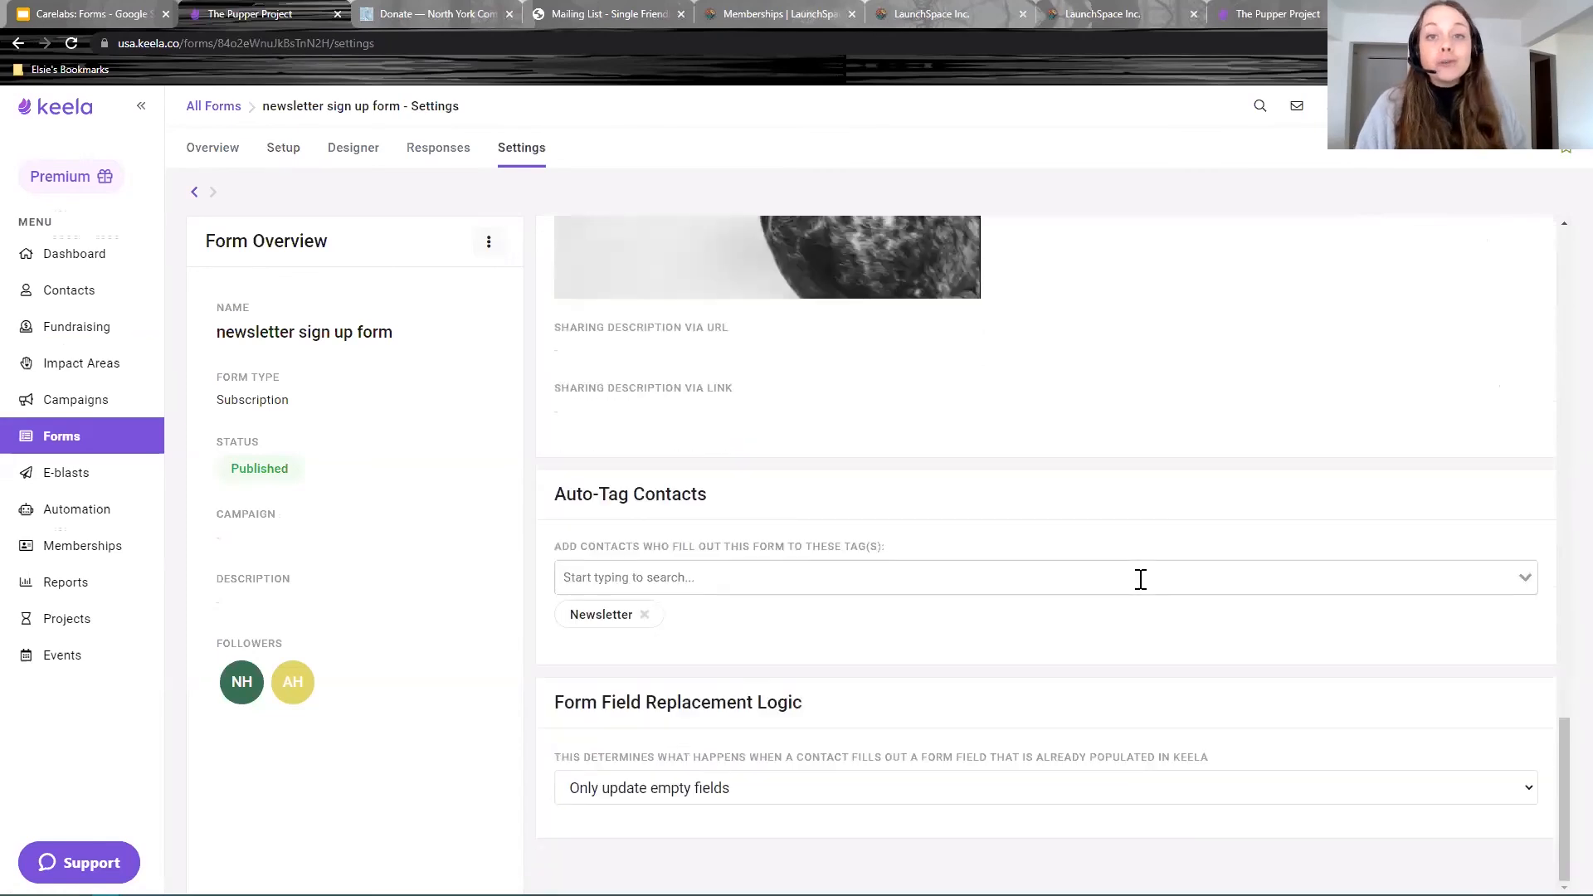
pyautogui.moveTo(862, 712); pyautogui.dragTo(555, 719)
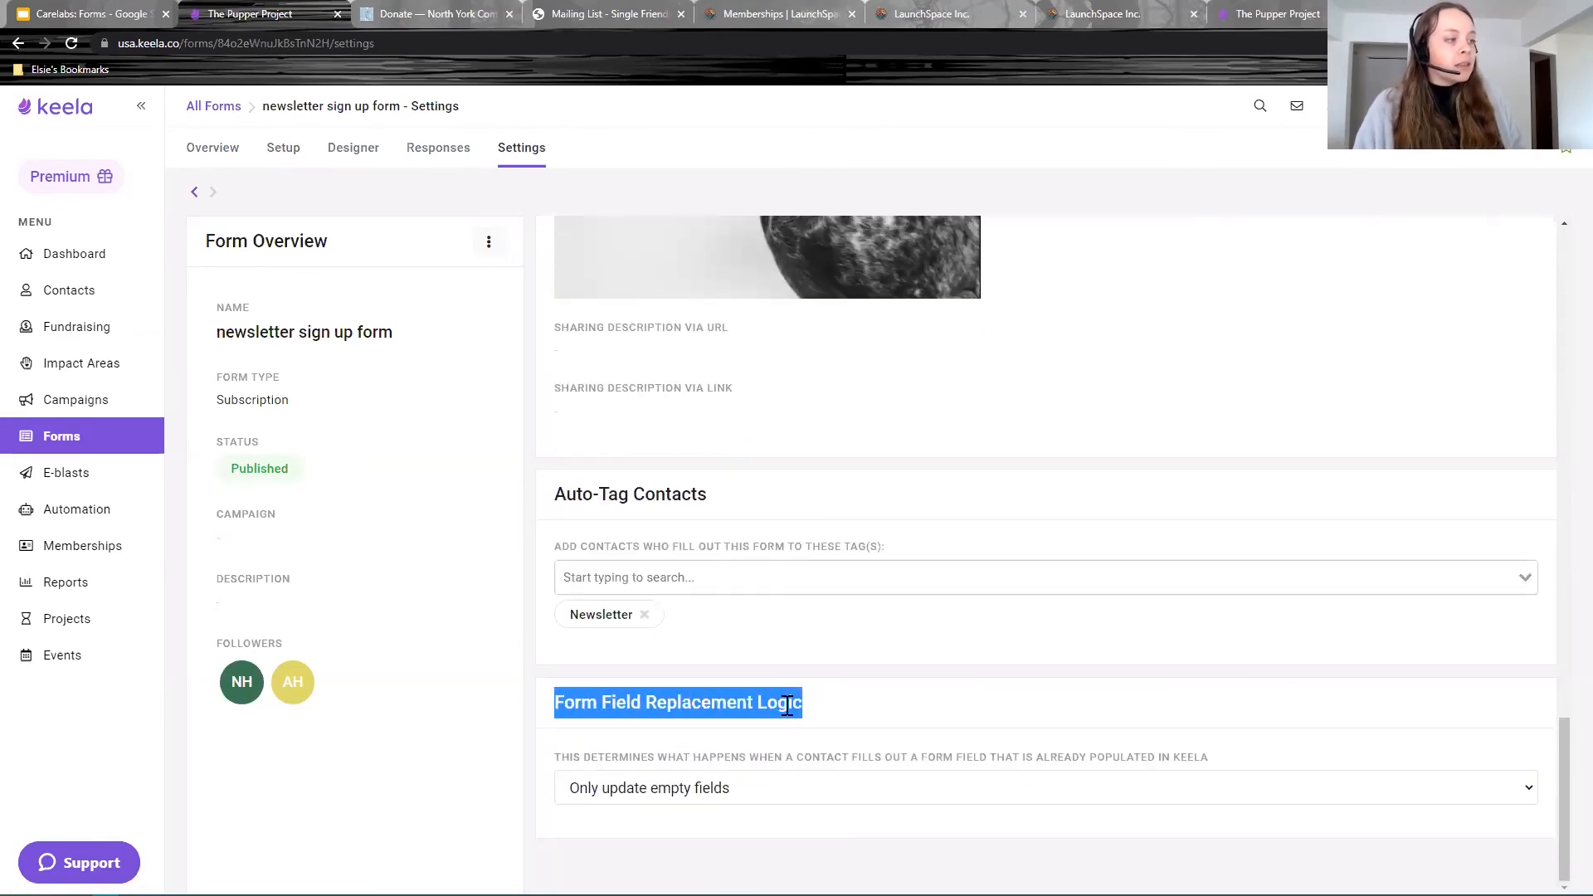
pyautogui.click(755, 793)
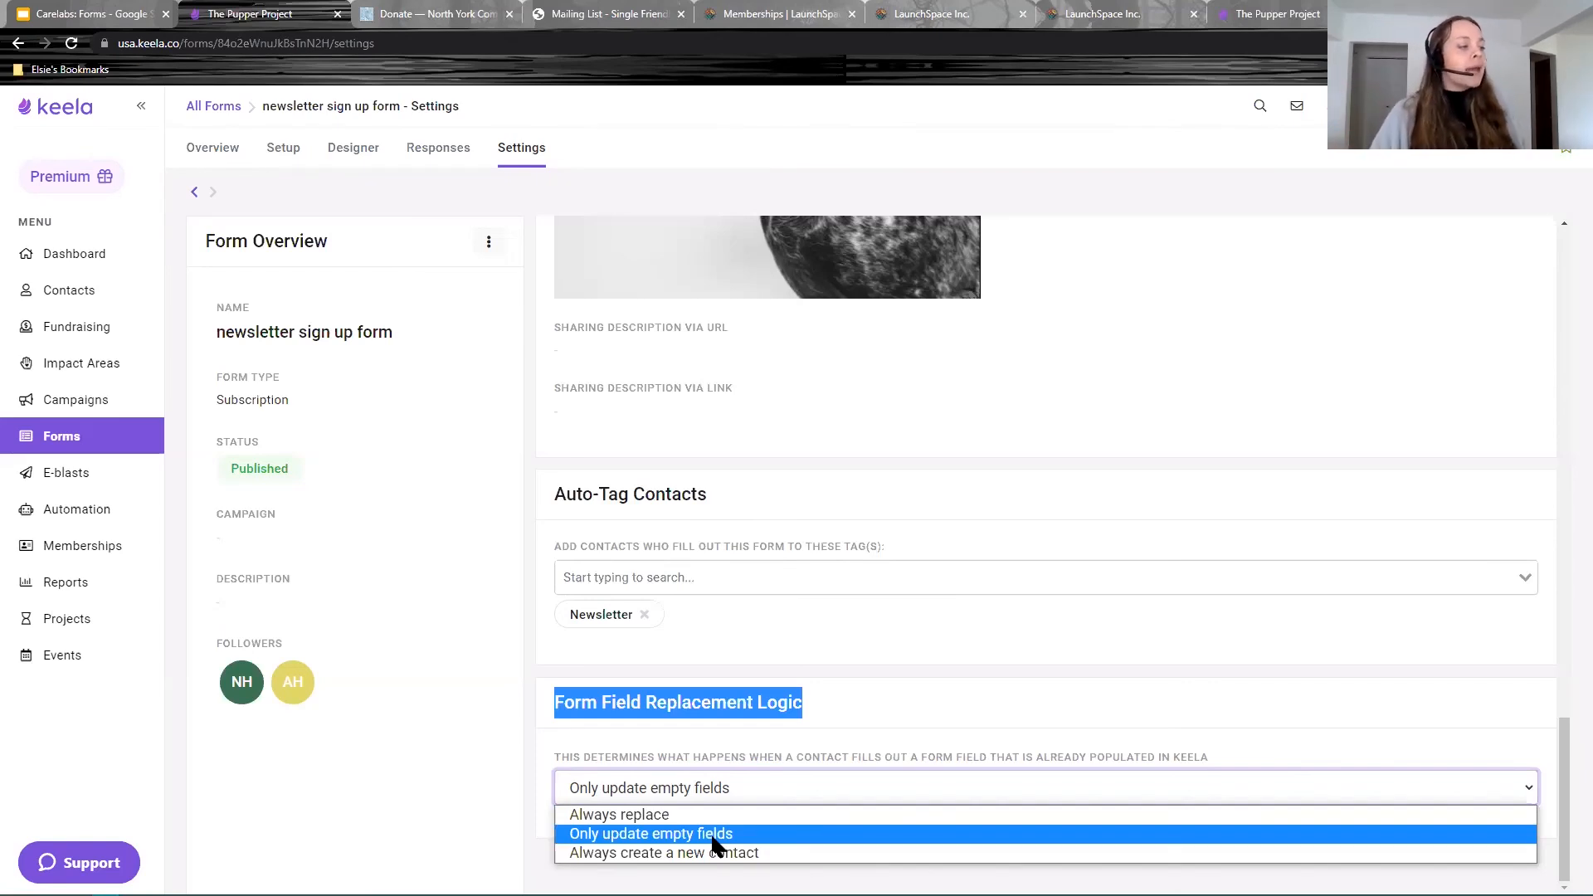
pyautogui.click(735, 817)
pyautogui.click(724, 798)
pyautogui.click(726, 830)
# Step: Set Form Field Replacement Logic to Always create a new contact
pyautogui.click(794, 759)
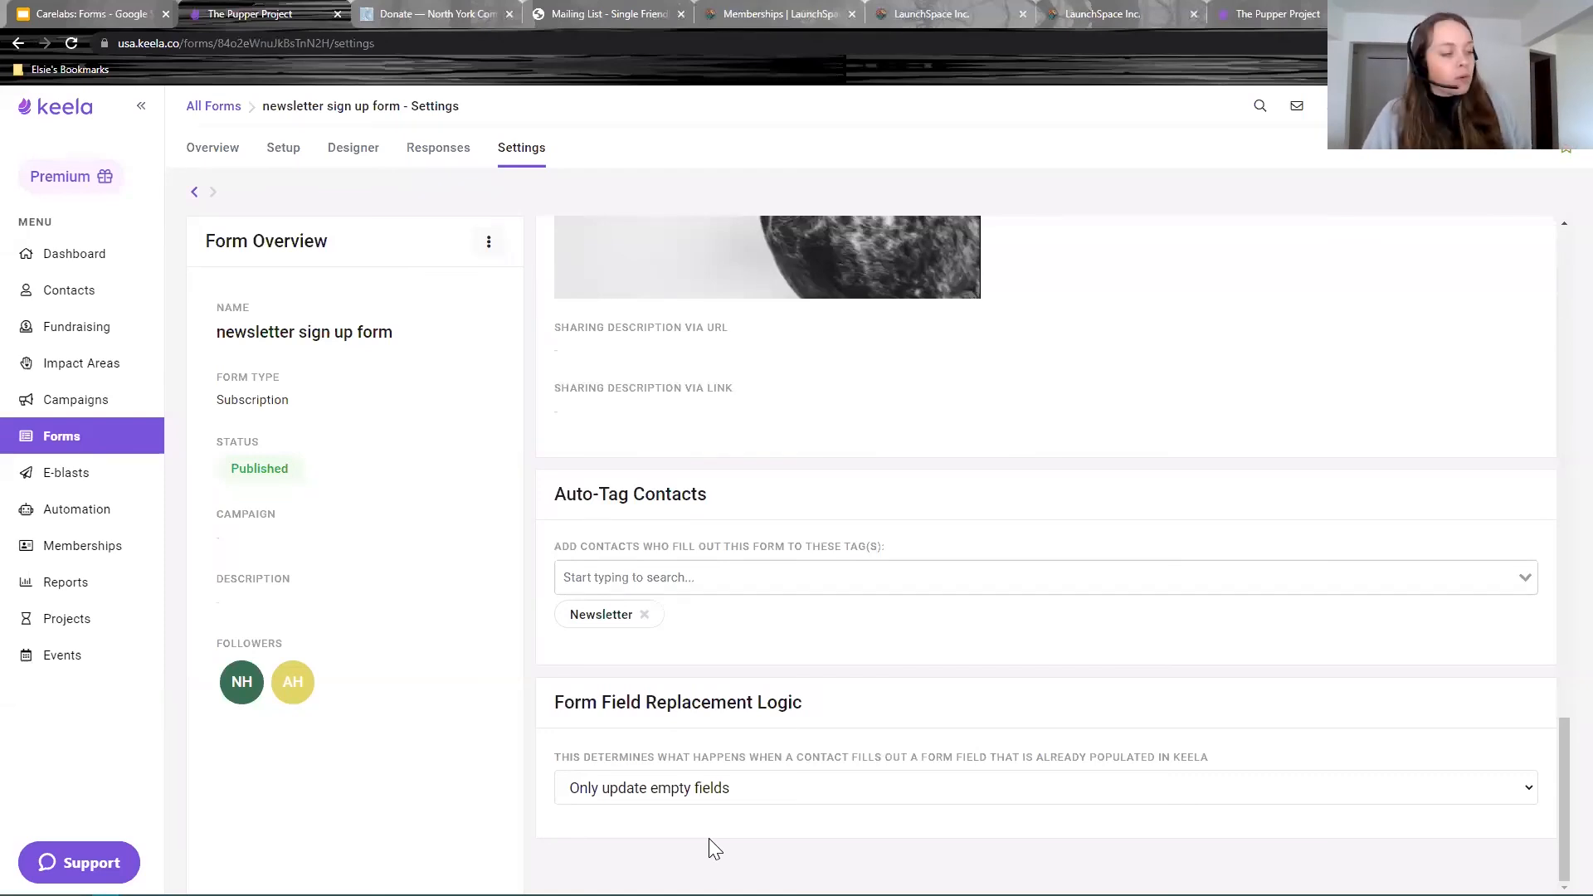
pyautogui.click(700, 797)
pyautogui.click(667, 819)
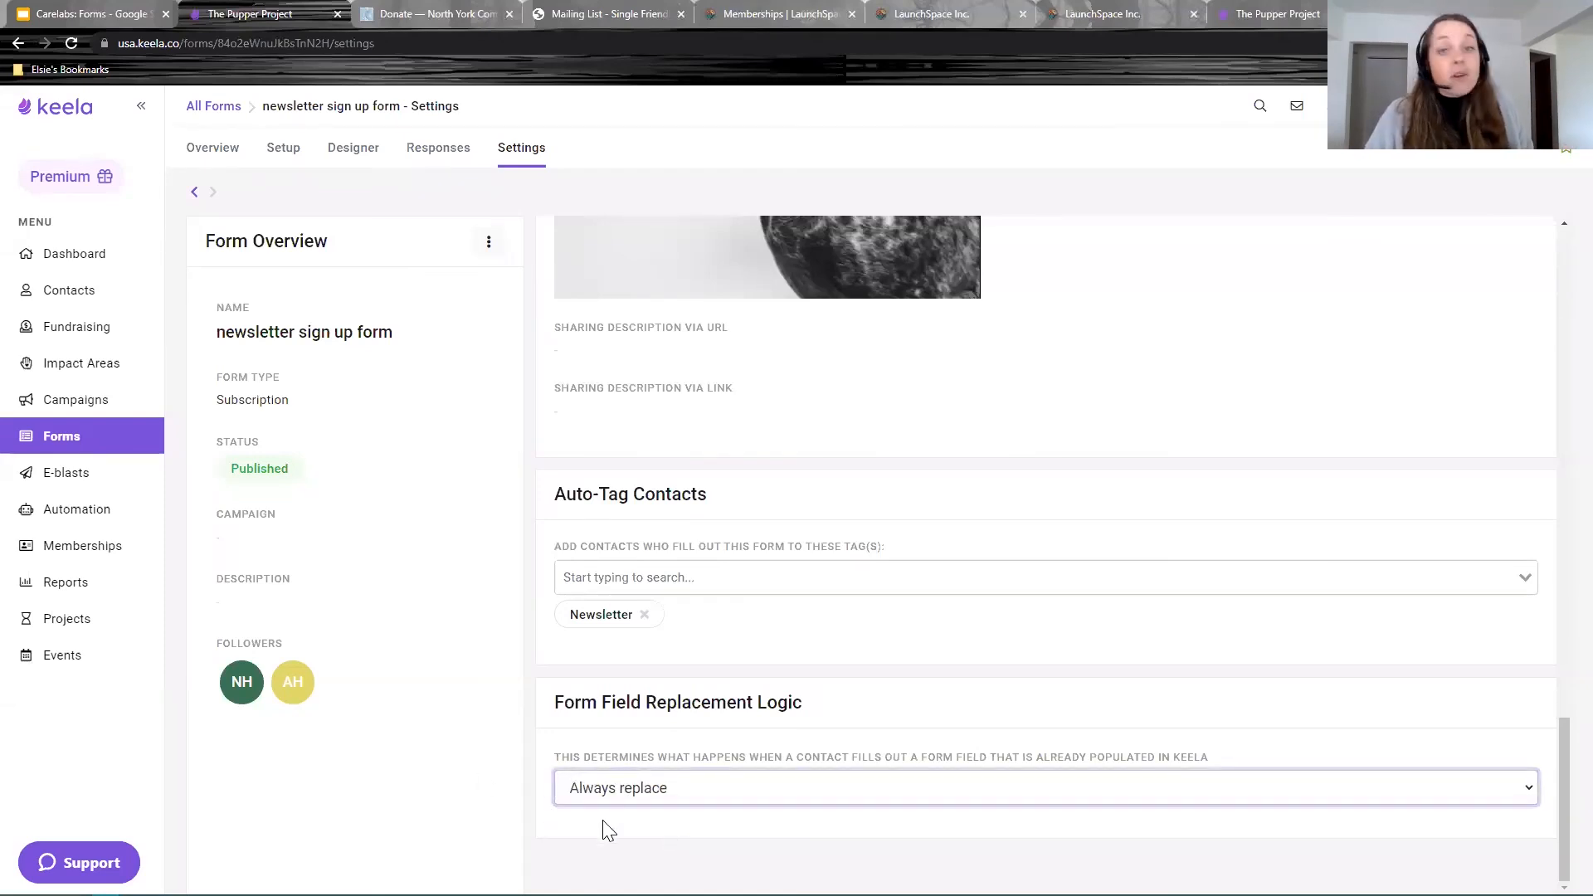
pyautogui.click(612, 845)
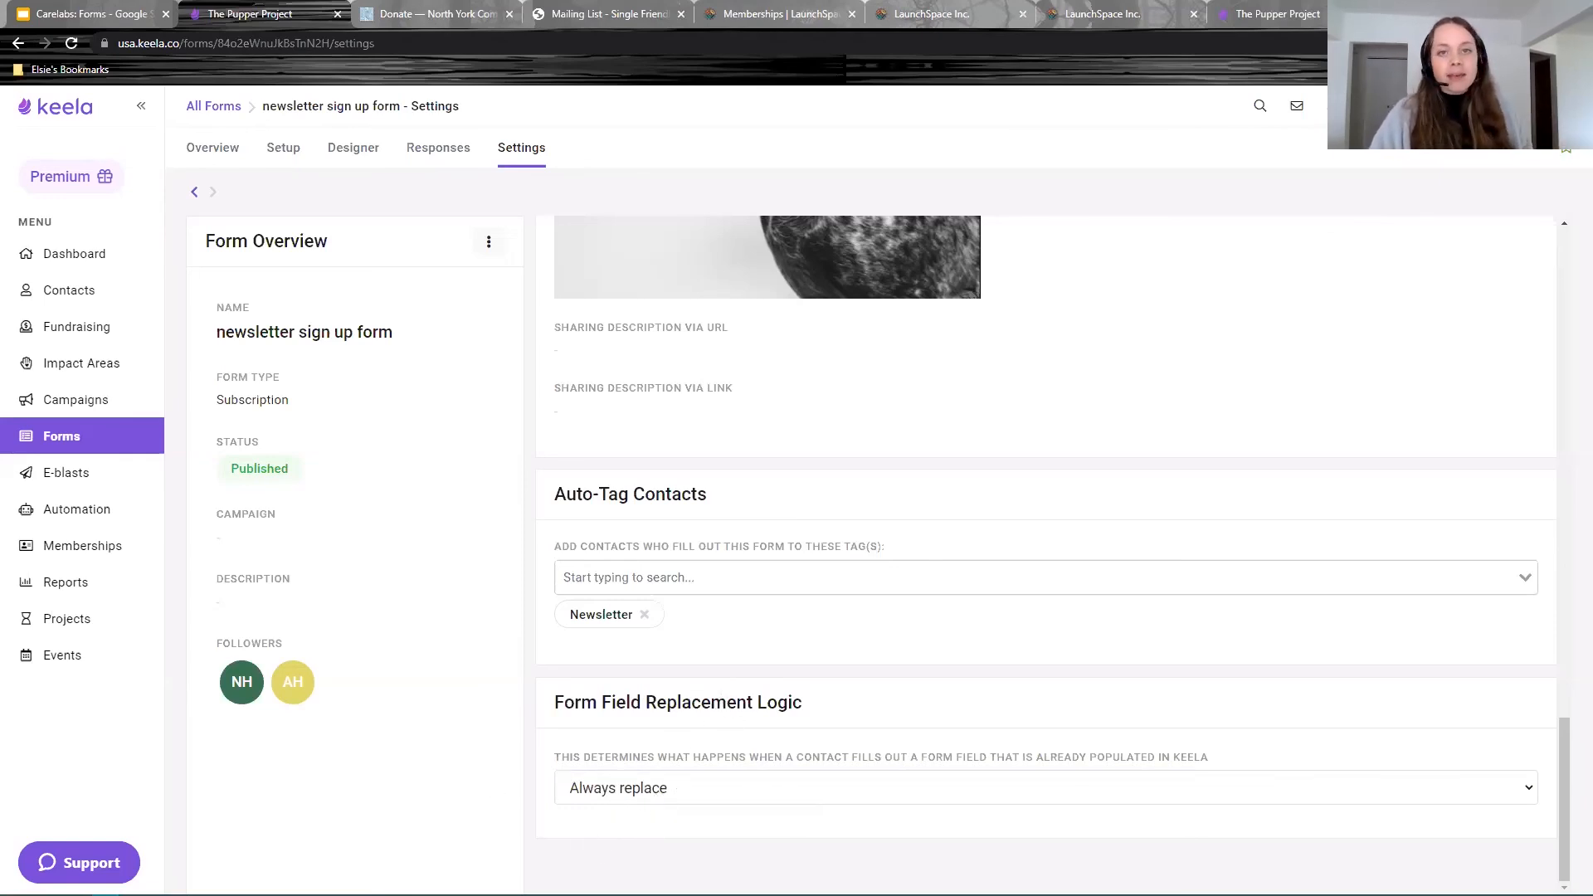
pyautogui.click(886, 803)
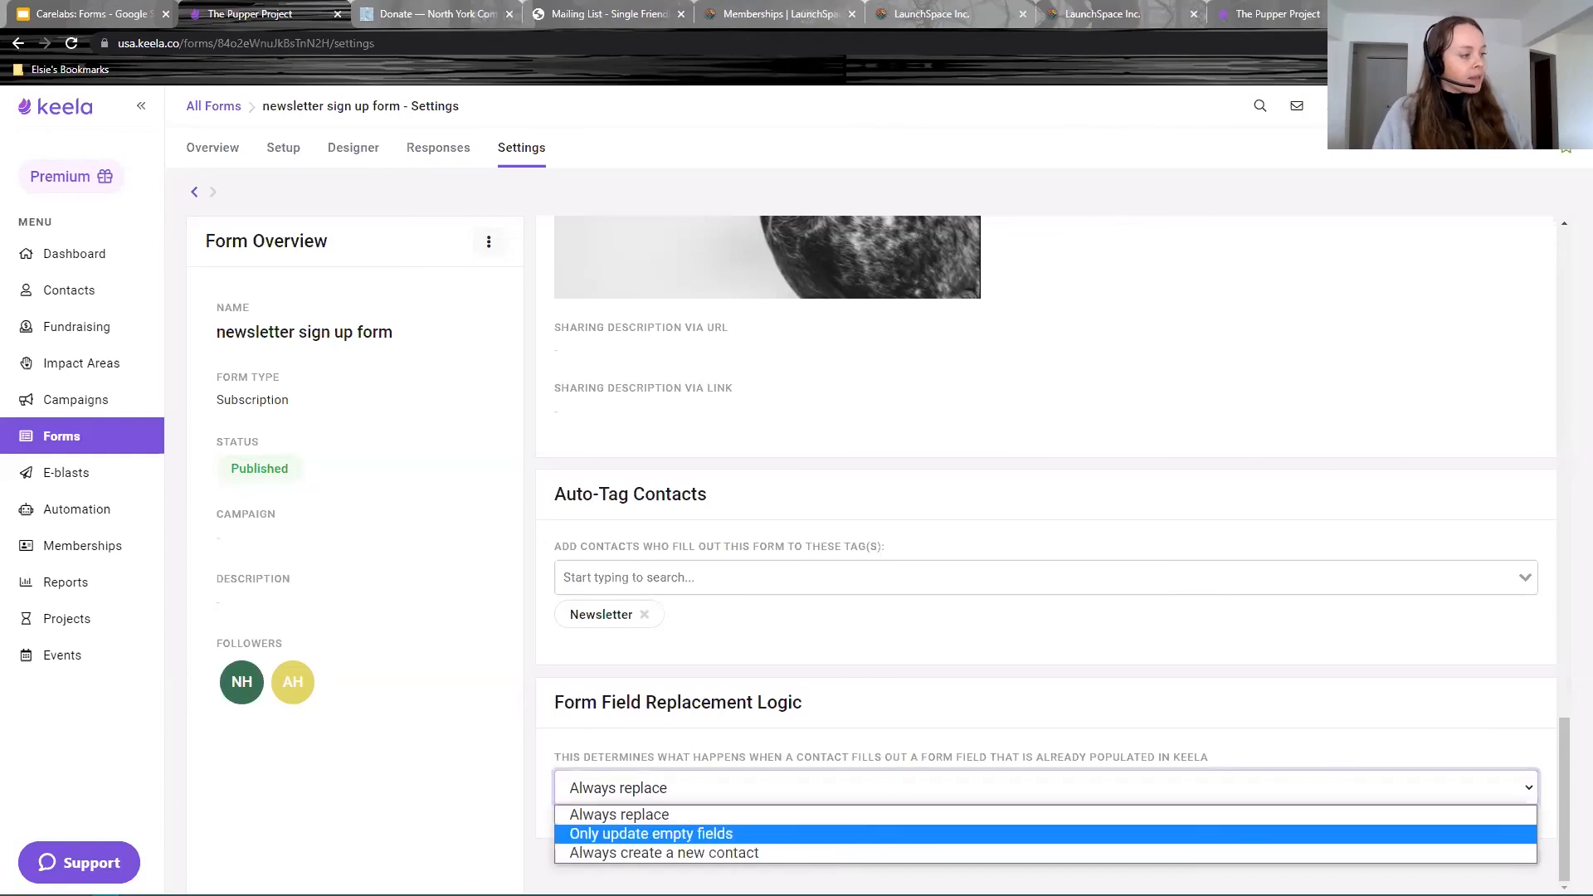
pyautogui.click(624, 855)
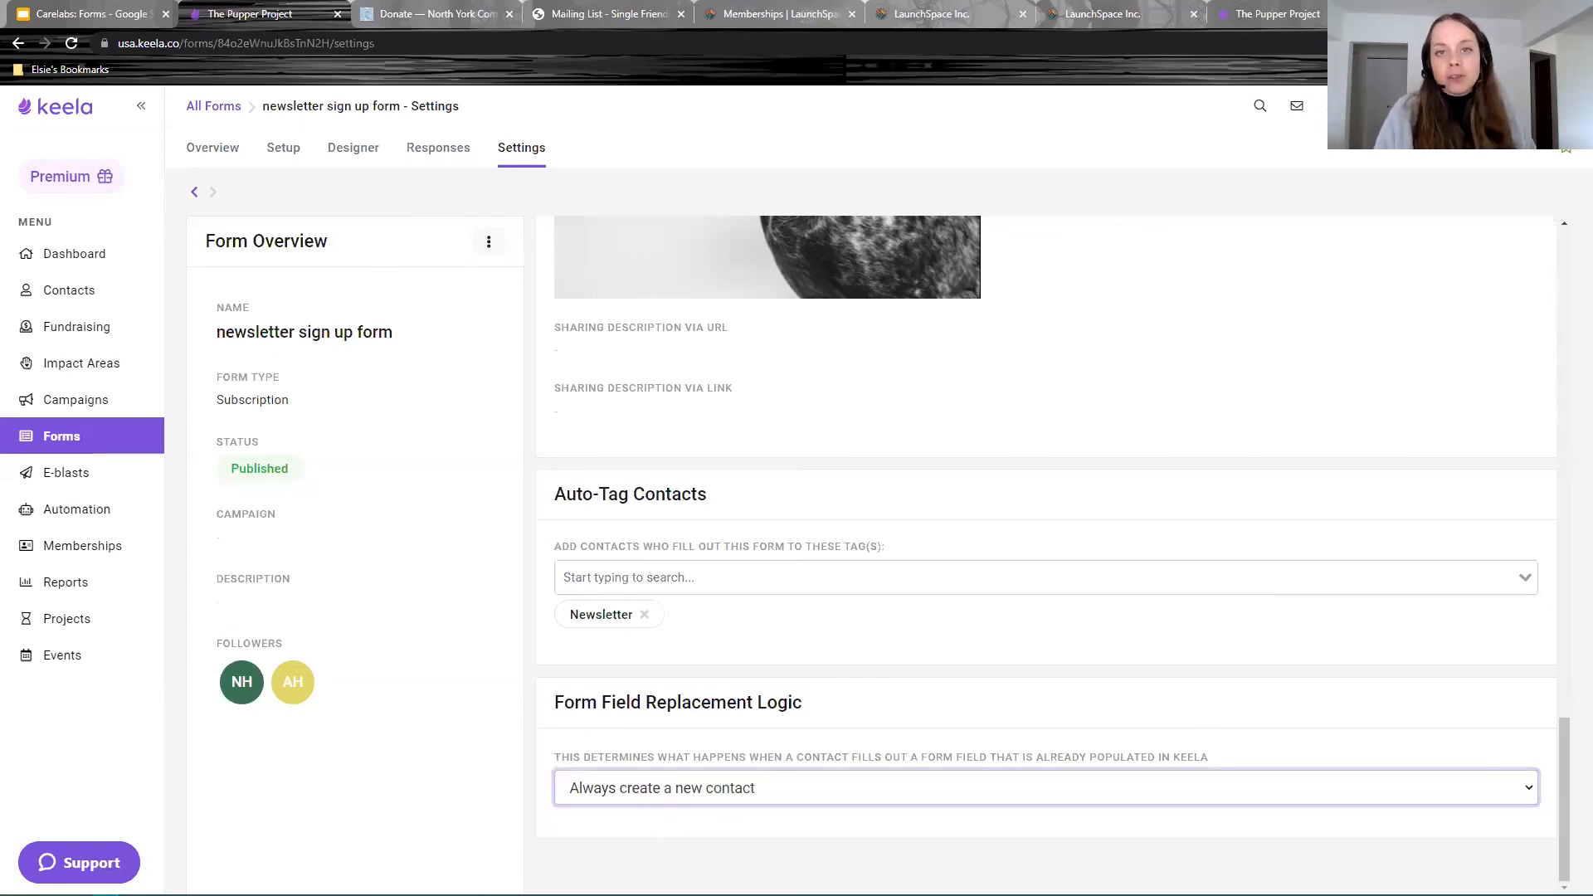
pyautogui.click(782, 821)
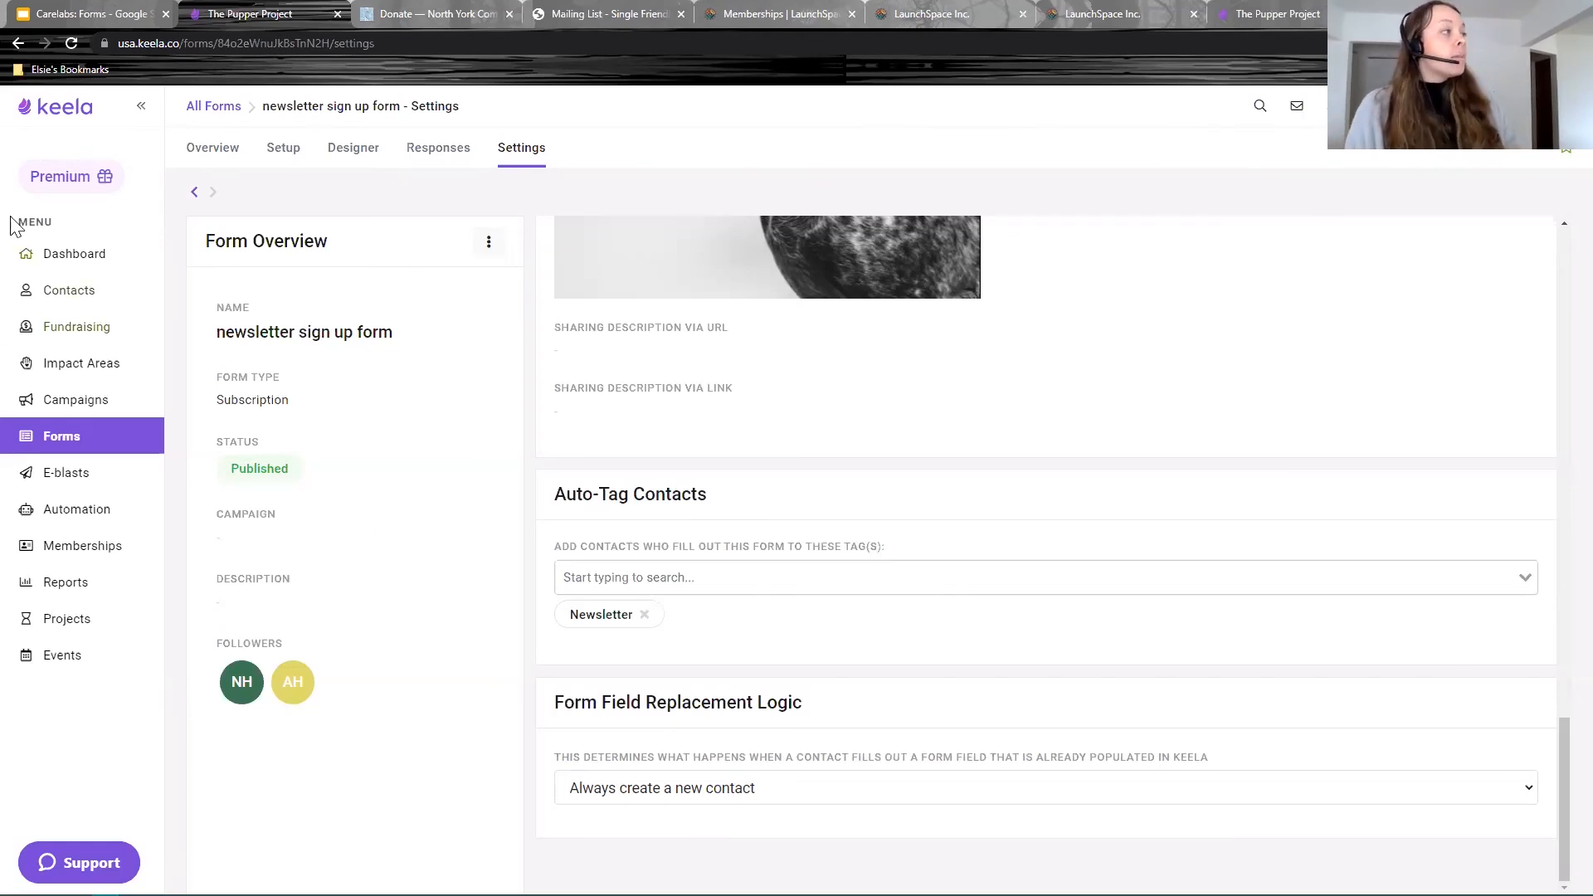
# Step: Open All Contacts from the Contacts sidebar item
pyautogui.click(54, 291)
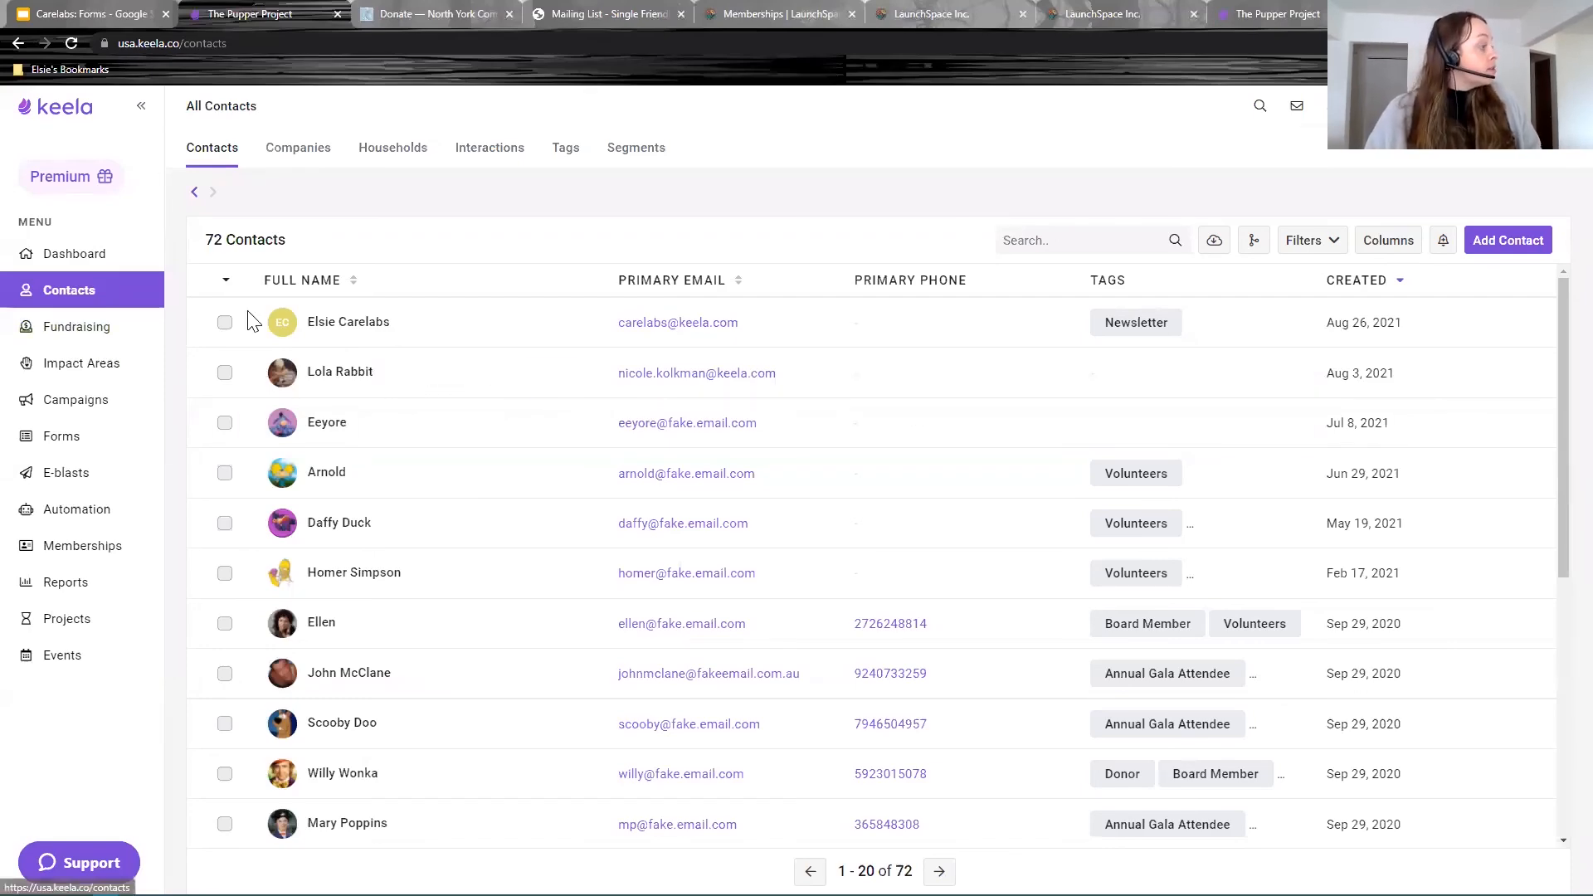
# Step: On the newest contact's profile, set Email Subscription Status to Opted Out in Admin and save
pyautogui.click(365, 334)
pyautogui.scroll(-10, 1070, 613)
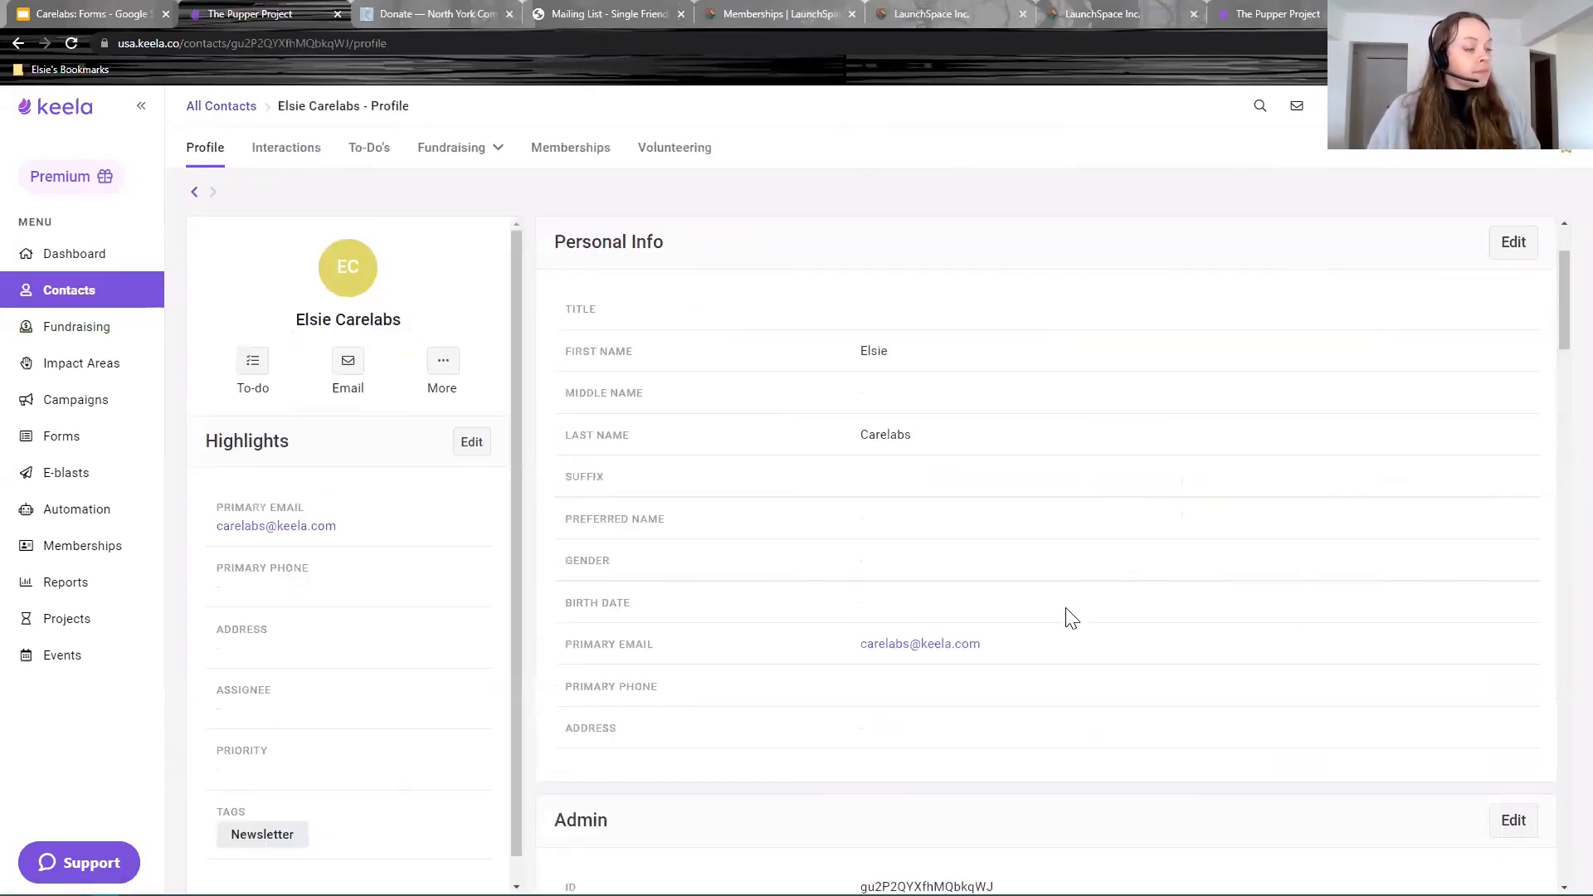
pyautogui.scroll(6, 1070, 625)
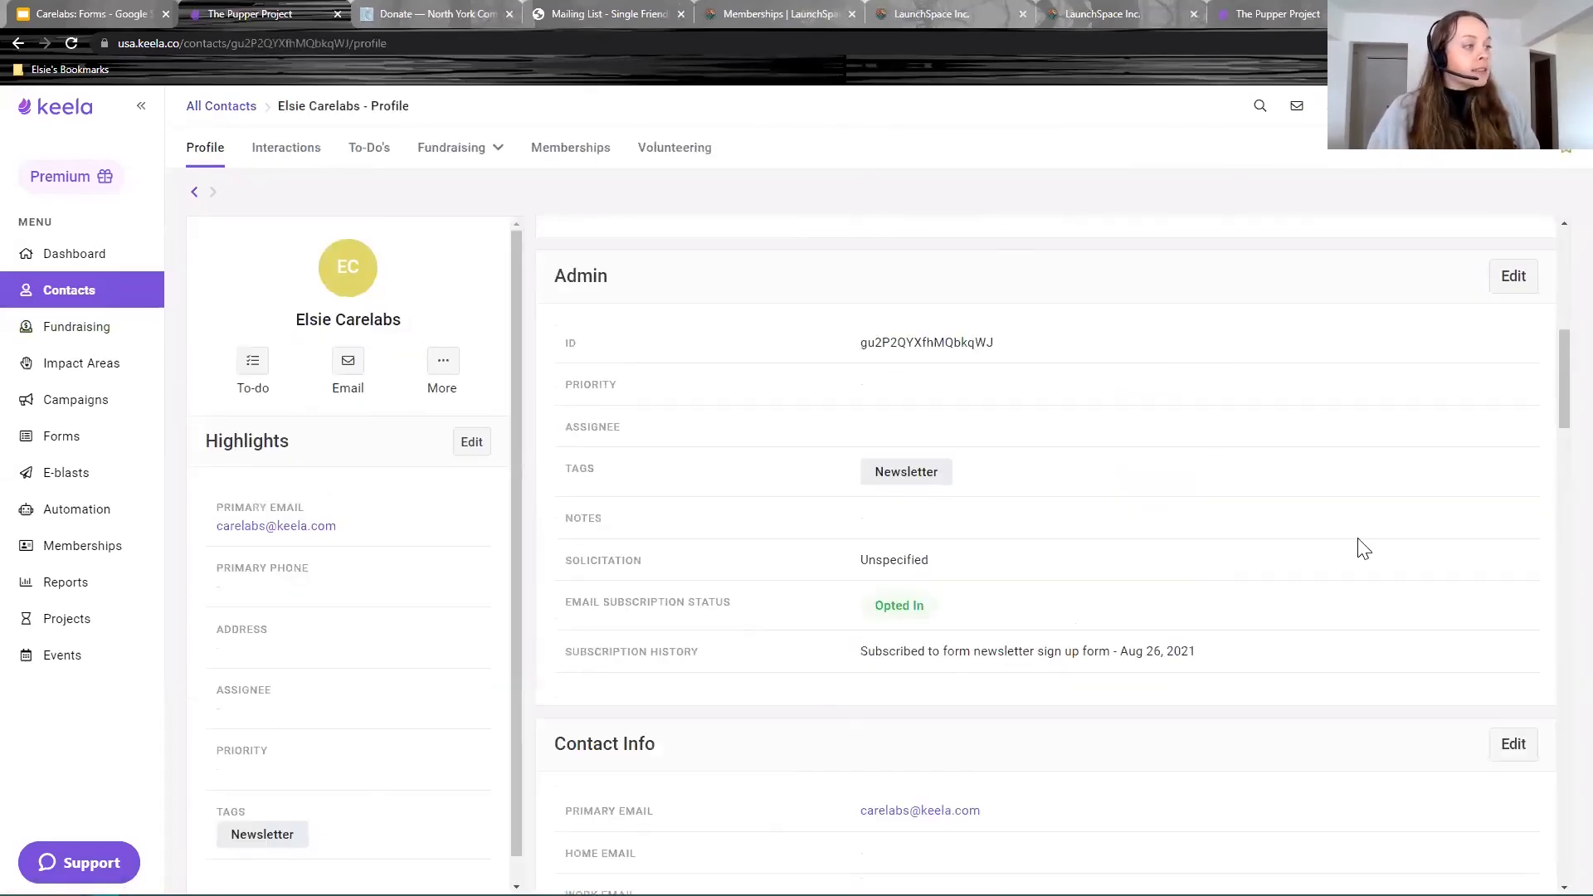
pyautogui.click(1509, 279)
pyautogui.click(663, 670)
pyautogui.click(609, 676)
pyautogui.click(728, 737)
pyautogui.click(1037, 821)
# Step: Review the Subscription History, highlighting the manual Opted Out entry
pyautogui.scroll(-5, 1028, 664)
pyautogui.scroll(3, 1035, 592)
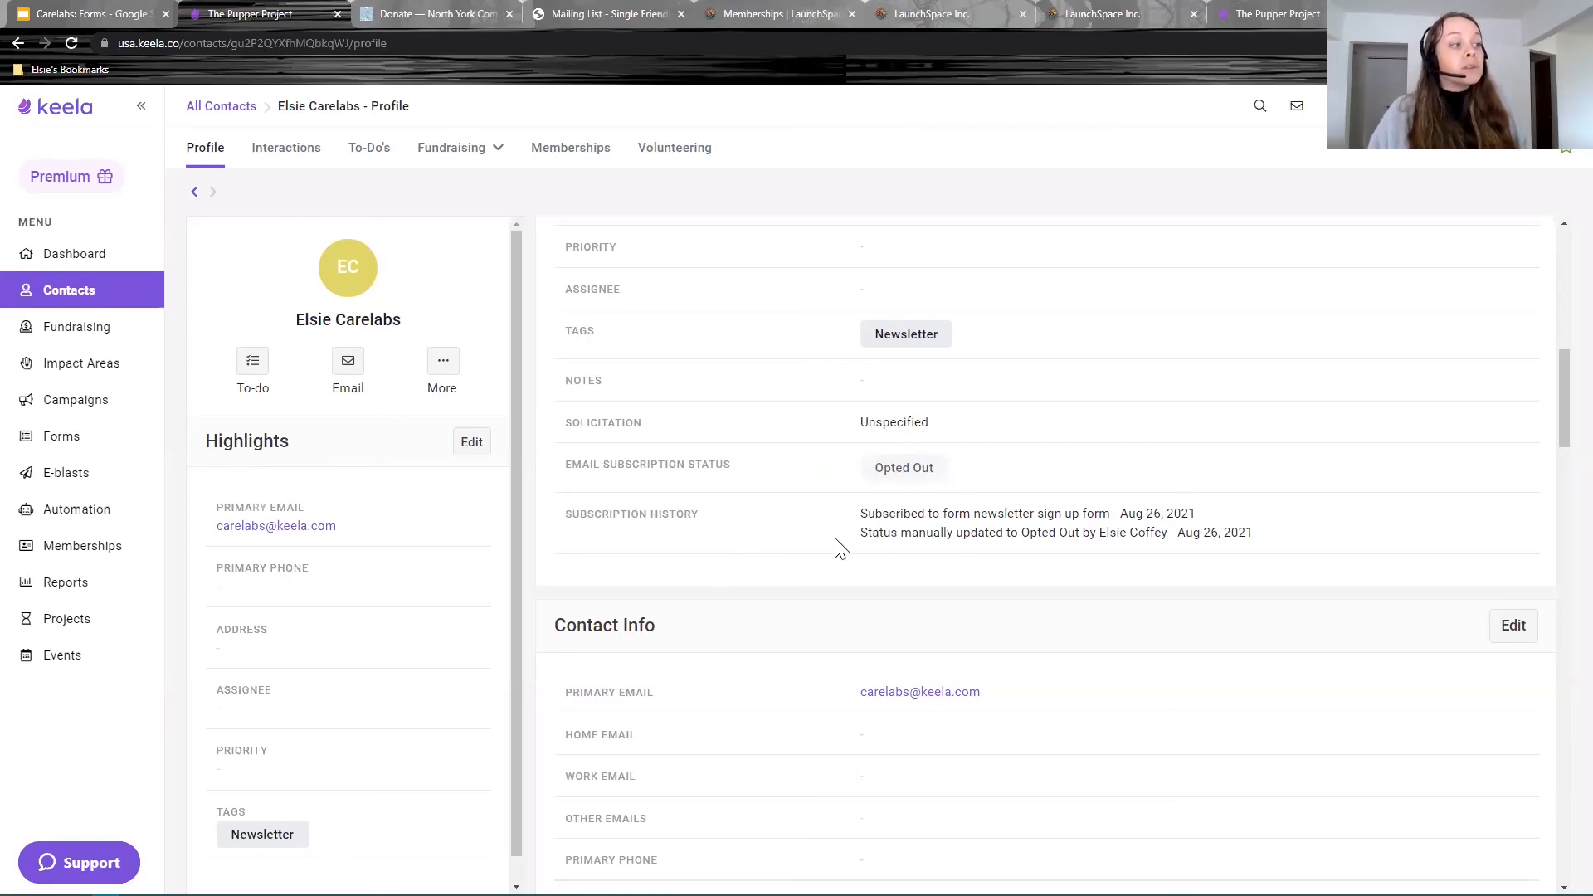
pyautogui.moveTo(857, 537); pyautogui.dragTo(1265, 537)
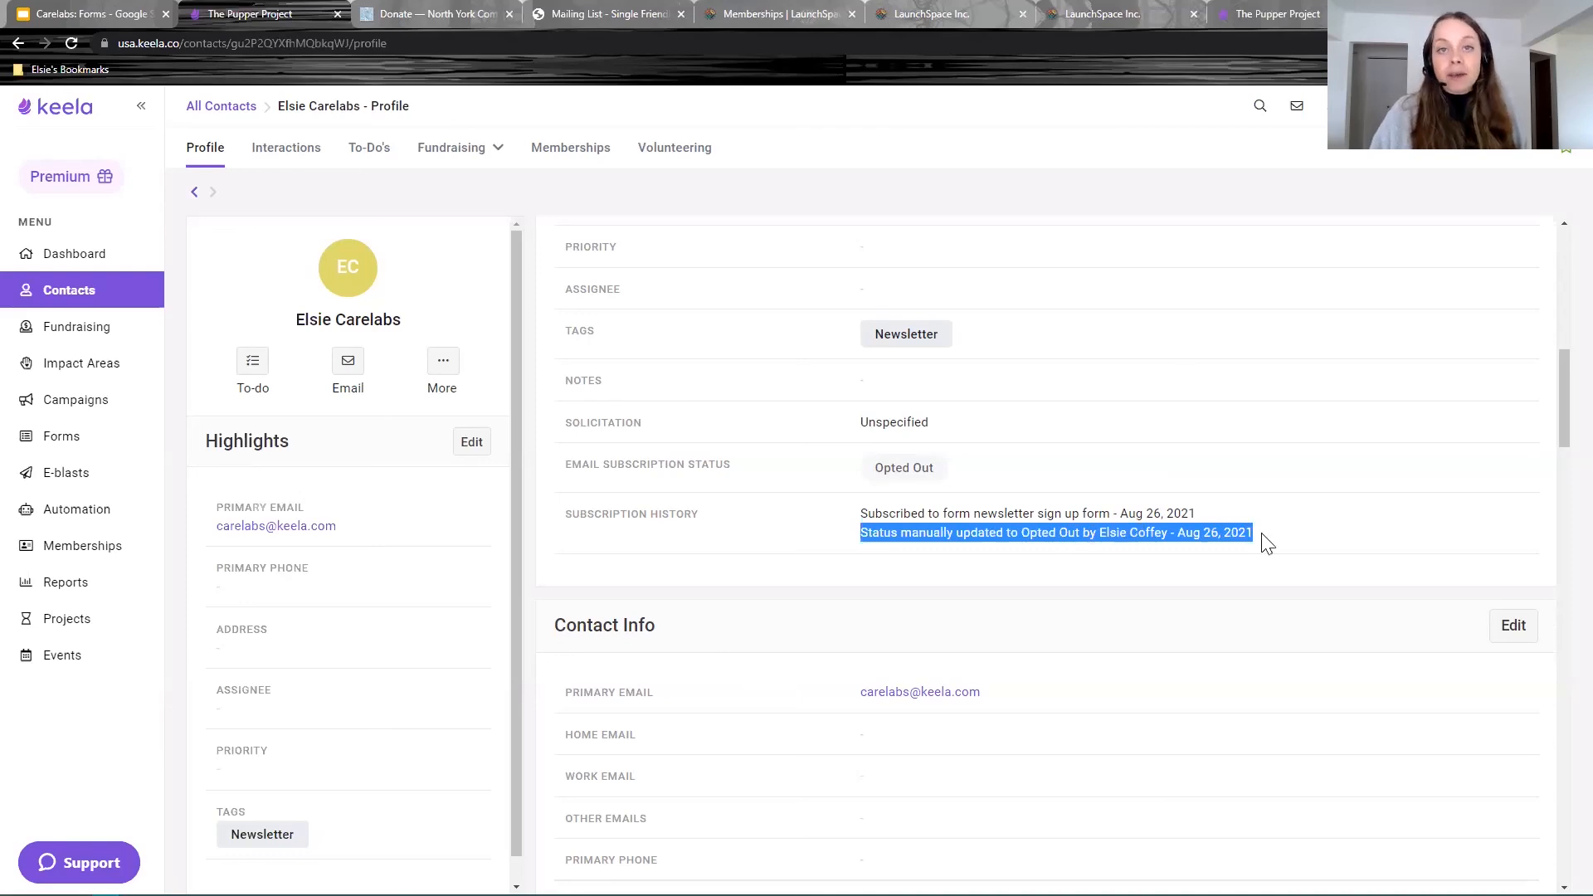
pyautogui.click(1267, 544)
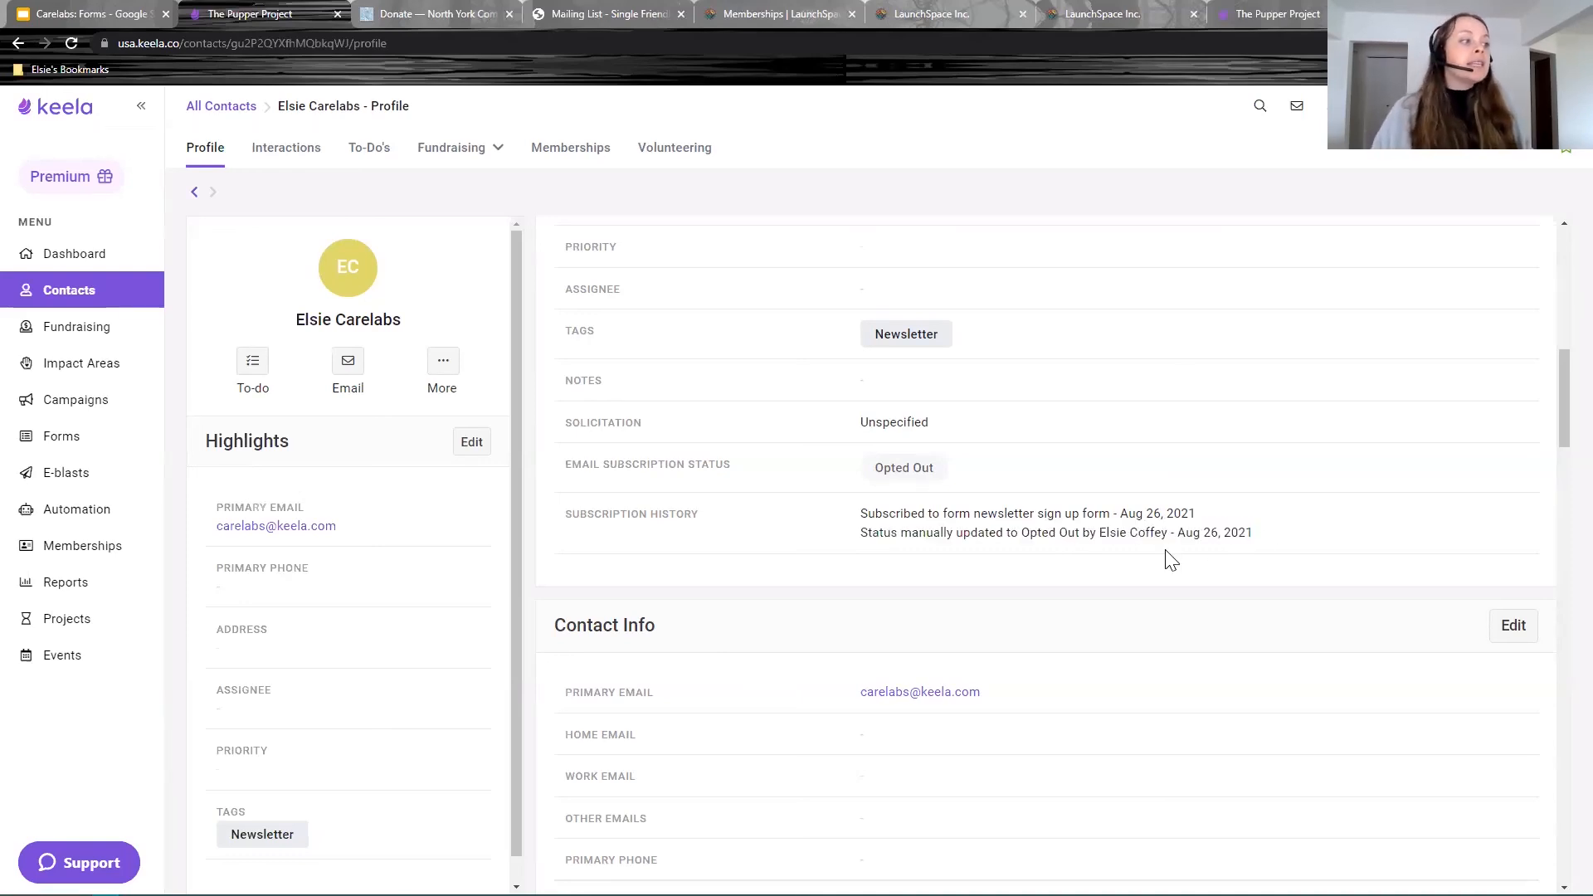
pyautogui.moveTo(1266, 539); pyautogui.dragTo(863, 554)
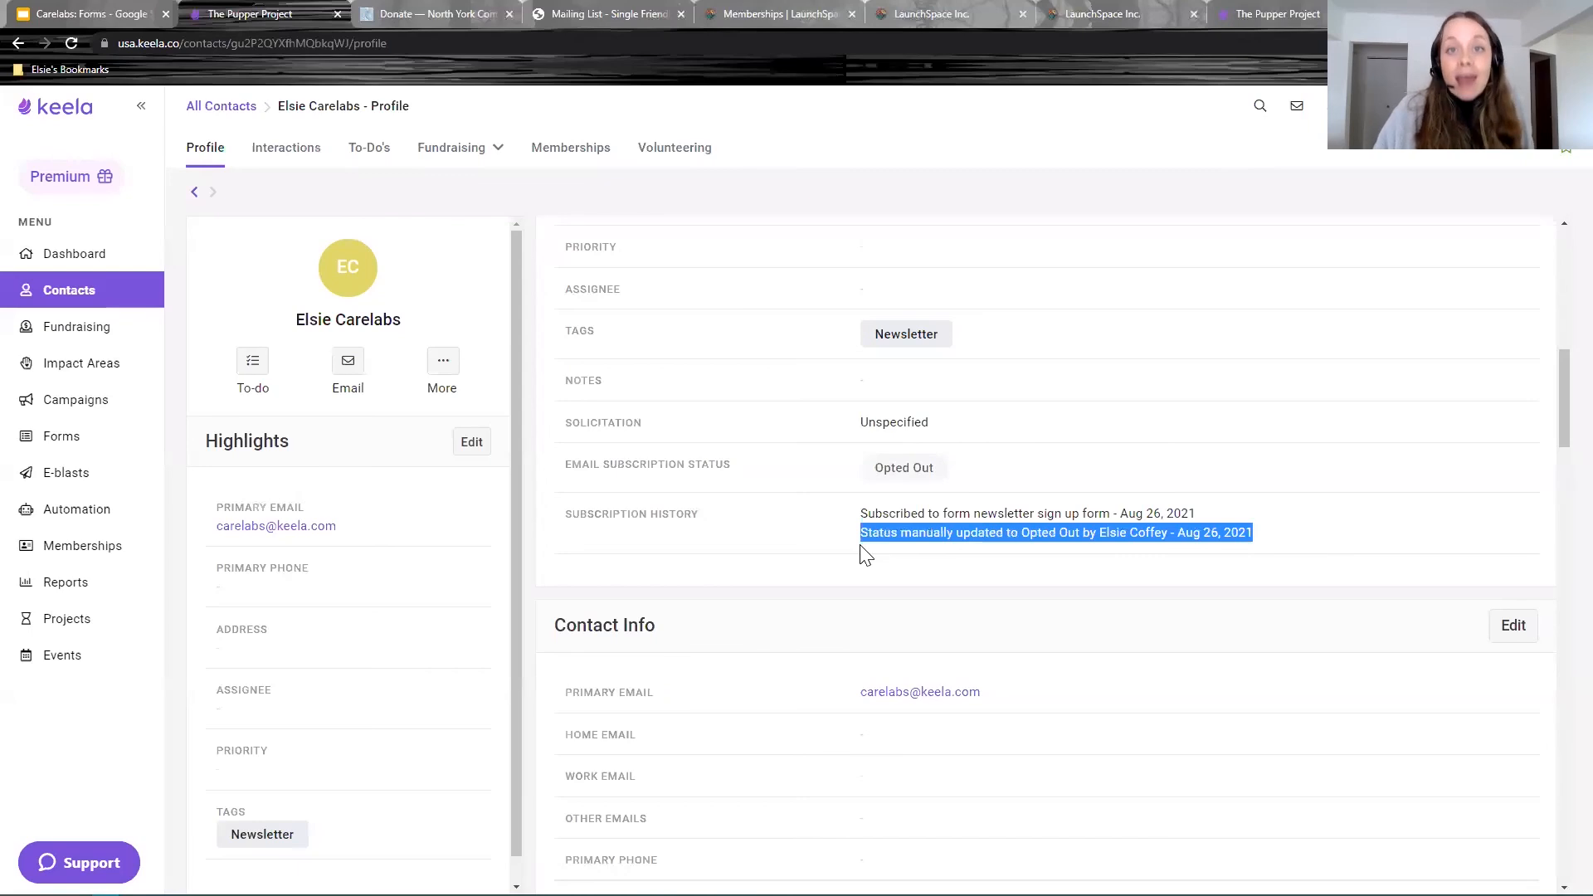
pyautogui.click(909, 541)
pyautogui.moveTo(863, 534); pyautogui.dragTo(954, 539)
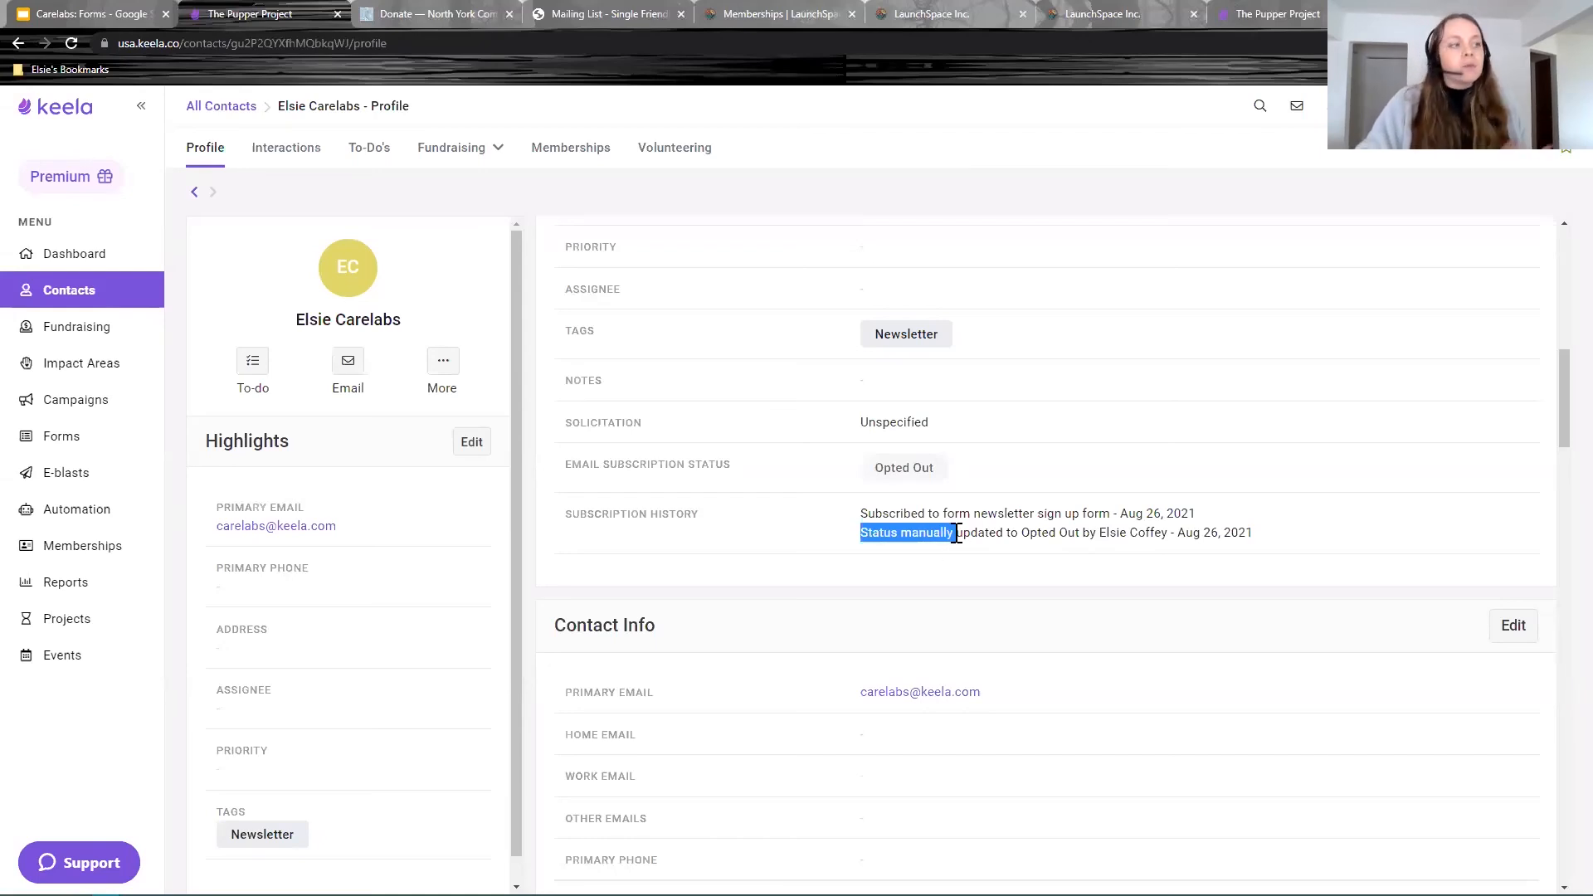
pyautogui.click(1022, 536)
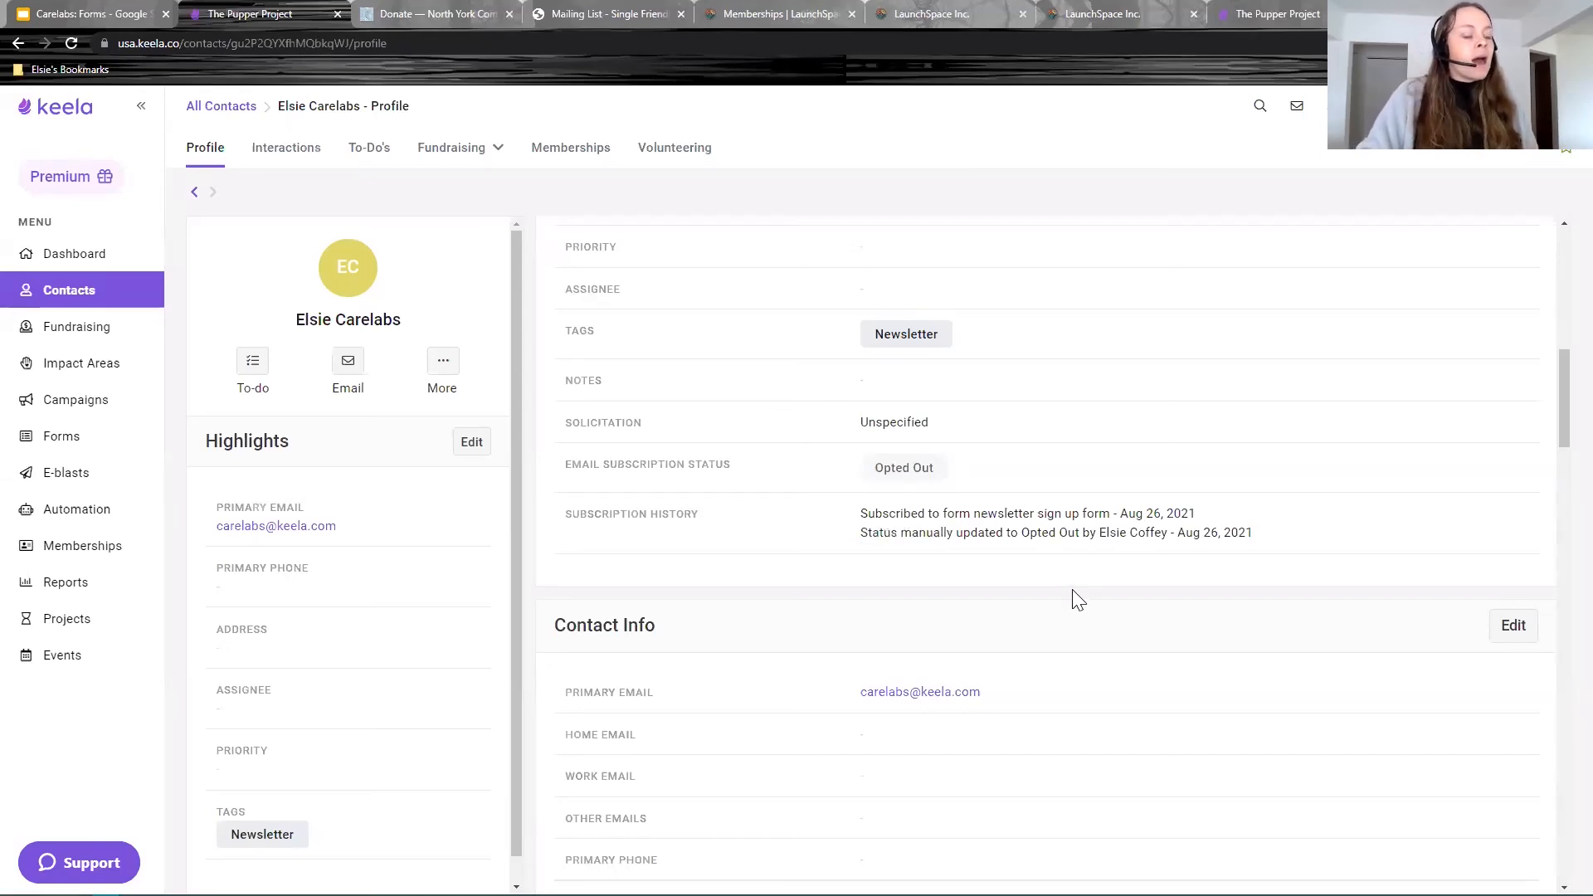